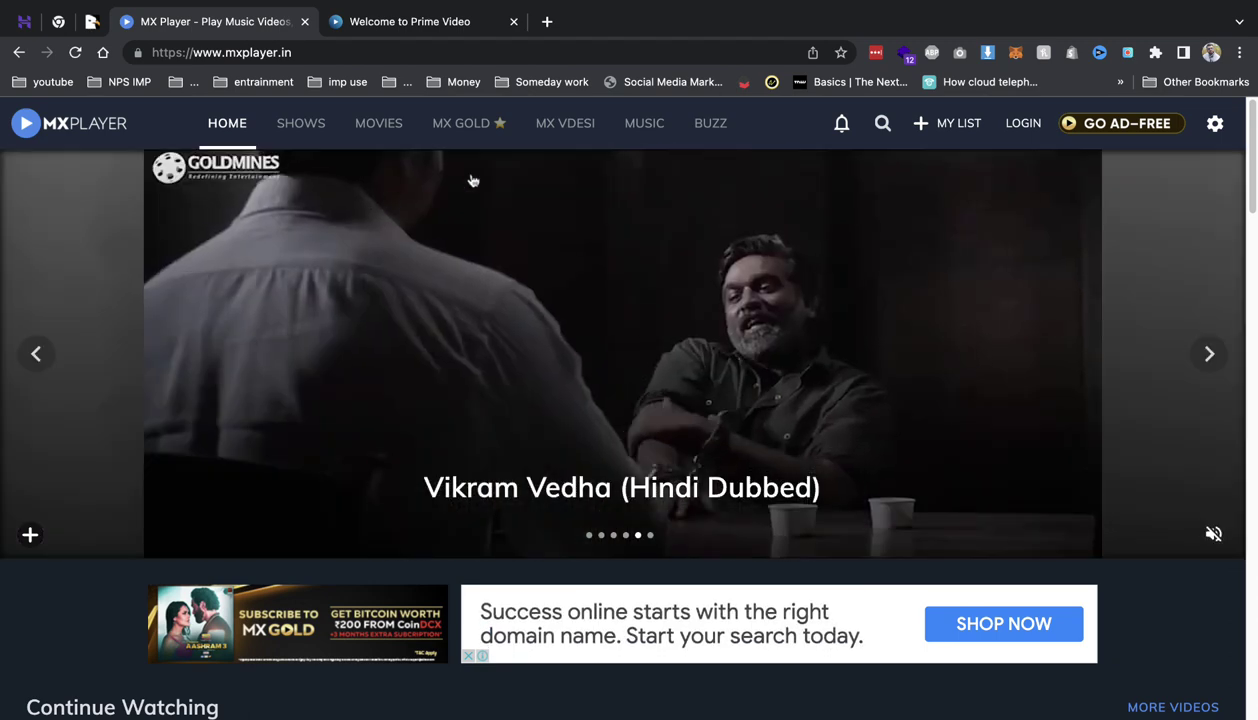
# - Close the MX Player and Prime Video tabs, leaving the PlayTube CodeCanyon listing in view
pyautogui.click(306, 22)
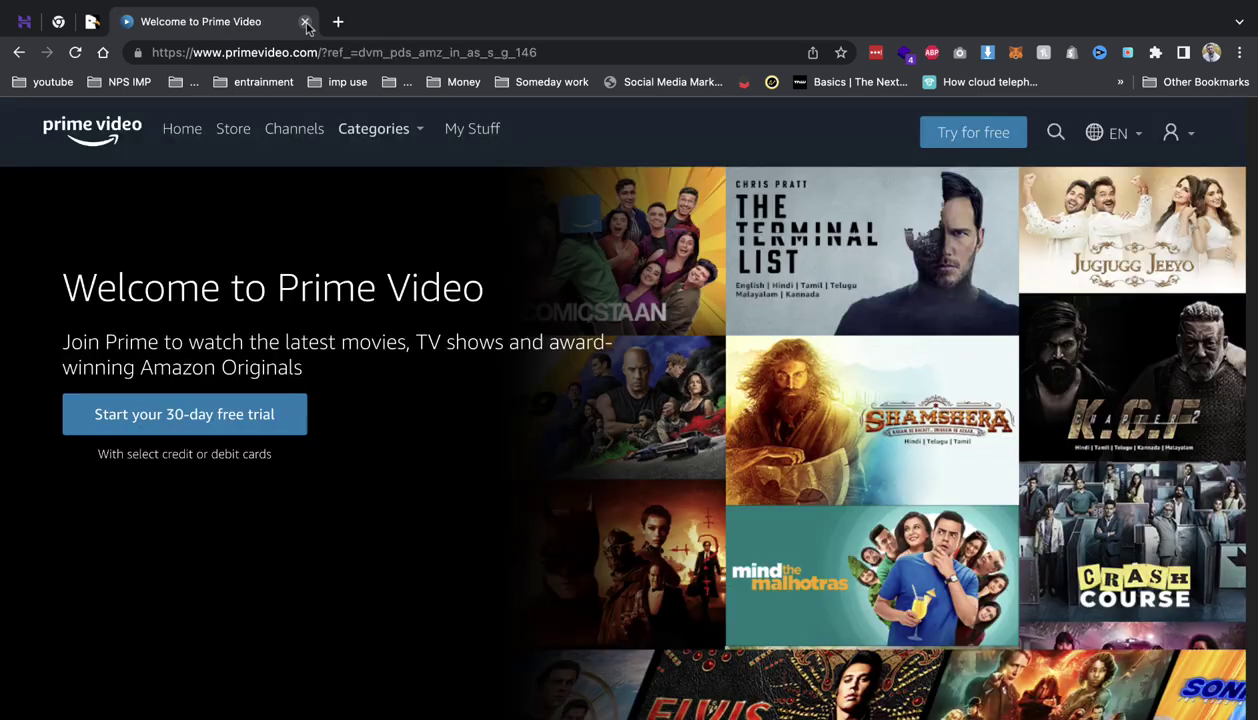
pyautogui.click(306, 22)
pyautogui.moveTo(178, 290); pyautogui.dragTo(727, 292)
pyautogui.moveTo(540, 289); pyautogui.dragTo(953, 313)
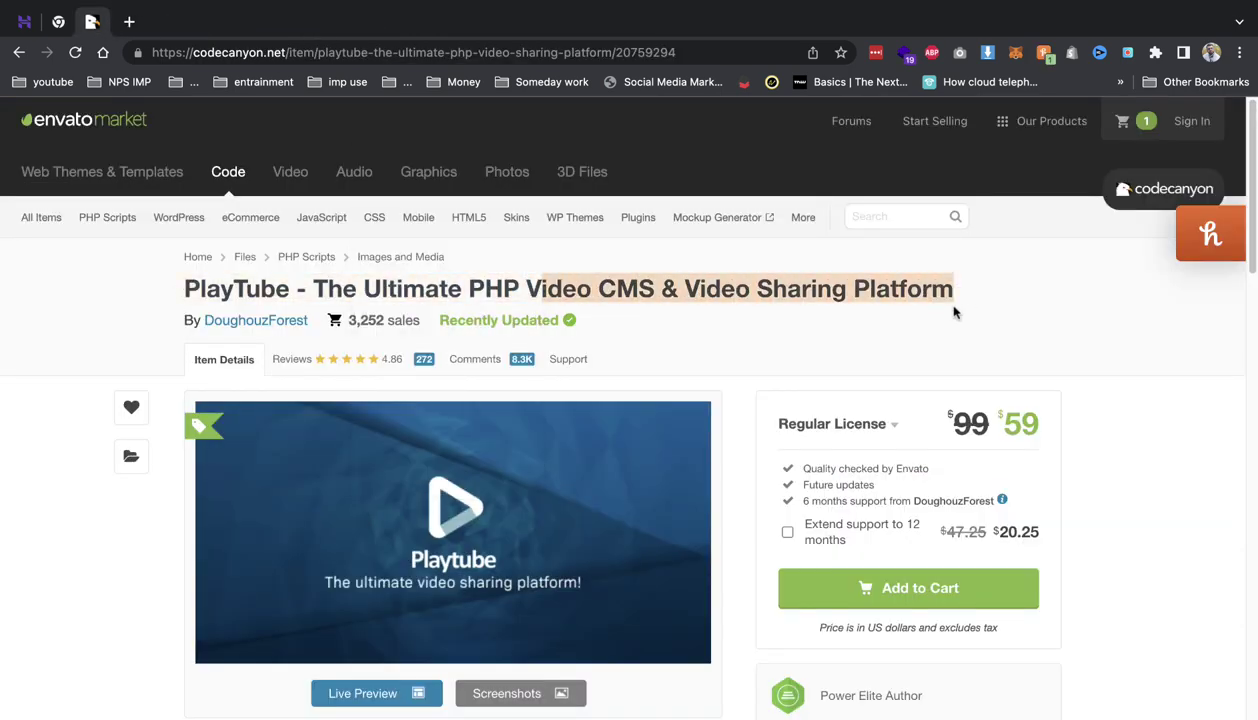
pyautogui.moveTo(935, 418); pyautogui.dragTo(1030, 424)
pyautogui.click(1036, 424)
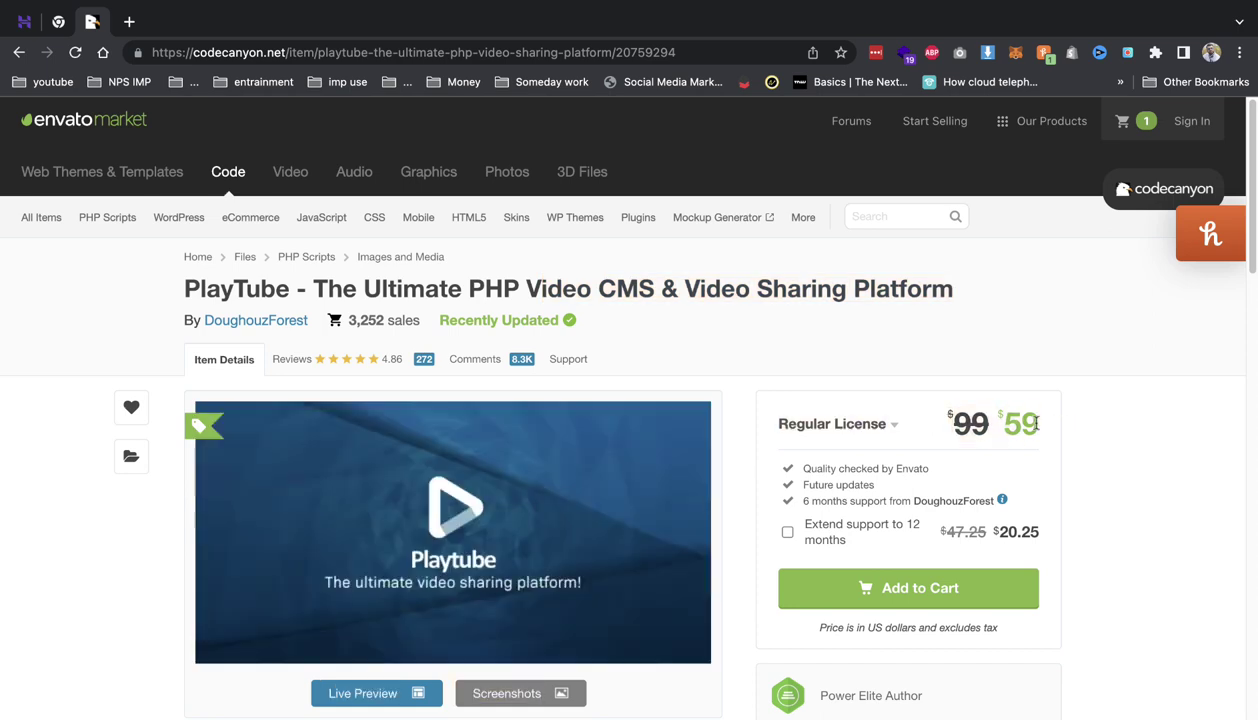
# - Select the '$99 $59' PlayTube price and search Google for it
pyautogui.rightClick(1036, 427)
pyautogui.press('Escape')
pyautogui.moveTo(1036, 424); pyautogui.dragTo(948, 424)
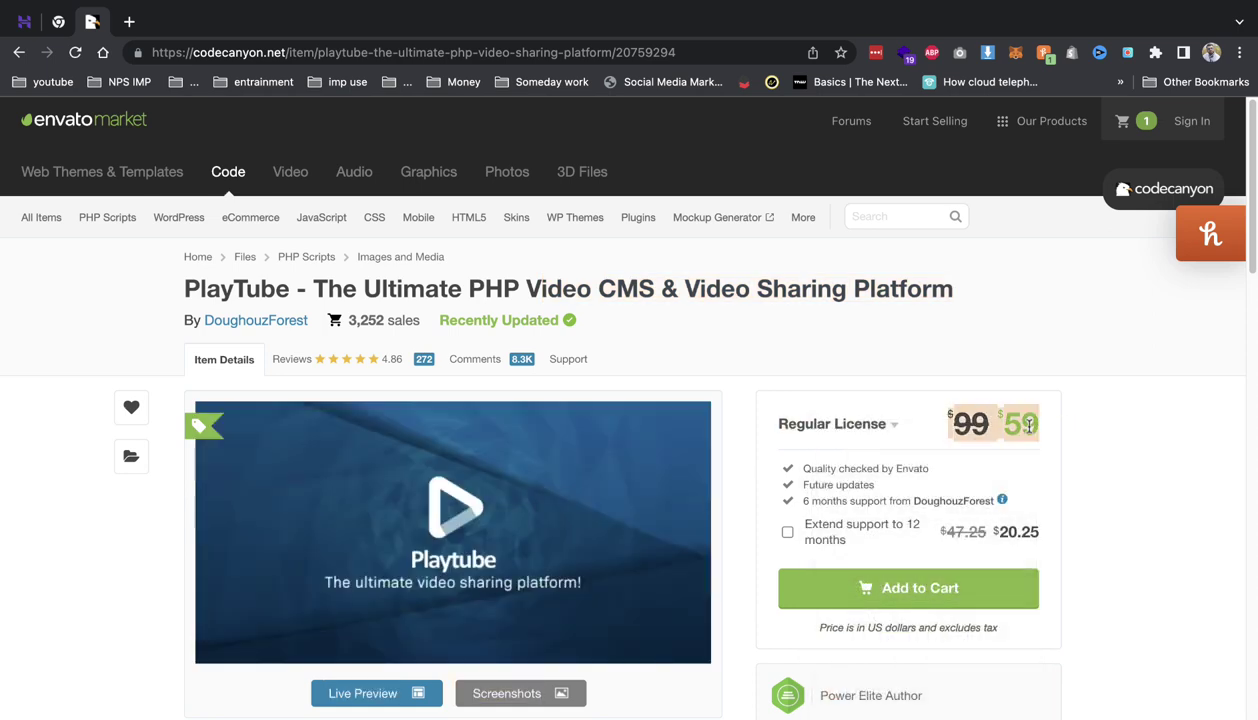
pyautogui.rightClick(1036, 424)
pyautogui.click(1080, 503)
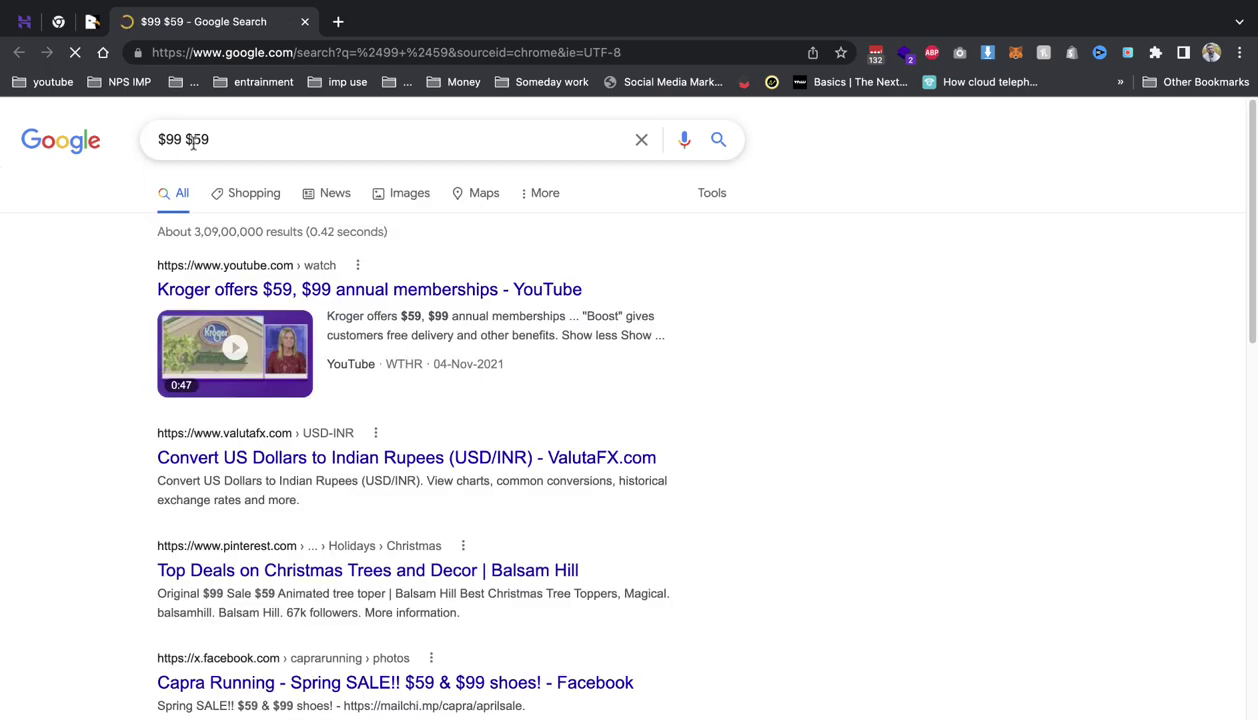
# - Search '$59' alone, read the 4,710.47 Indian Rupee conversion, then close the results tab
pyautogui.moveTo(187, 141); pyautogui.dragTo(156, 141)
pyautogui.press('BackSpace')
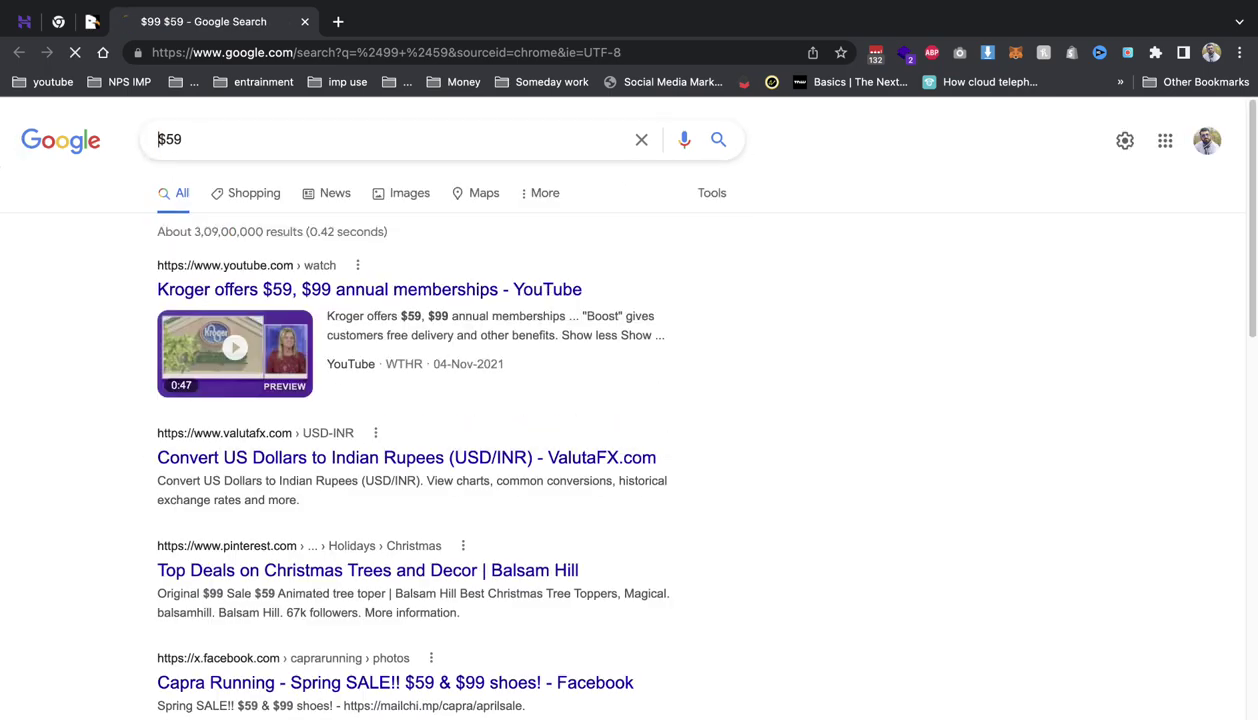
pyautogui.press('Return')
pyautogui.moveTo(126, 315); pyautogui.dragTo(259, 312)
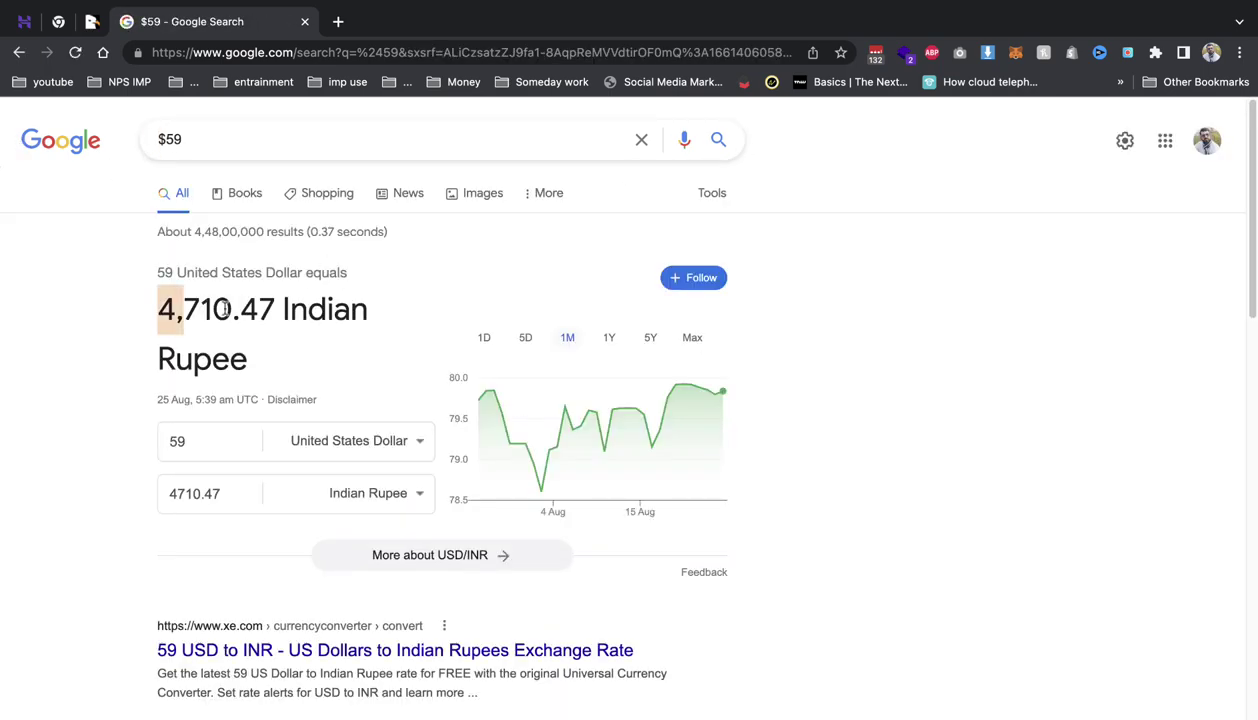
pyautogui.click(306, 21)
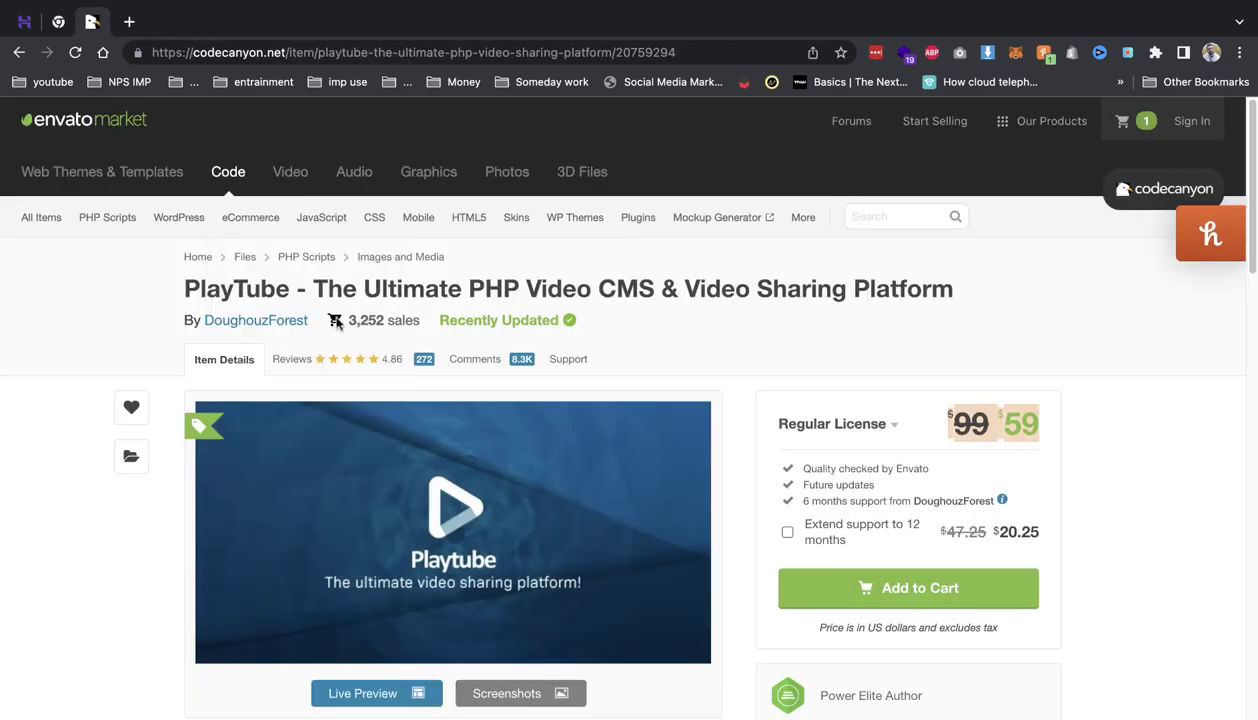
# - Scroll the PlayTube feature images down to Requirements (PHP 5.5+, MySQLi) and the $54 Android App
pyautogui.scroll(-5, 424, 353)
pyautogui.scroll(-4, 424, 353)
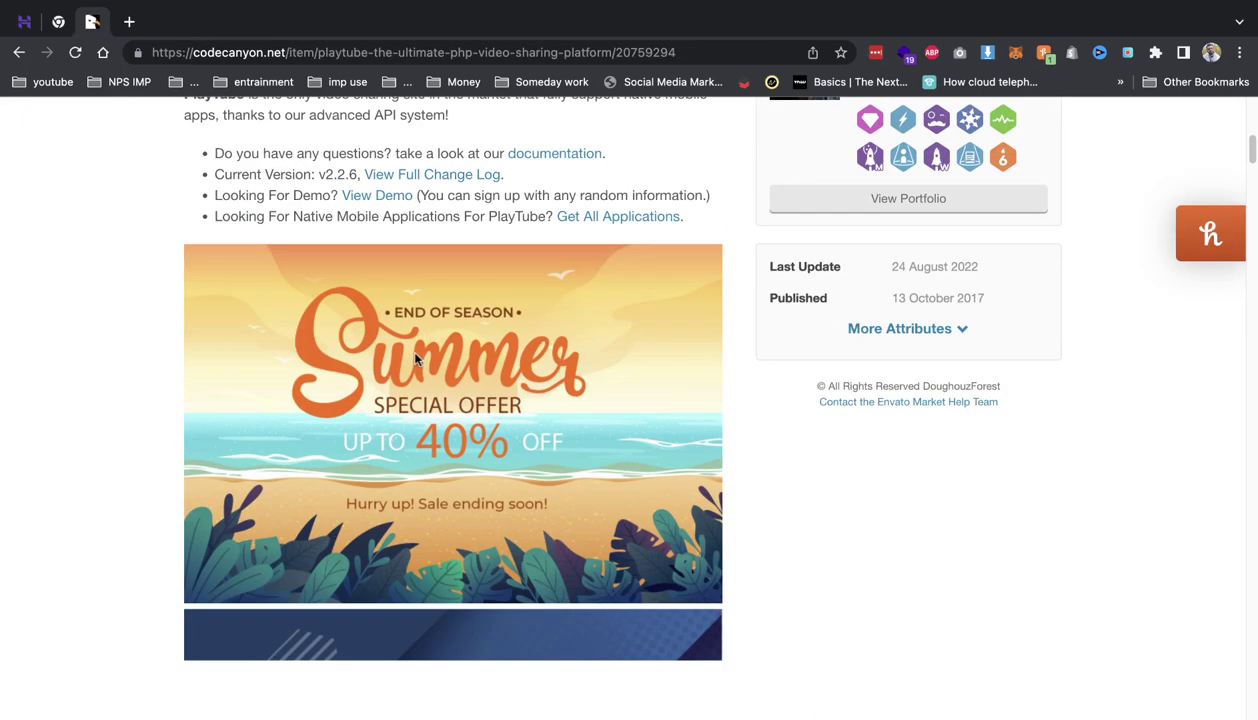
pyautogui.scroll(-7, 398, 350)
pyautogui.scroll(-7, 424, 357)
pyautogui.scroll(-6, 424, 357)
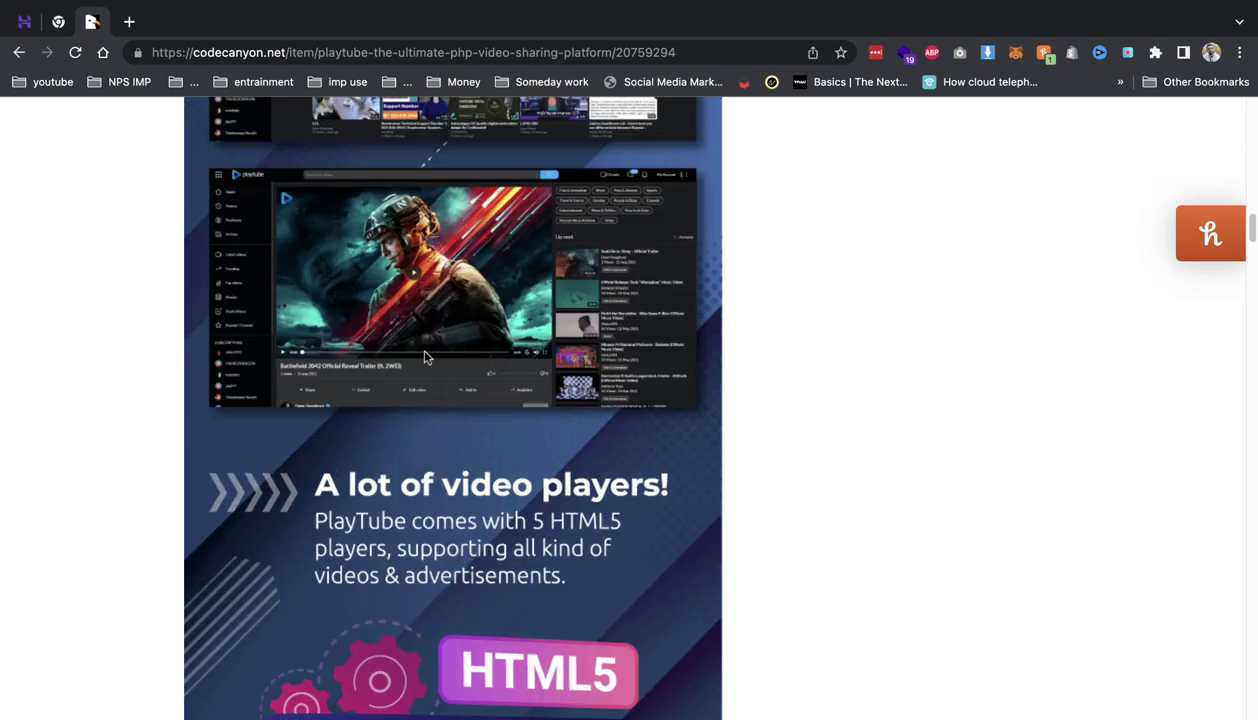
pyautogui.scroll(-7, 424, 357)
pyautogui.scroll(-1, 424, 357)
pyautogui.scroll(4, 424, 357)
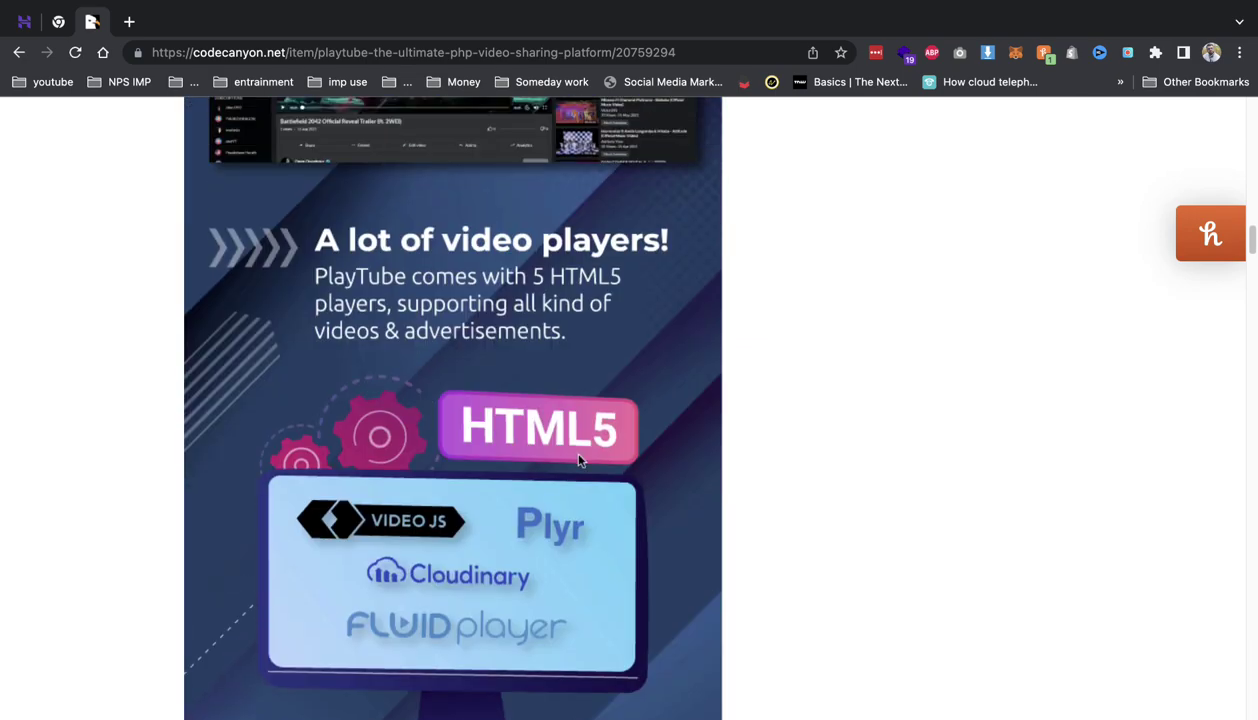
pyautogui.scroll(-1, 600, 462)
pyautogui.scroll(-3, 190, 480)
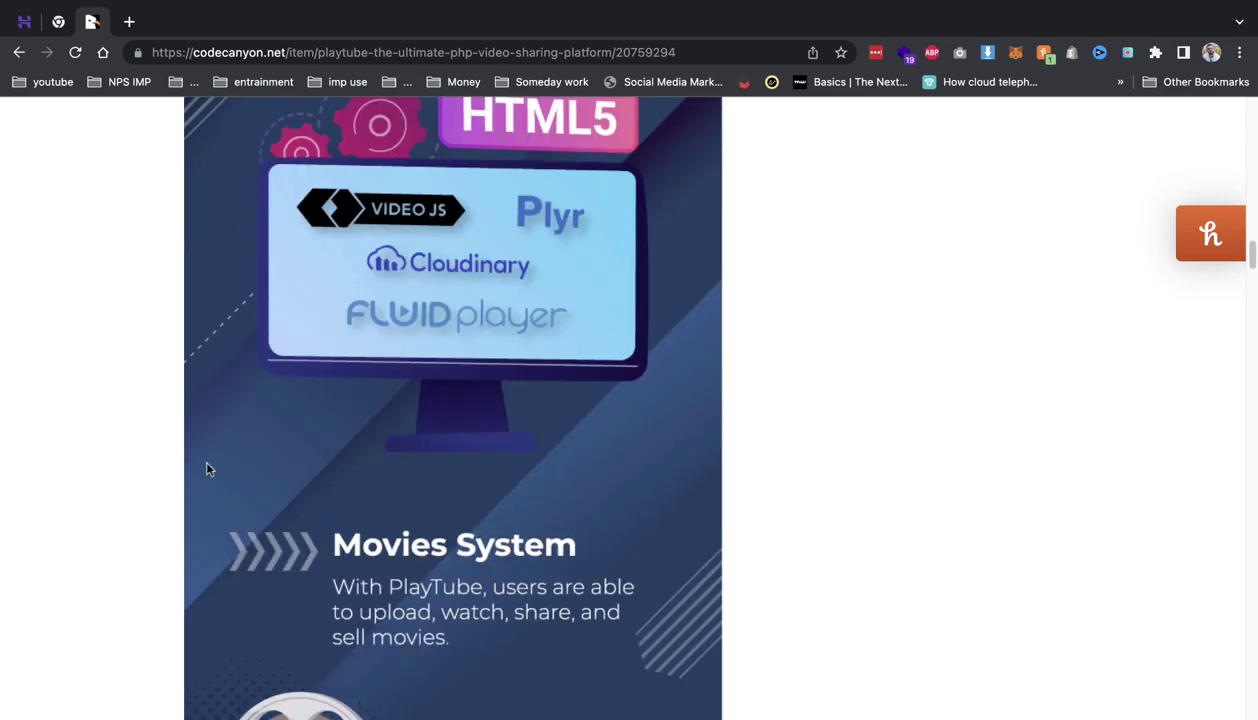
pyautogui.scroll(-6, 230, 466)
pyautogui.scroll(-3, 260, 466)
pyautogui.scroll(-1, 300, 462)
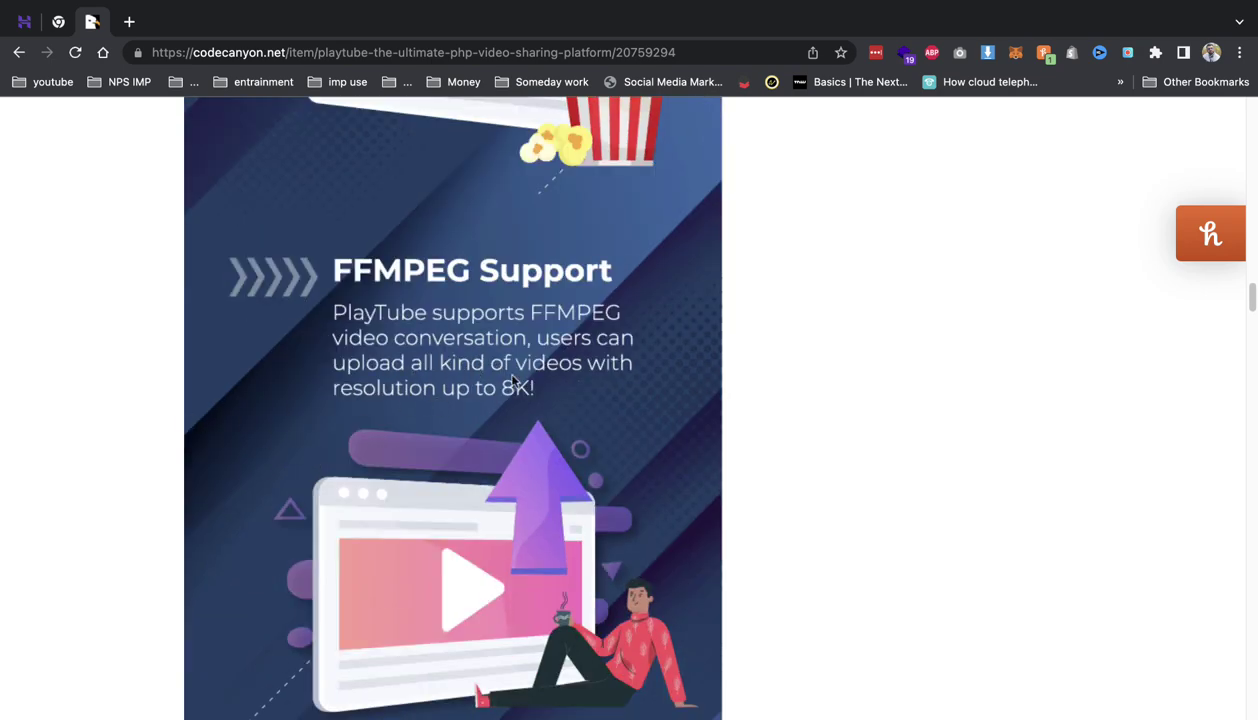
pyautogui.scroll(-4, 510, 390)
pyautogui.scroll(-2, 505, 400)
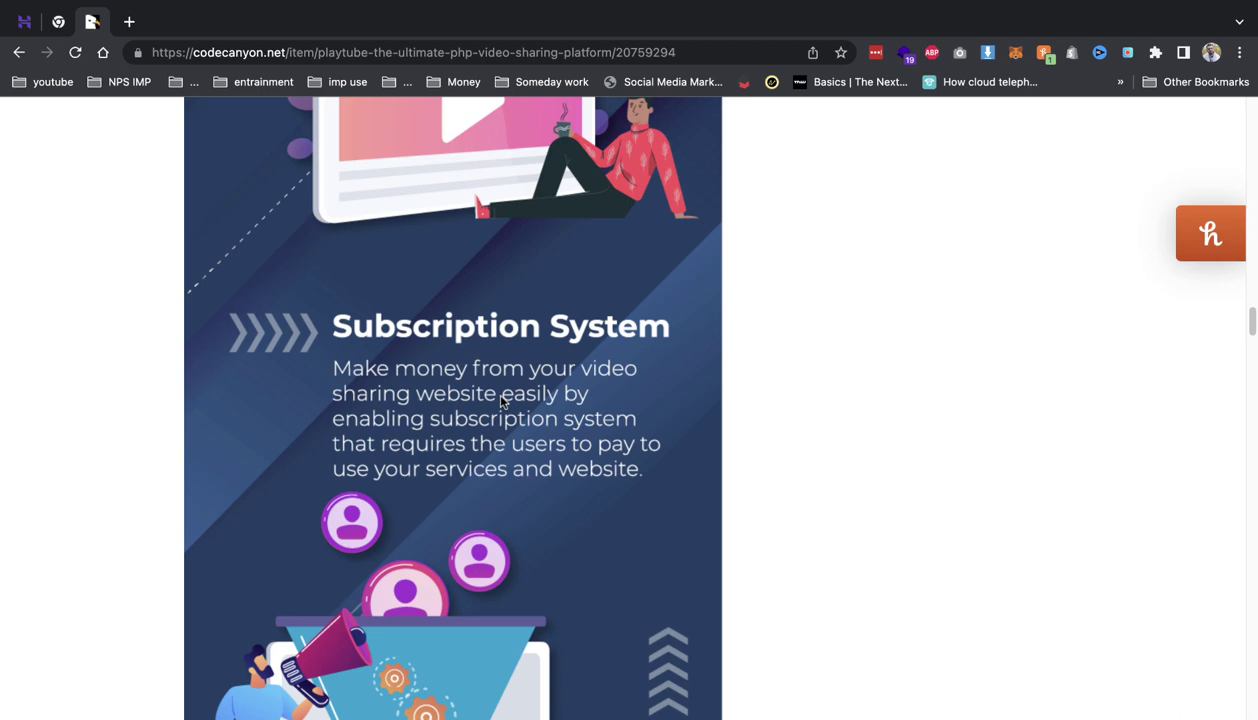
pyautogui.scroll(-2, 502, 400)
pyautogui.scroll(-2, 500, 399)
pyautogui.scroll(-5, 495, 370)
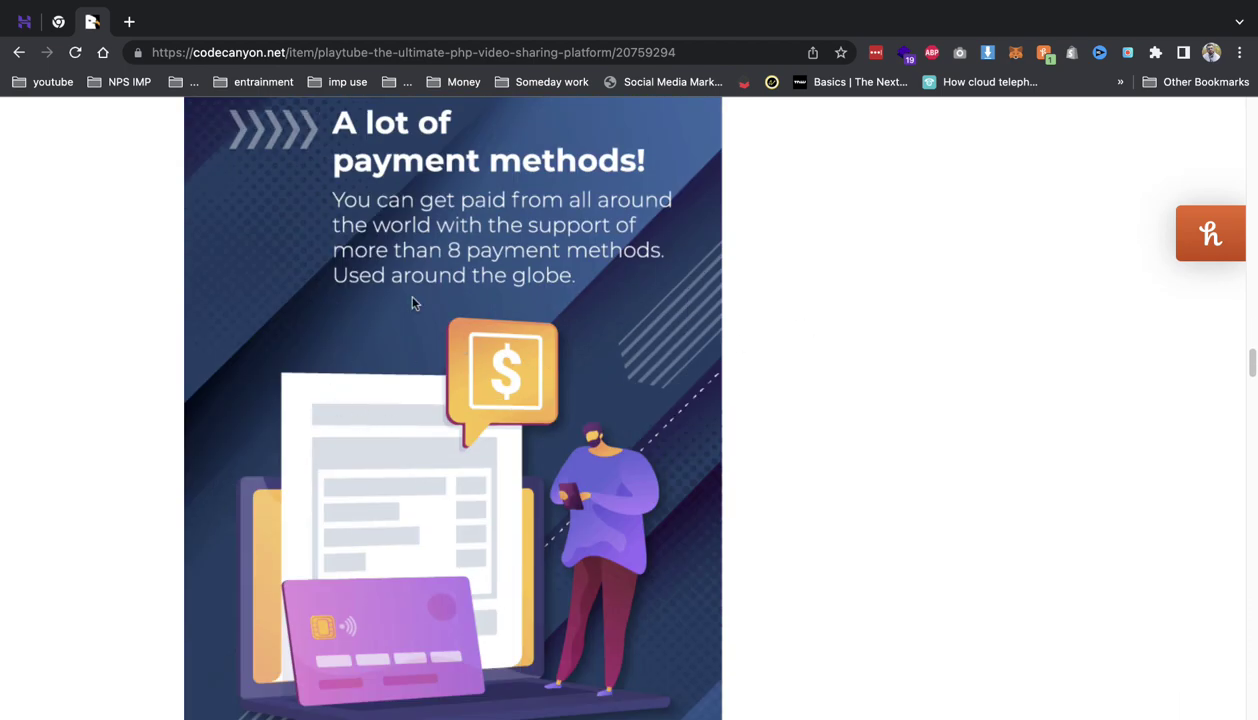
pyautogui.scroll(-1, 520, 350)
pyautogui.scroll(-4, 457, 356)
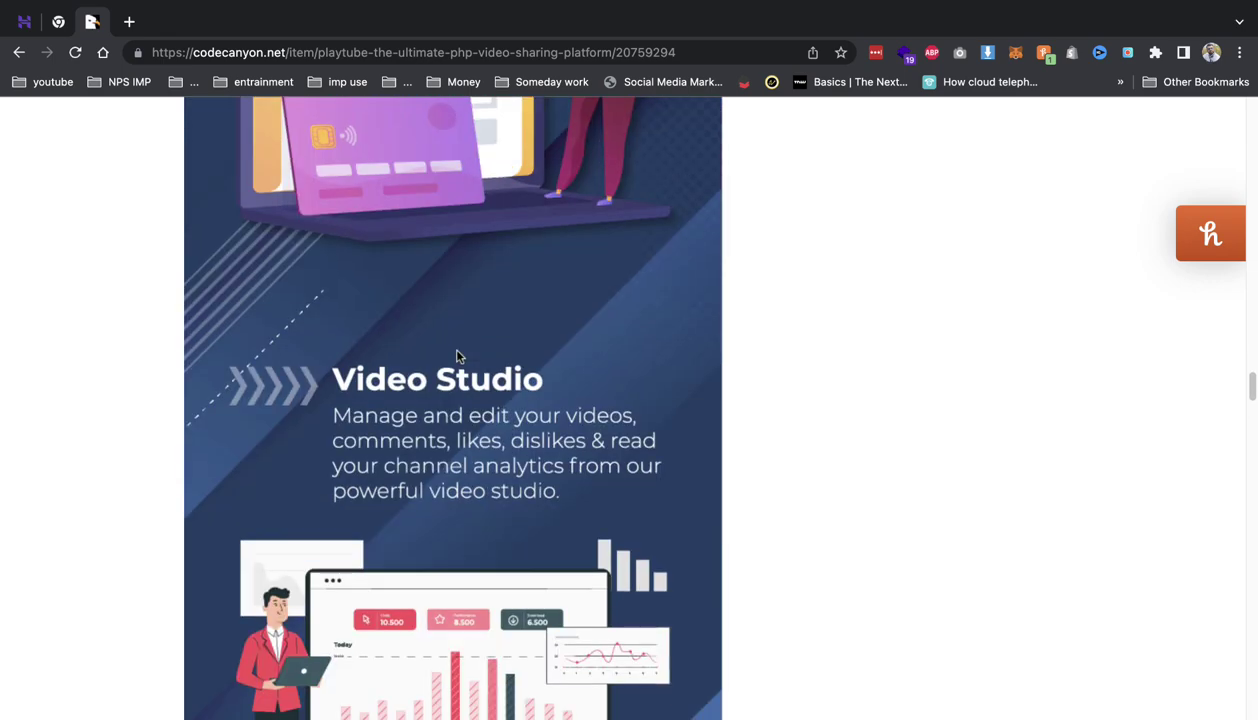
pyautogui.scroll(-1, 457, 356)
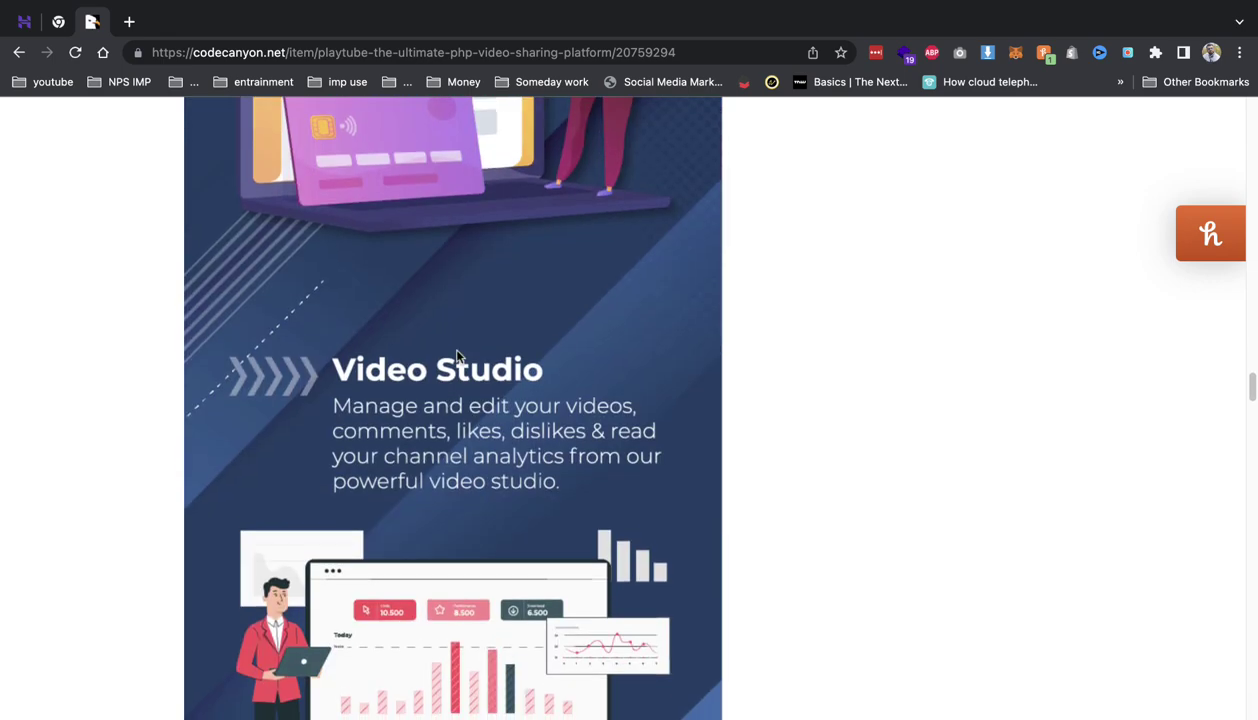
pyautogui.scroll(-2, 457, 356)
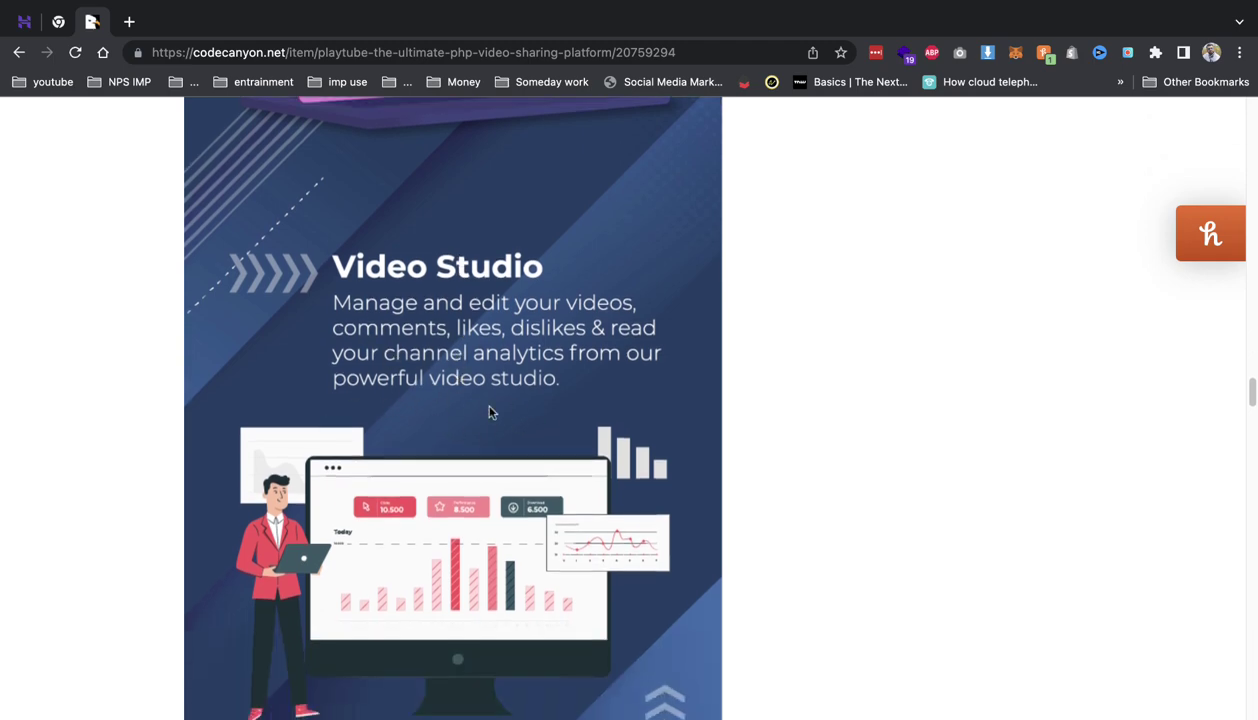
pyautogui.scroll(-9, 465, 440)
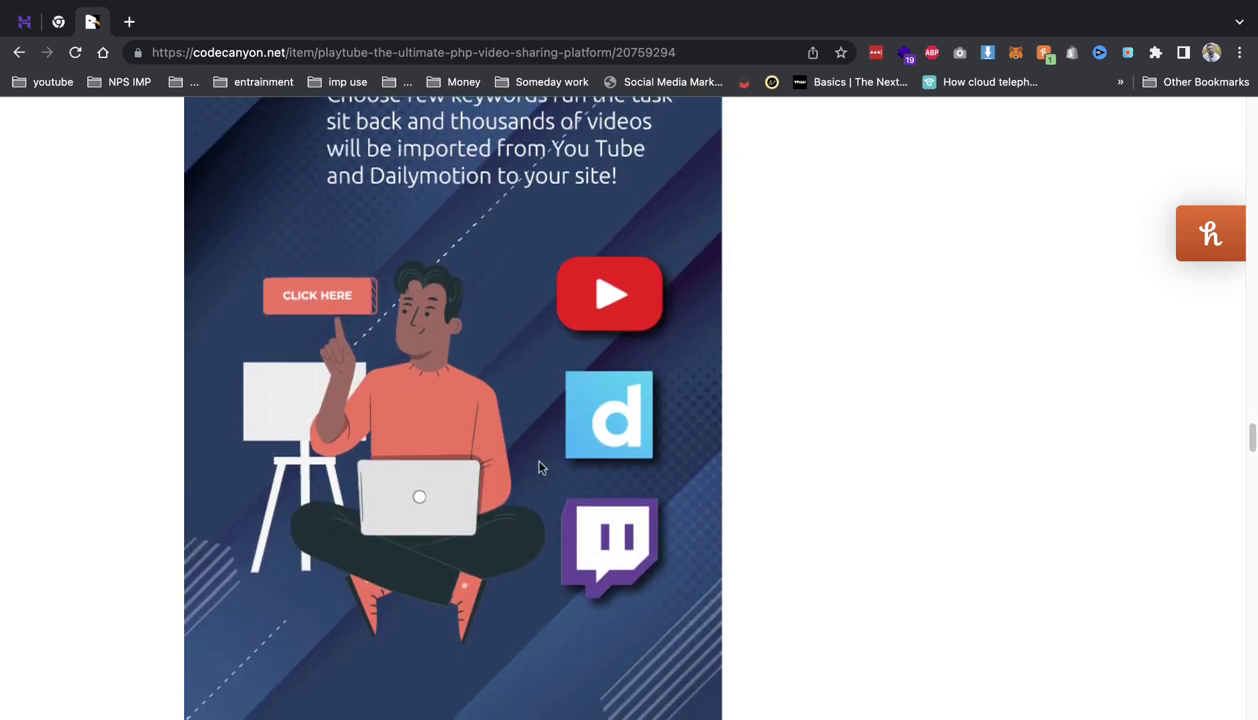
pyautogui.scroll(-7, 534, 393)
pyautogui.scroll(-7, 432, 350)
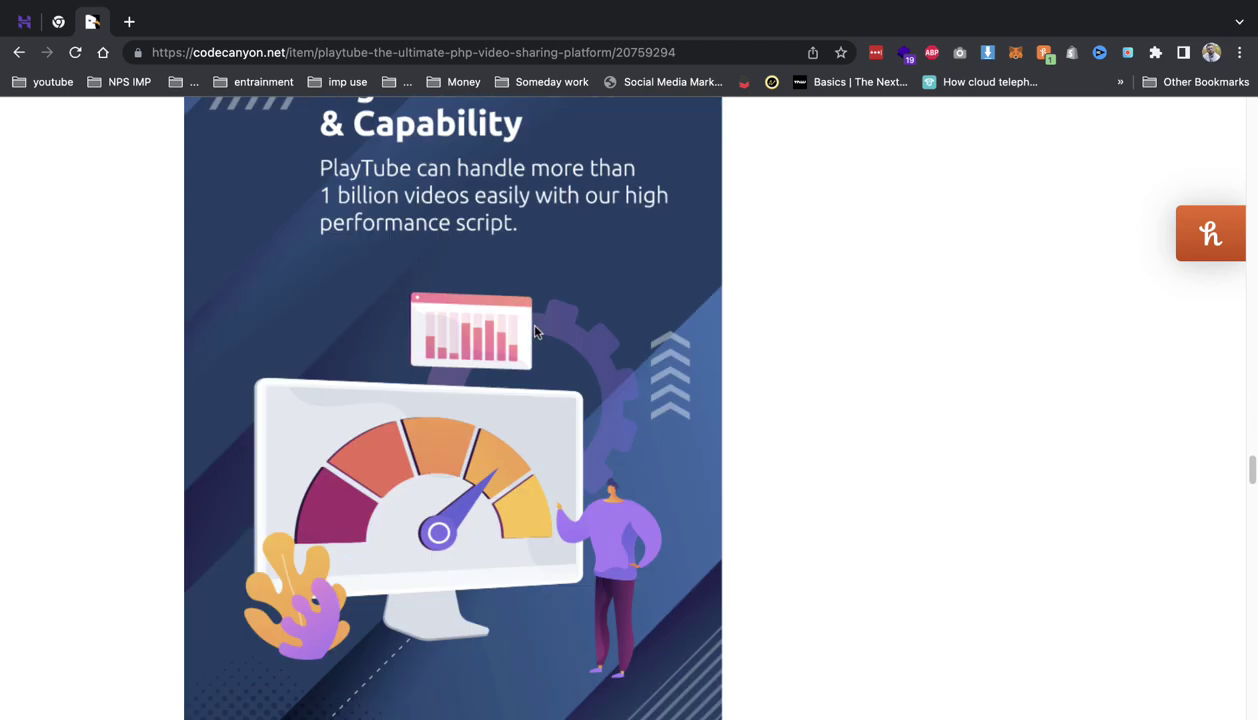
pyautogui.scroll(-5, 438, 350)
pyautogui.scroll(7, 440, 351)
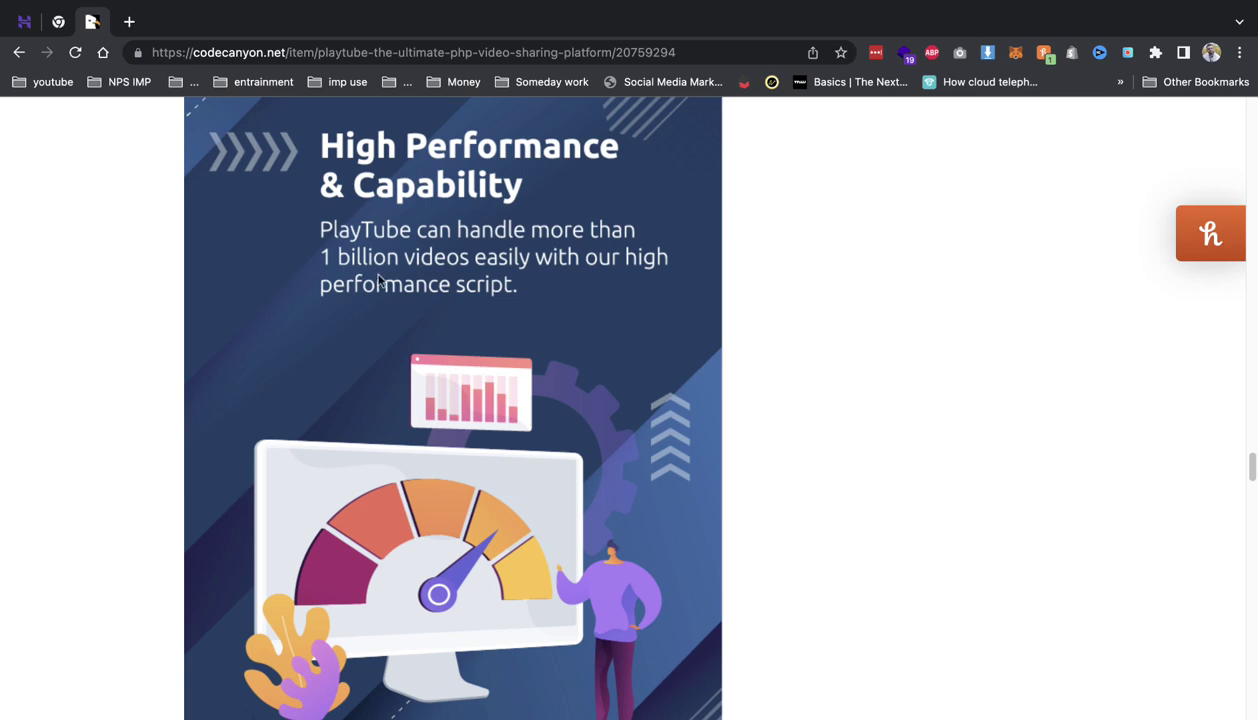
pyautogui.scroll(-6, 477, 337)
pyautogui.scroll(-4, 477, 337)
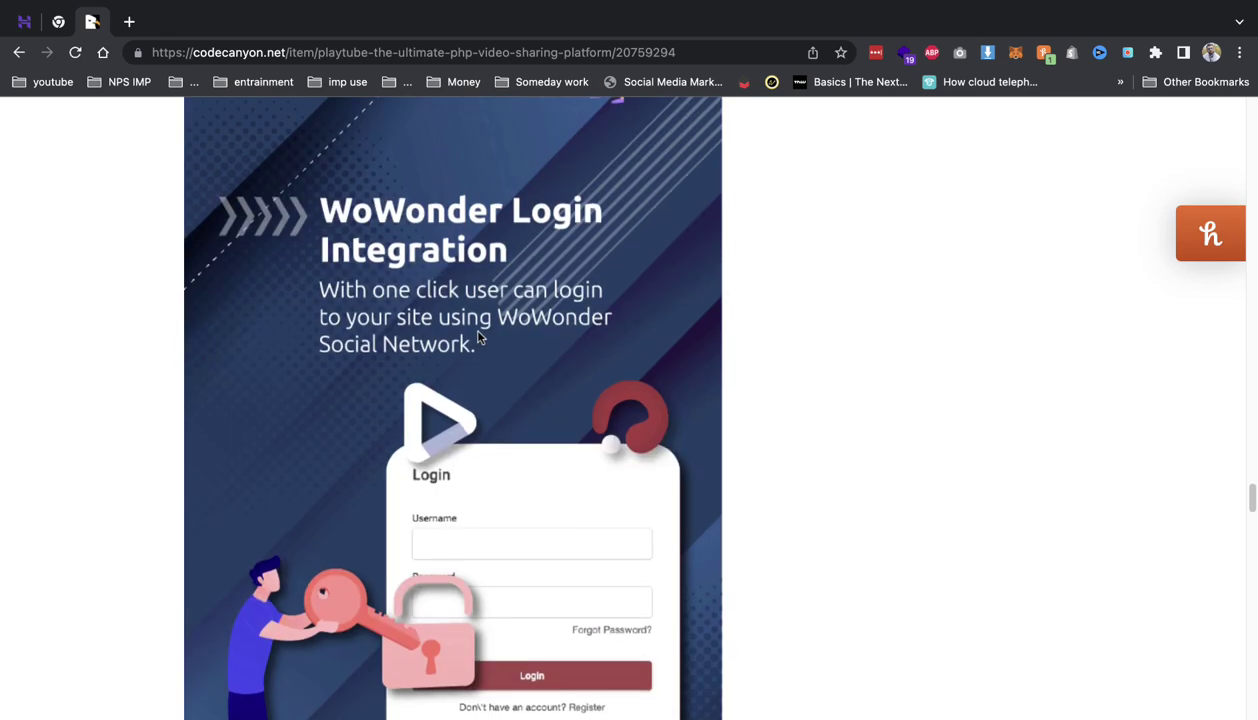
pyautogui.scroll(-4, 477, 337)
pyautogui.scroll(-5, 478, 337)
pyautogui.scroll(-3, 478, 337)
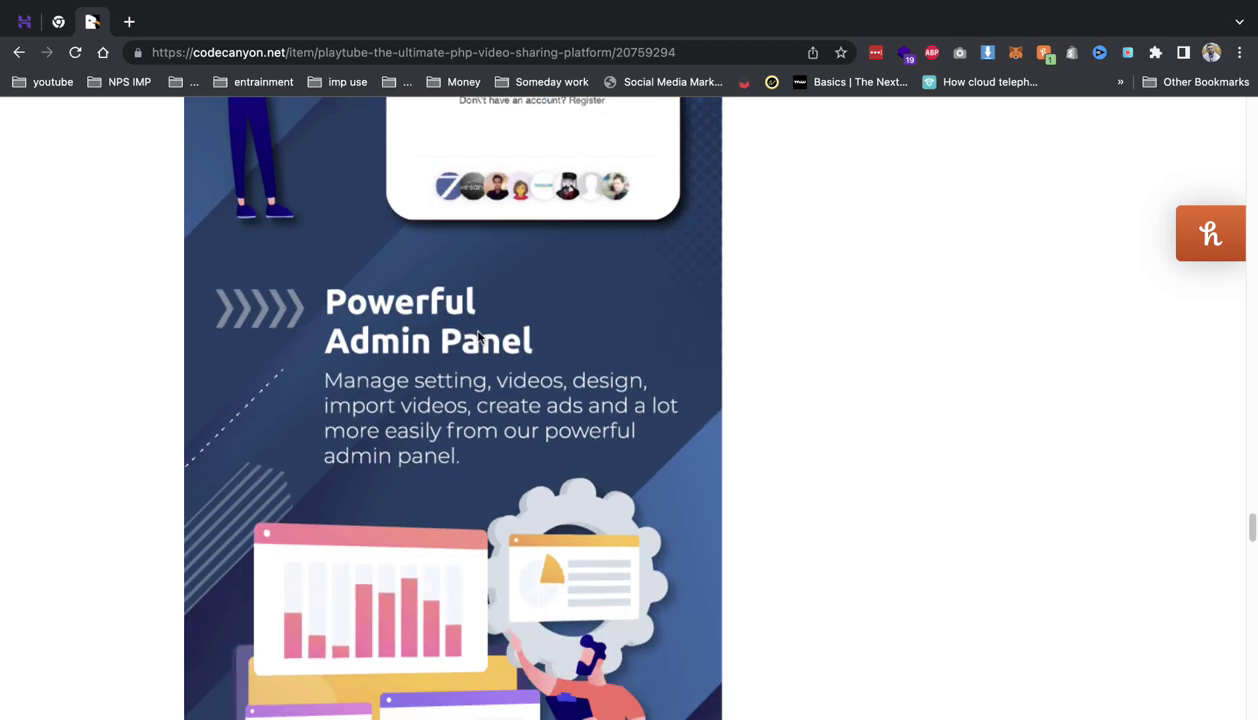
pyautogui.scroll(-2, 478, 337)
pyautogui.scroll(-5, 478, 337)
pyautogui.scroll(-4, 478, 337)
pyautogui.scroll(-2, 478, 337)
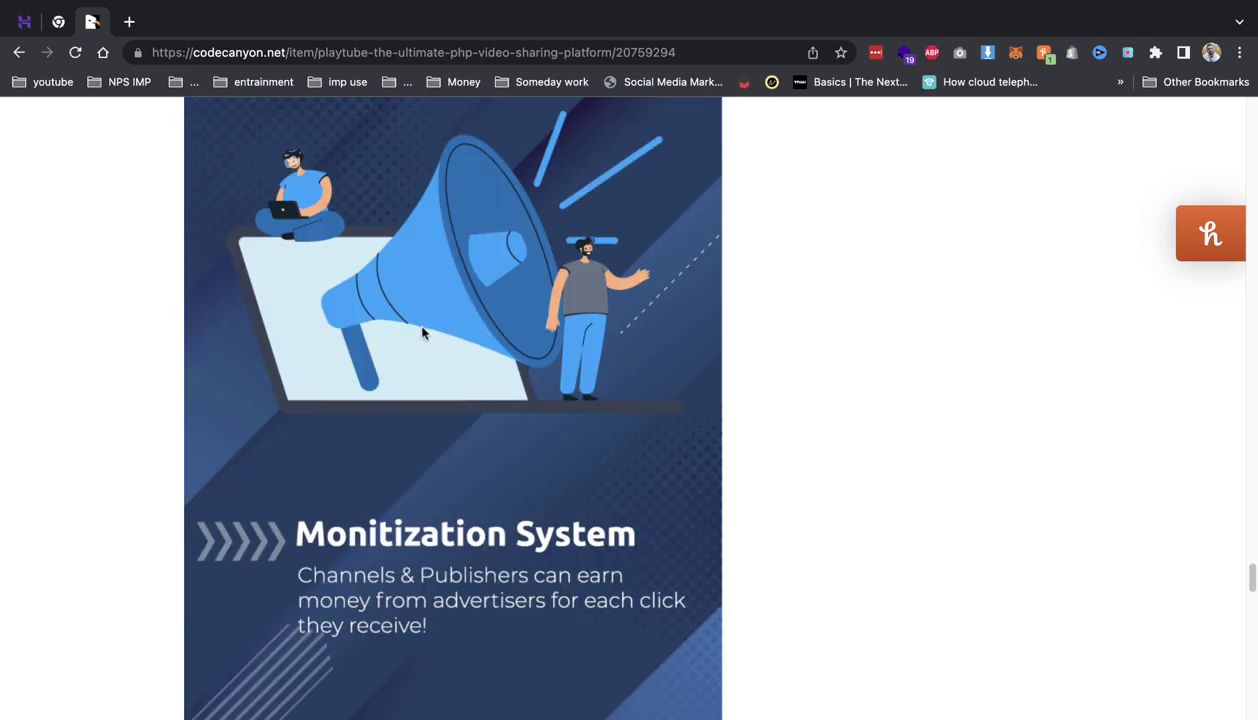
pyautogui.scroll(-4, 415, 327)
pyautogui.scroll(-2, 365, 322)
pyautogui.scroll(-1, 590, 310)
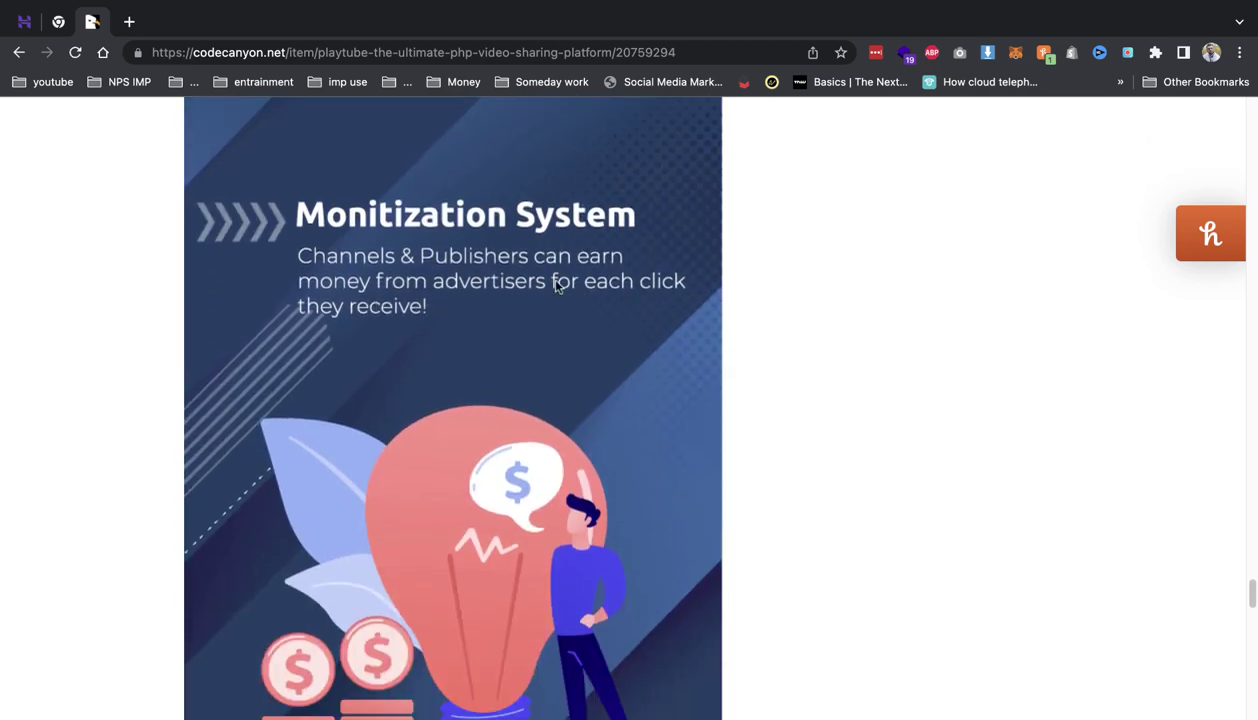
pyautogui.scroll(-10, 531, 348)
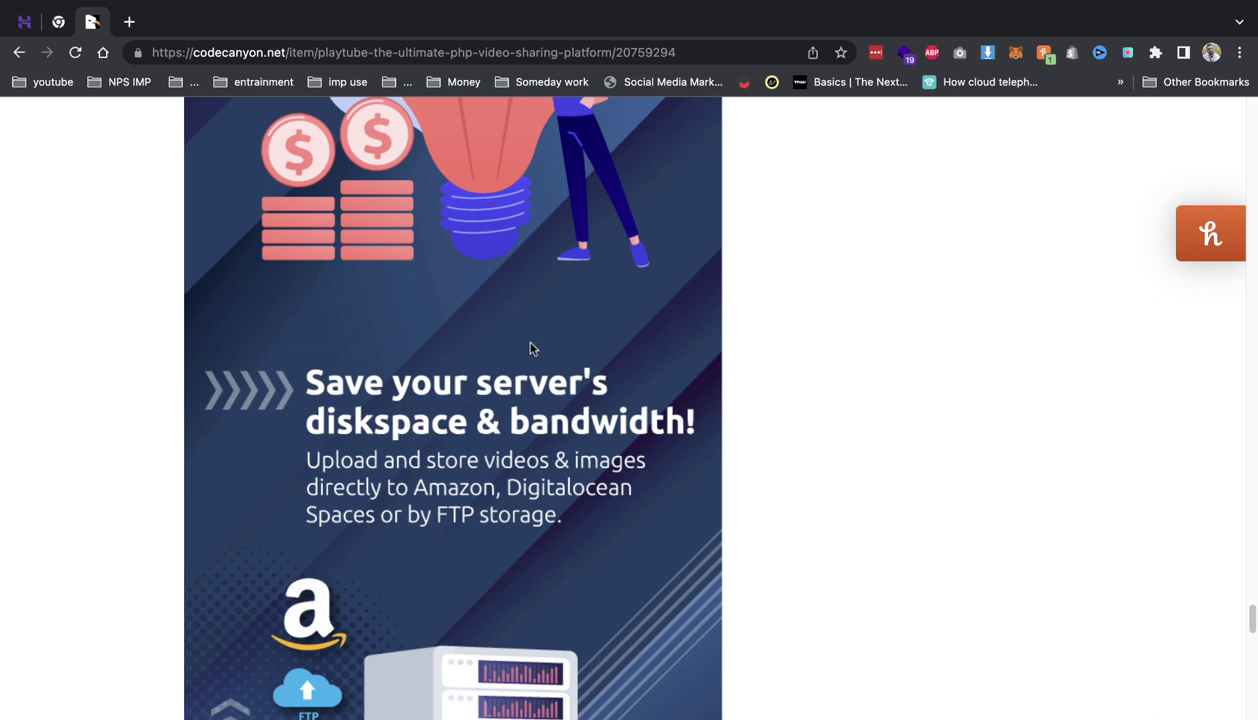
pyautogui.scroll(-1, 531, 348)
pyautogui.scroll(-2, 531, 348)
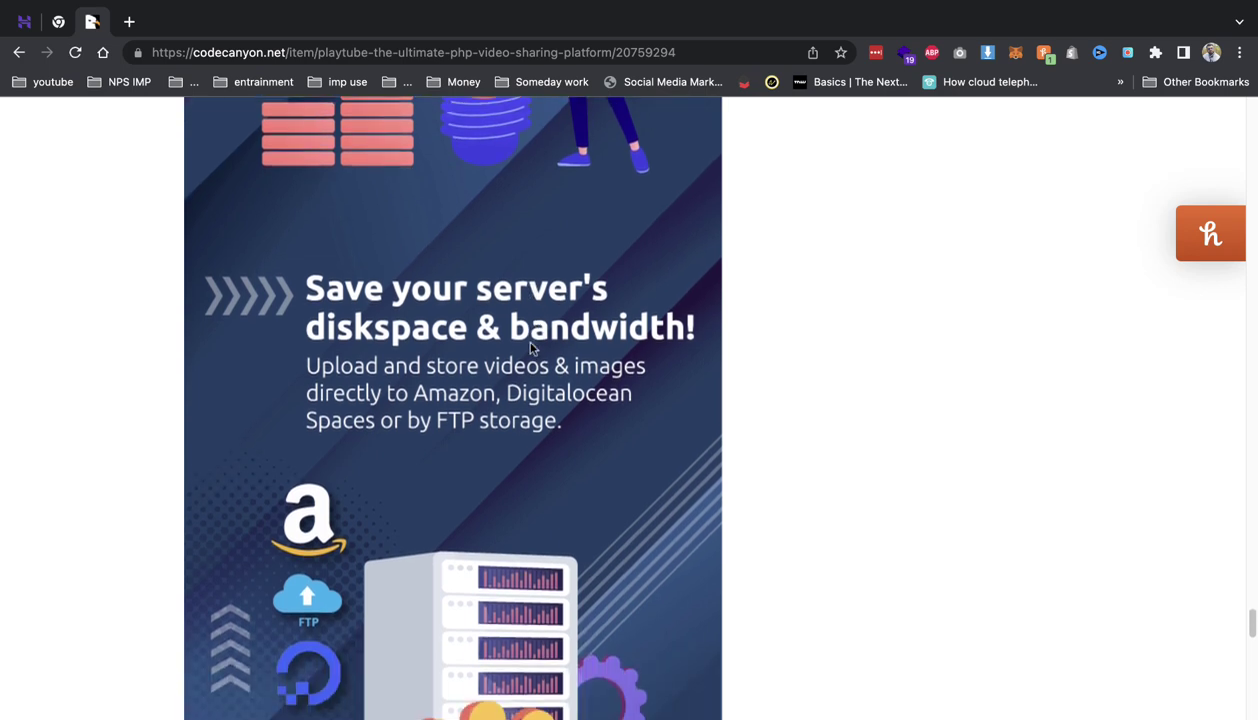
pyautogui.scroll(-4, 414, 373)
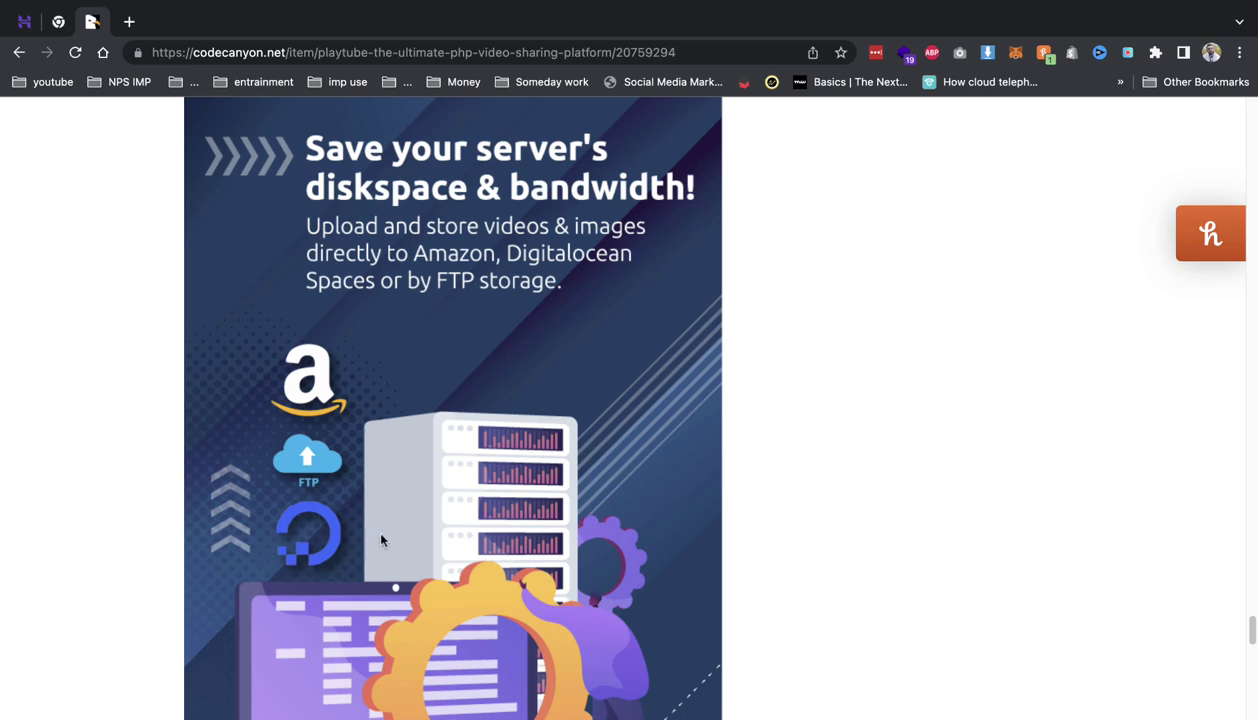
pyautogui.scroll(-1, 349, 400)
pyautogui.scroll(-3, 449, 329)
pyautogui.scroll(-2, 450, 332)
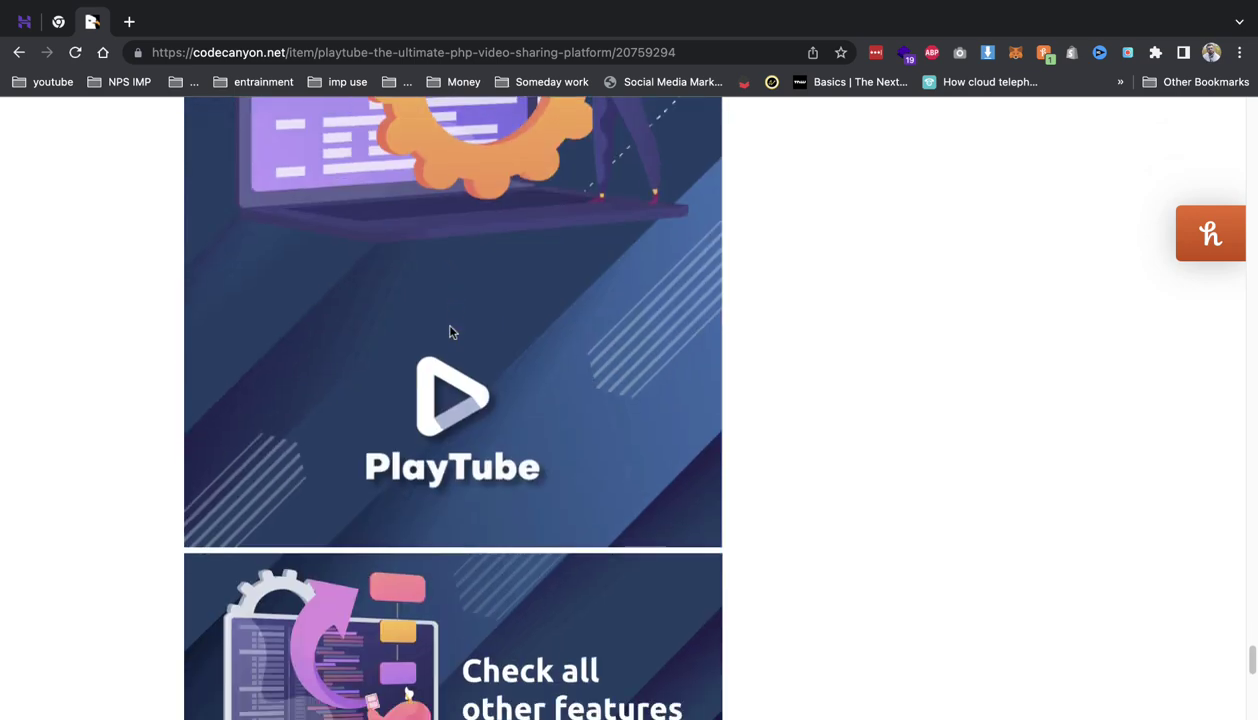
pyautogui.scroll(-3, 450, 332)
pyautogui.scroll(-3, 430, 317)
pyautogui.scroll(-1, 430, 317)
# - Scroll through the rest of the PlayTube requirements and bring up the listing tab's close menu
pyautogui.scroll(-4, 420, 352)
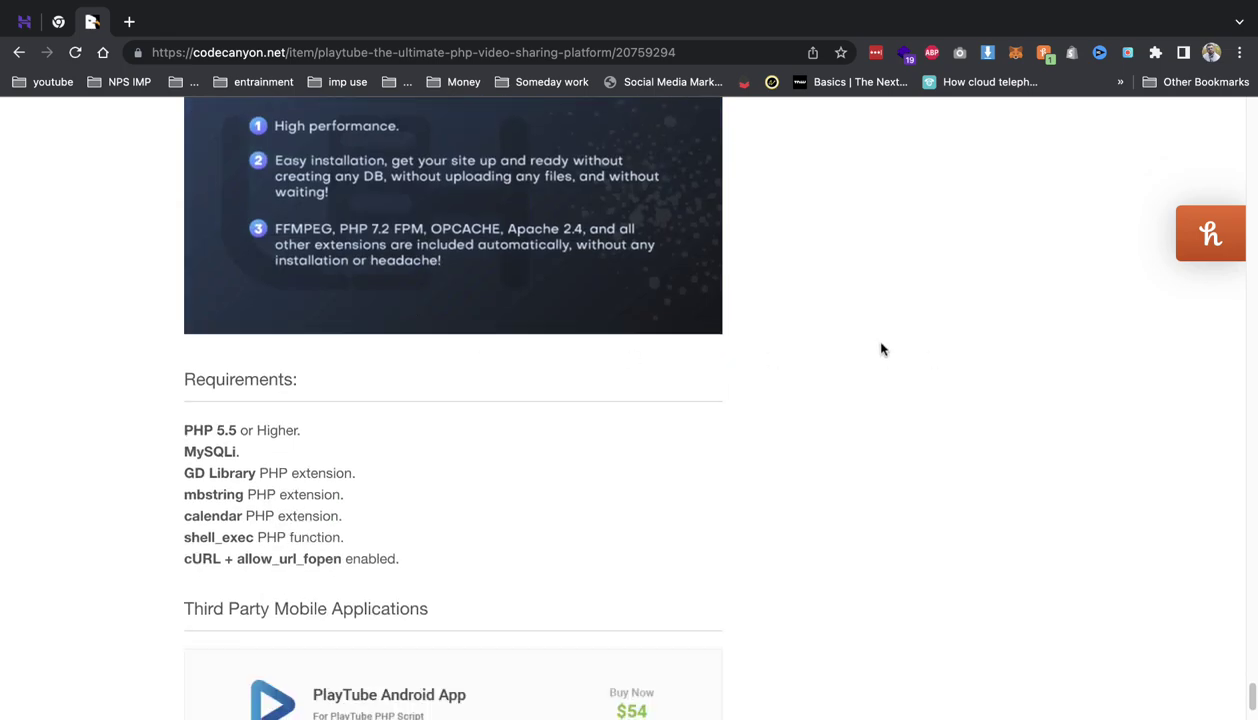
pyautogui.scroll(-1, 518, 348)
pyautogui.scroll(-2, 472, 403)
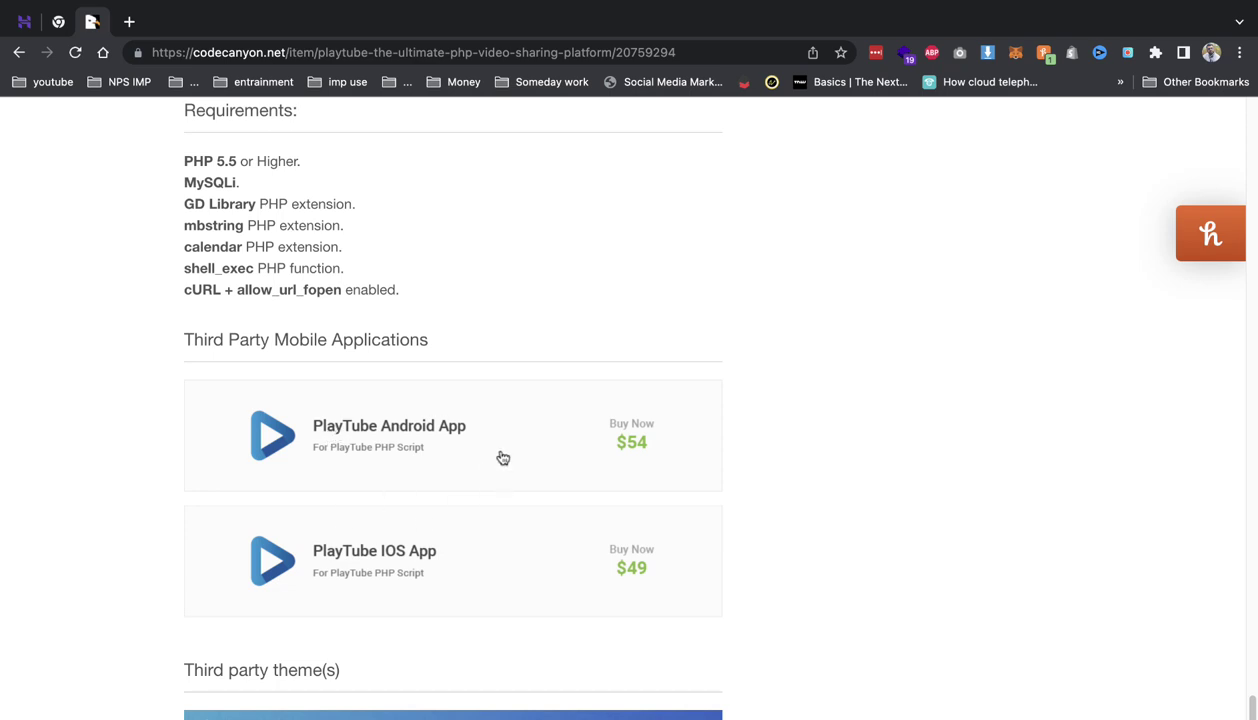
pyautogui.scroll(-3, 495, 440)
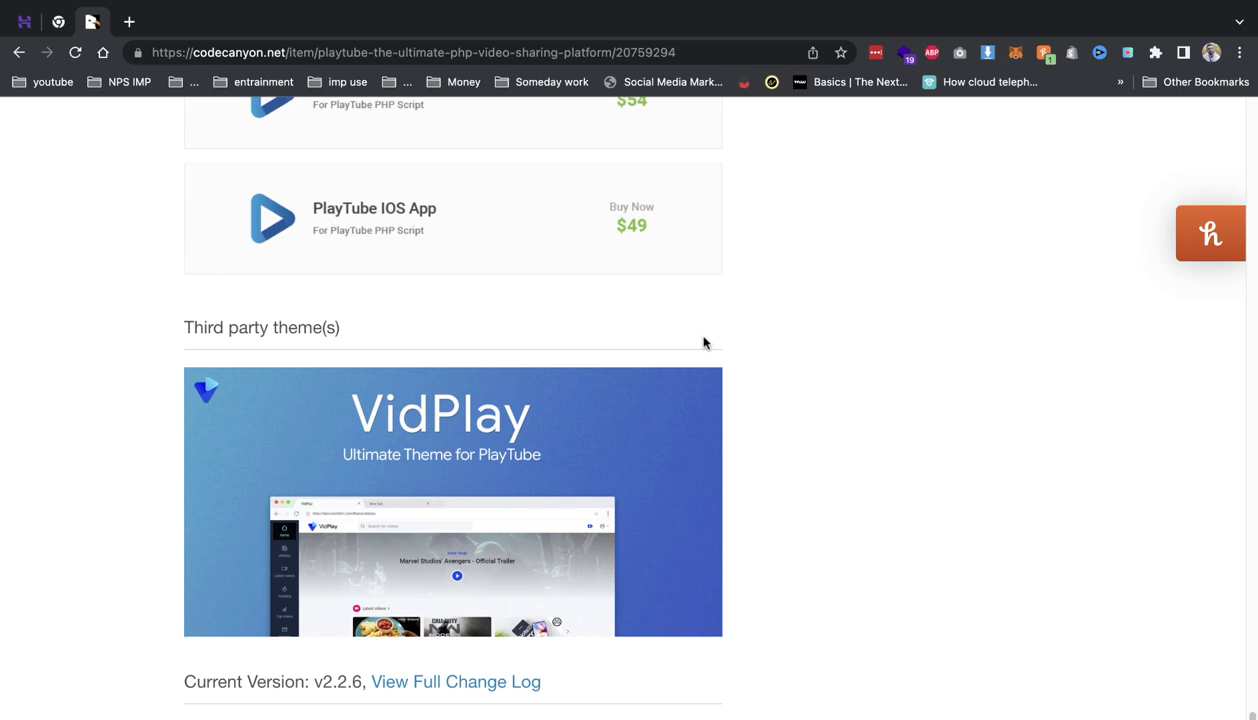
pyautogui.scroll(3, 703, 342)
pyautogui.scroll(3, 703, 342)
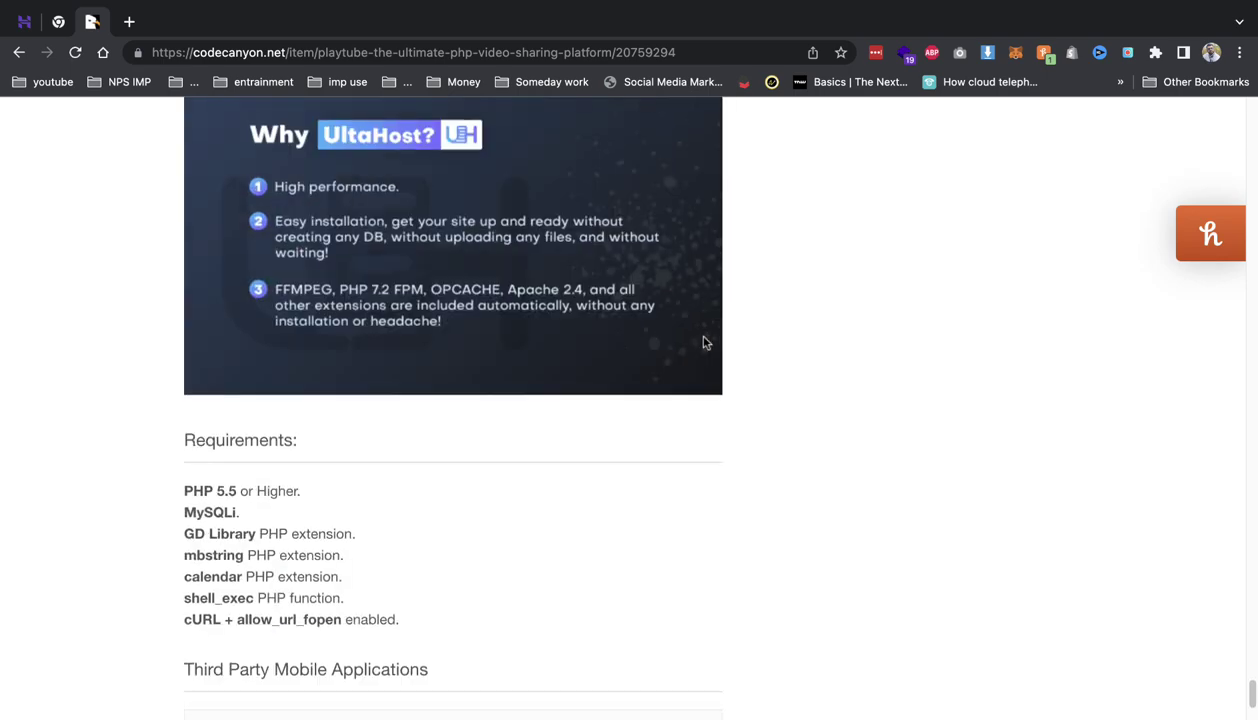
pyautogui.scroll(5, 660, 340)
pyautogui.scroll(5, 654, 337)
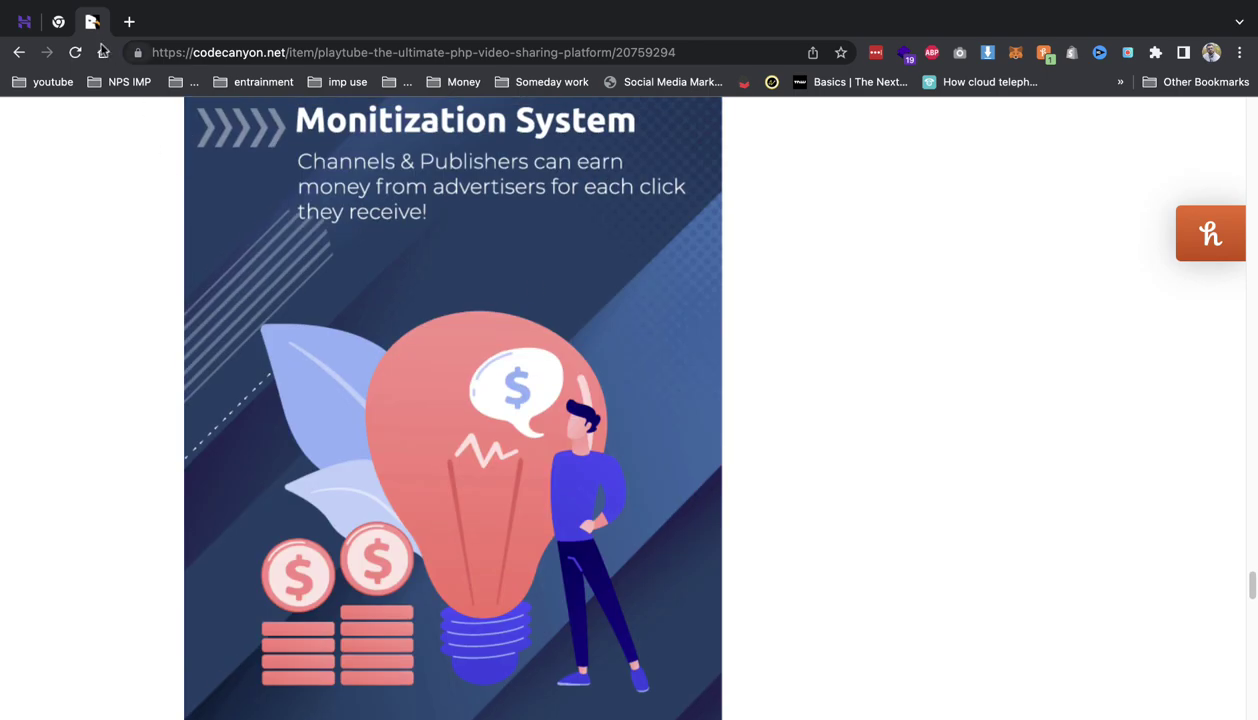
pyautogui.rightClick(93, 34)
# - Close the CodeCanyon tab and open the careerpavers.com hosting overview in Hostinger hPanel
pyautogui.click(125, 243)
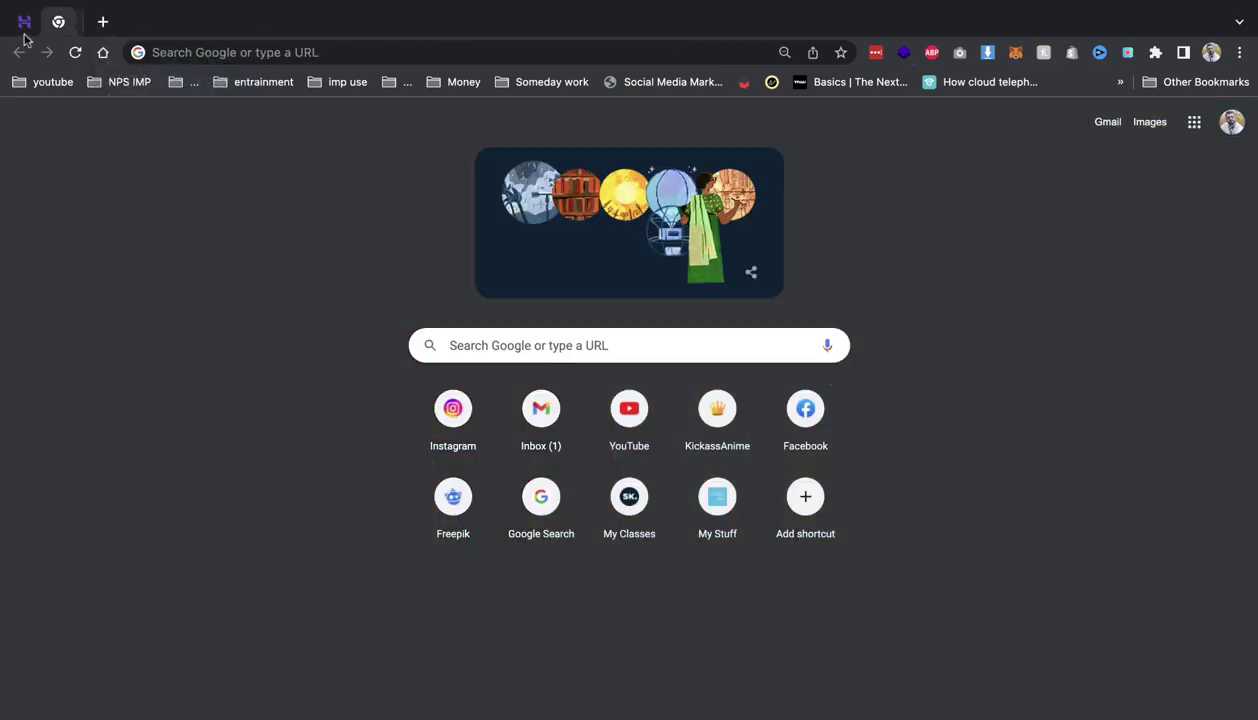
pyautogui.click(24, 21)
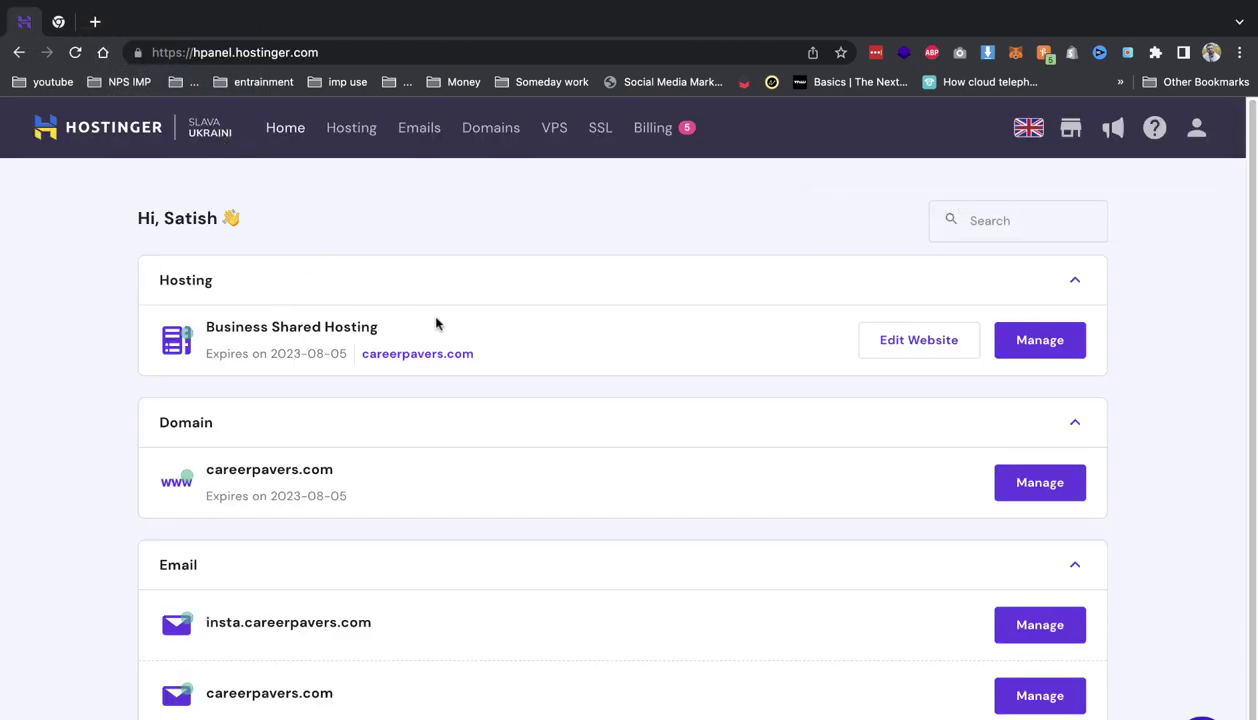
pyautogui.click(1040, 345)
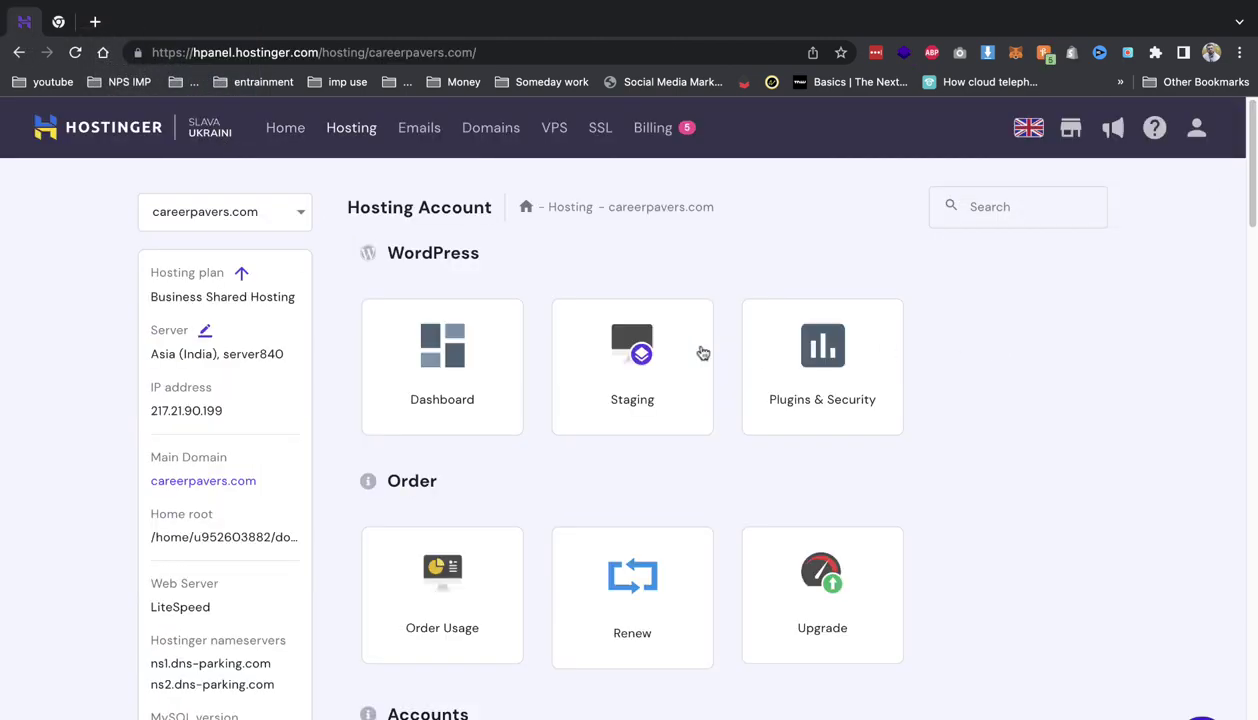
pyautogui.scroll(-5, 665, 350)
pyautogui.scroll(-4, 700, 358)
pyautogui.scroll(-5, 765, 364)
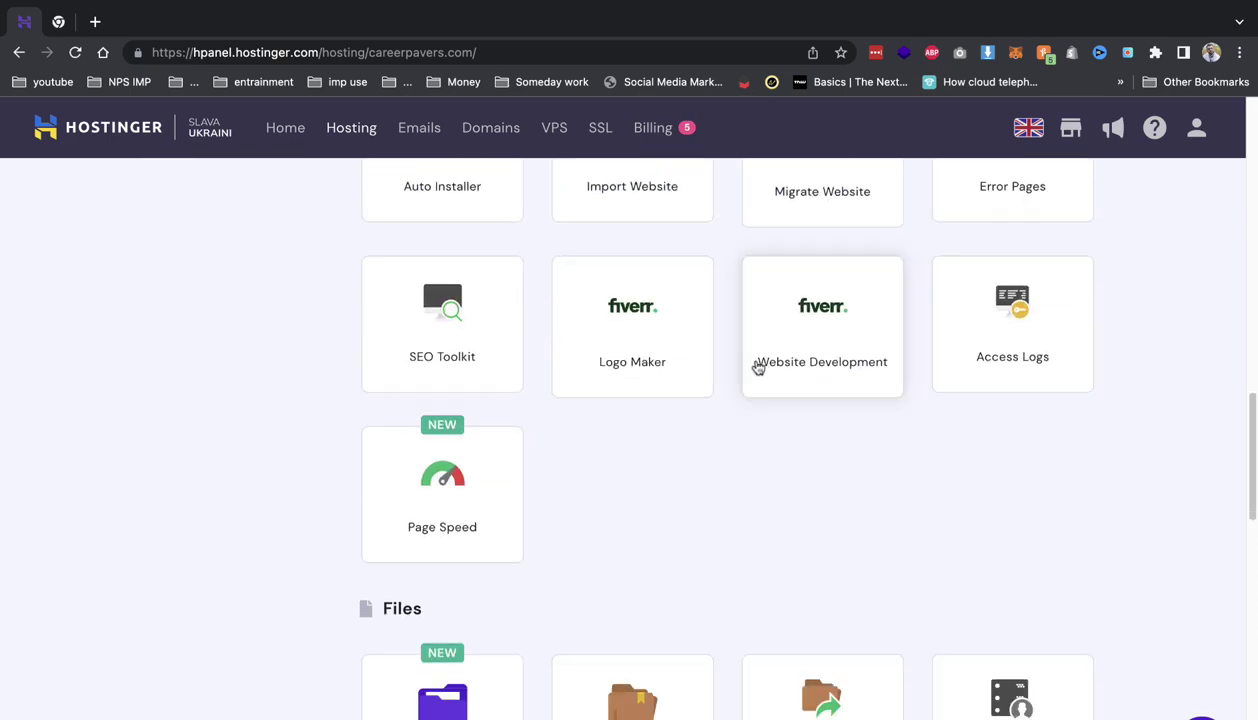
pyautogui.scroll(-5, 740, 360)
pyautogui.scroll(-4, 689, 363)
pyautogui.scroll(5, 534, 347)
pyautogui.scroll(10, 534, 347)
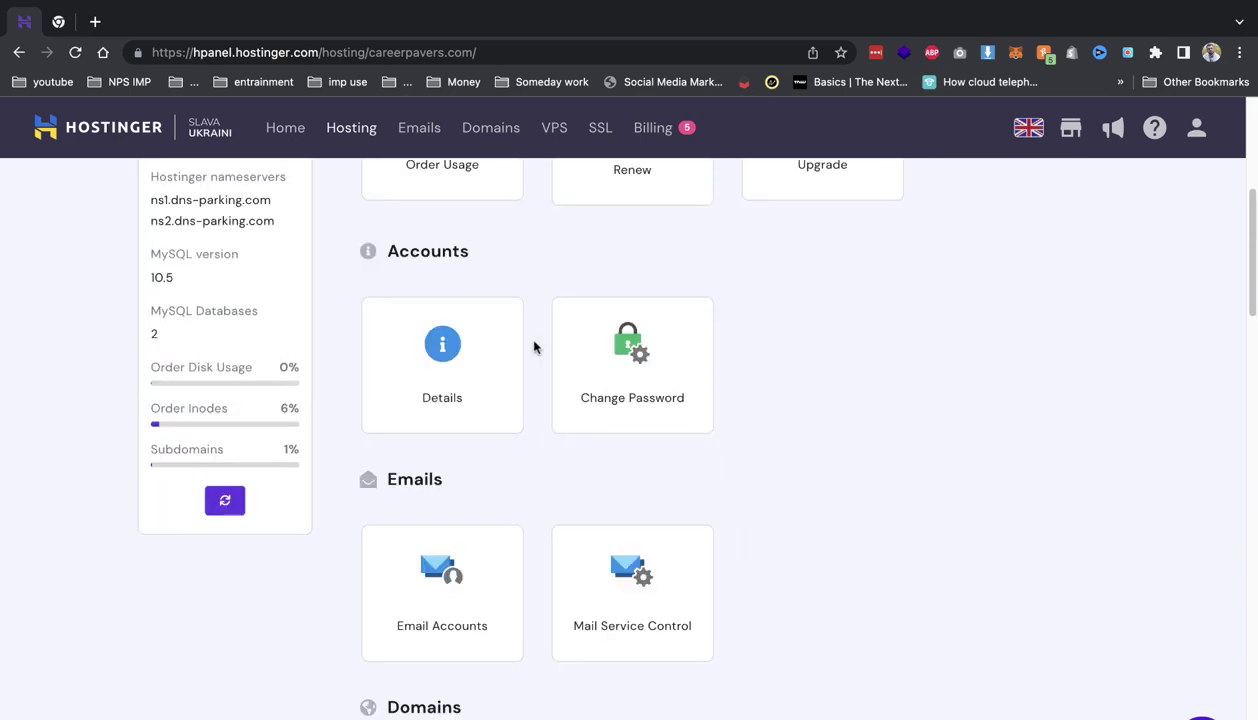
pyautogui.scroll(5, 534, 347)
pyautogui.scroll(-8, 534, 347)
pyautogui.scroll(-8, 534, 347)
pyautogui.scroll(-3, 534, 347)
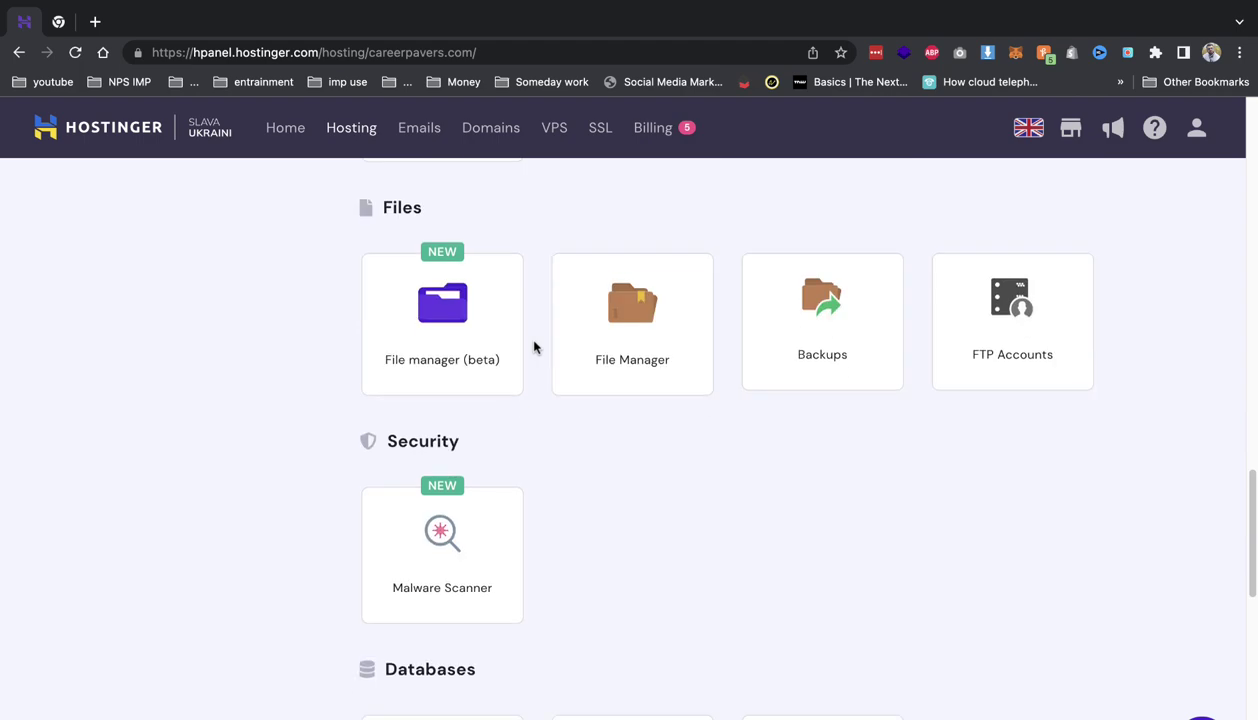
pyautogui.scroll(-3, 534, 347)
pyautogui.scroll(-3, 534, 347)
pyautogui.scroll(-4, 534, 347)
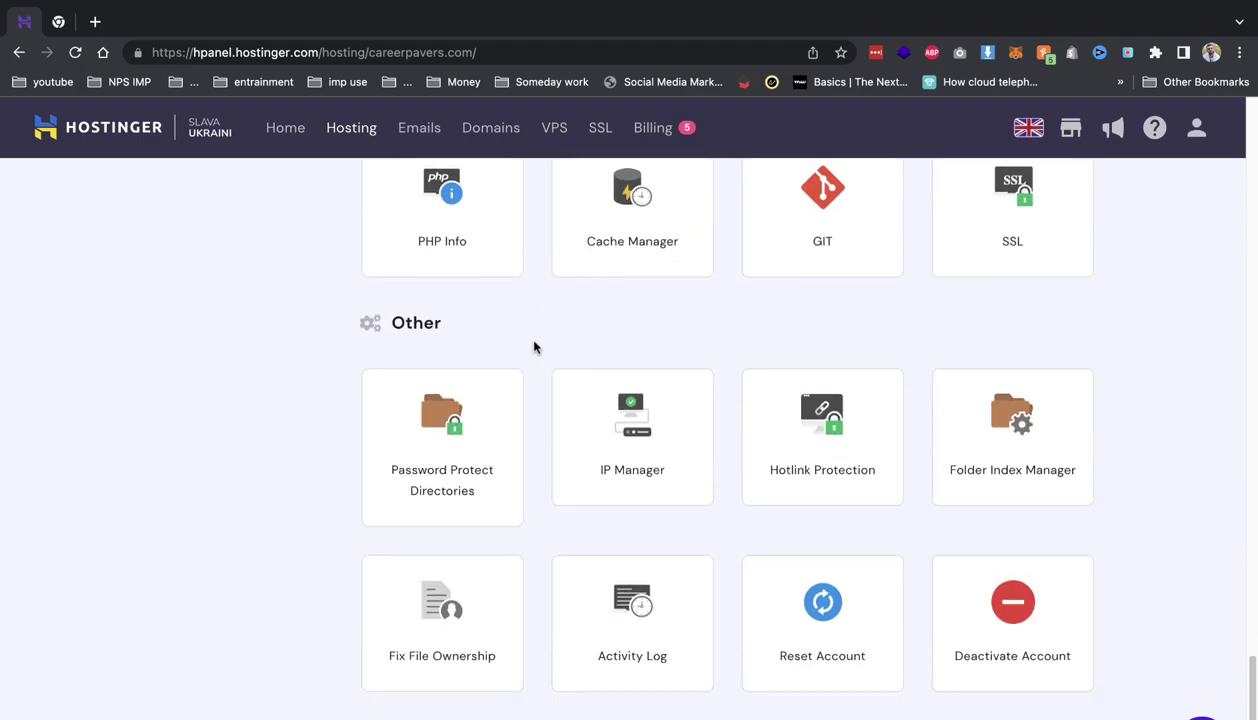
pyautogui.scroll(5, 534, 347)
pyautogui.scroll(1, 534, 347)
pyautogui.scroll(5, 534, 347)
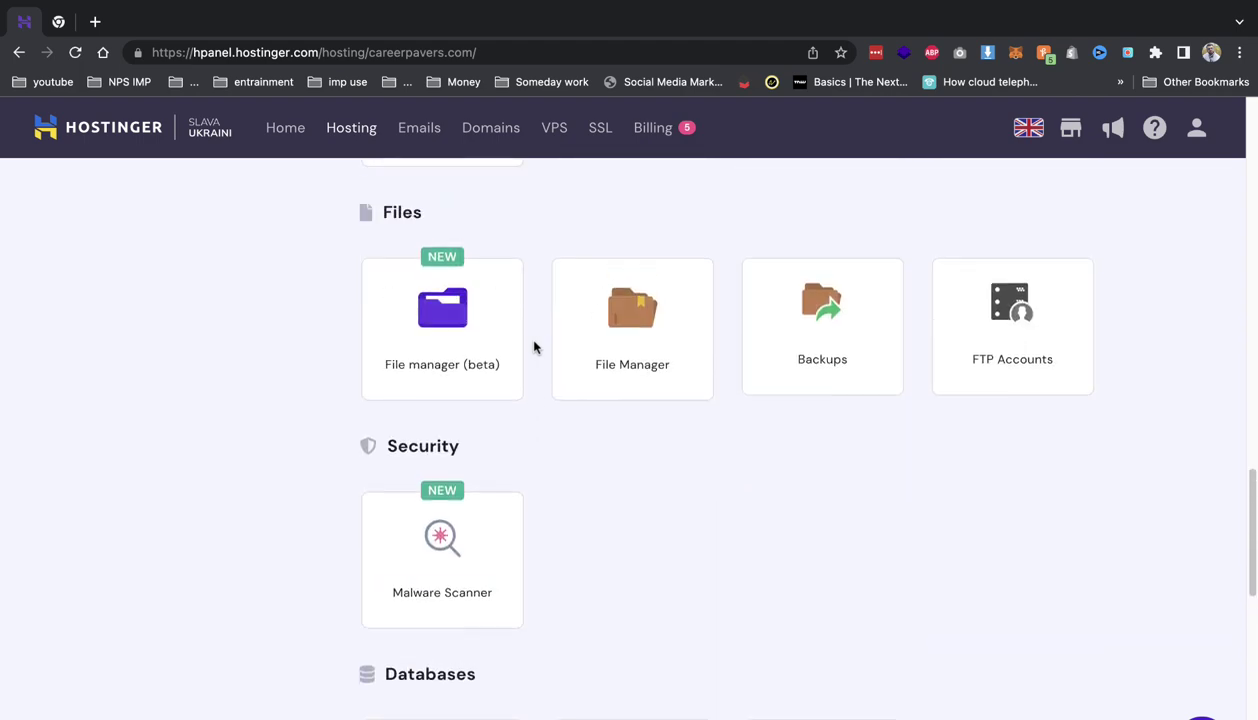
pyautogui.scroll(1, 534, 347)
pyautogui.scroll(2, 534, 347)
pyautogui.scroll(3, 534, 347)
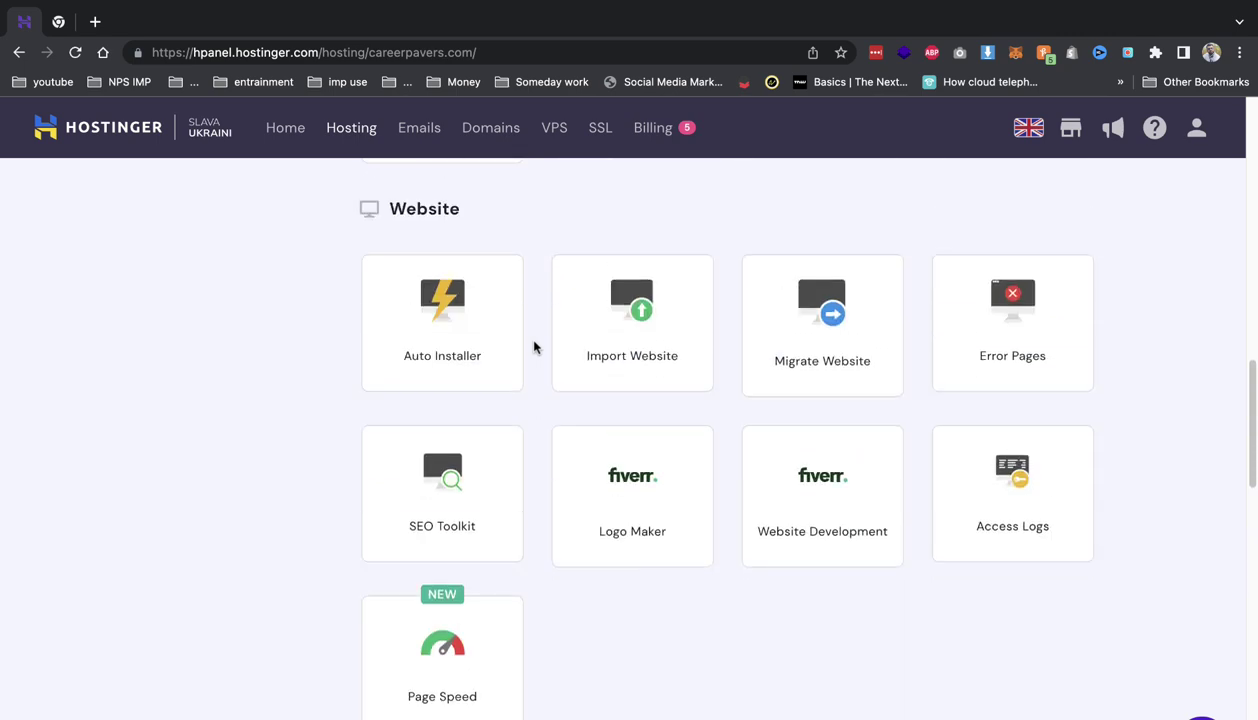
pyautogui.scroll(4, 534, 347)
pyautogui.scroll(2, 497, 433)
# - Look up the insta.careerpavers.com subdomain's directory in the Subdomains list
pyautogui.click(485, 448)
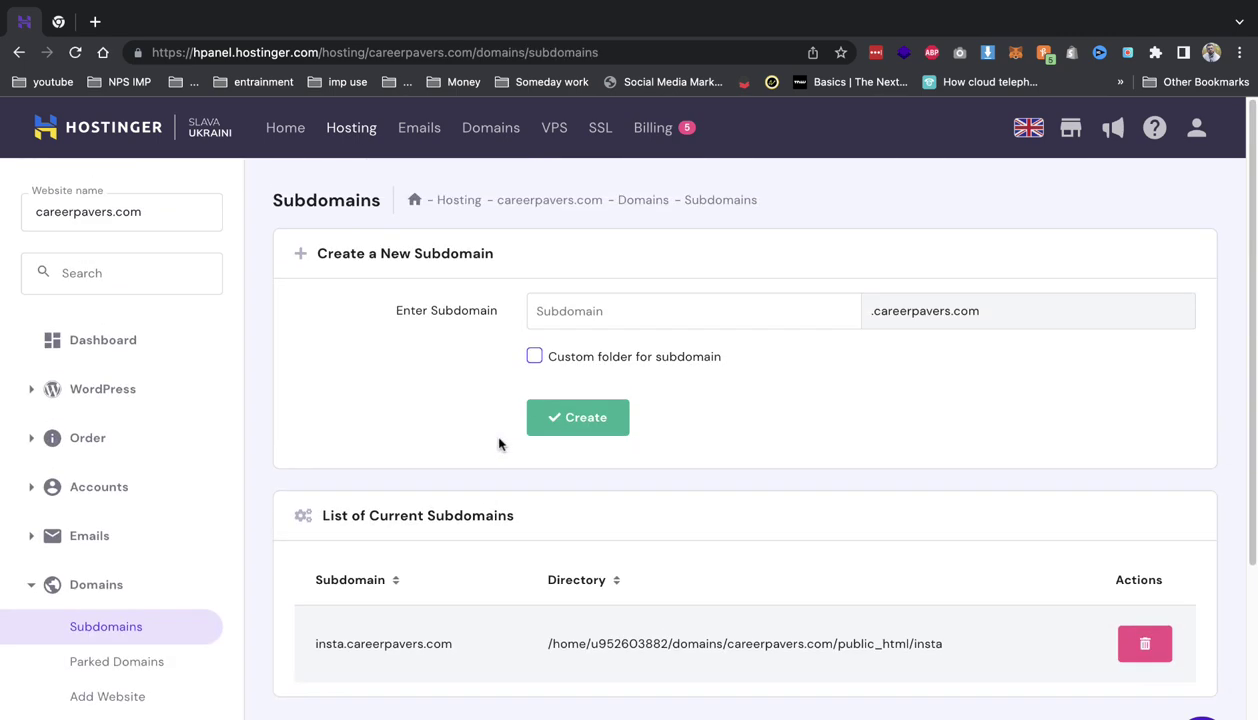
pyautogui.tripleClick(393, 641)
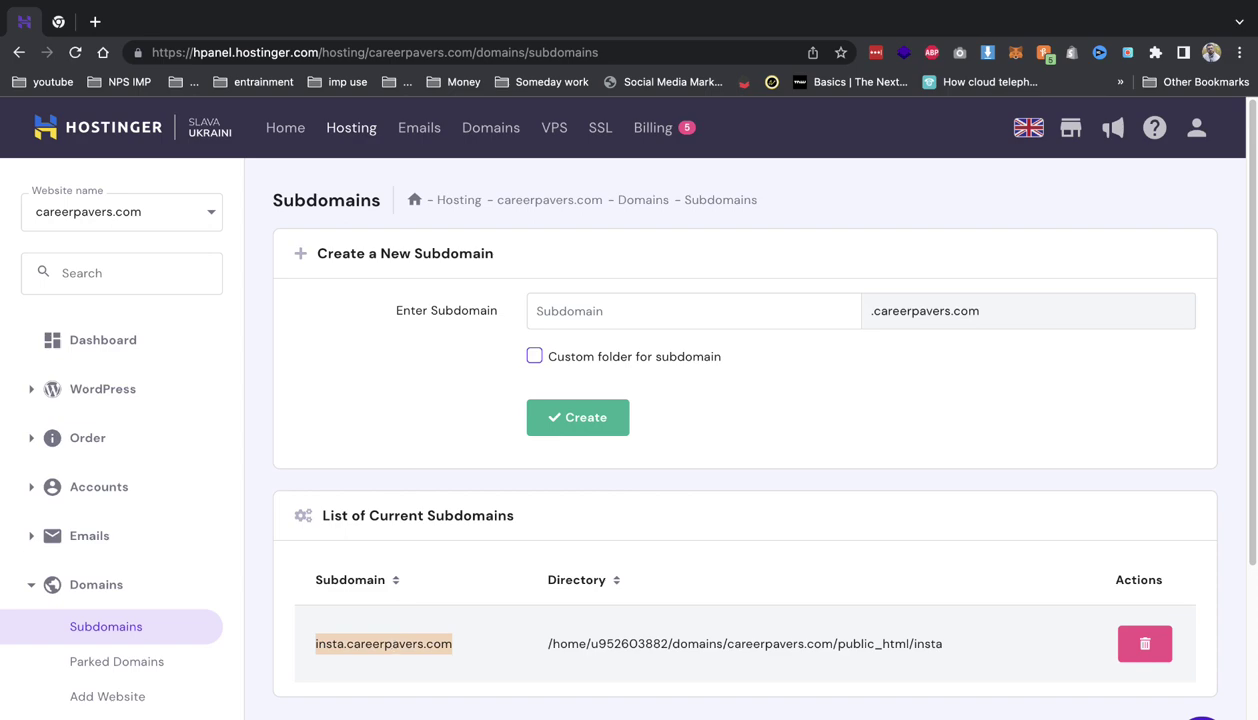
pyautogui.click(19, 52)
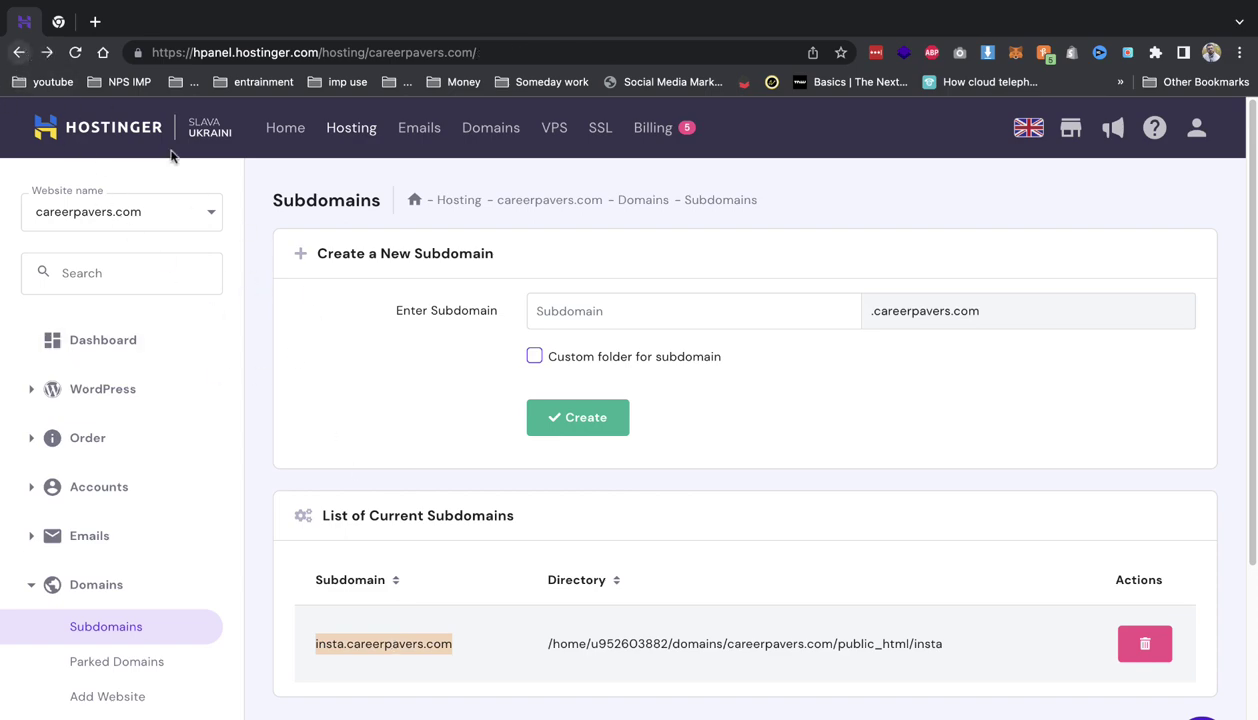
# - Open File manager (beta) for careerpavers.com
pyautogui.scroll(-2, 503, 399)
pyautogui.scroll(-3, 503, 399)
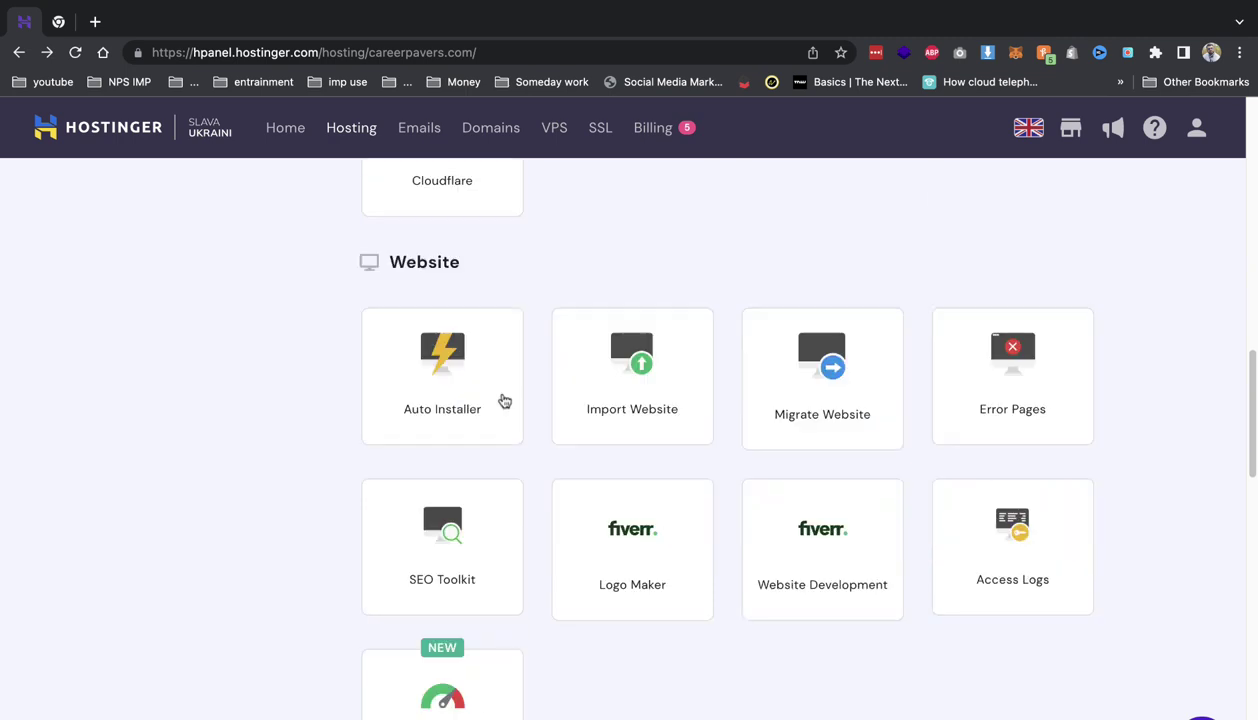
pyautogui.scroll(-5, 503, 399)
pyautogui.scroll(-2, 530, 395)
pyautogui.click(474, 372)
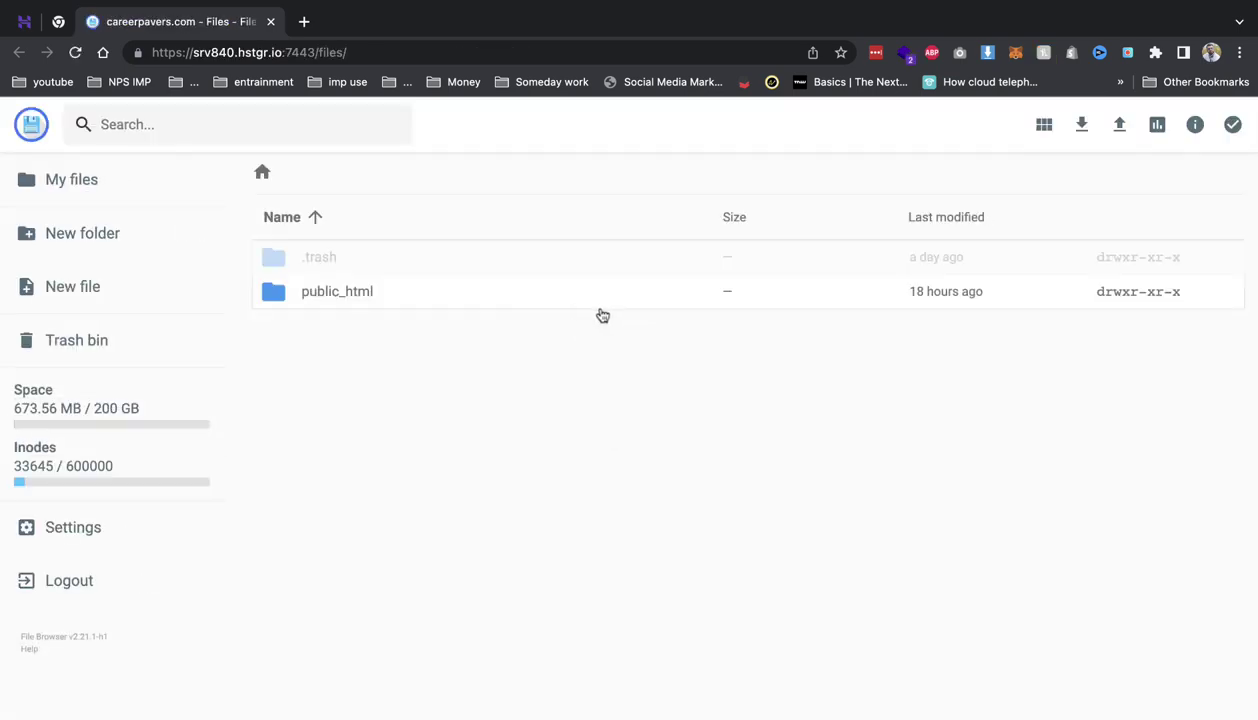
# - Open public_html/insta and delete everything inside it, including __MACOSX
pyautogui.doubleClick(336, 291)
pyautogui.doubleClick(331, 262)
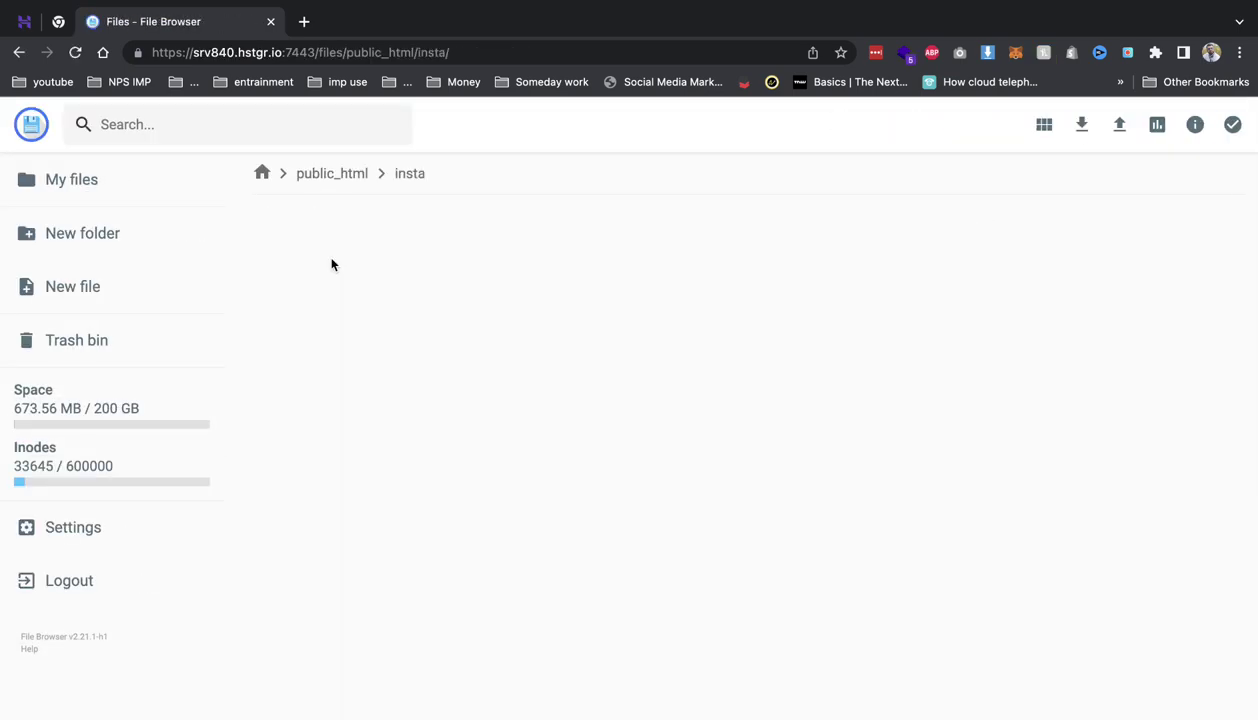
pyautogui.scroll(-10, 469, 379)
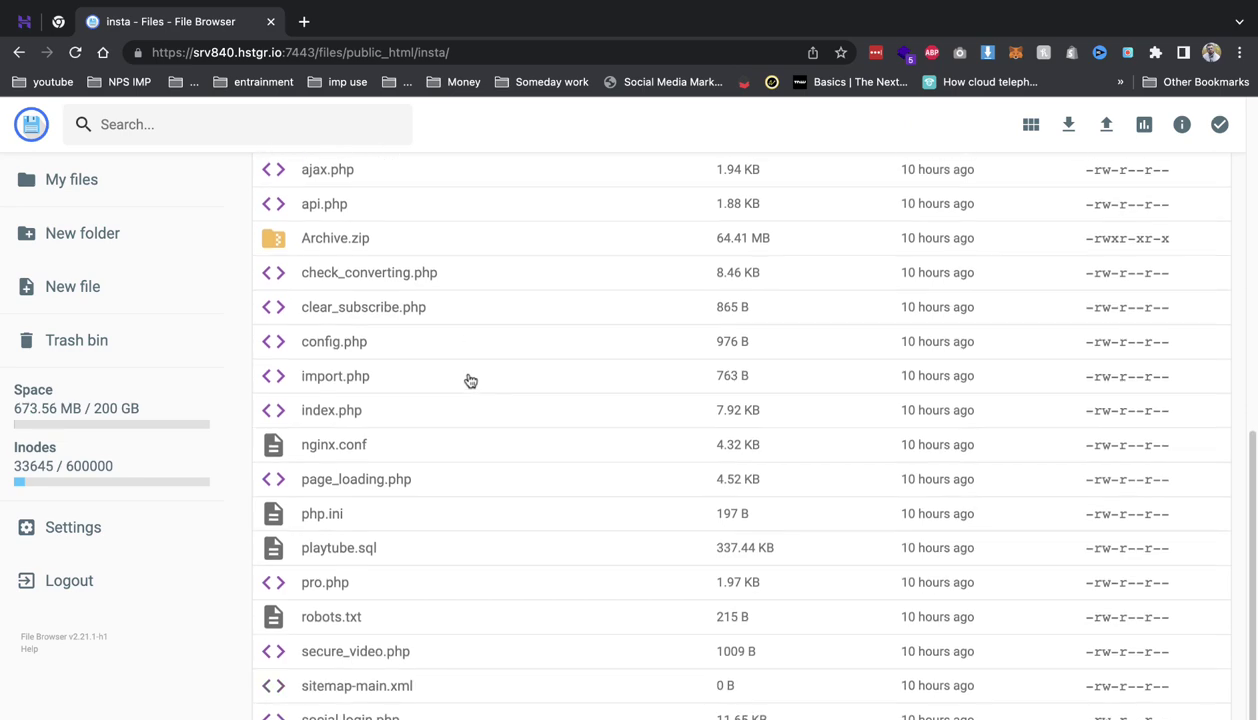
pyautogui.scroll(10, 408, 363)
pyautogui.click(362, 257)
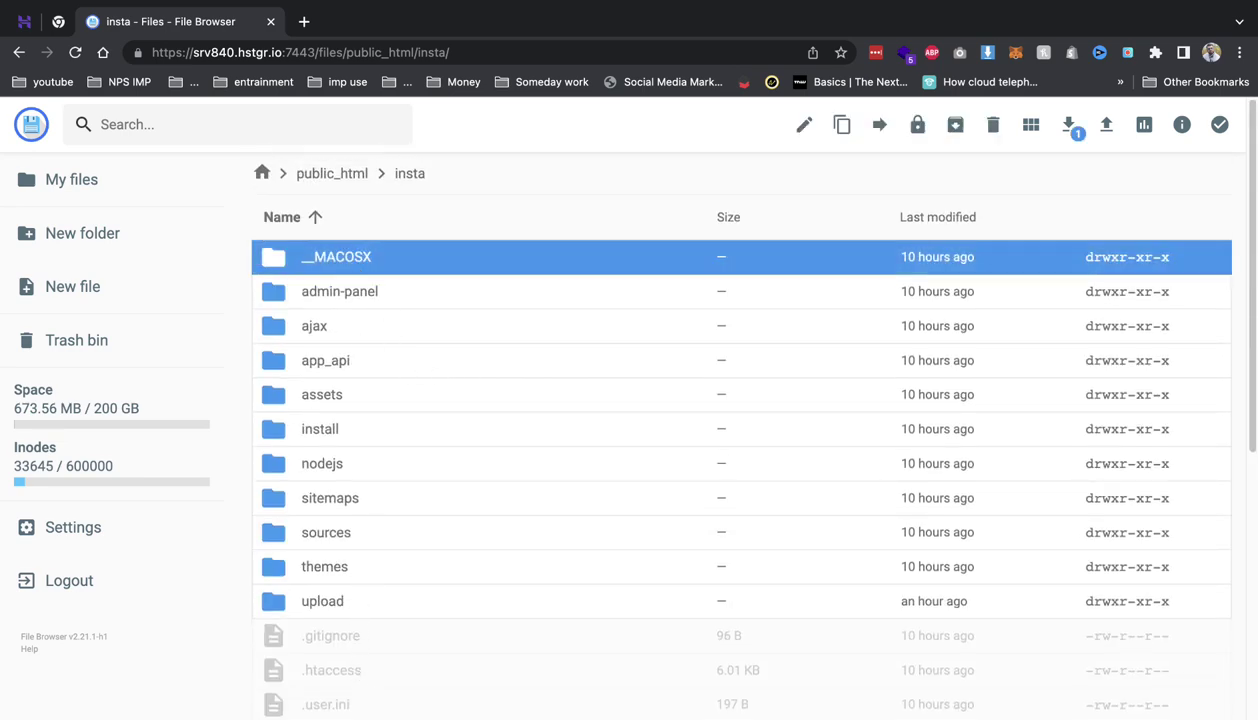
pyautogui.scroll(-3, 440, 488)
pyautogui.scroll(-3, 370, 510)
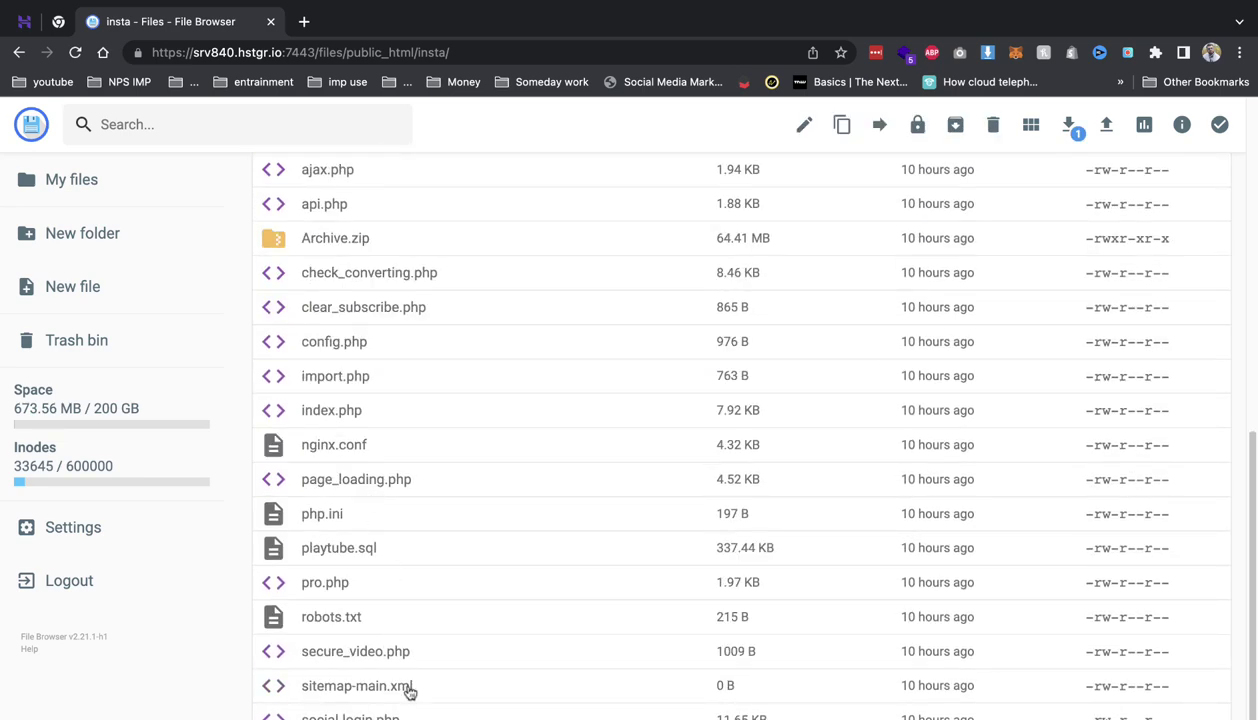
pyautogui.hotkey('ctrl', 'a')
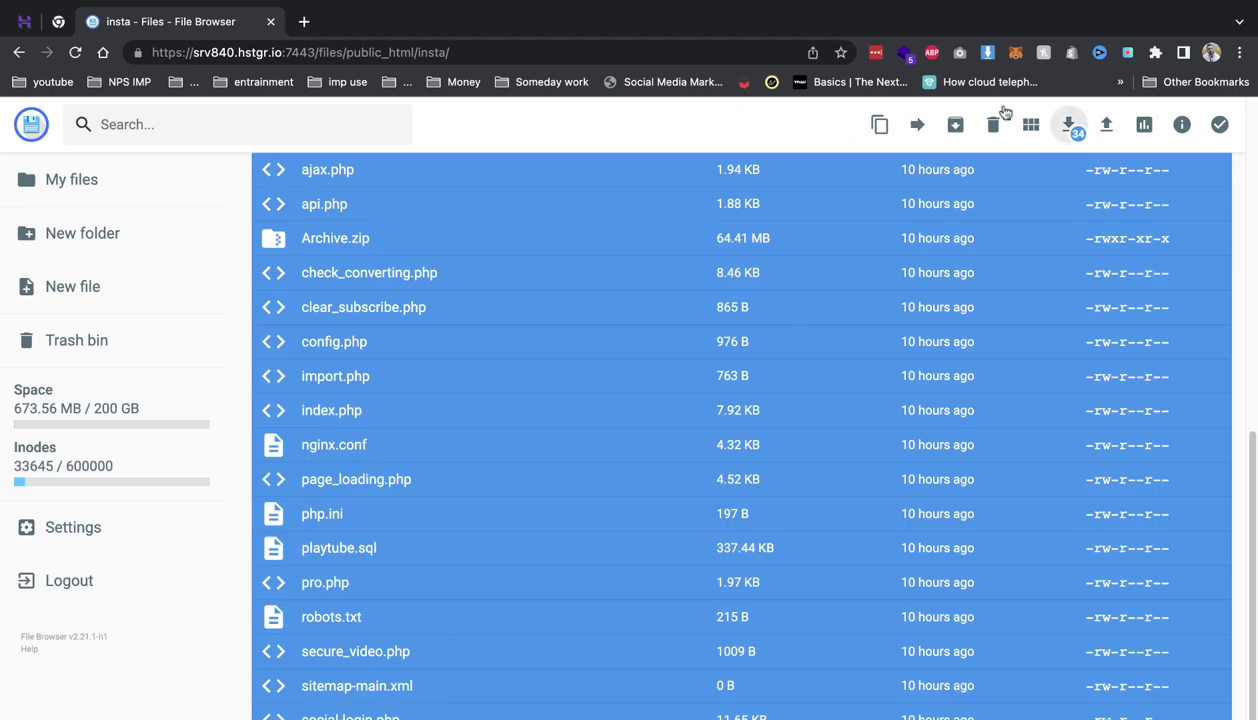
pyautogui.click(990, 124)
pyautogui.click(767, 482)
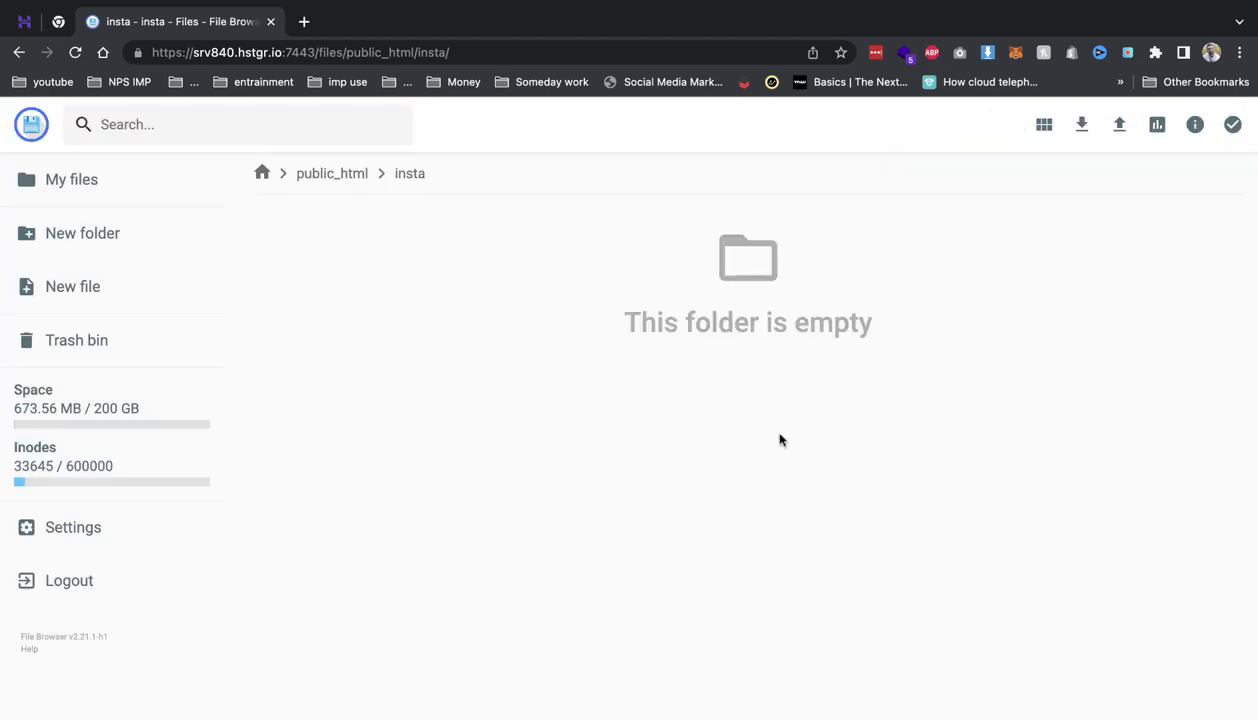
# - Upload Archive.zip from Downloads/playtube-223nulled/…/Script into the insta folder
pyautogui.click(1119, 125)
pyautogui.click(556, 455)
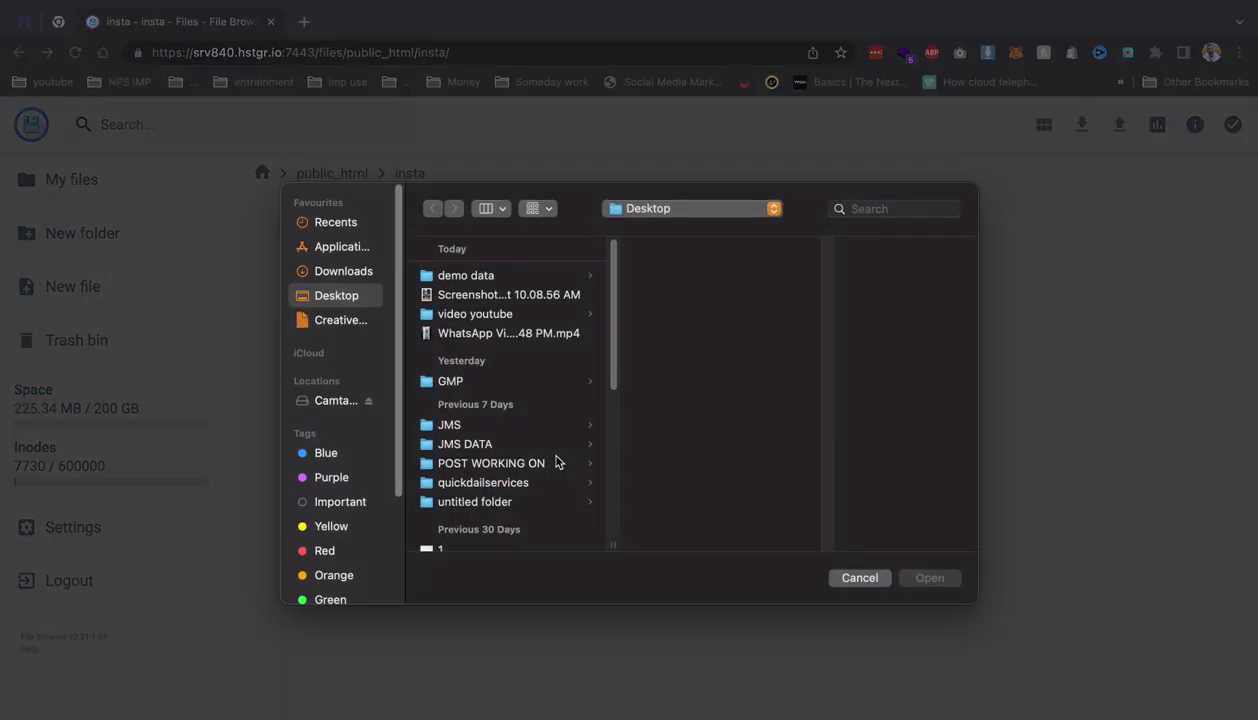
pyautogui.scroll(-3, 556, 461)
pyautogui.click(369, 276)
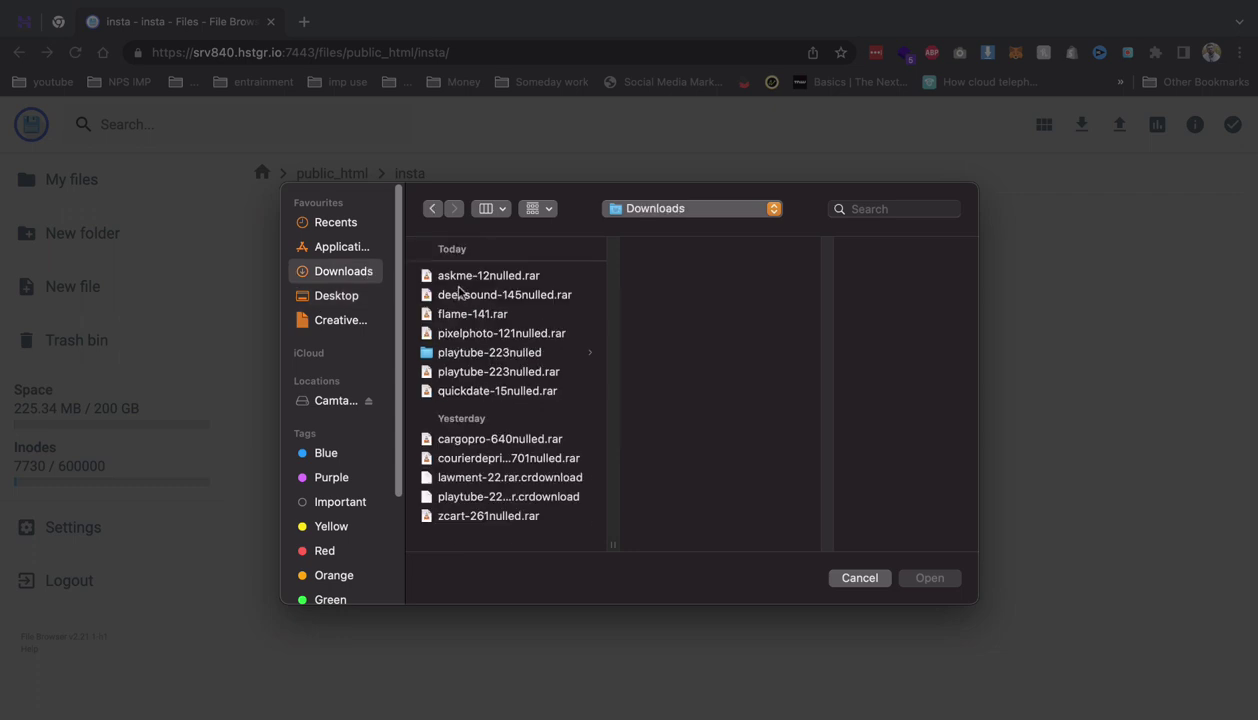
pyautogui.click(488, 352)
pyautogui.click(686, 278)
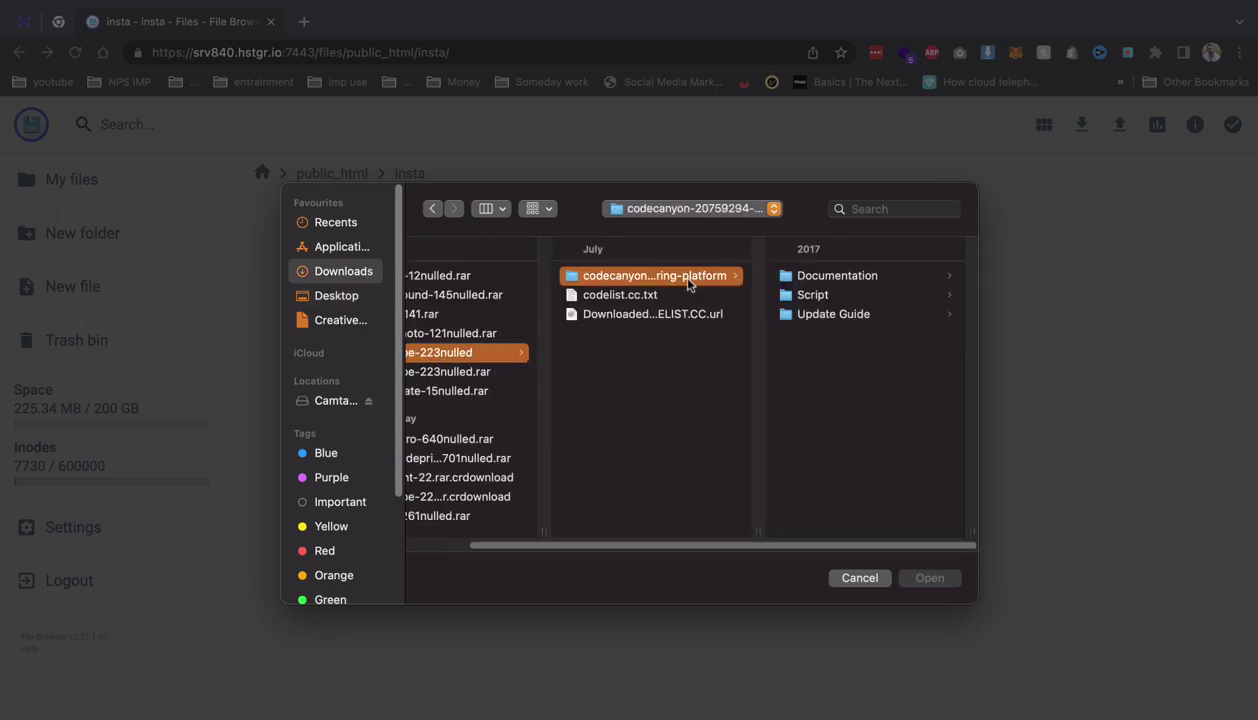
pyautogui.click(845, 296)
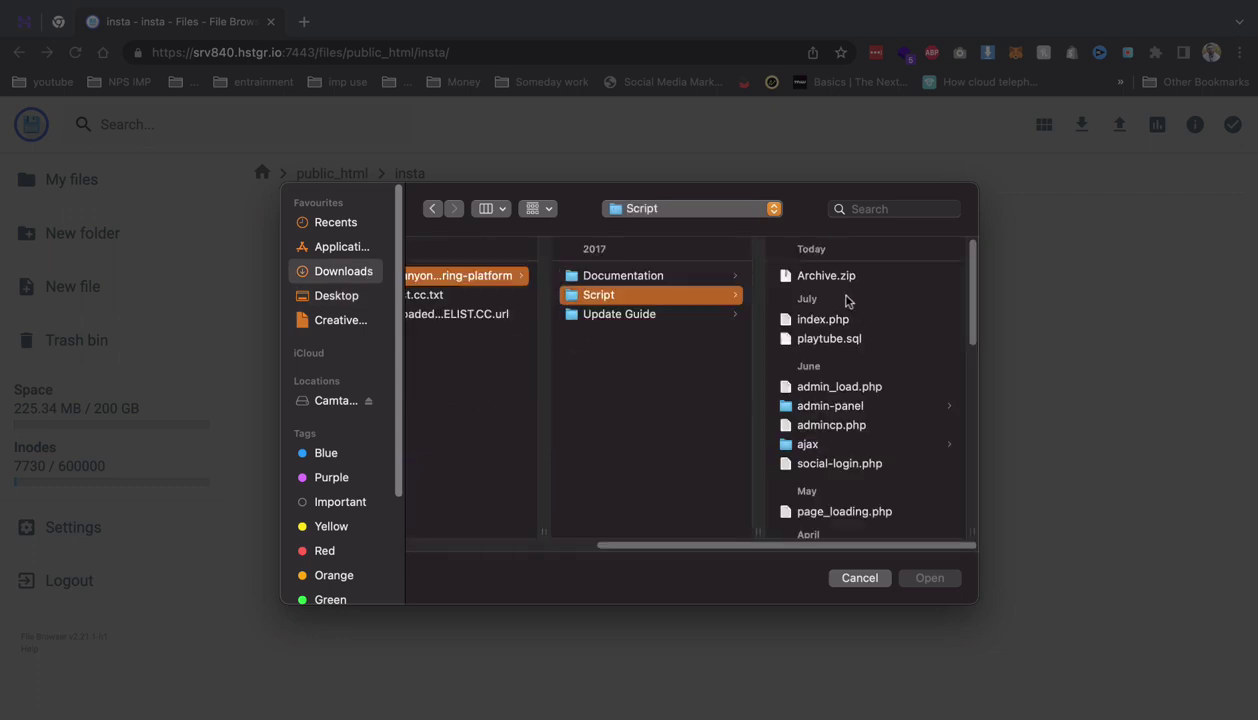
pyautogui.doubleClick(826, 277)
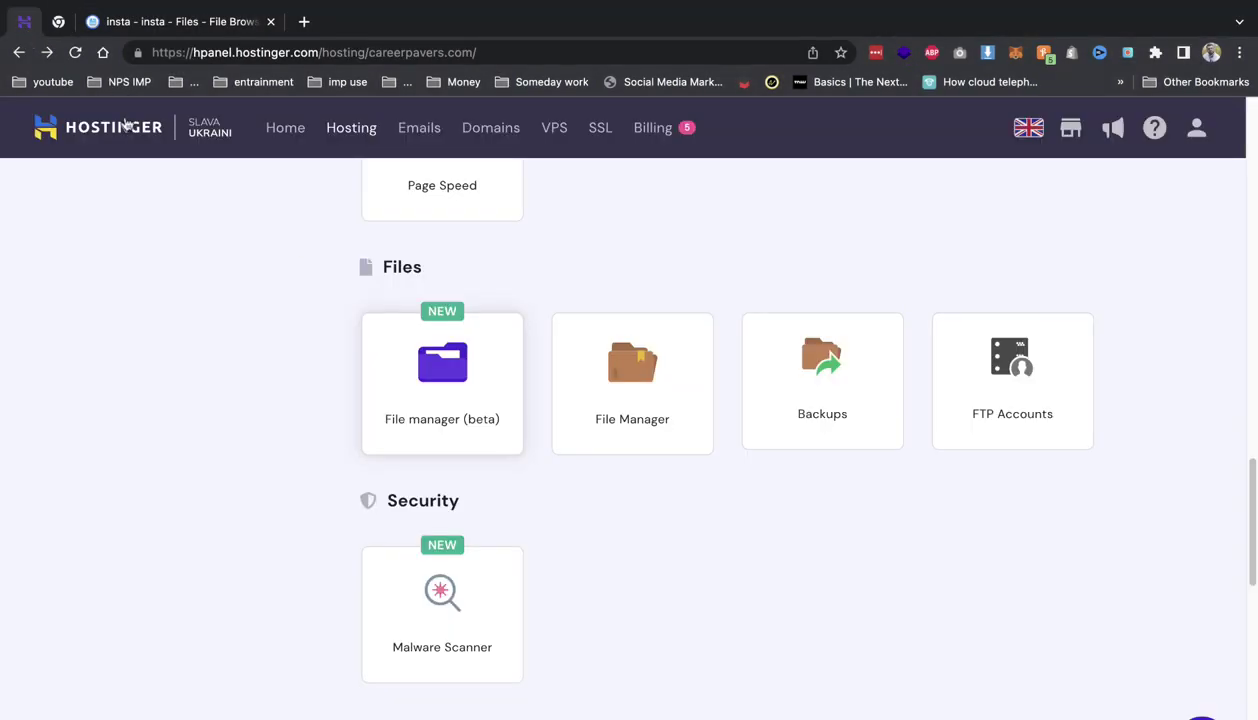
# - Find the Databases section in hPanel and open MySQL Databases
pyautogui.scroll(-5, 455, 404)
pyautogui.scroll(-4, 446, 444)
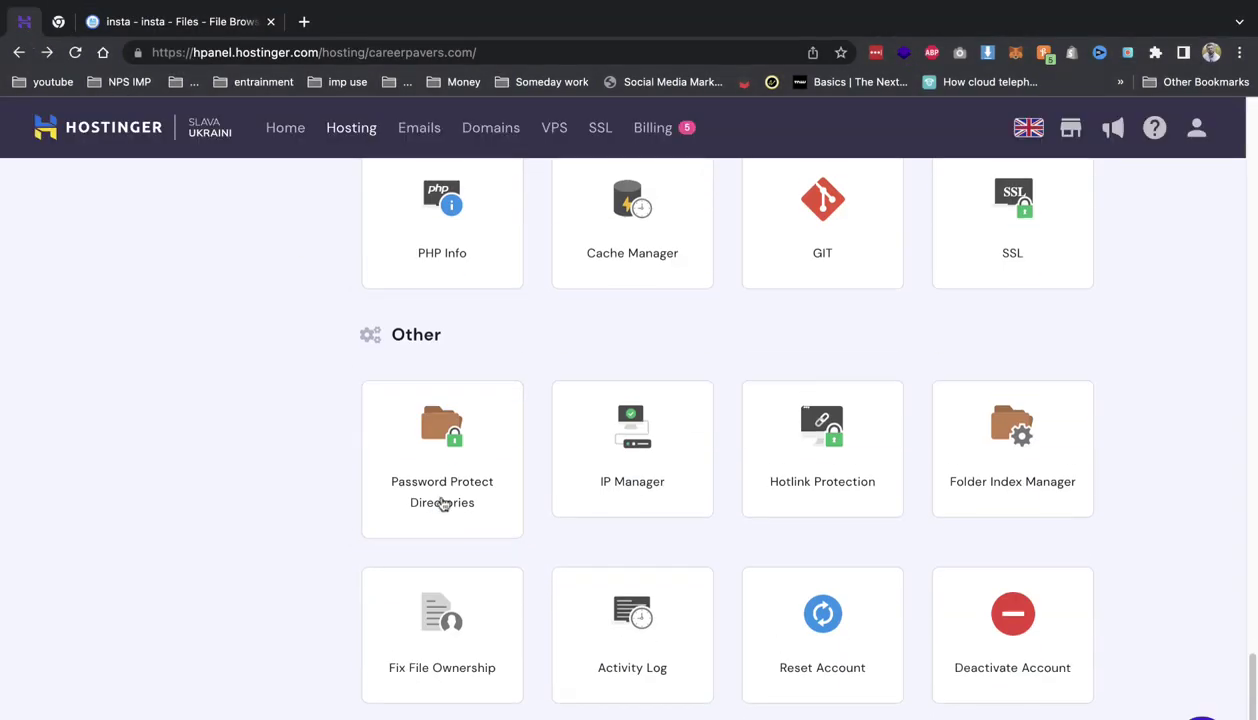
pyautogui.scroll(5, 441, 494)
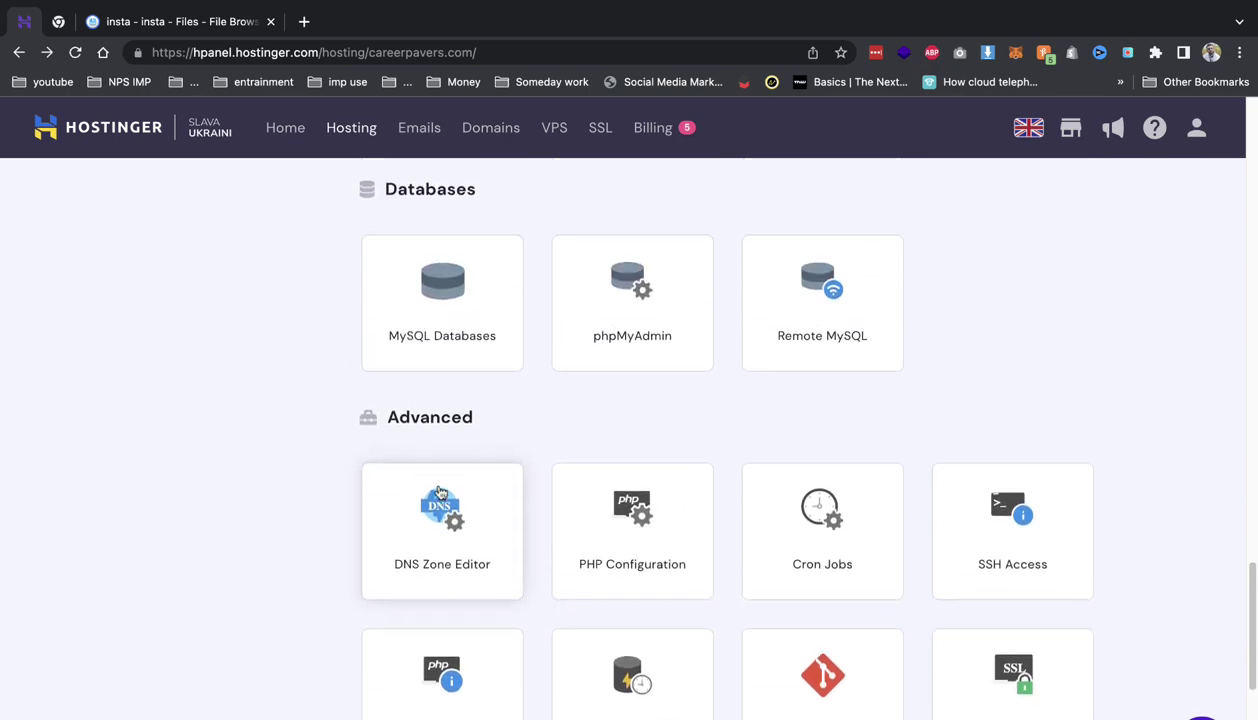
pyautogui.scroll(7, 441, 494)
pyautogui.scroll(6, 441, 494)
pyautogui.scroll(10, 441, 492)
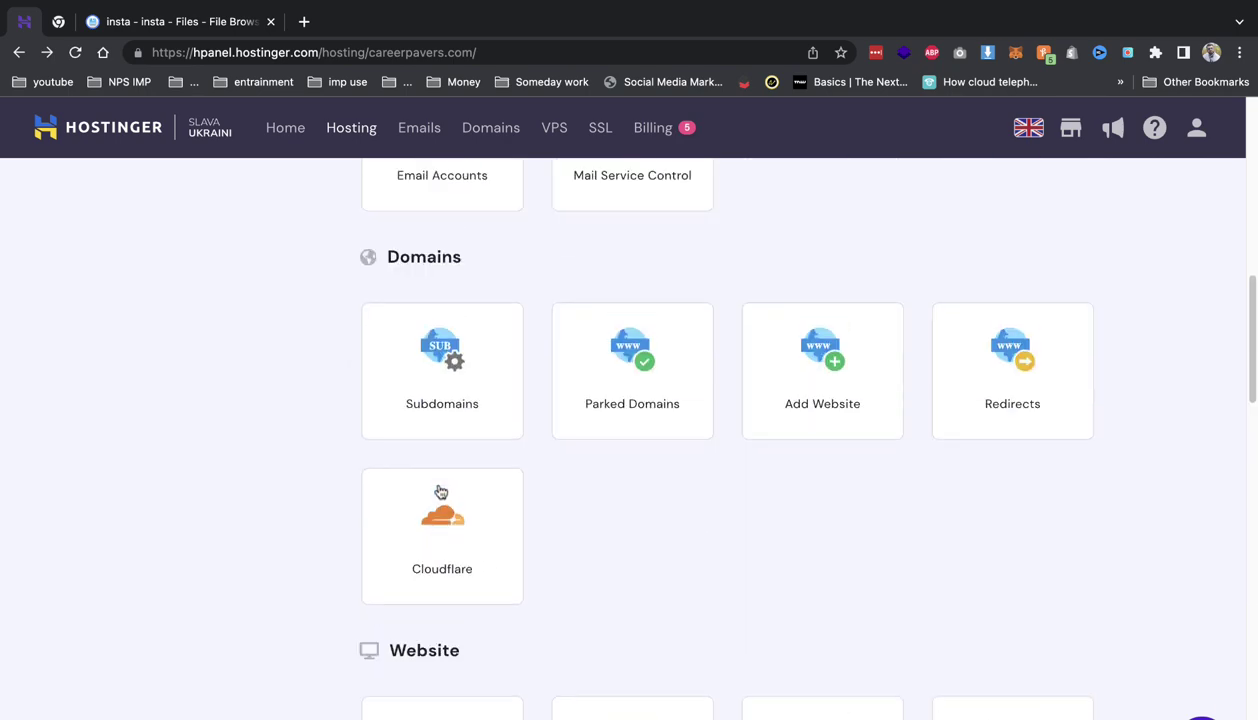
pyautogui.scroll(3, 440, 491)
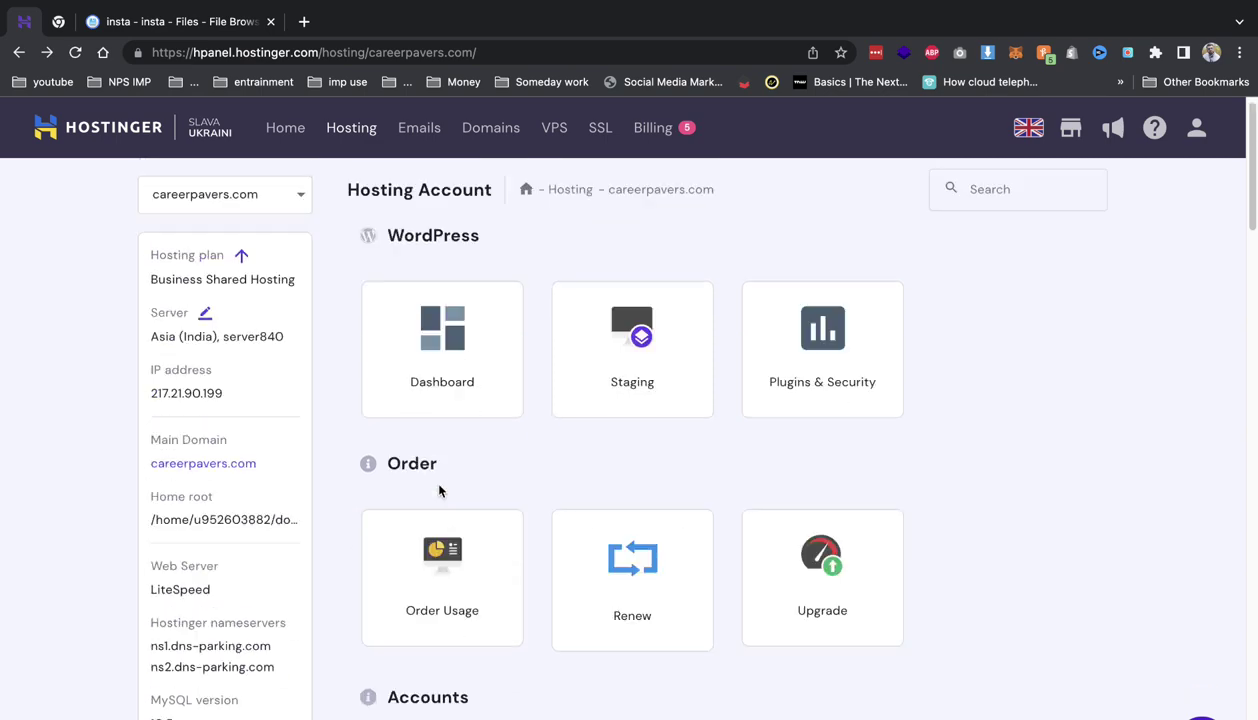
pyautogui.scroll(-6, 440, 491)
pyautogui.scroll(-7, 440, 491)
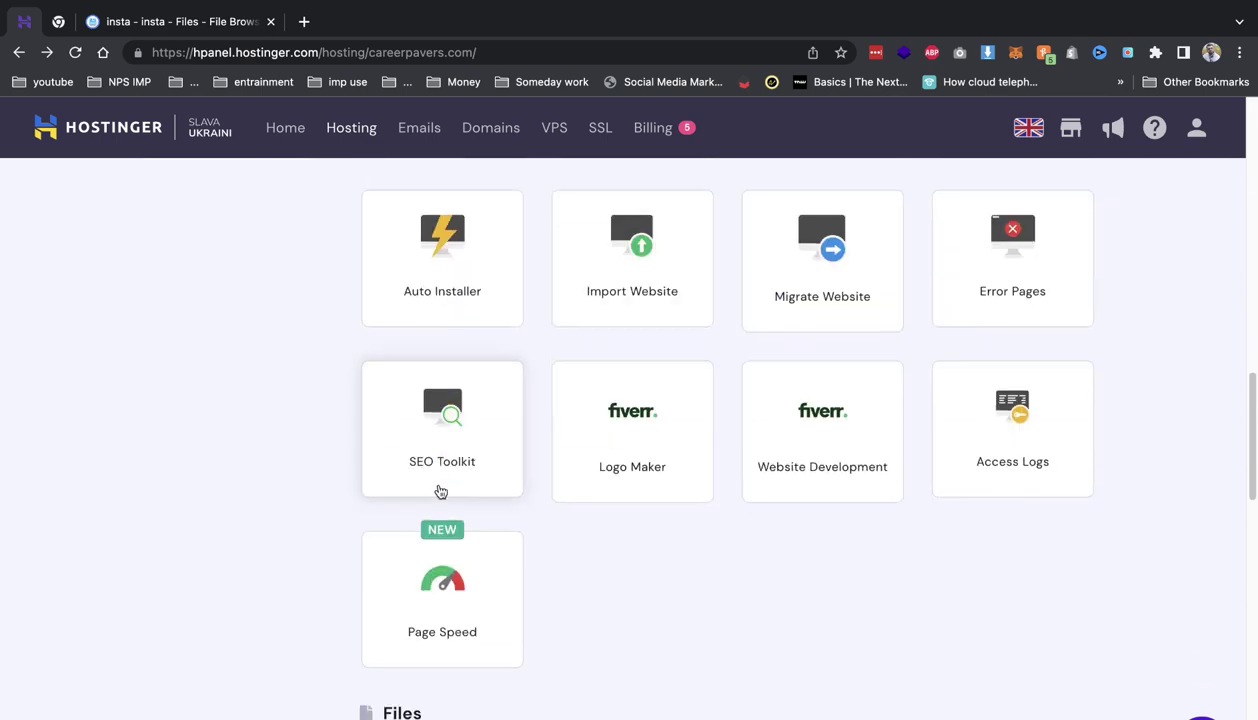
pyautogui.scroll(-3, 440, 490)
pyautogui.scroll(-4, 440, 490)
pyautogui.scroll(-6, 440, 490)
pyautogui.scroll(-3, 440, 490)
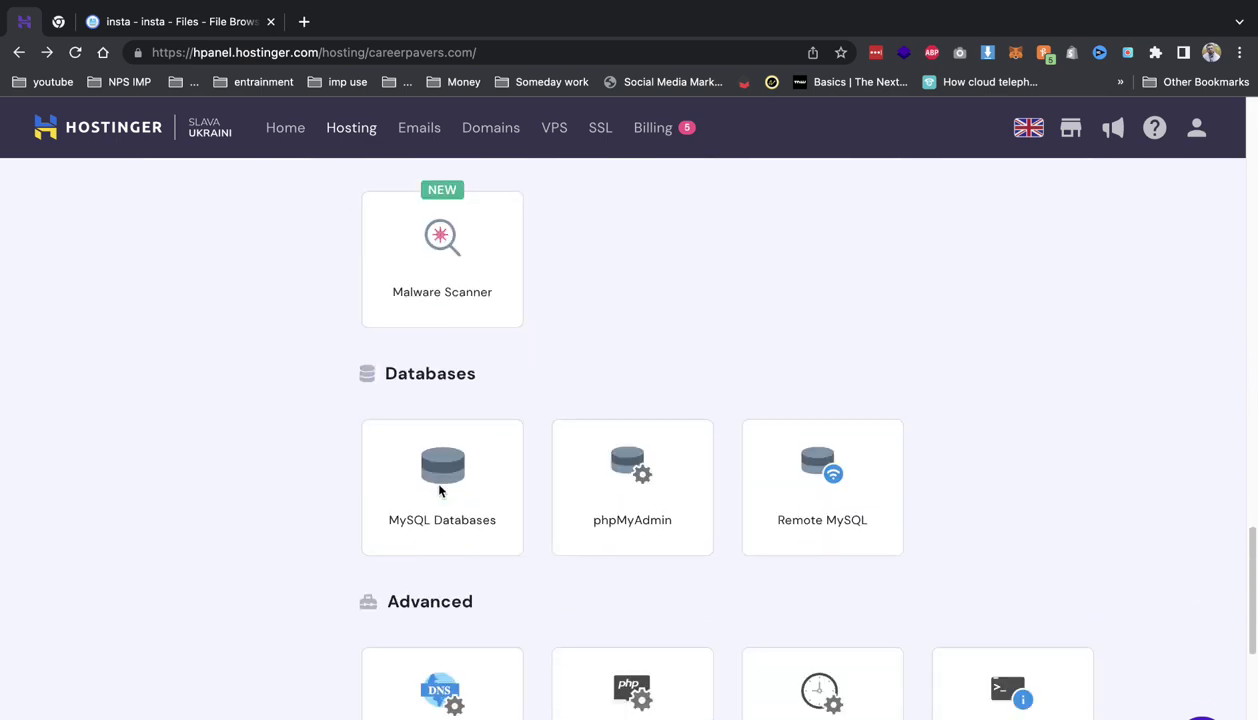
pyautogui.click(440, 490)
pyautogui.scroll(-2, 511, 458)
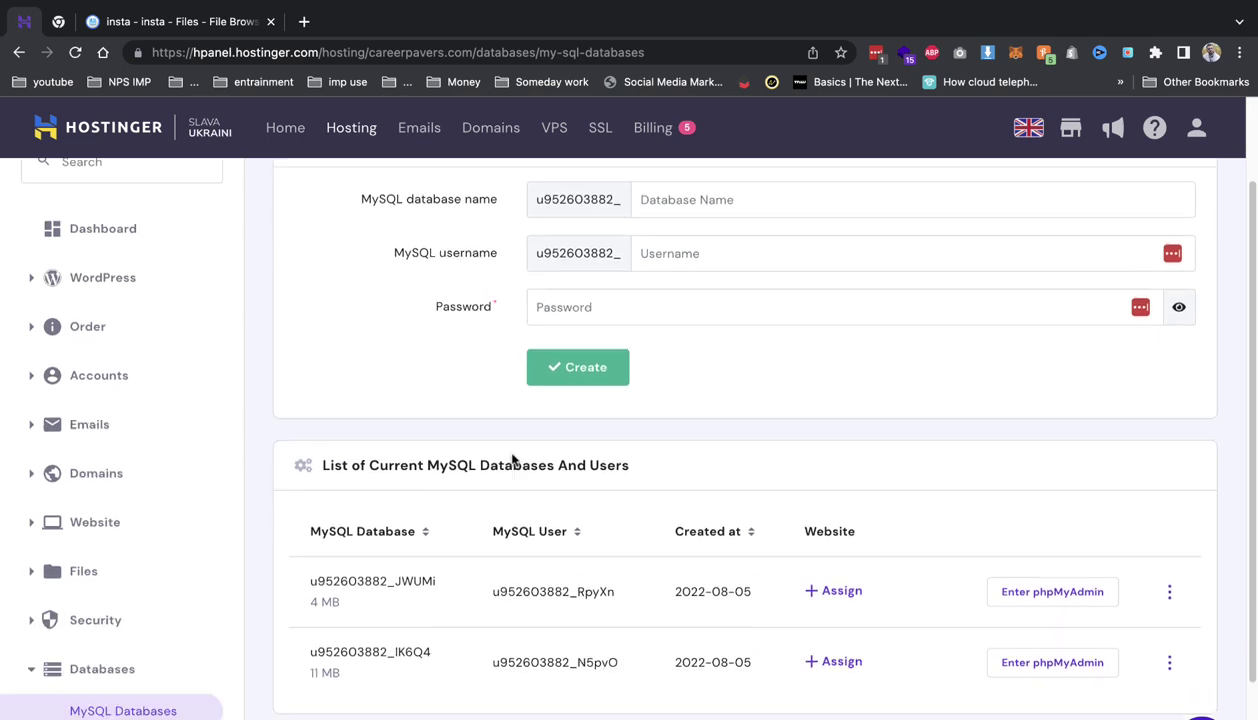
pyautogui.scroll(2, 511, 458)
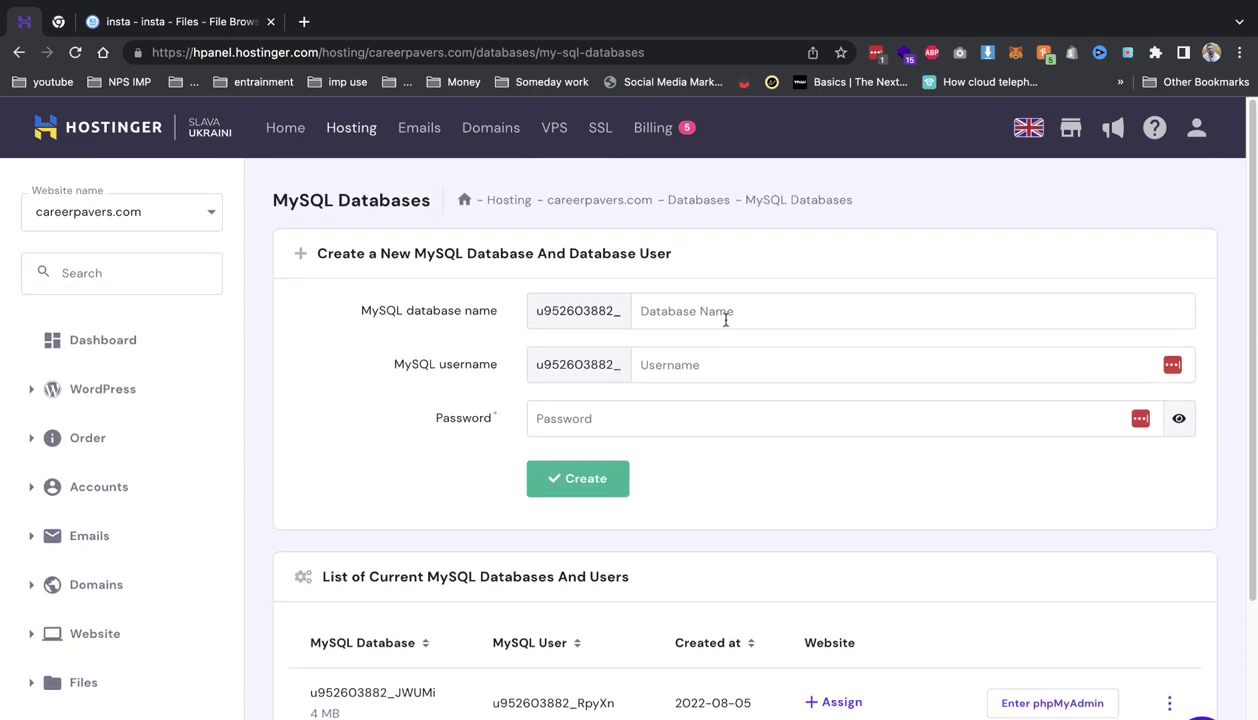
# - Create a MySQL database and user both named insta with a password, then return to File Browser
pyautogui.click(672, 311)
pyautogui.hotkey('ctrl', 'a')
pyautogui.press('Tab')
pyautogui.moveTo(727, 313); pyautogui.dragTo(638, 311)
pyautogui.hotkey('ctrl', 'a')
pyautogui.hotkey('ctrl', 'c')
pyautogui.press('Tab')
pyautogui.hotkey('ctrl', 'v')
pyautogui.press('Tab')
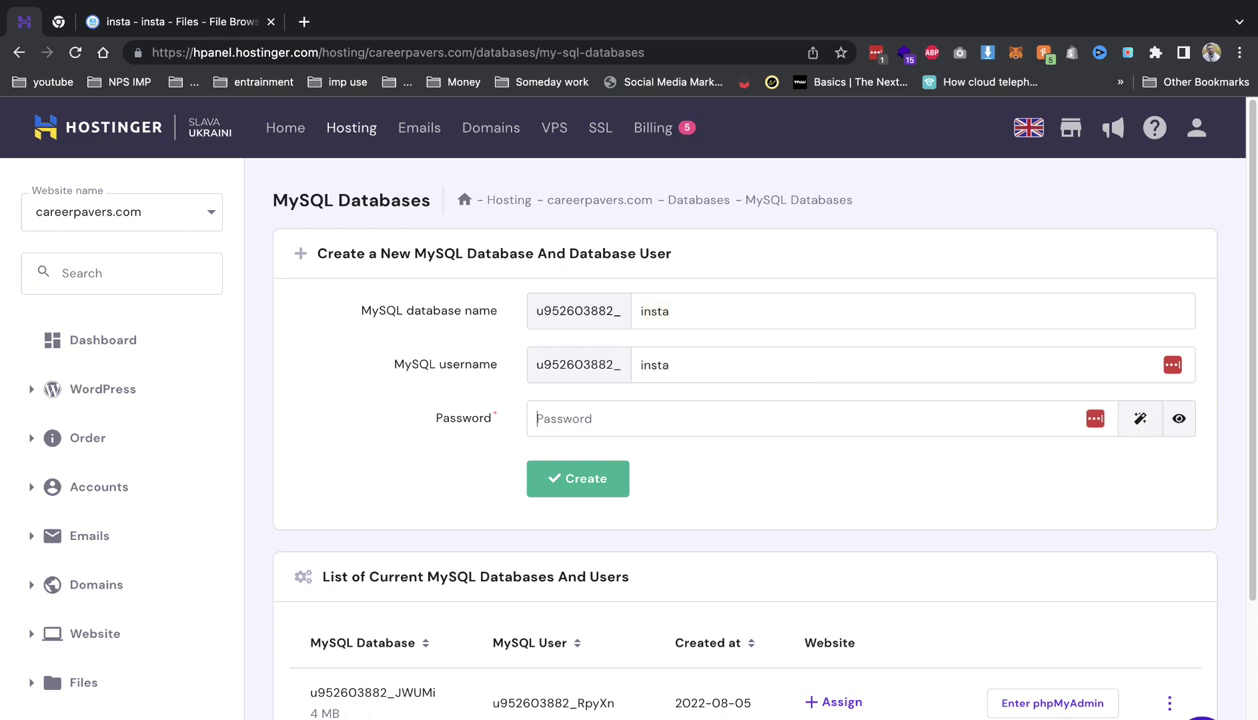
pyautogui.click(557, 472)
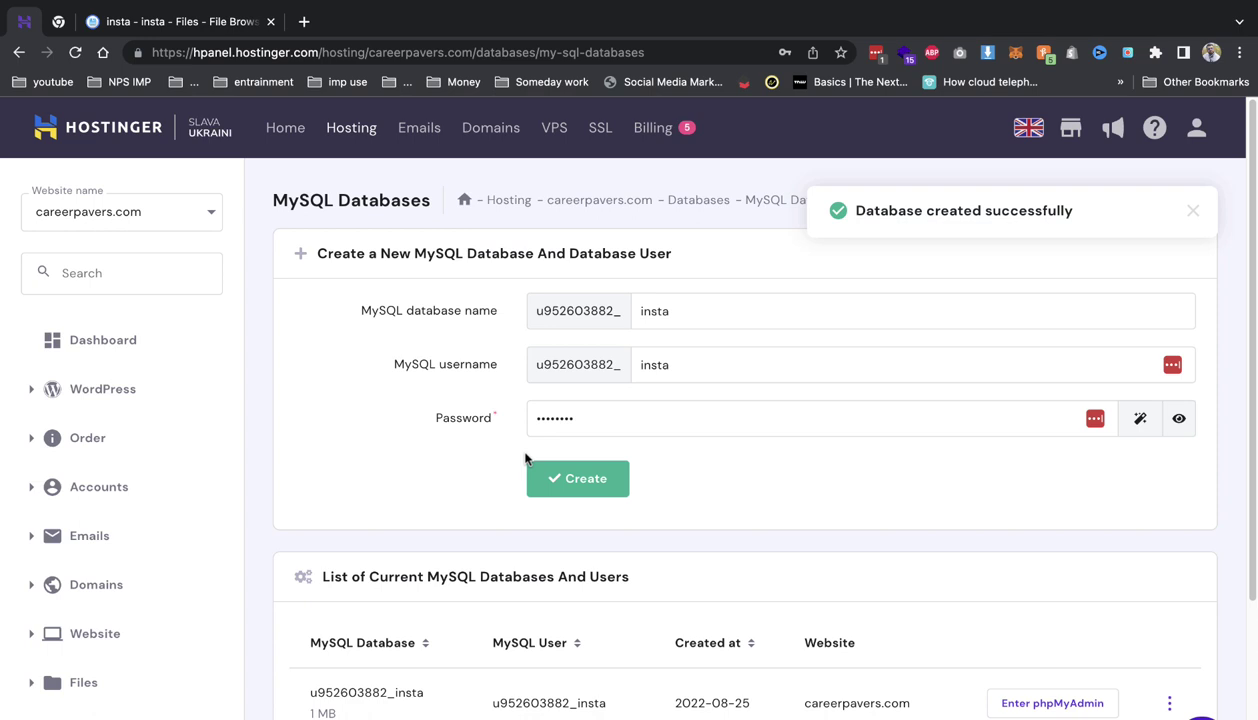
pyautogui.click(225, 22)
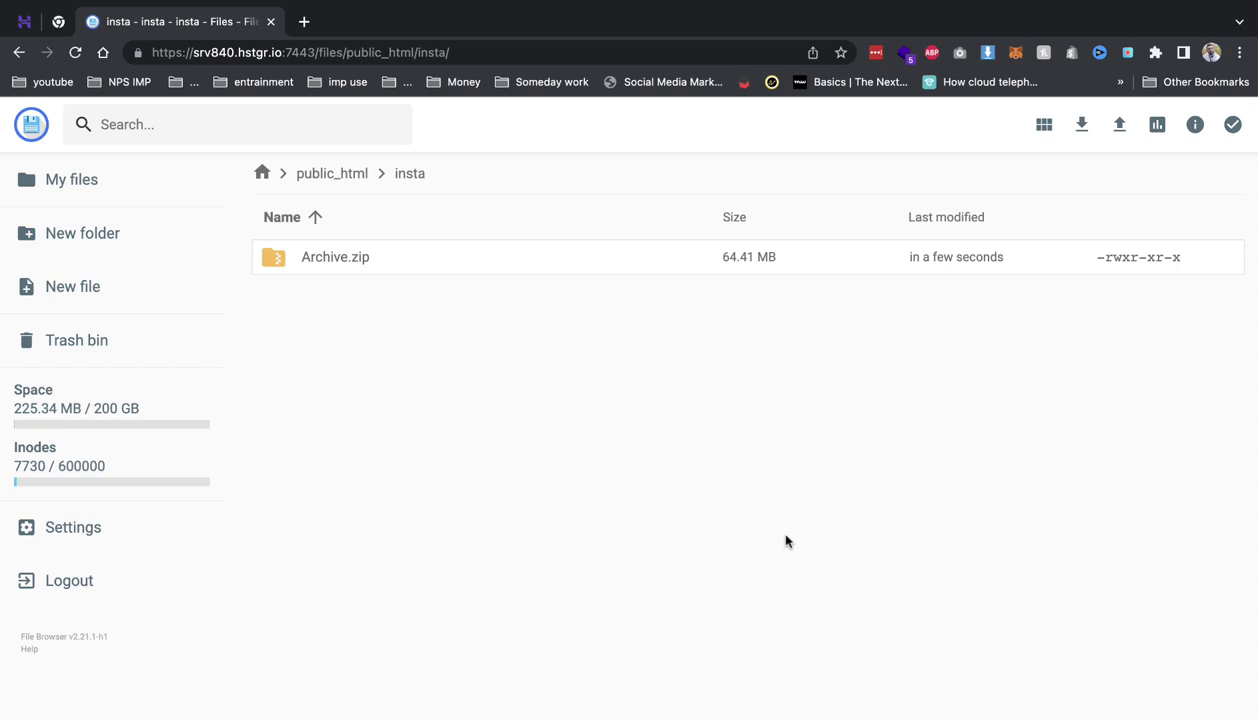
# - Unarchive Archive.zip into the insta folder under public_html
pyautogui.rightClick(324, 266)
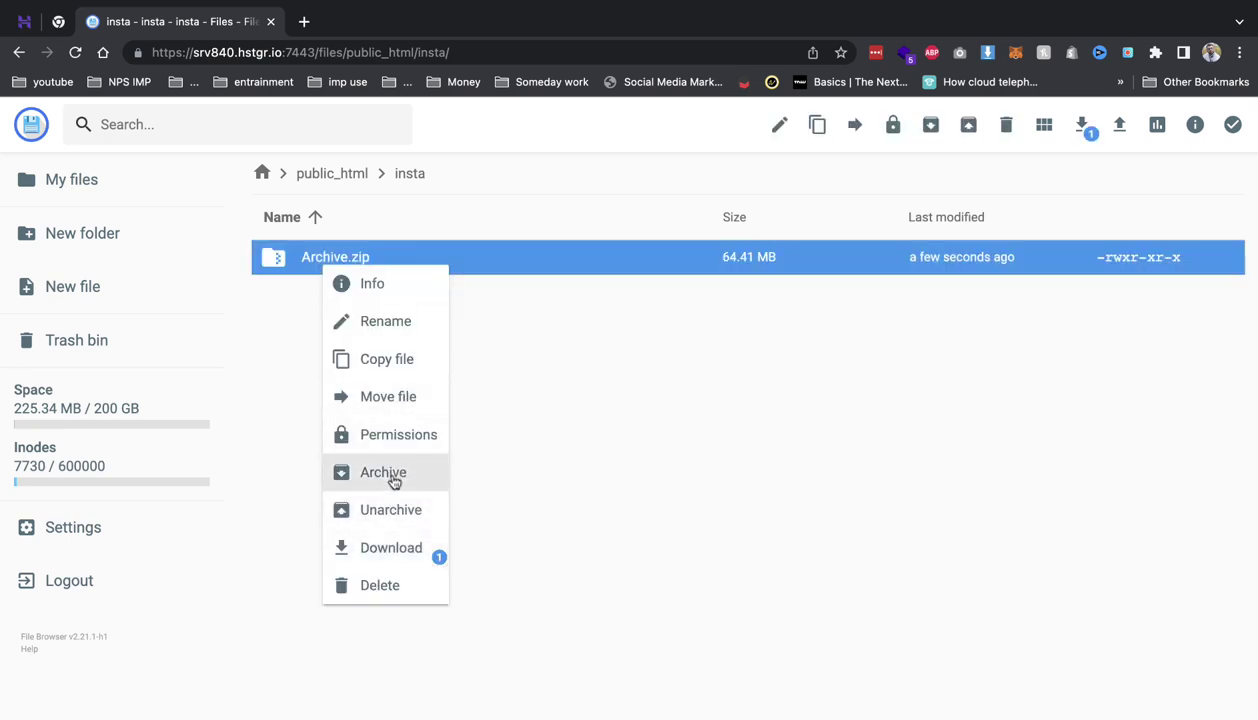
pyautogui.click(401, 508)
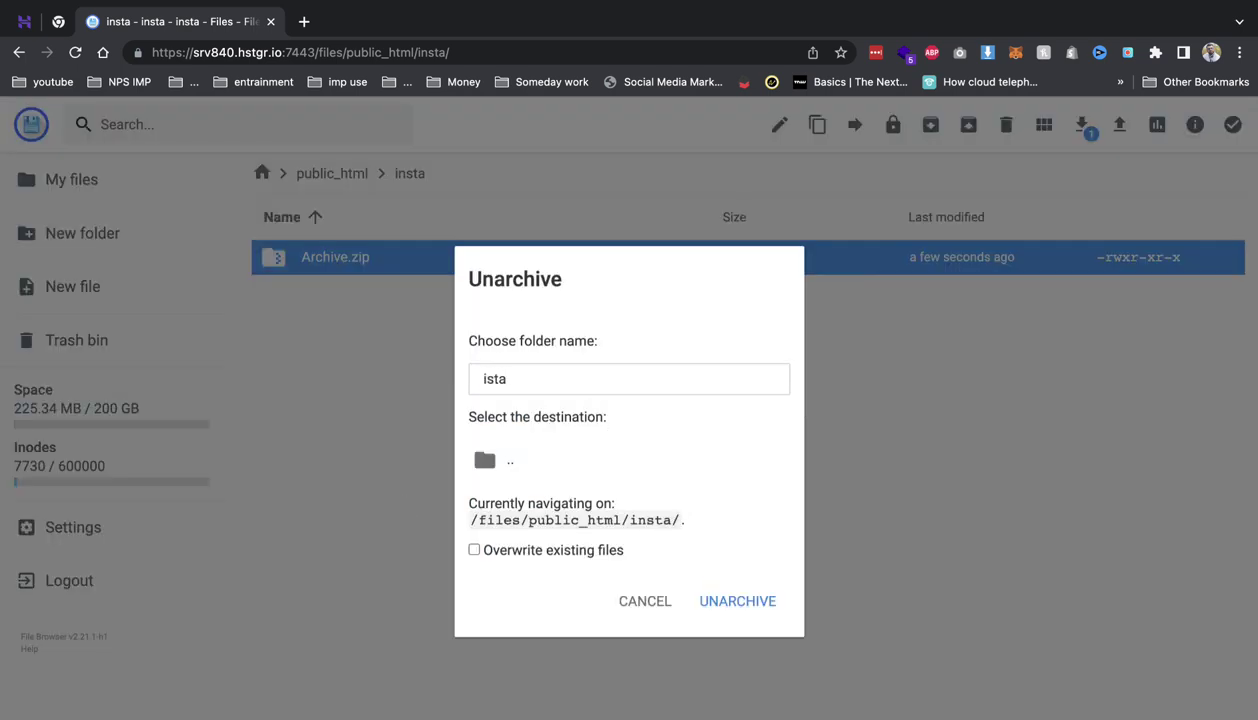
pyautogui.hotkey('ctrl', 'a')
pyautogui.write('inst')
pyautogui.click(527, 460)
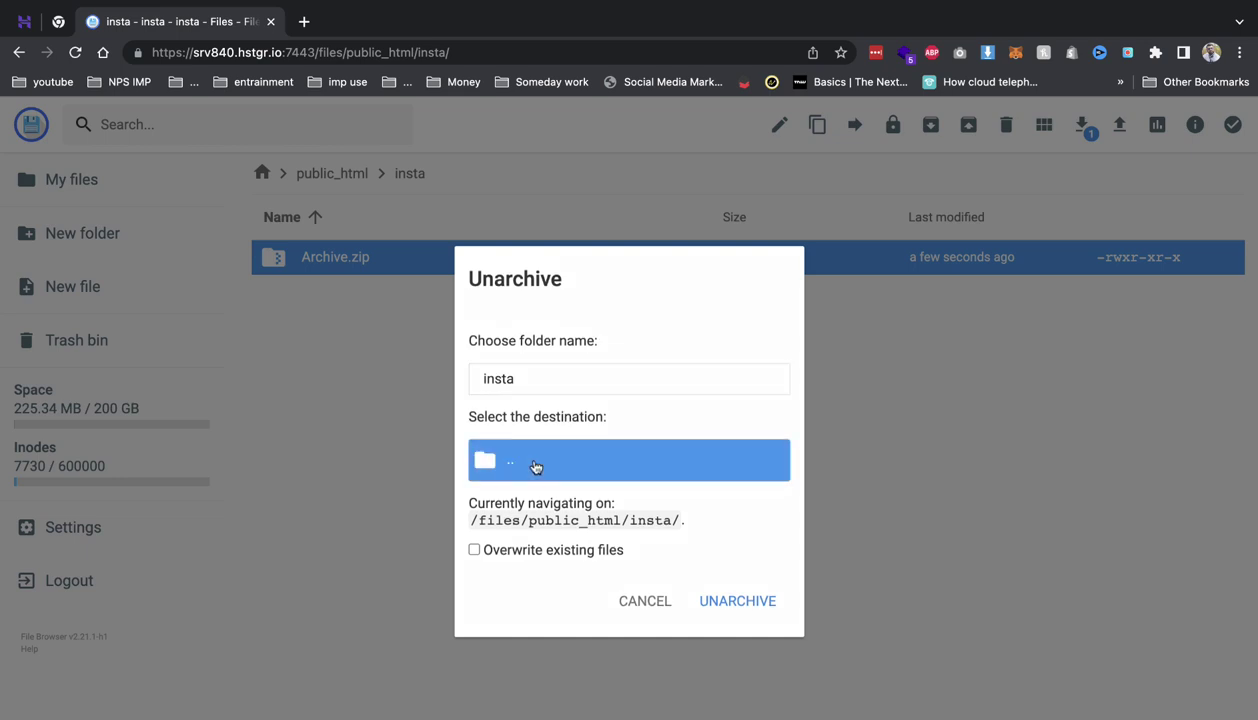
pyautogui.click(712, 598)
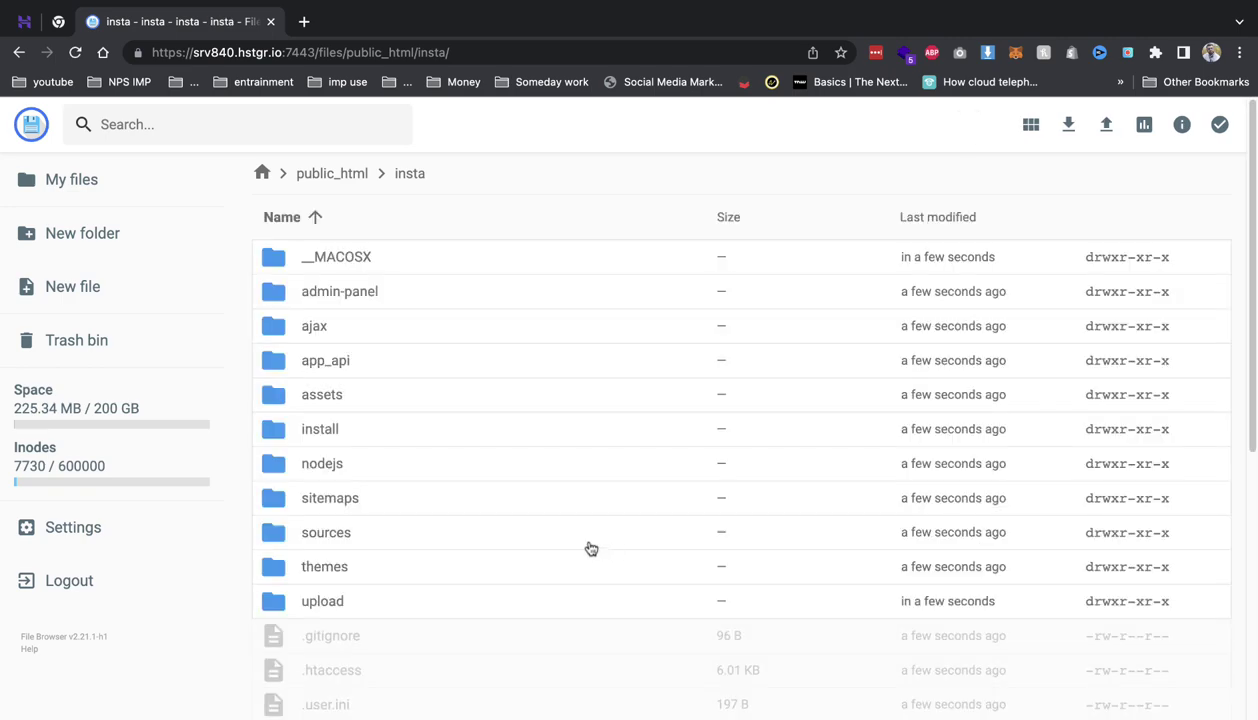
pyautogui.click(306, 28)
# - Load insta.careerpavers.com, accept the terms of use, and pass the requirements check
pyautogui.write('insta.')
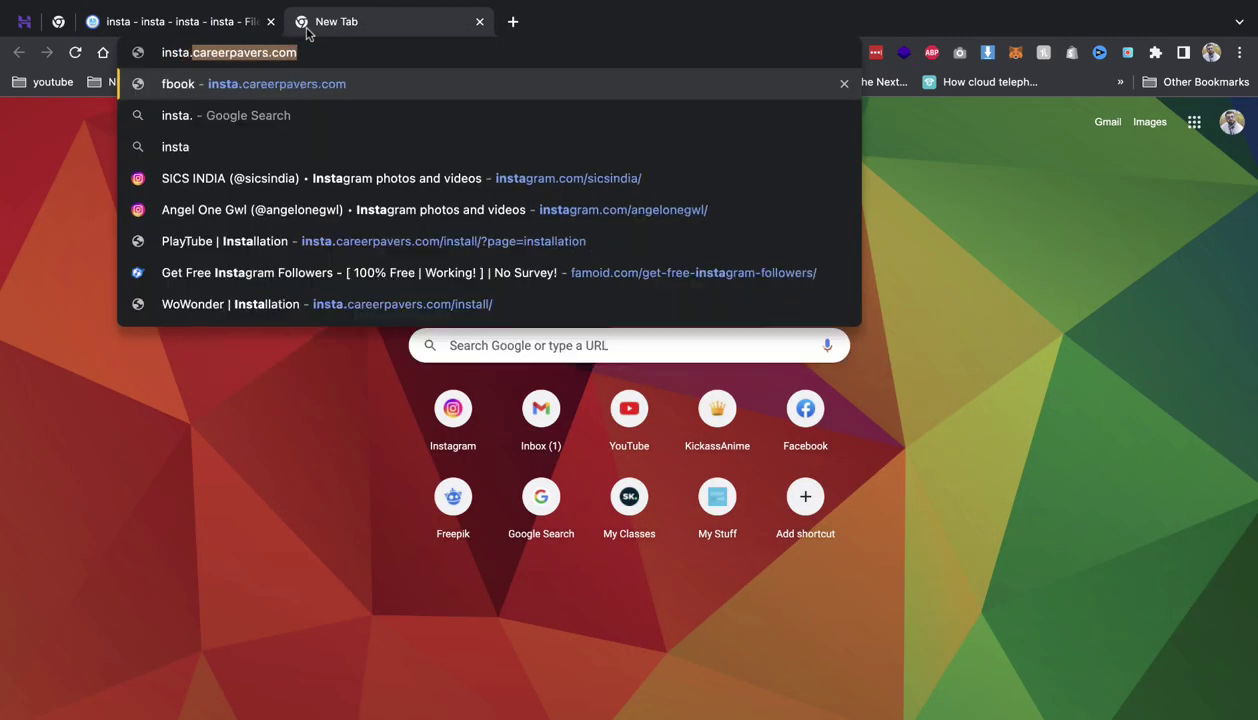
pyautogui.press('Return')
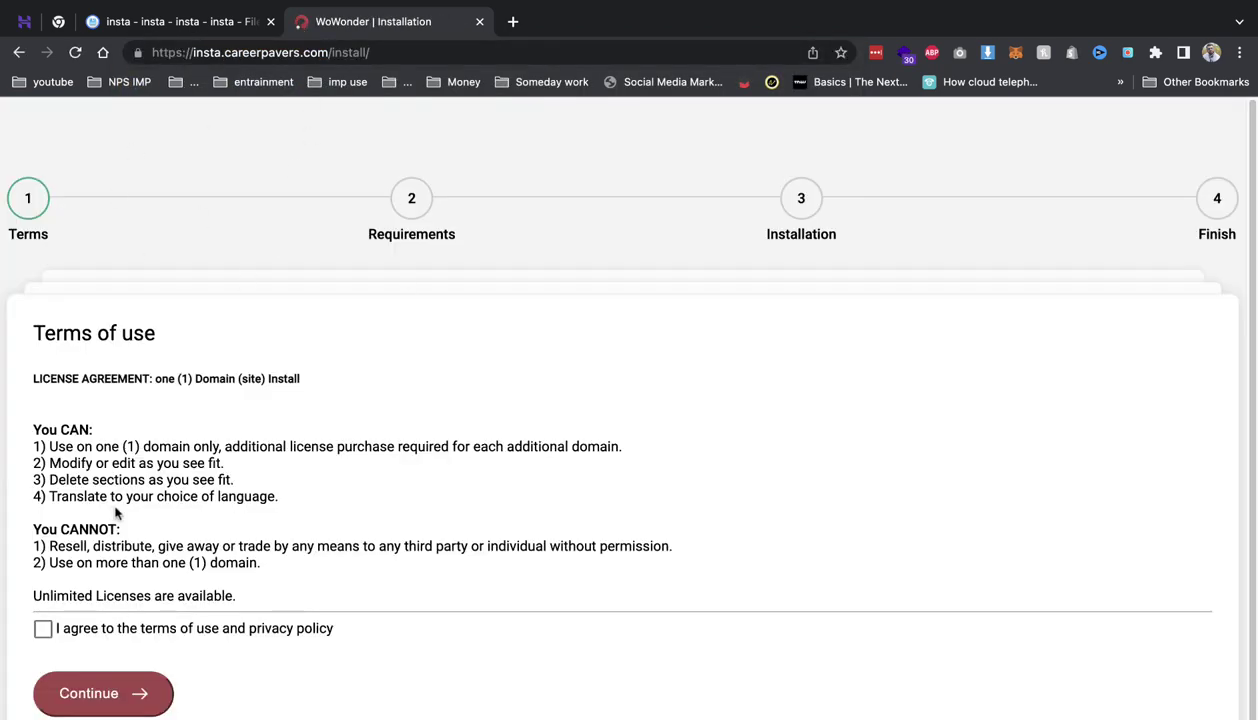
pyautogui.click(172, 632)
pyautogui.scroll(-1, 315, 608)
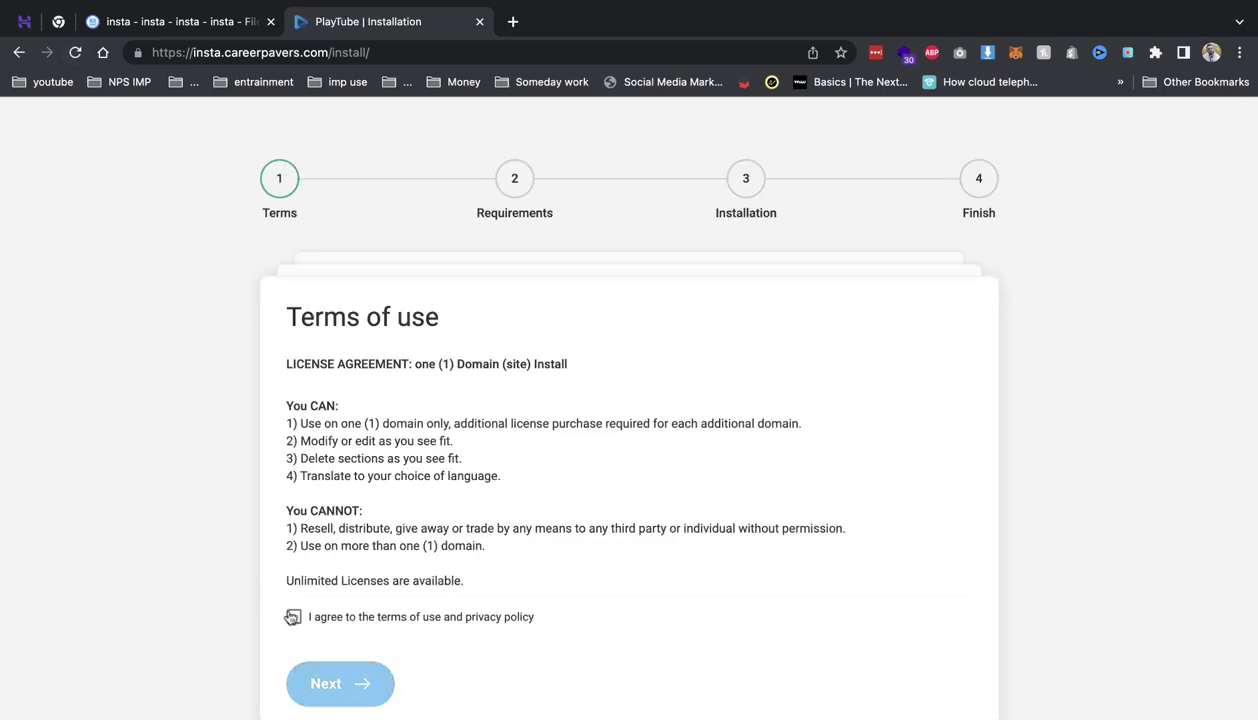
pyautogui.click(293, 617)
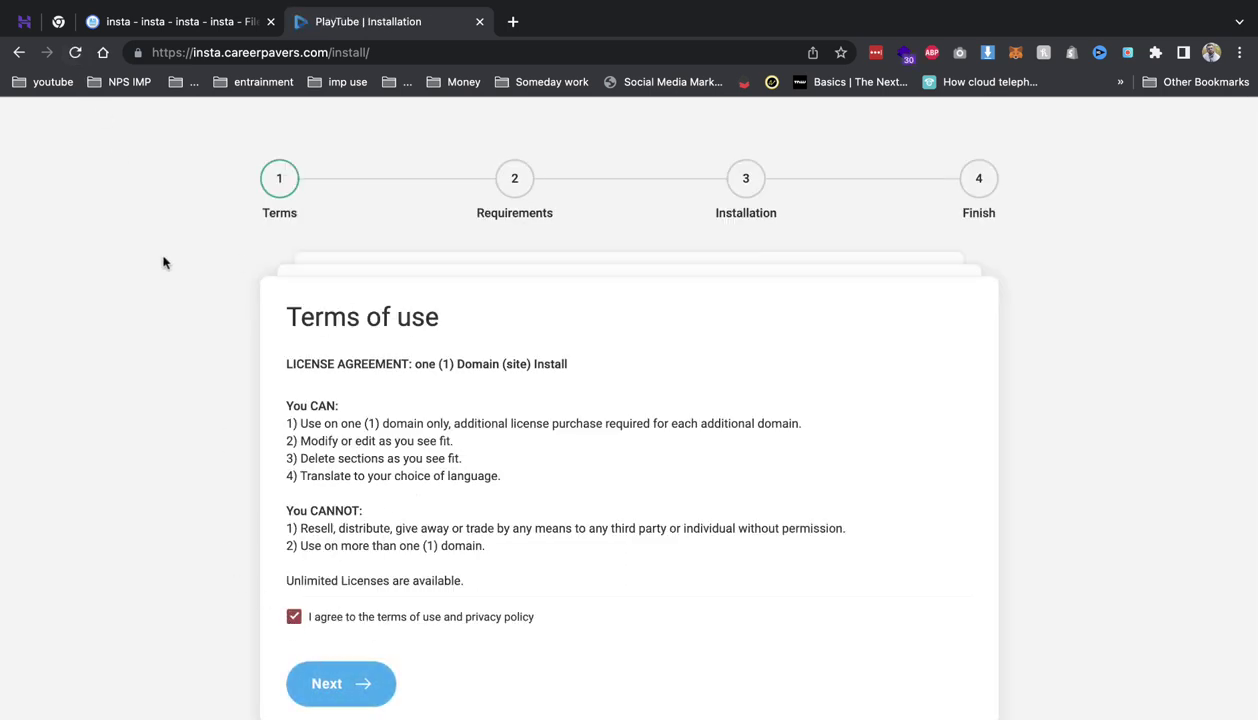
pyautogui.click(352, 684)
pyautogui.scroll(-2, 446, 410)
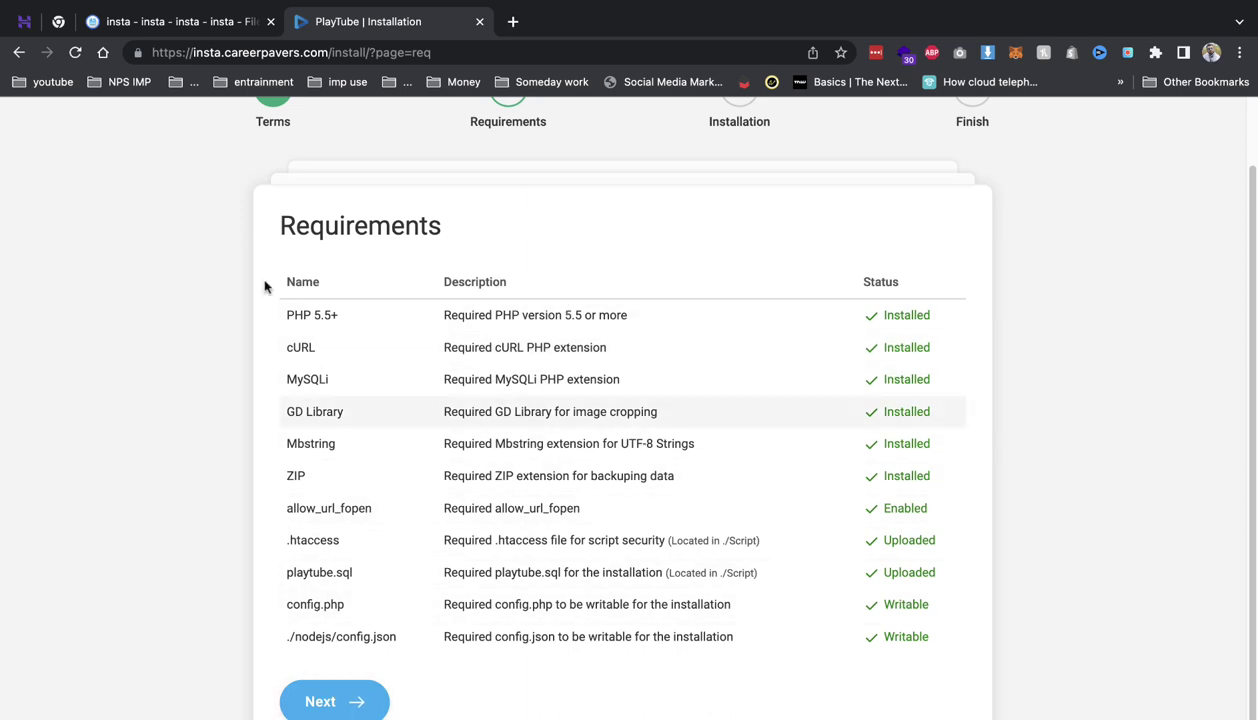
pyautogui.click(352, 701)
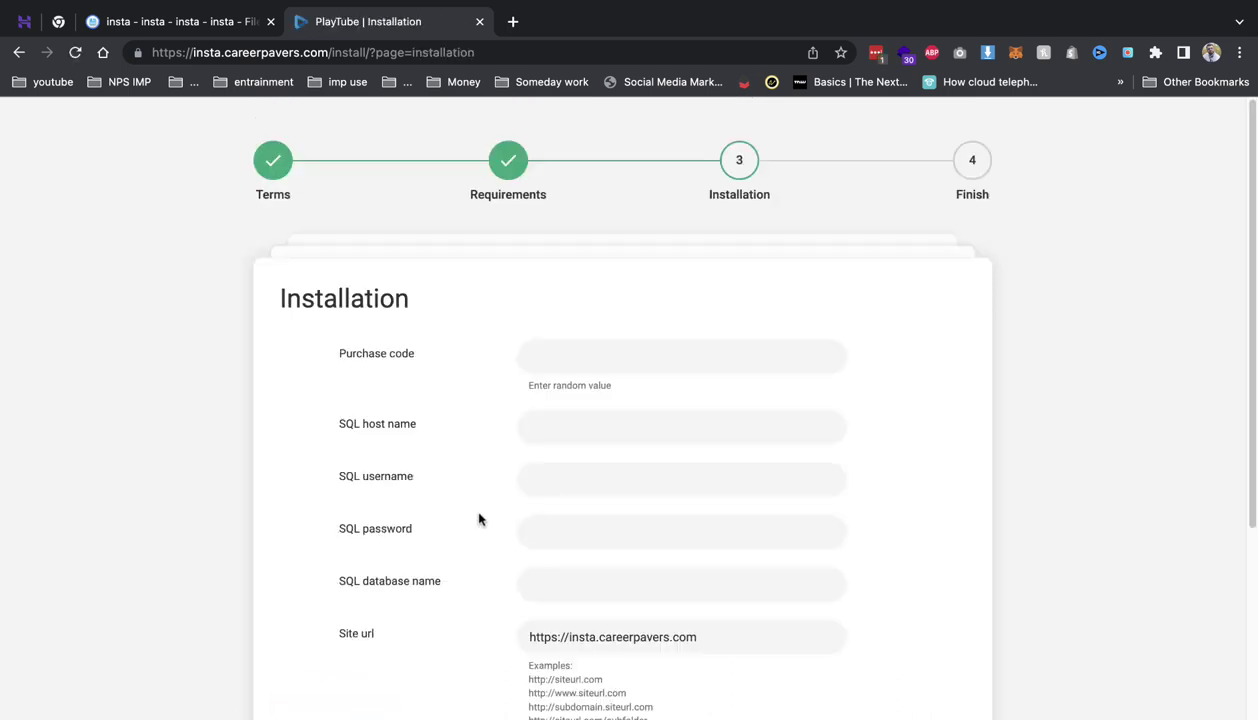
# - Fill the SQL connection fields: host localhost, the insta username, its password and database name
pyautogui.scroll(-3, 619, 566)
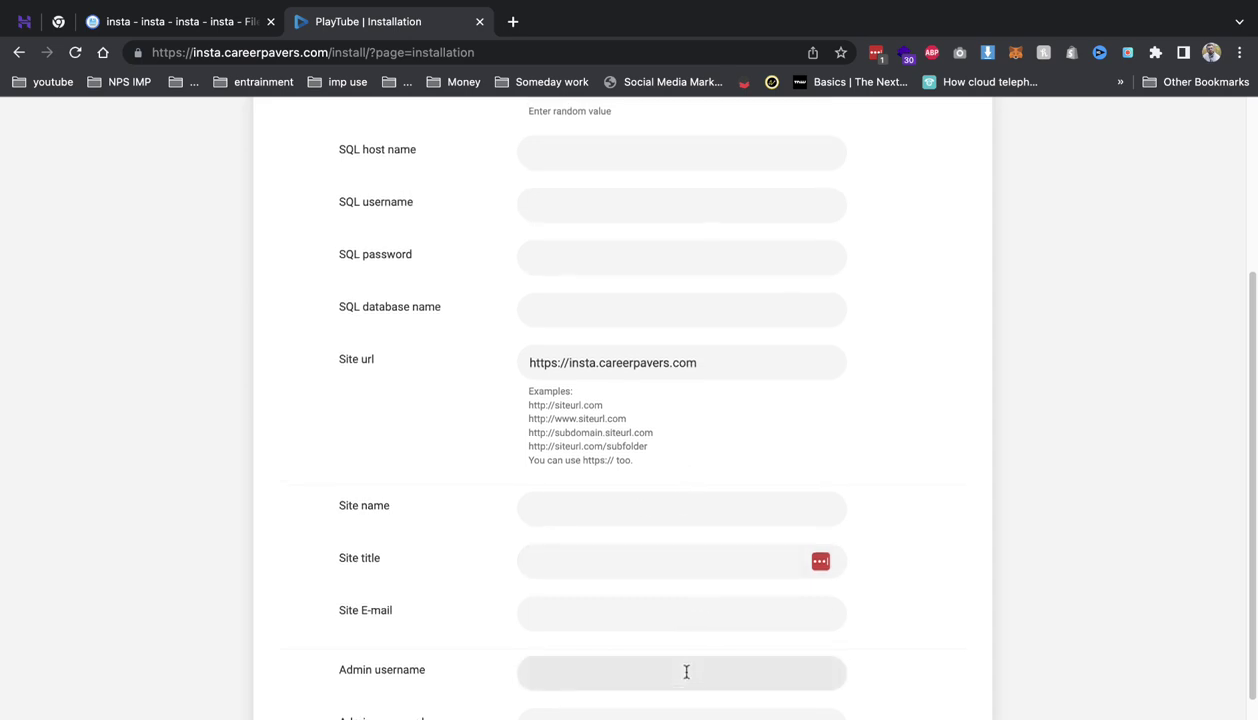
pyautogui.scroll(1, 686, 672)
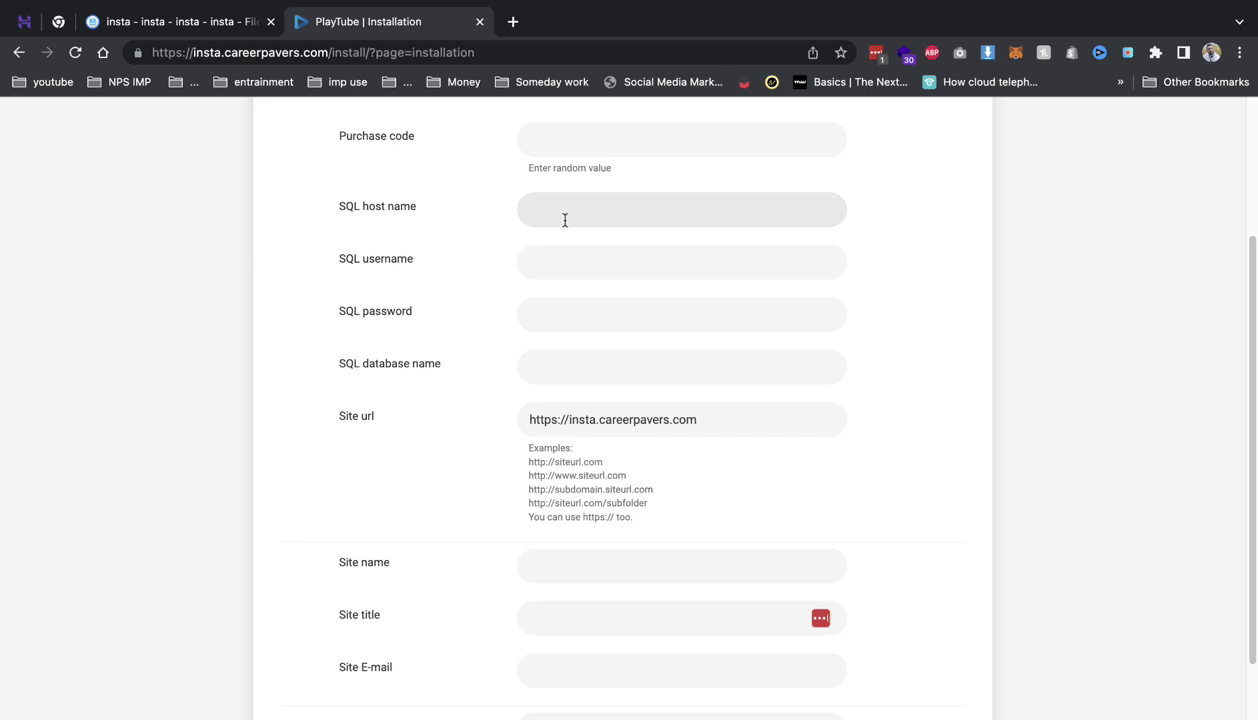
pyautogui.click(560, 223)
pyautogui.click(600, 256)
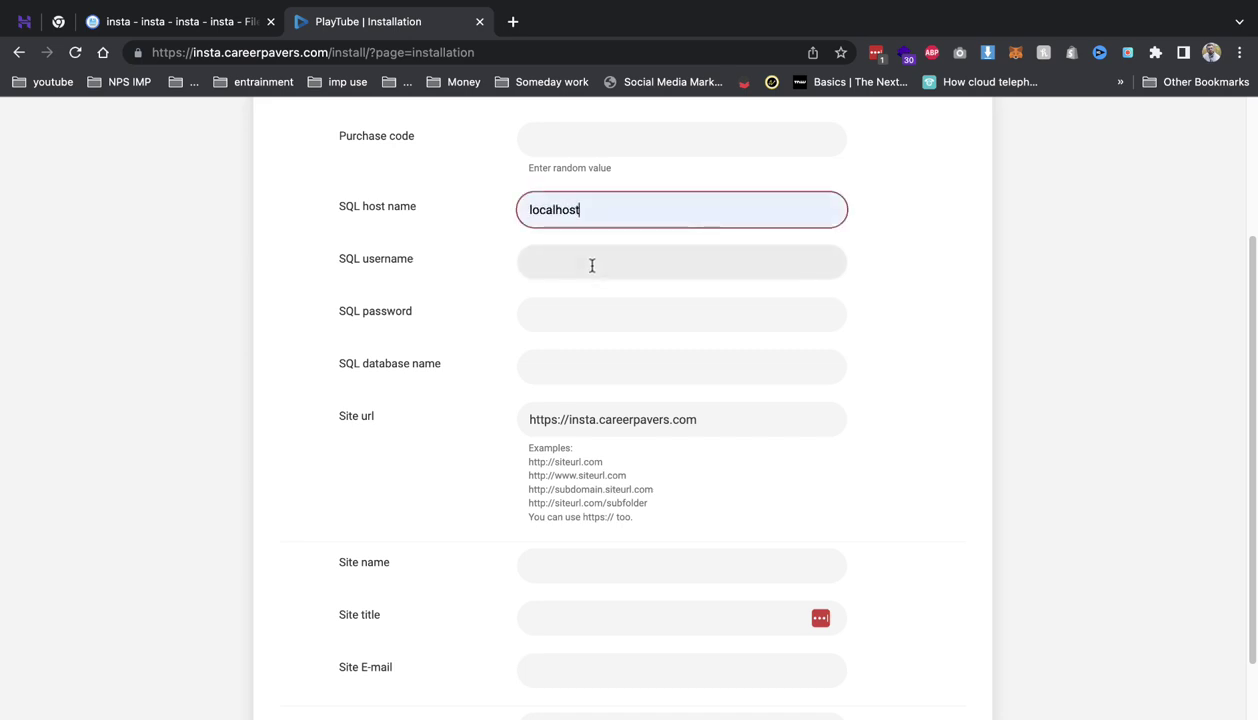
pyautogui.click(576, 259)
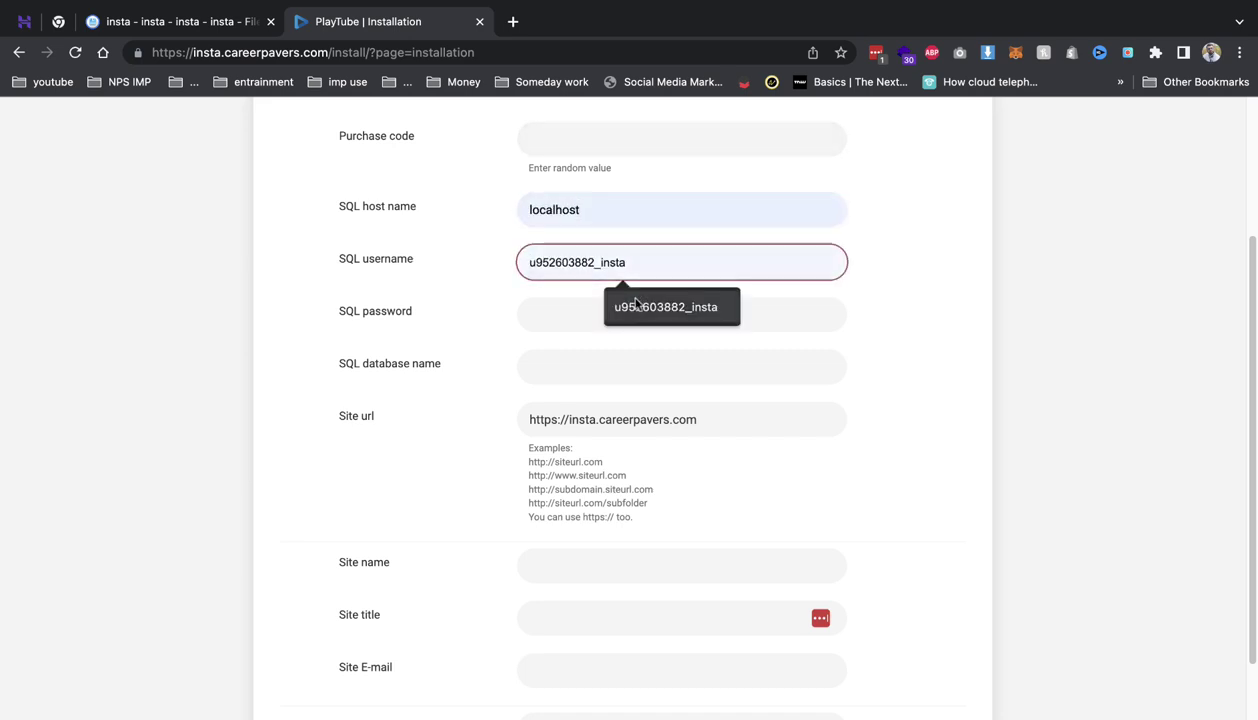
pyautogui.click(600, 308)
pyautogui.click(601, 322)
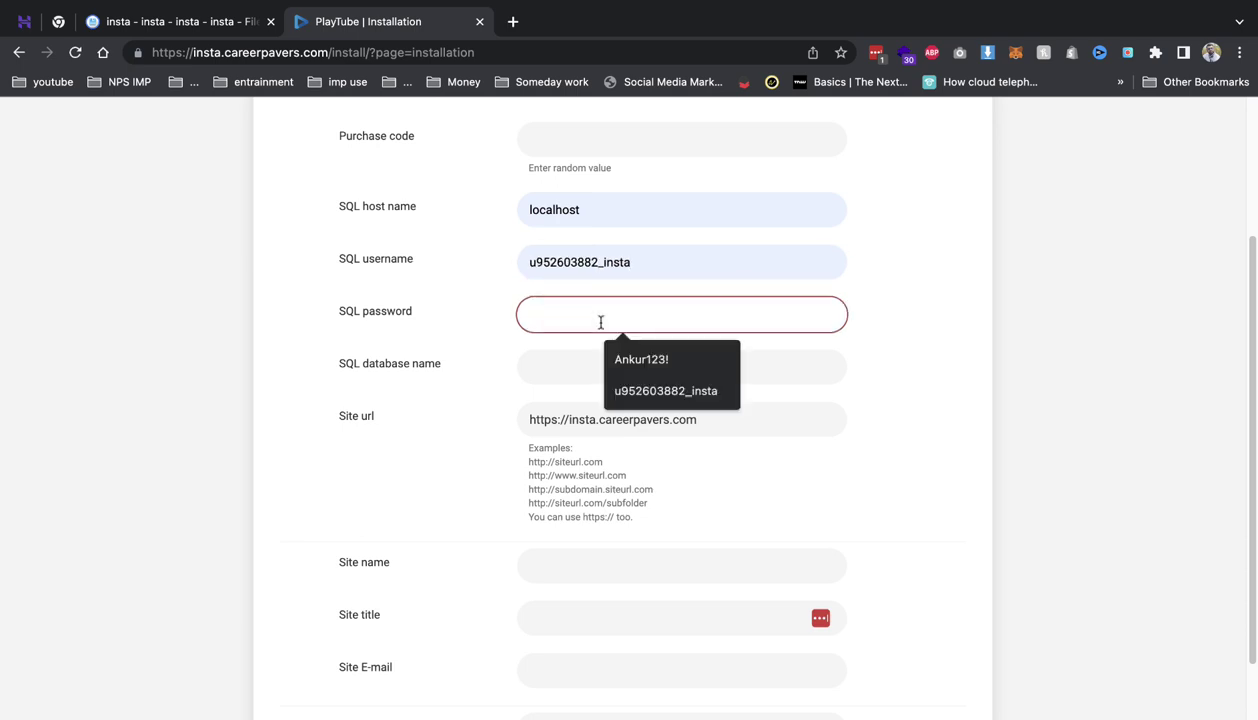
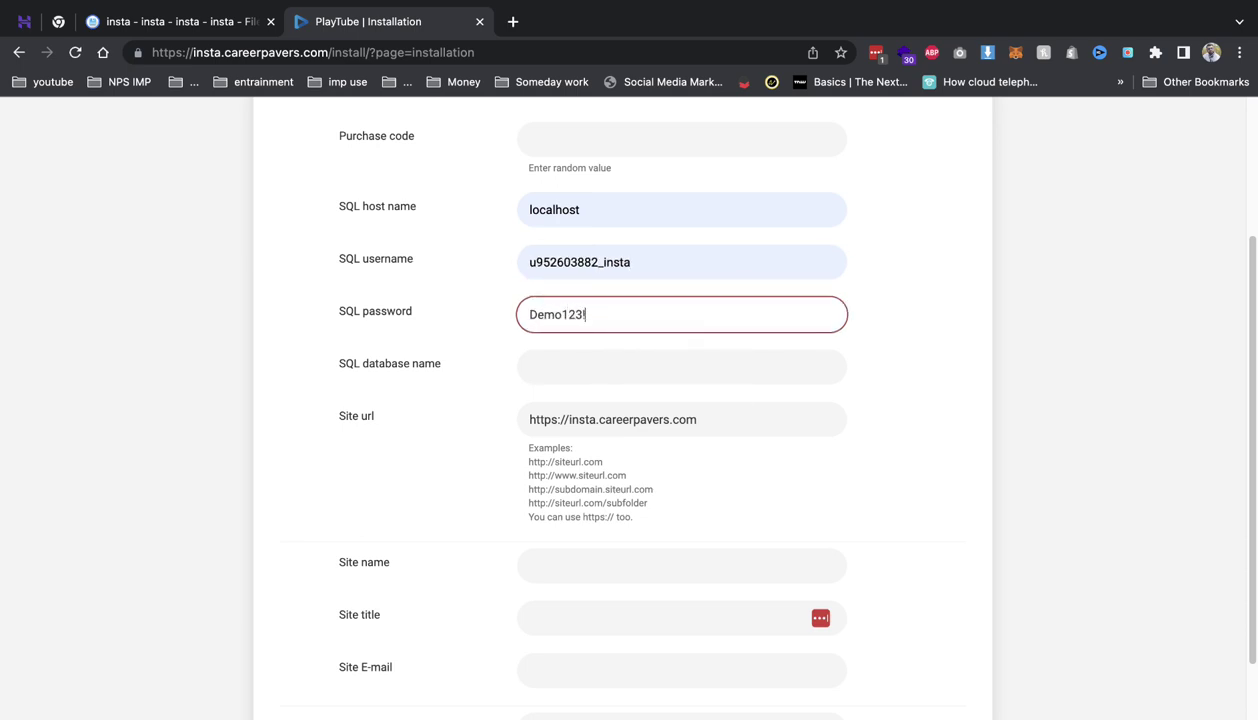
pyautogui.click(600, 366)
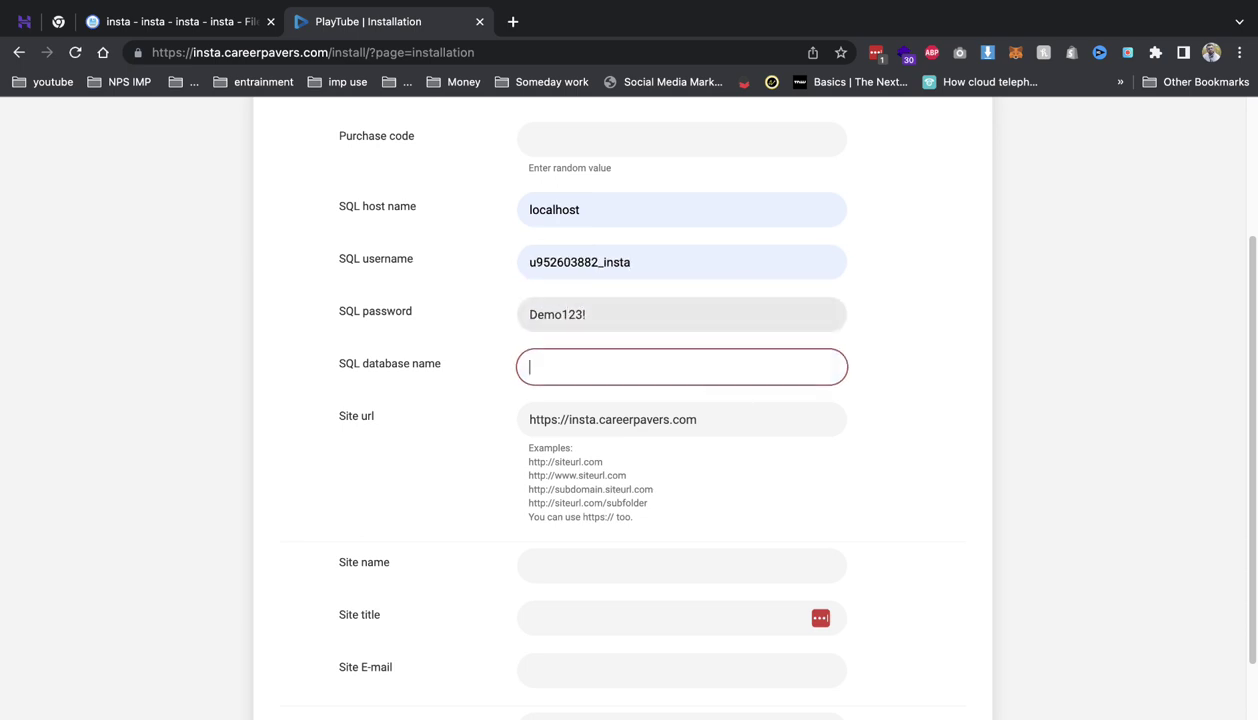
pyautogui.click(608, 253)
pyautogui.click(580, 364)
pyautogui.click(640, 410)
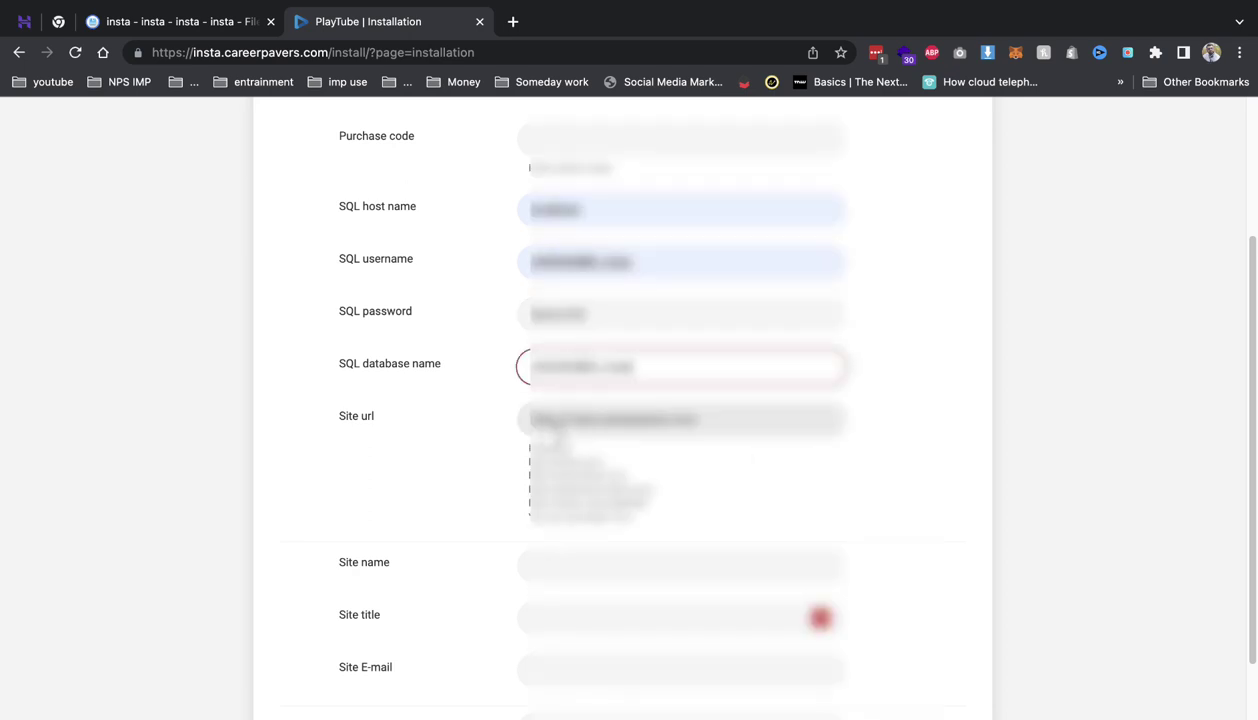
pyautogui.scroll(-3, 497, 506)
# - Set the Site name and Site title to insta and choose a saved Site e-mail
pyautogui.click(597, 420)
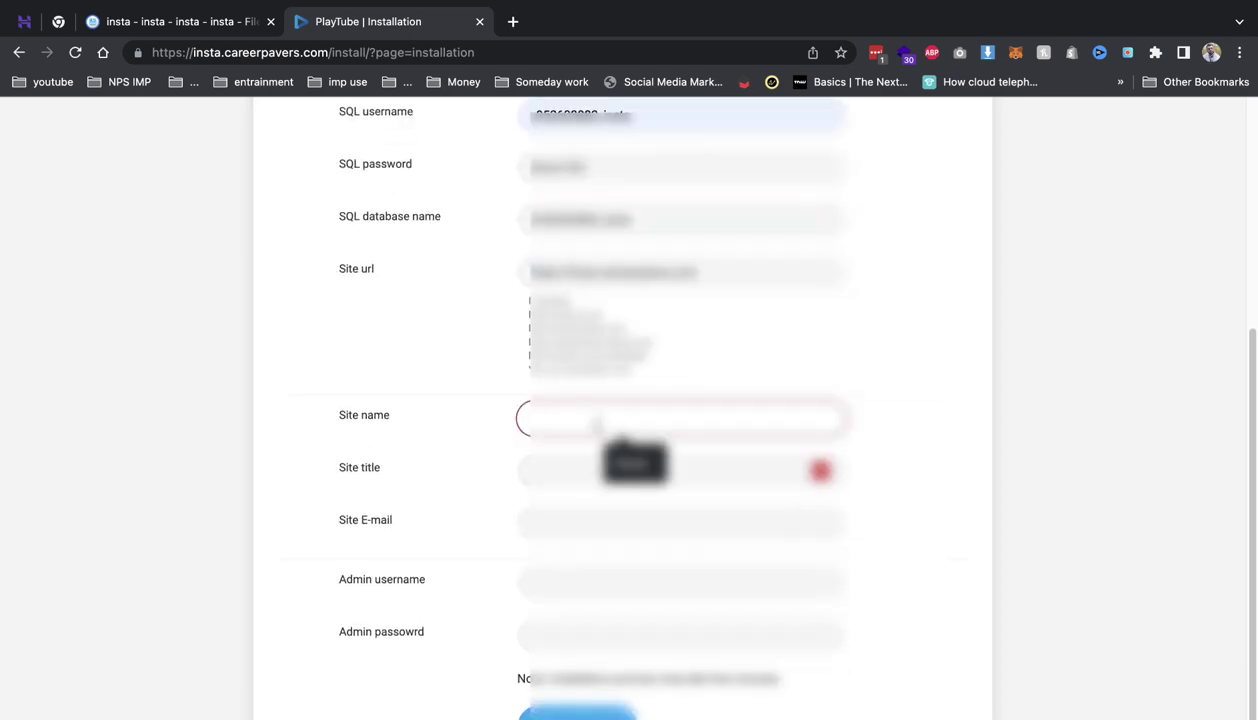
pyautogui.write('I')
pyautogui.press('BackSpace')
pyautogui.press('BackSpace')
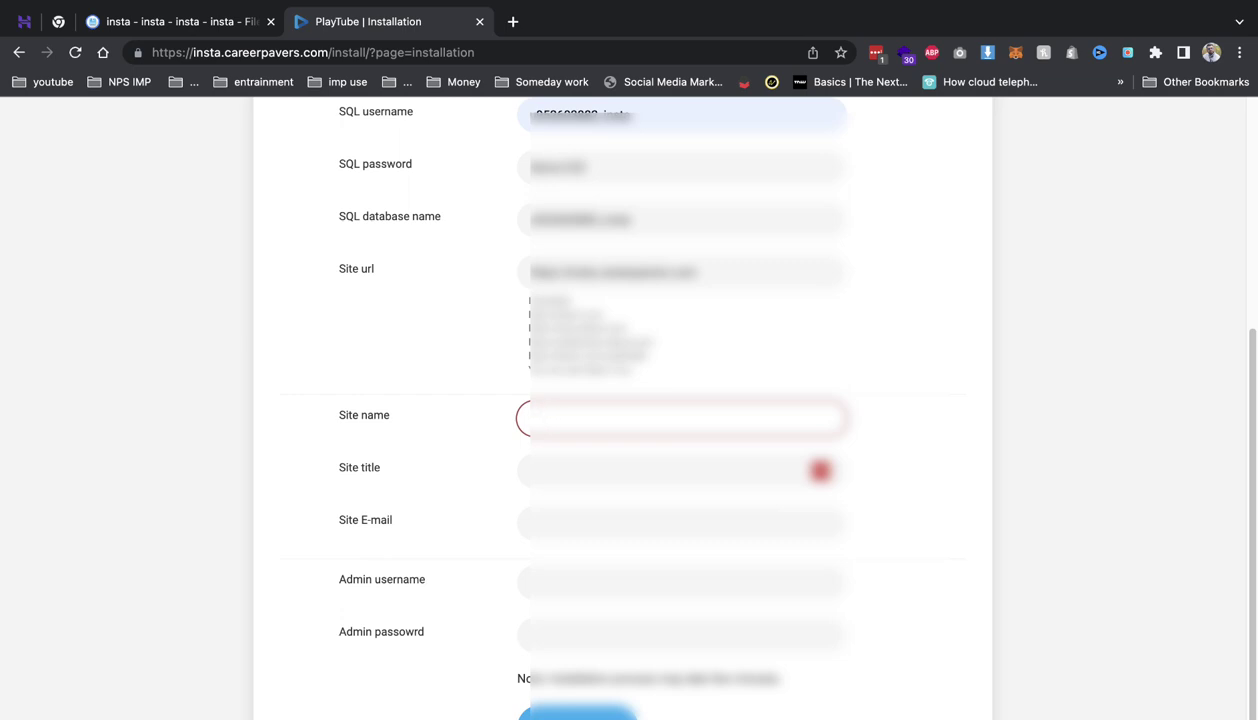
pyautogui.write('insta')
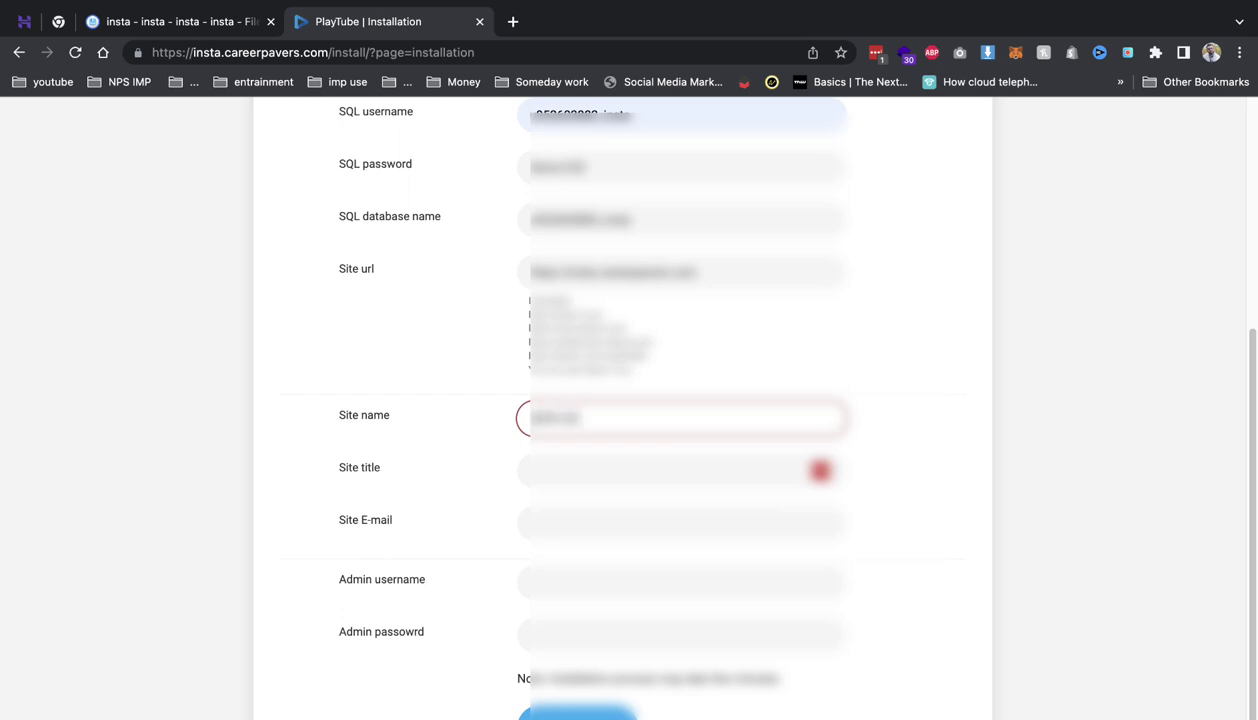
pyautogui.hotkey('ctrl', 'a')
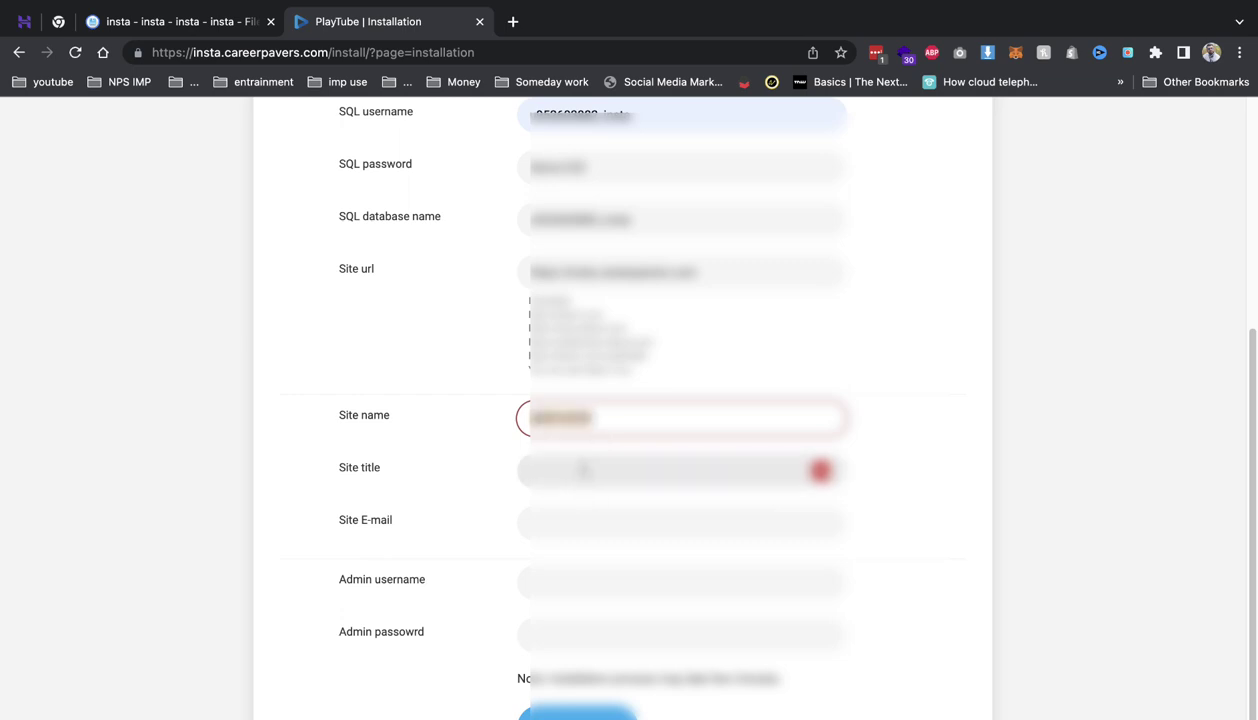
pyautogui.hotkey('ctrl', 'c')
pyautogui.click(583, 470)
pyautogui.hotkey('ctrl', 'v')
pyautogui.click(590, 512)
pyautogui.press('Down')
pyautogui.press('Return')
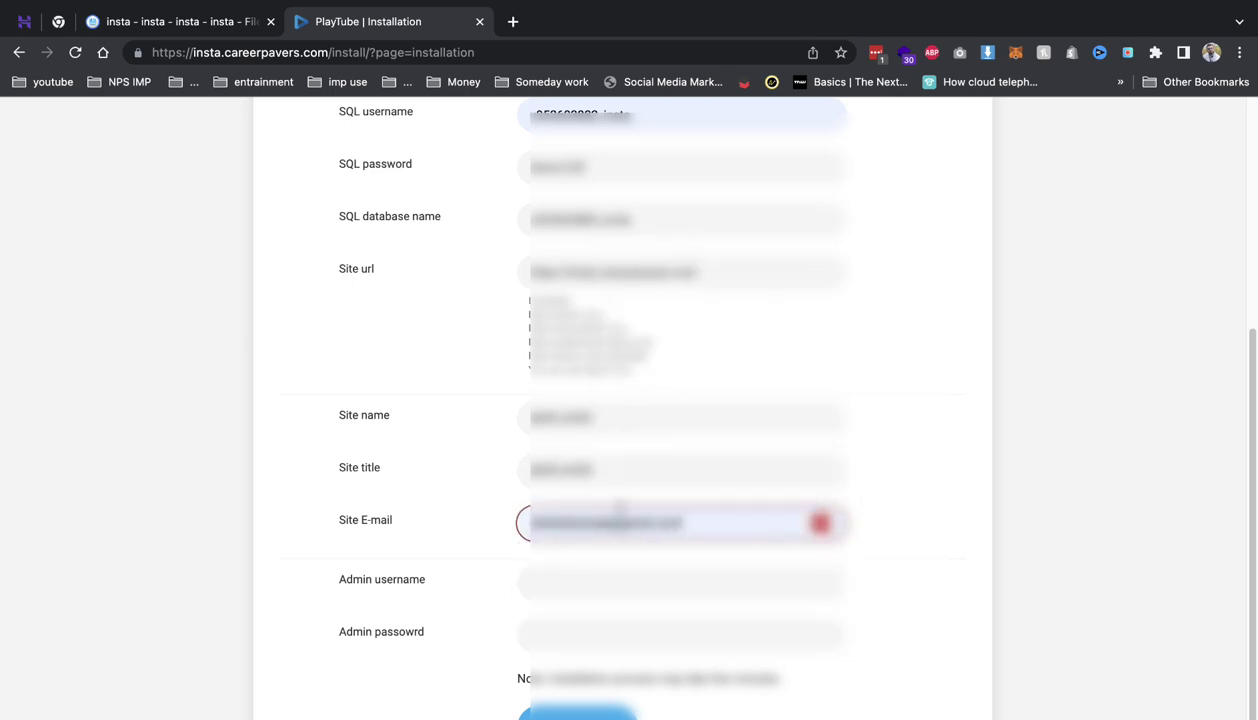
# - Enter the admin username and password, then run the installation
pyautogui.click(609, 568)
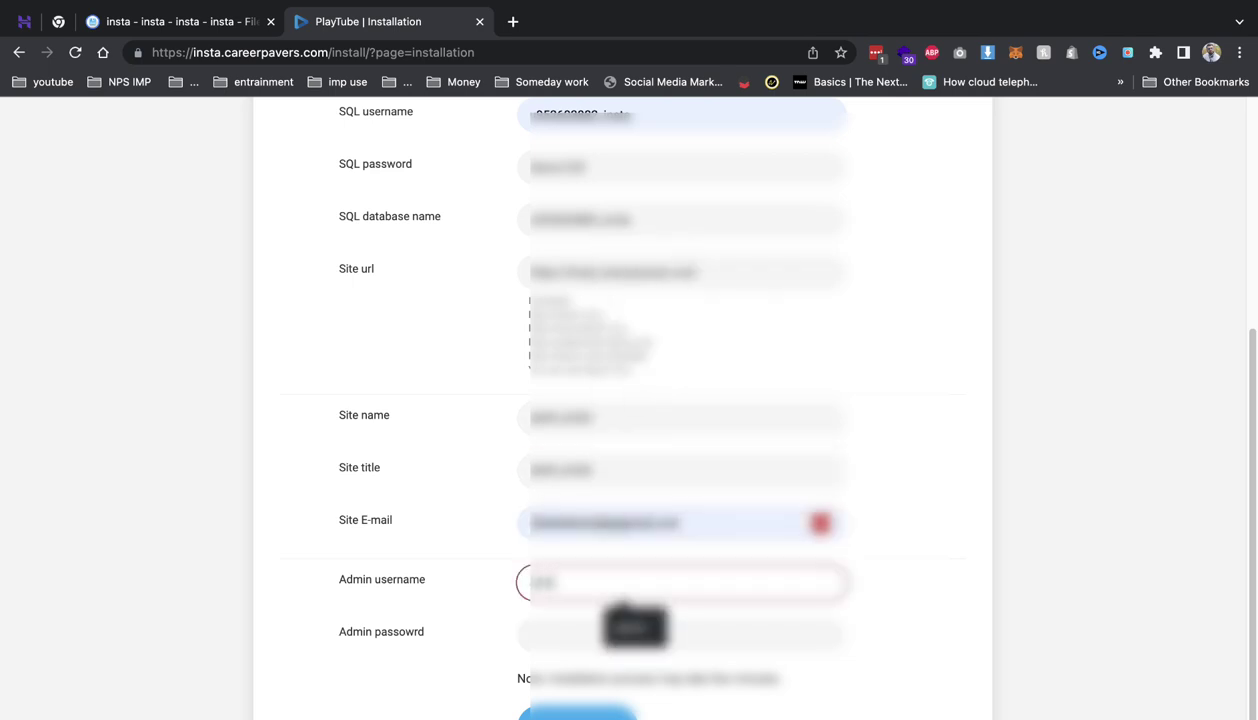
pyautogui.press('Tab')
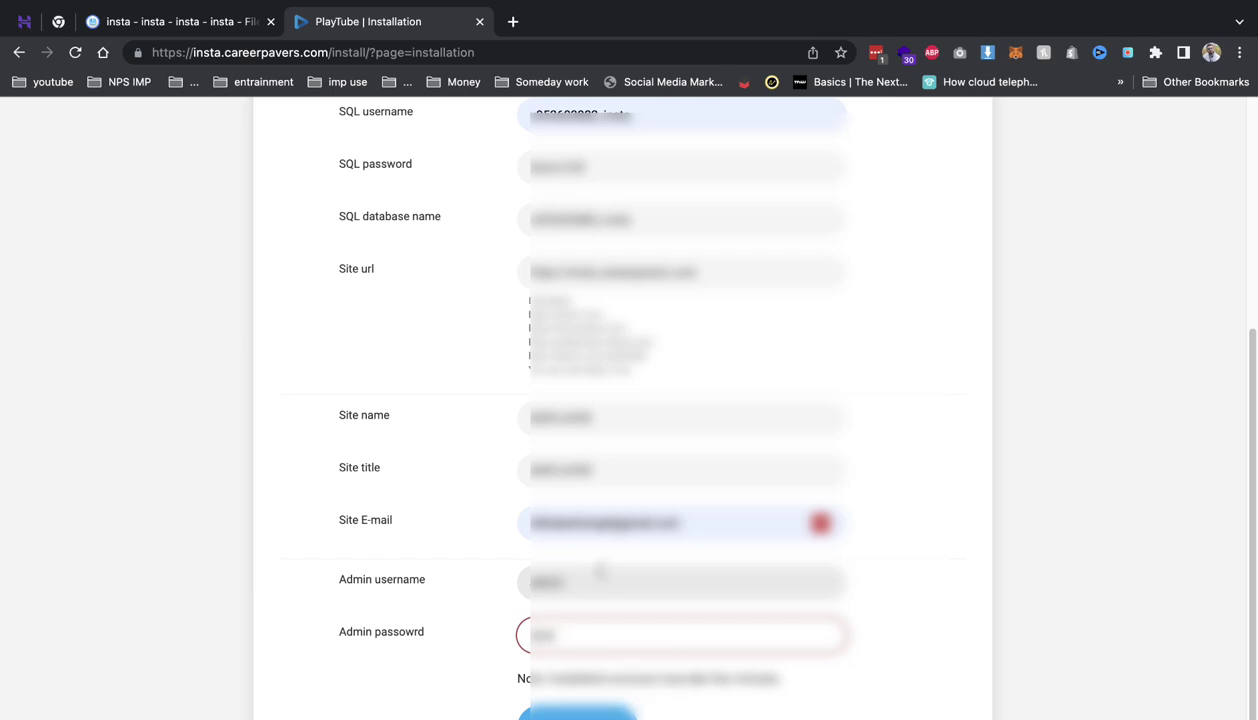
pyautogui.press('Return')
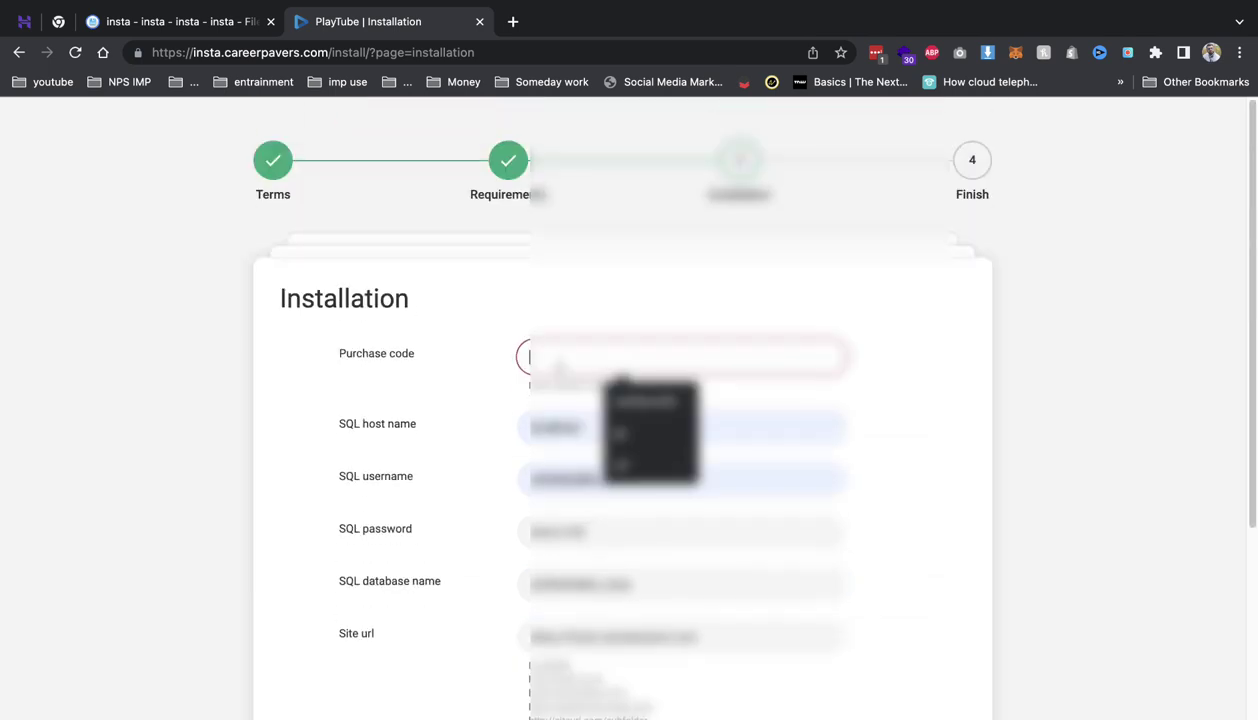
pyautogui.scroll(-5, 588, 600)
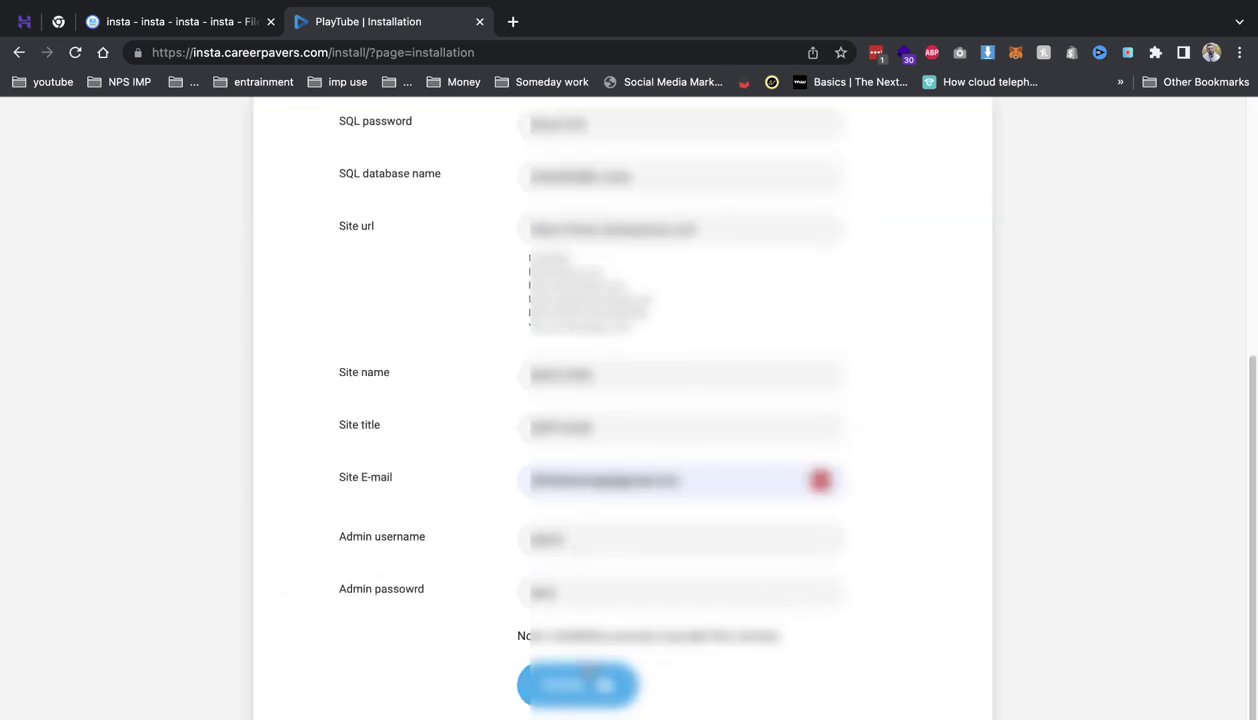
pyautogui.click(588, 683)
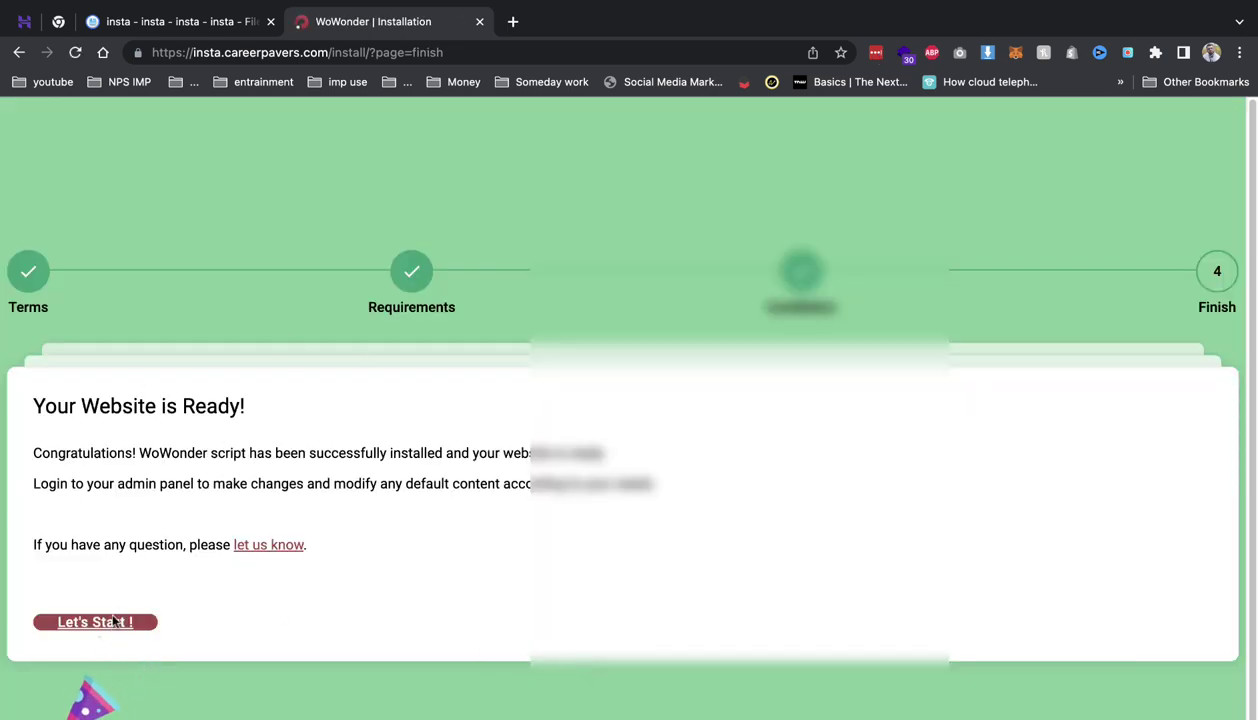
# - Open the newly installed site and choose Create > Upload, which asks for a login
pyautogui.click(74, 53)
pyautogui.click(362, 601)
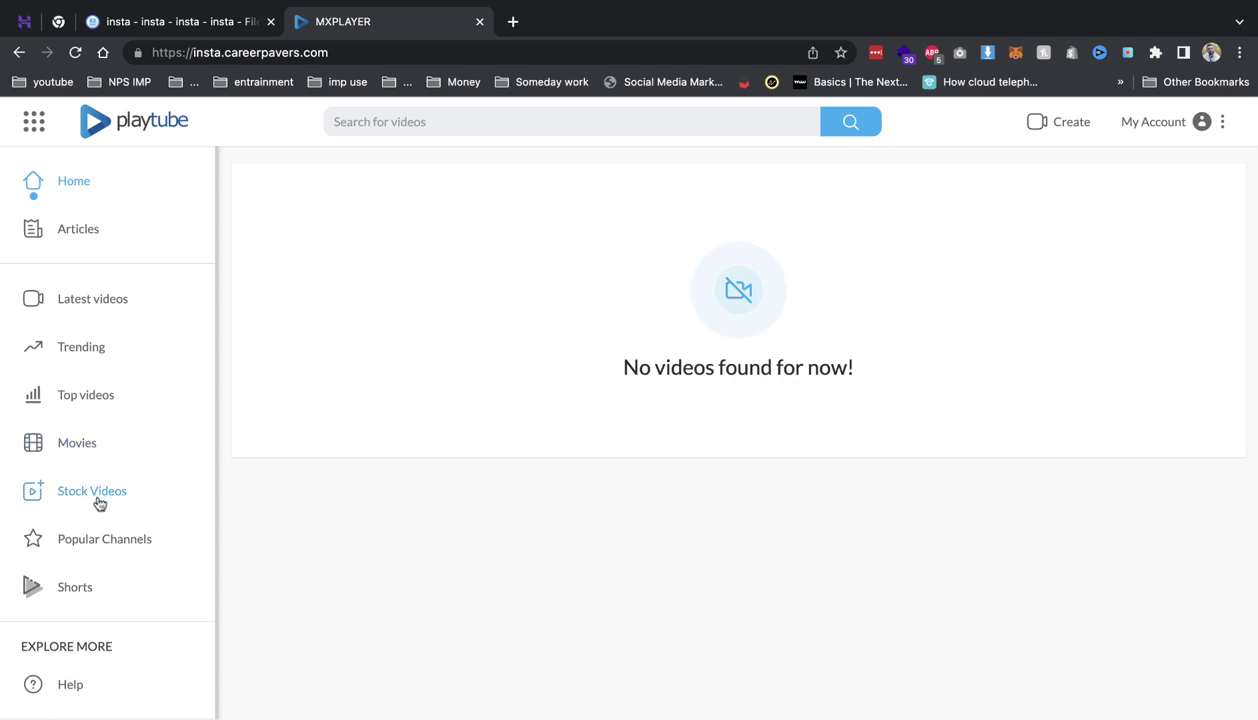
pyautogui.click(1036, 123)
pyautogui.click(1078, 168)
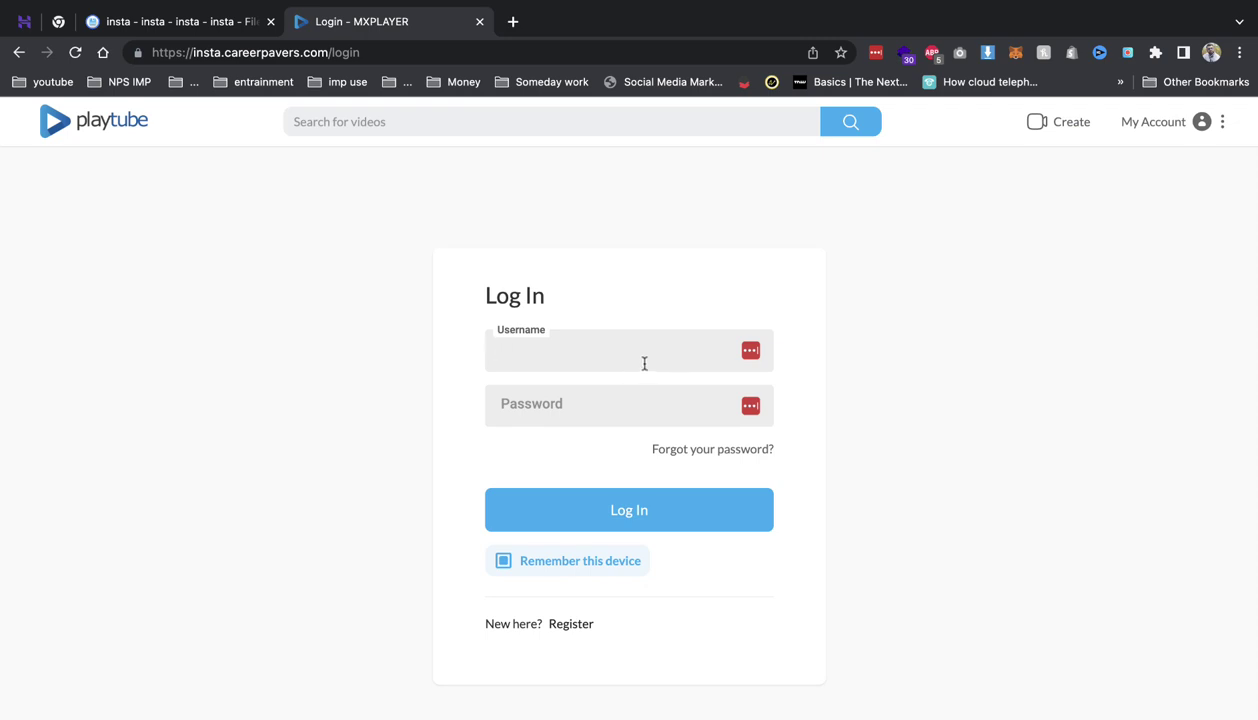
# - Log in with the admin account and decline saving the password
pyautogui.write('admin')
pyautogui.press('Tab')
pyautogui.press('Return')
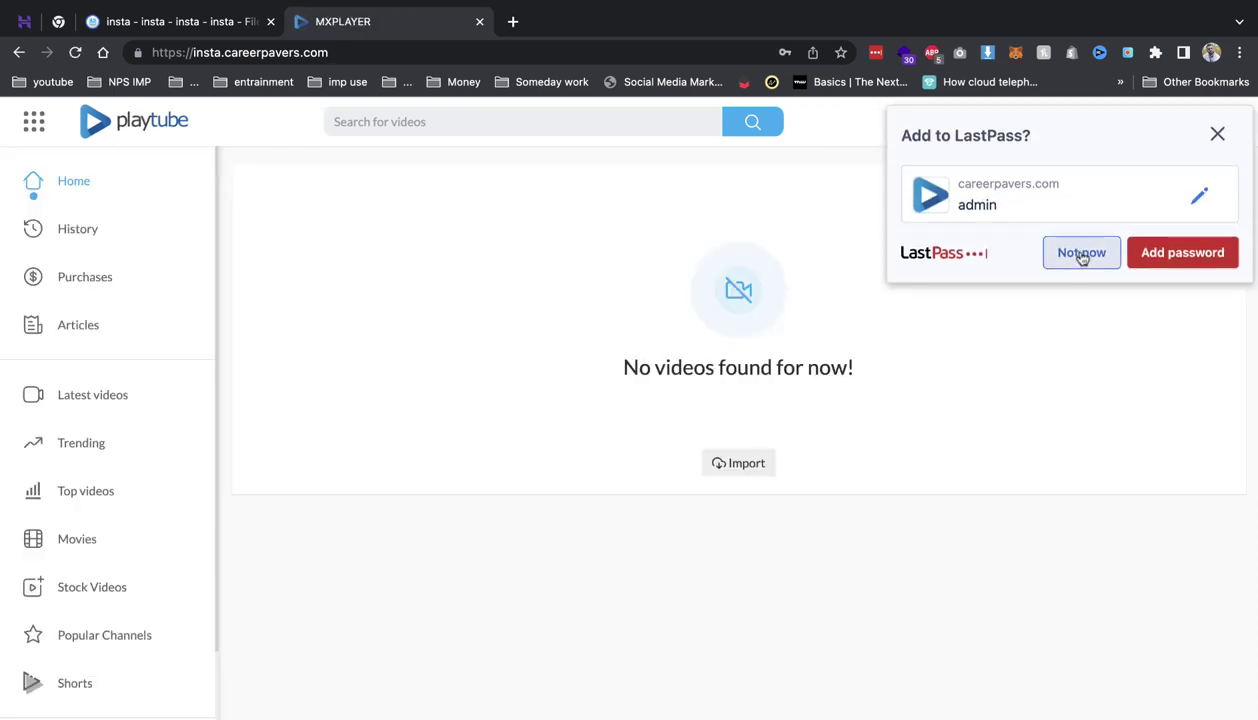
pyautogui.click(1082, 253)
pyautogui.click(1201, 124)
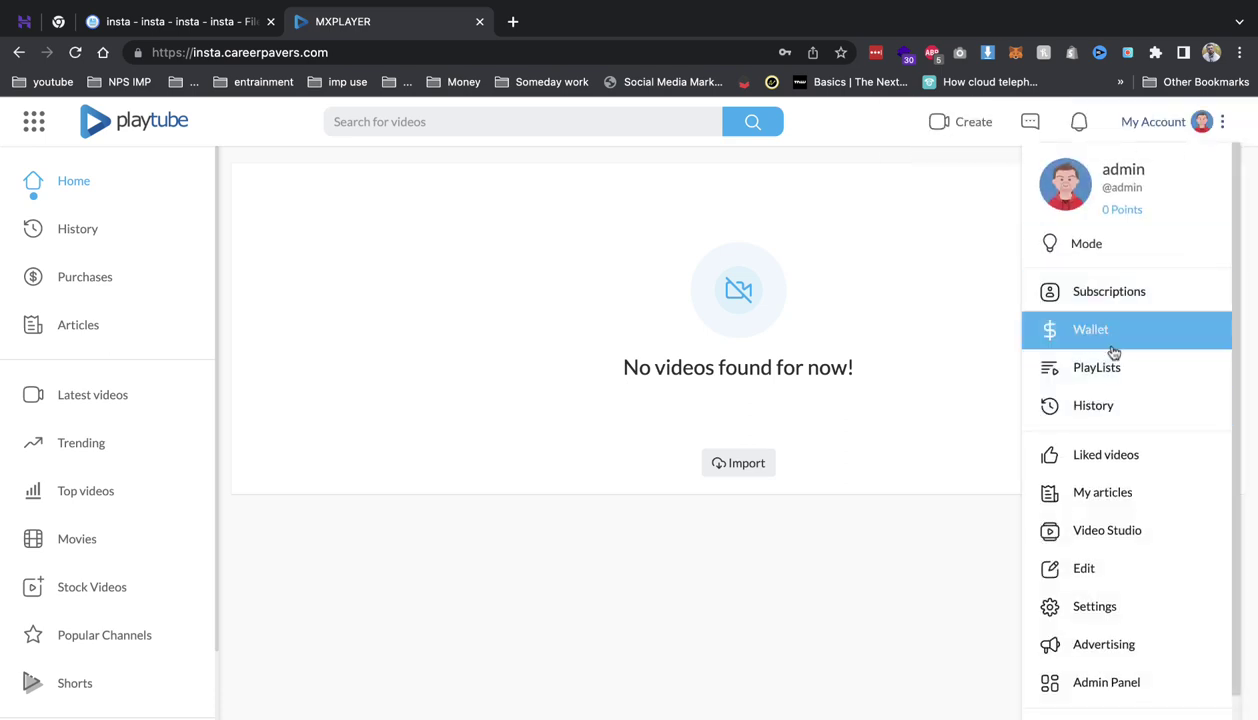
# - Start a new upload and select videoplayback (1).mp4 from the Desktop demo data folder
pyautogui.click(955, 125)
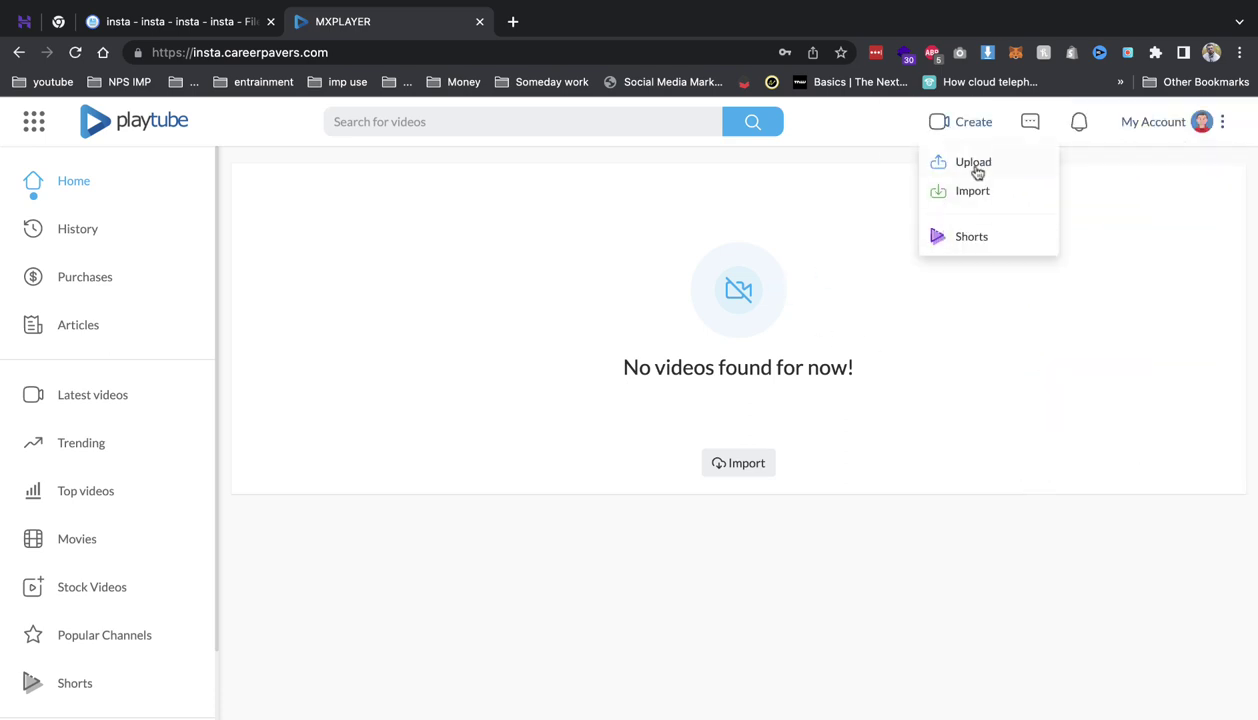
pyautogui.click(974, 165)
pyautogui.click(745, 531)
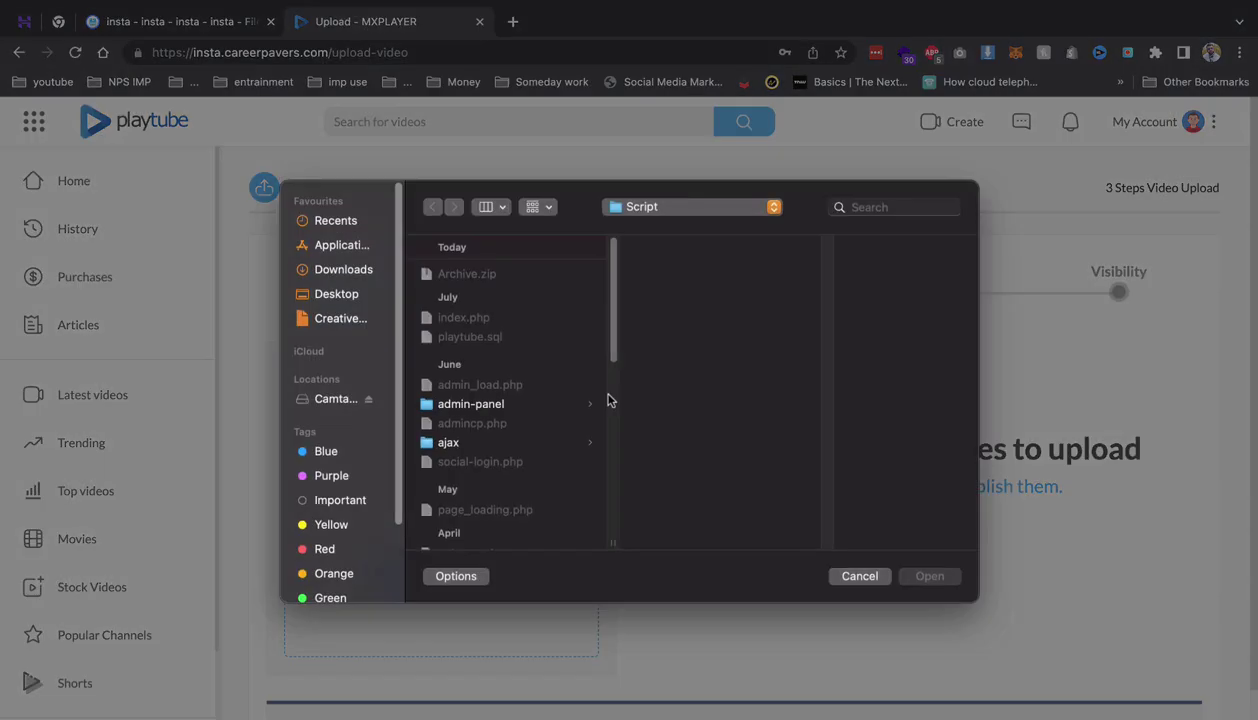
pyautogui.click(340, 296)
pyautogui.click(488, 277)
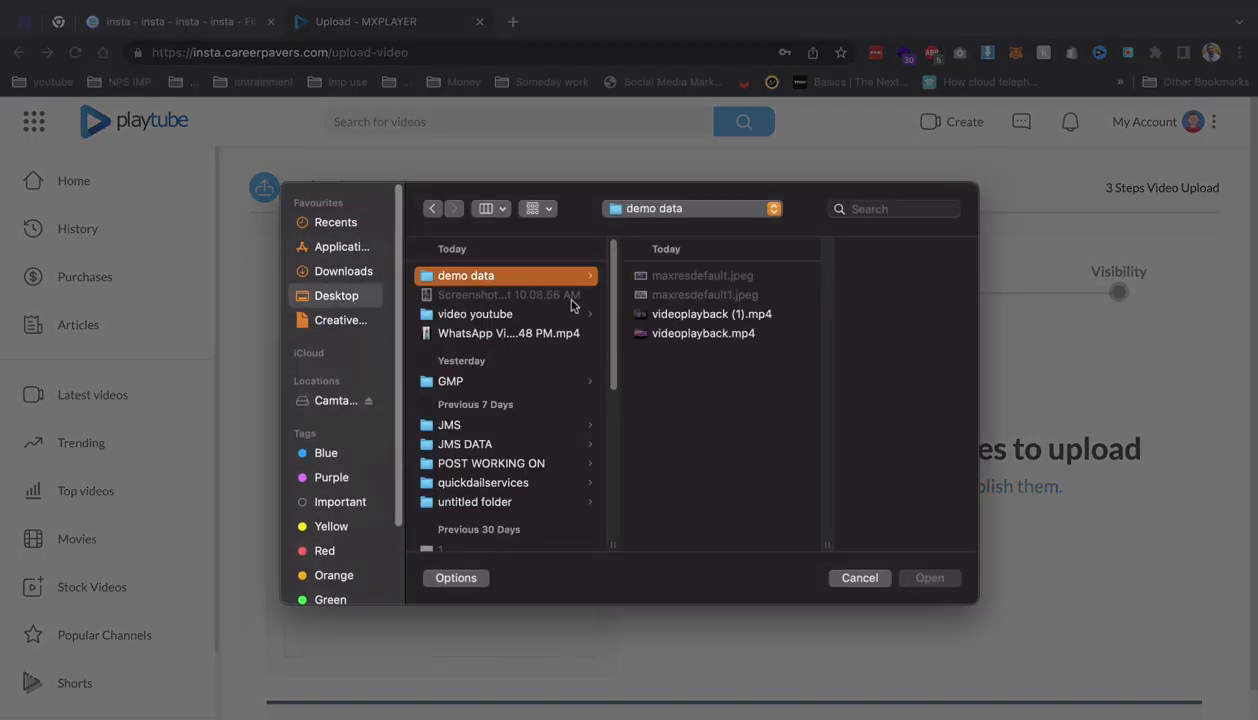
pyautogui.click(712, 316)
pyautogui.doubleClick(668, 310)
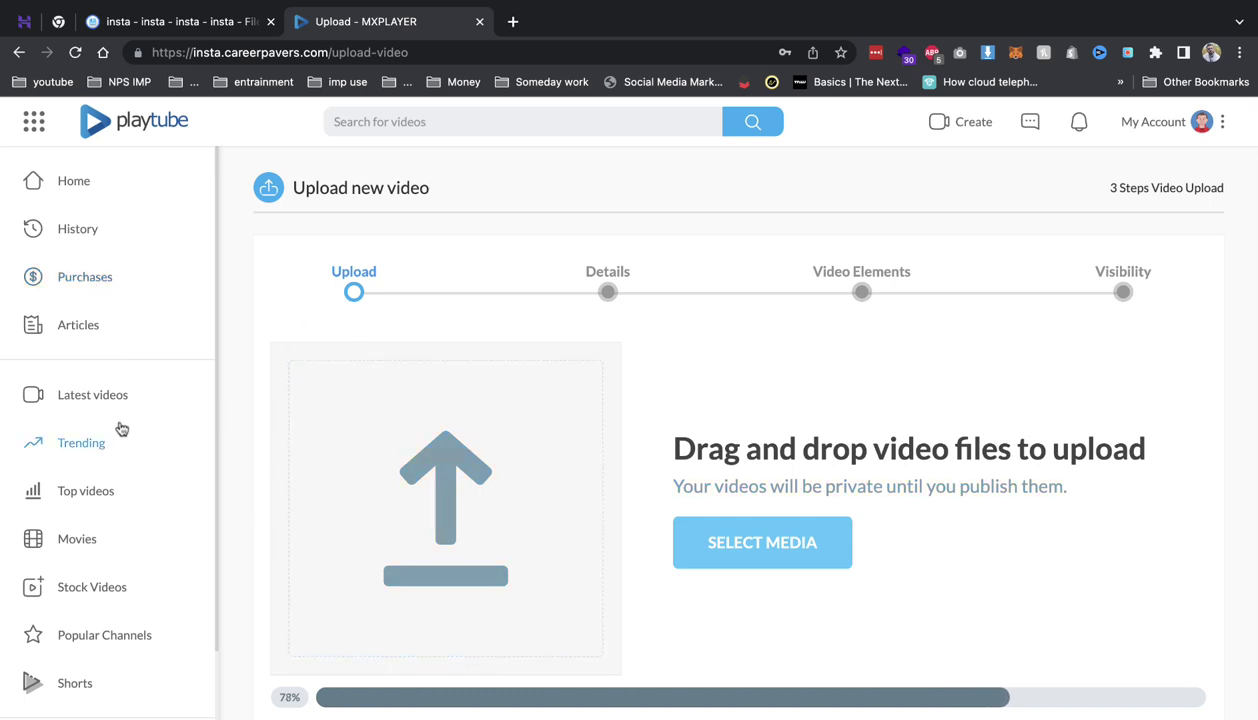
pyautogui.scroll(-2, 121, 427)
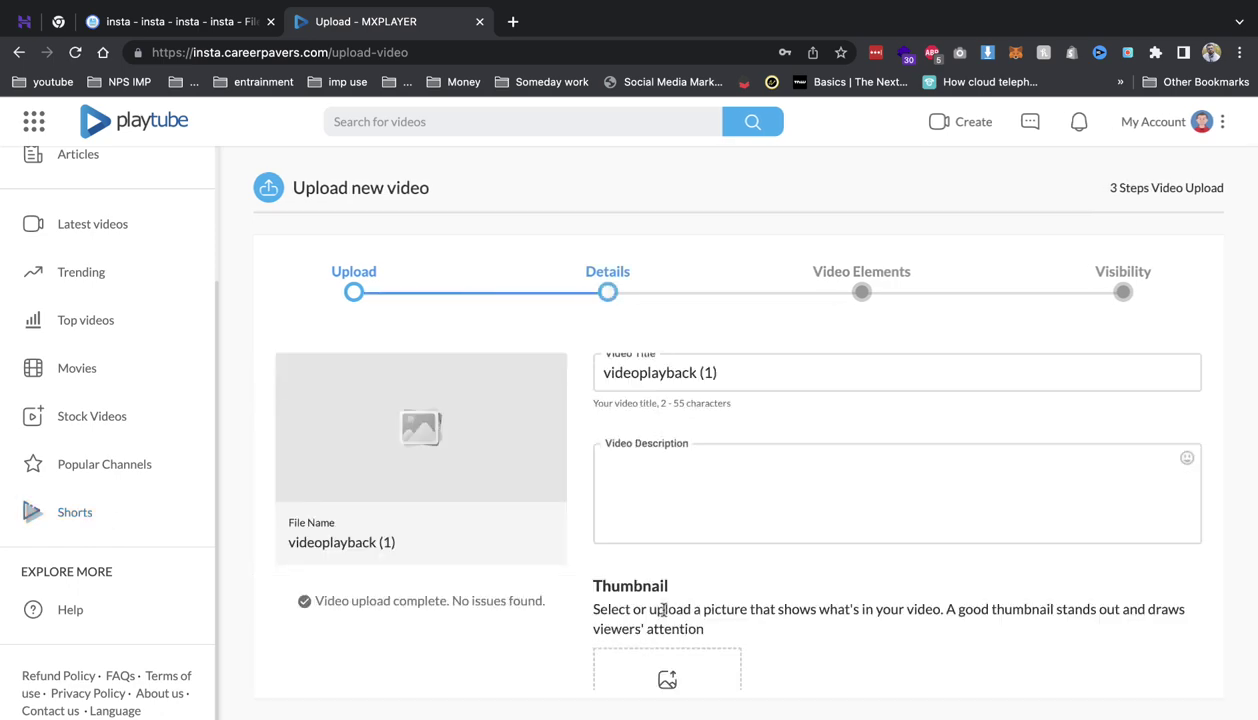
pyautogui.scroll(-2, 648, 570)
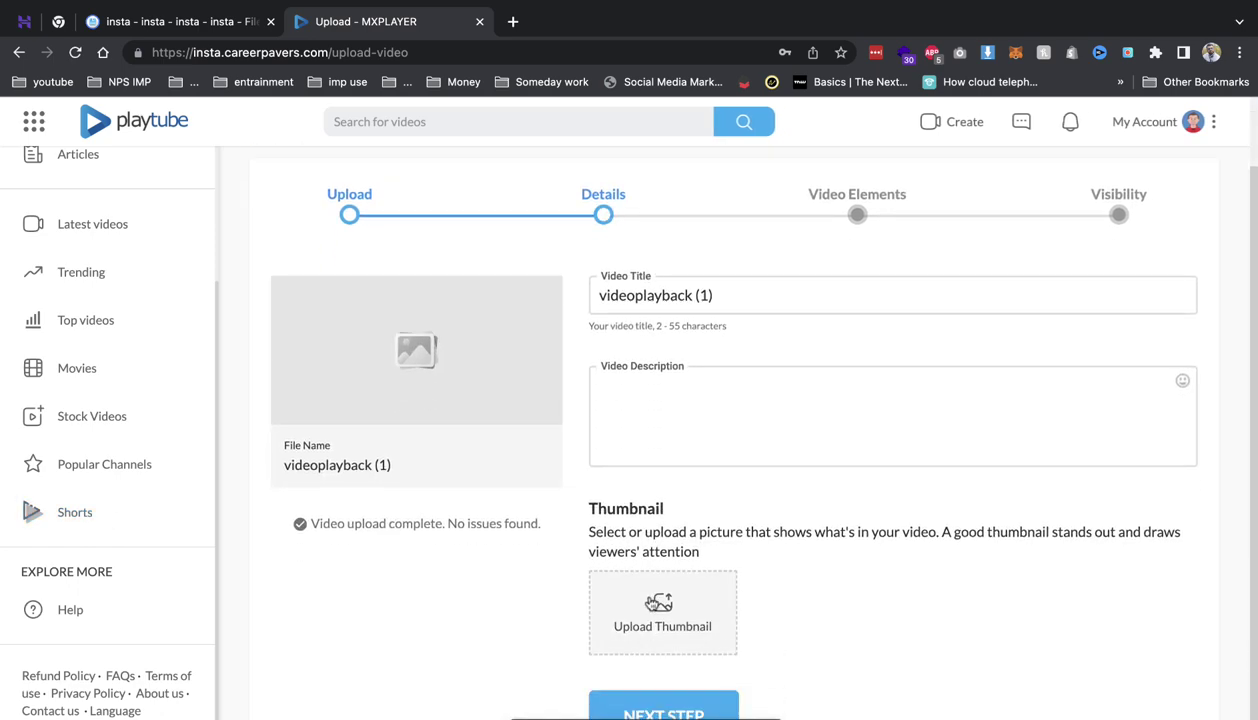
# - Use maxresdefault.jpeg as the video's thumbnail
pyautogui.click(641, 593)
pyautogui.click(522, 283)
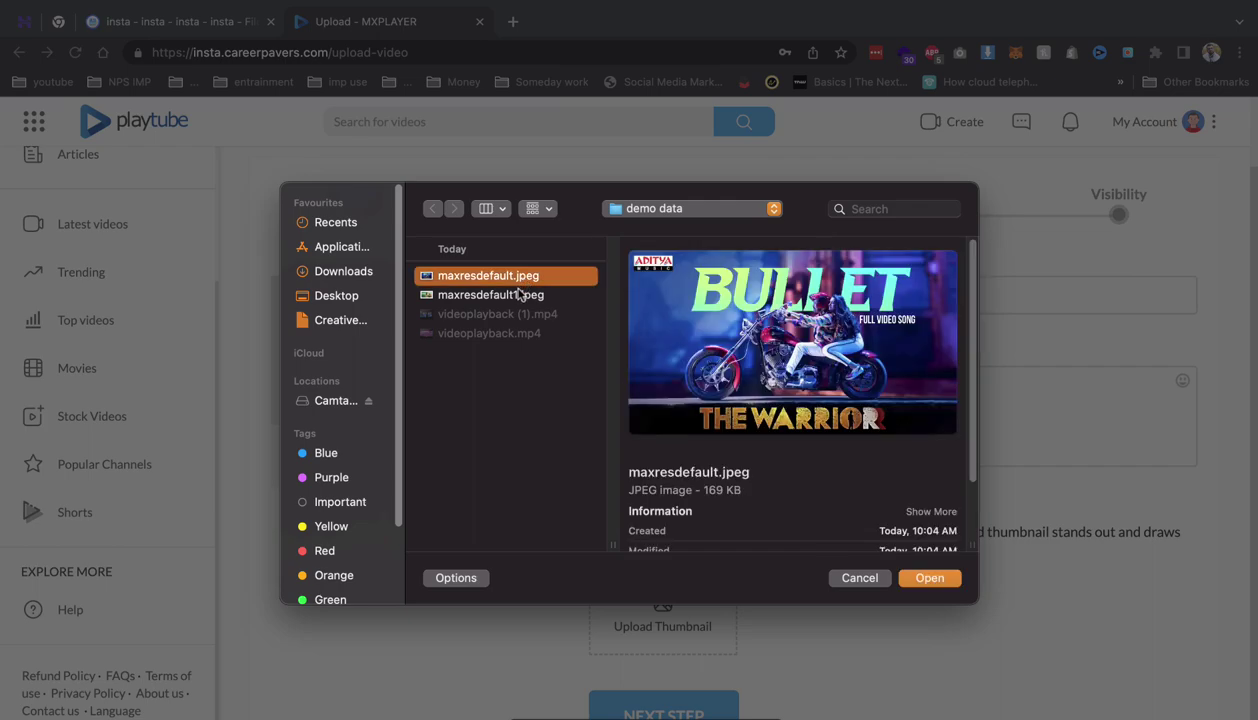
pyautogui.click(519, 294)
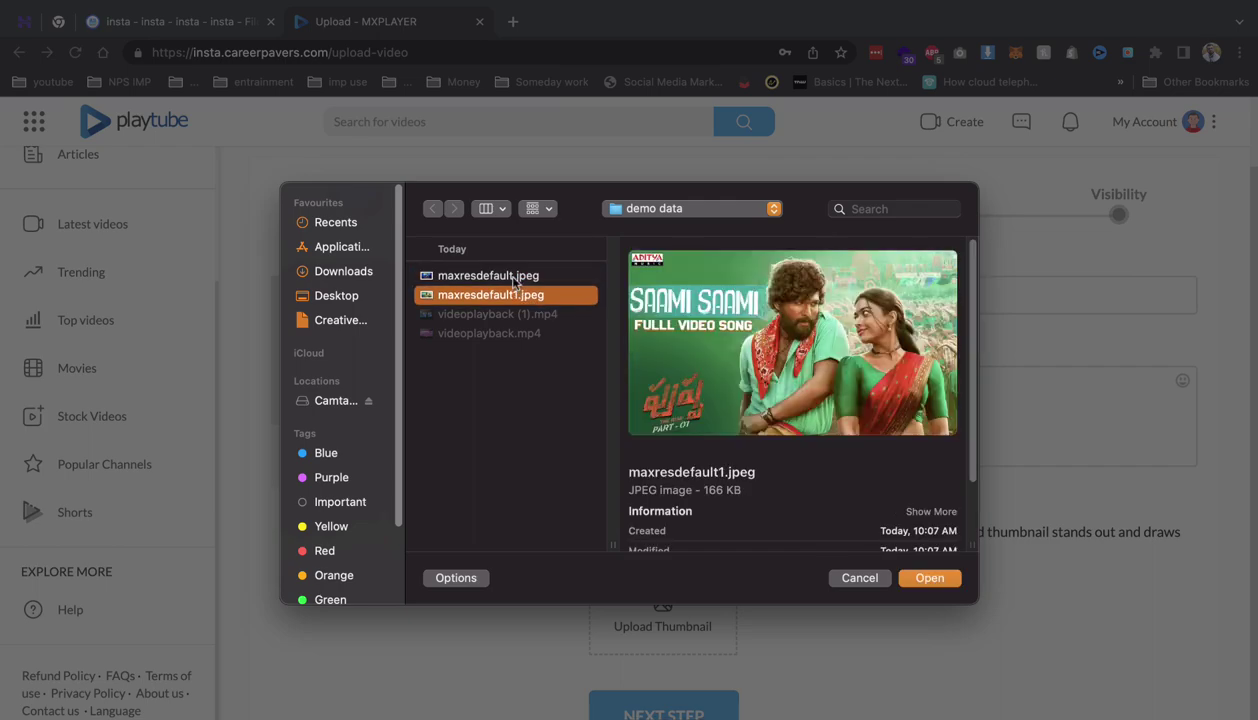
pyautogui.doubleClick(514, 282)
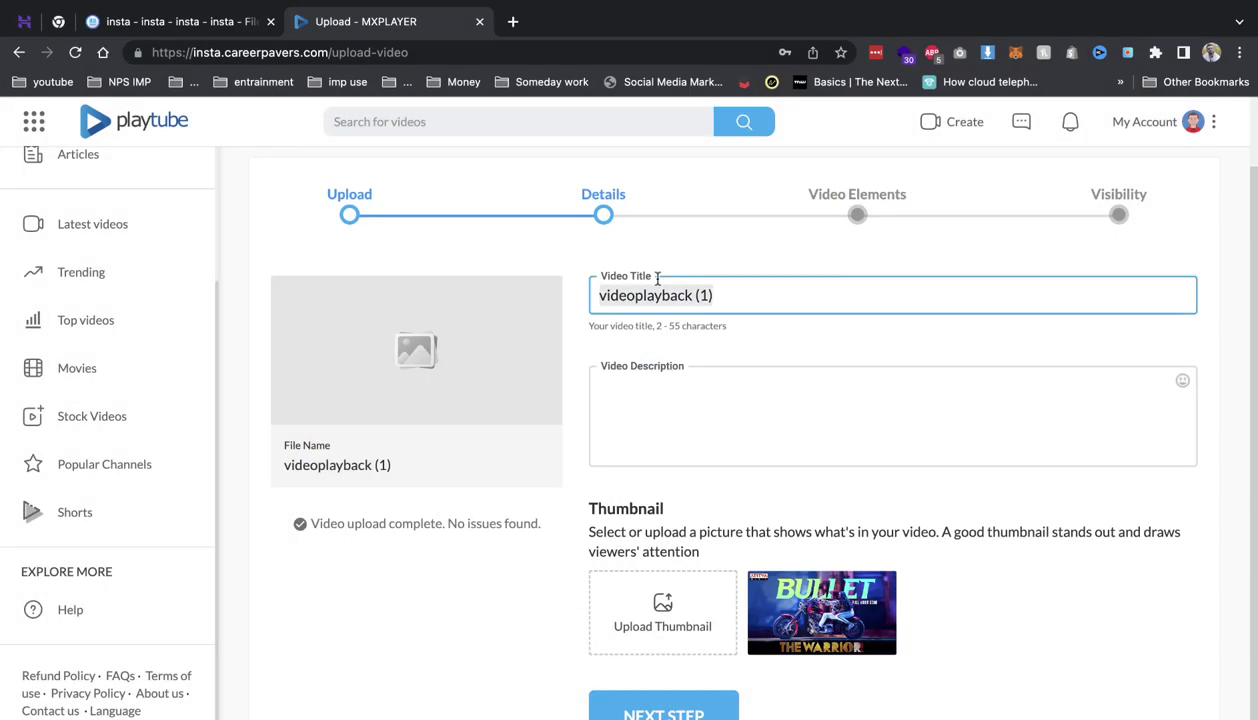
# - Title the video 'bullet song', copy it into the description, and continue
pyautogui.write('BUllet song')
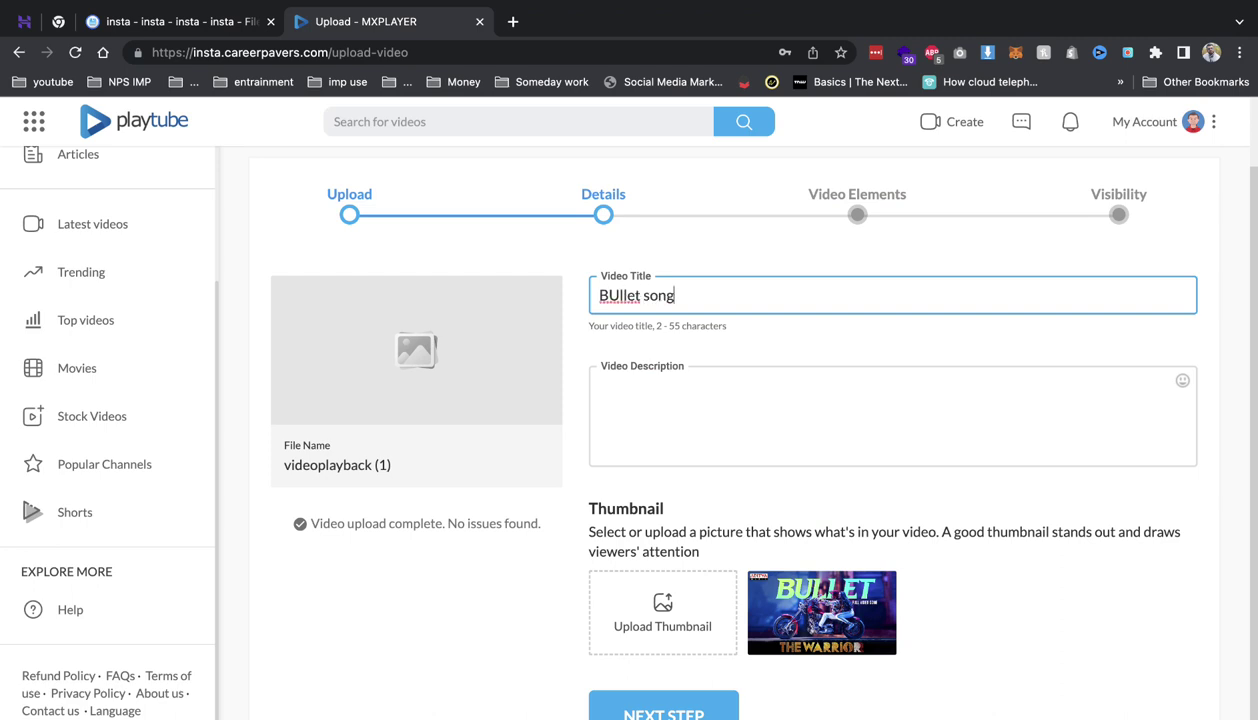
pyautogui.rightClick(626, 292)
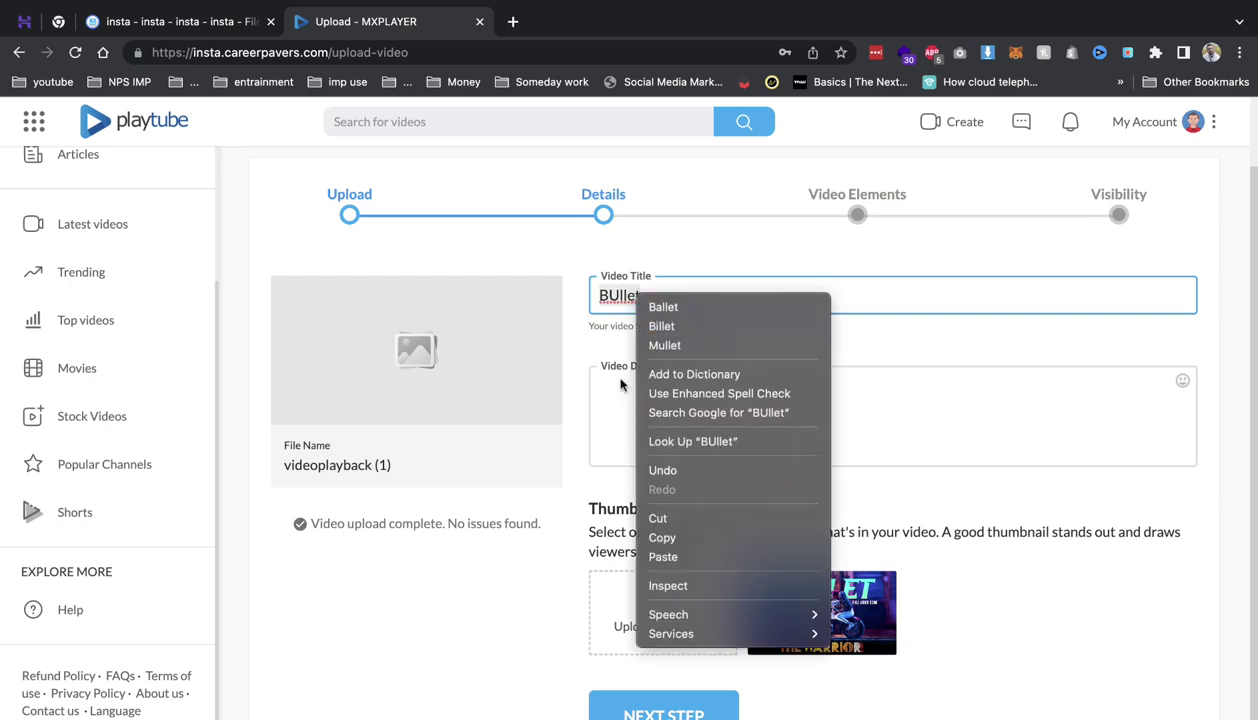
pyautogui.click(576, 380)
pyautogui.write('bu')
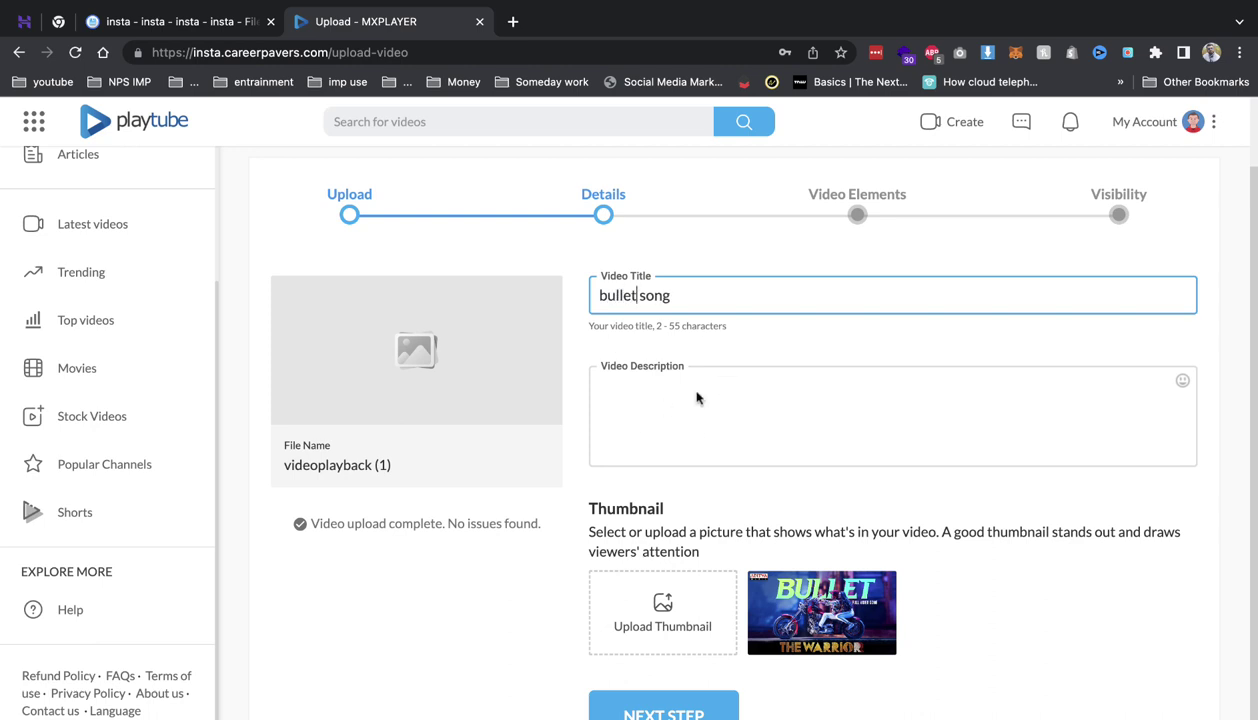
pyautogui.press('super+a')
pyautogui.press('super+c')
pyautogui.click(664, 377)
pyautogui.press('super+v')
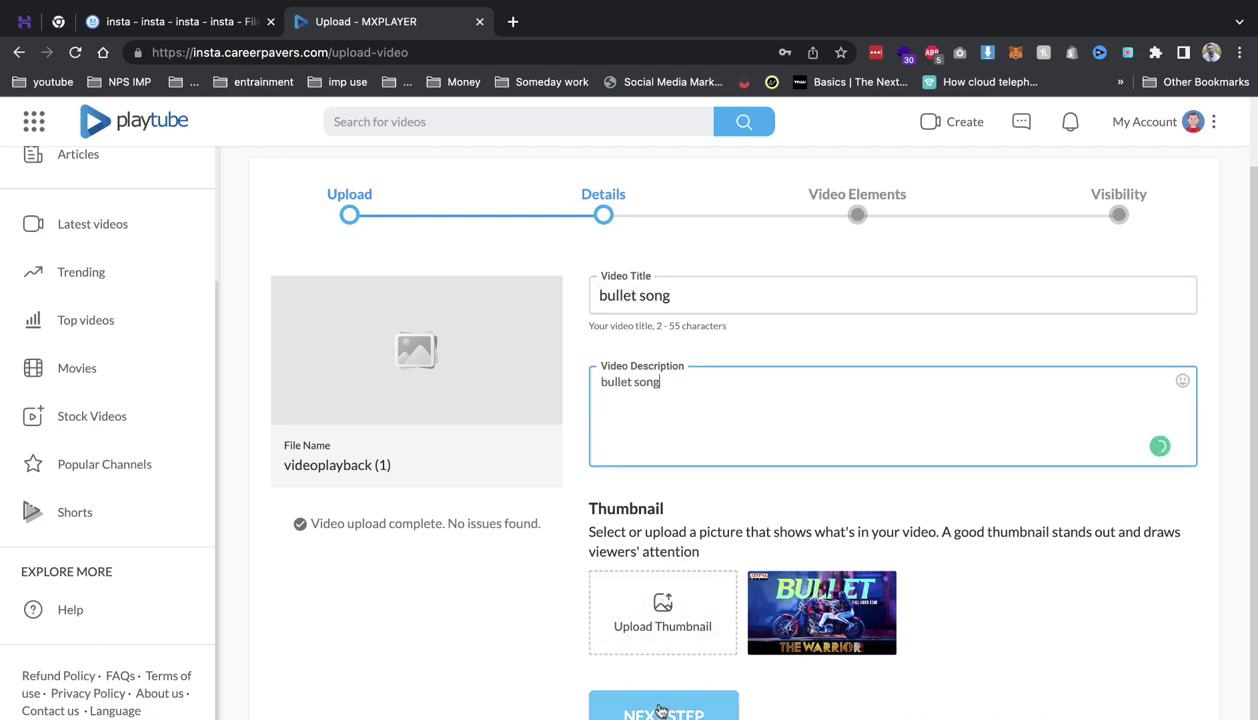
pyautogui.click(655, 709)
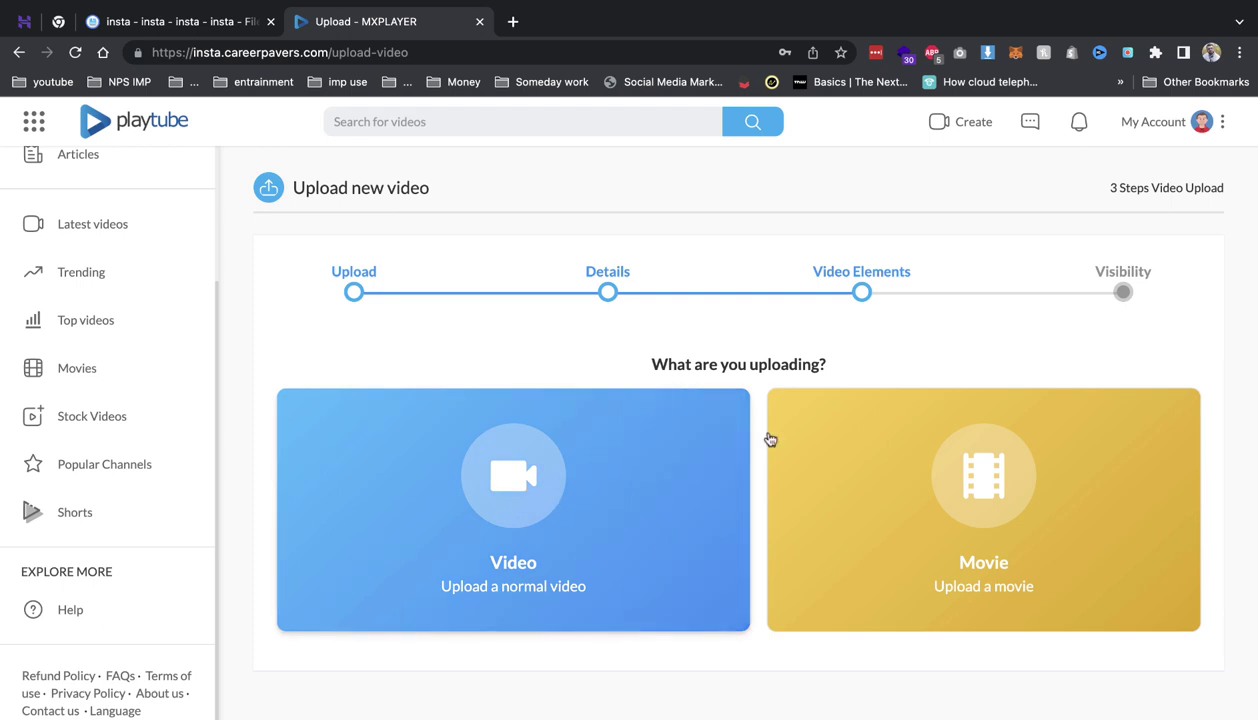
# - Mark the upload as a normal Video and move past the pricing option
pyautogui.click(519, 472)
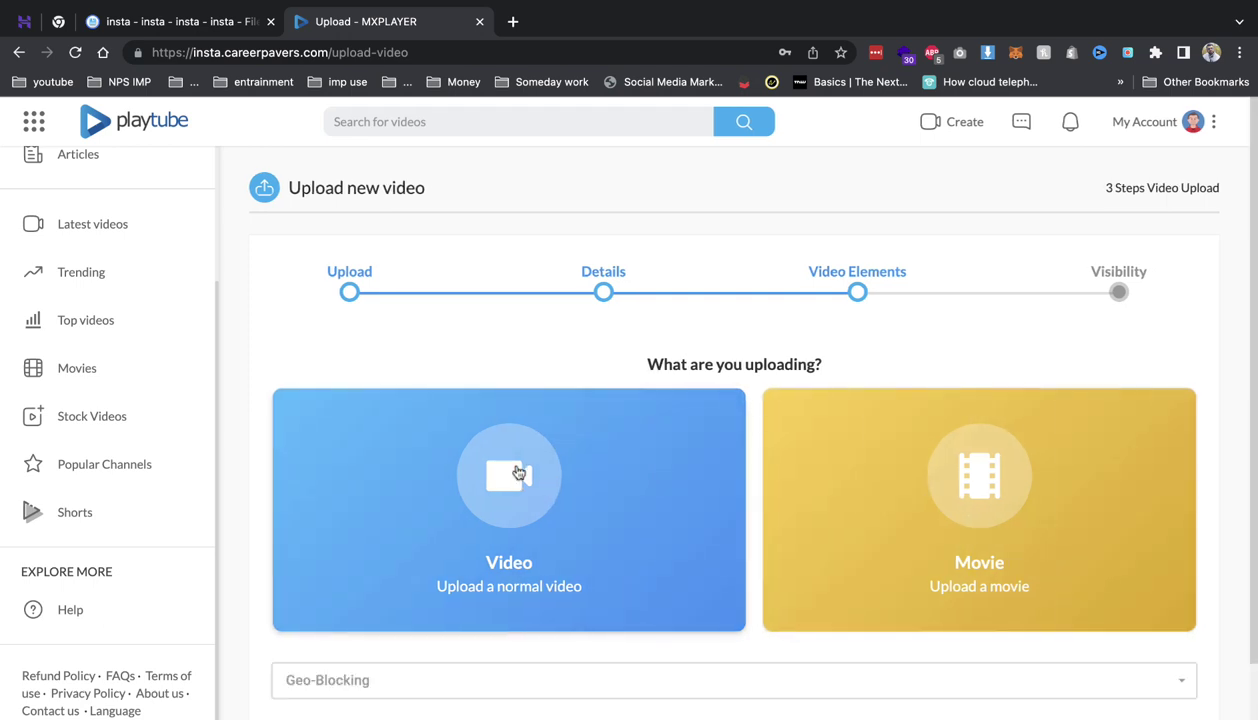
pyautogui.scroll(-3, 570, 525)
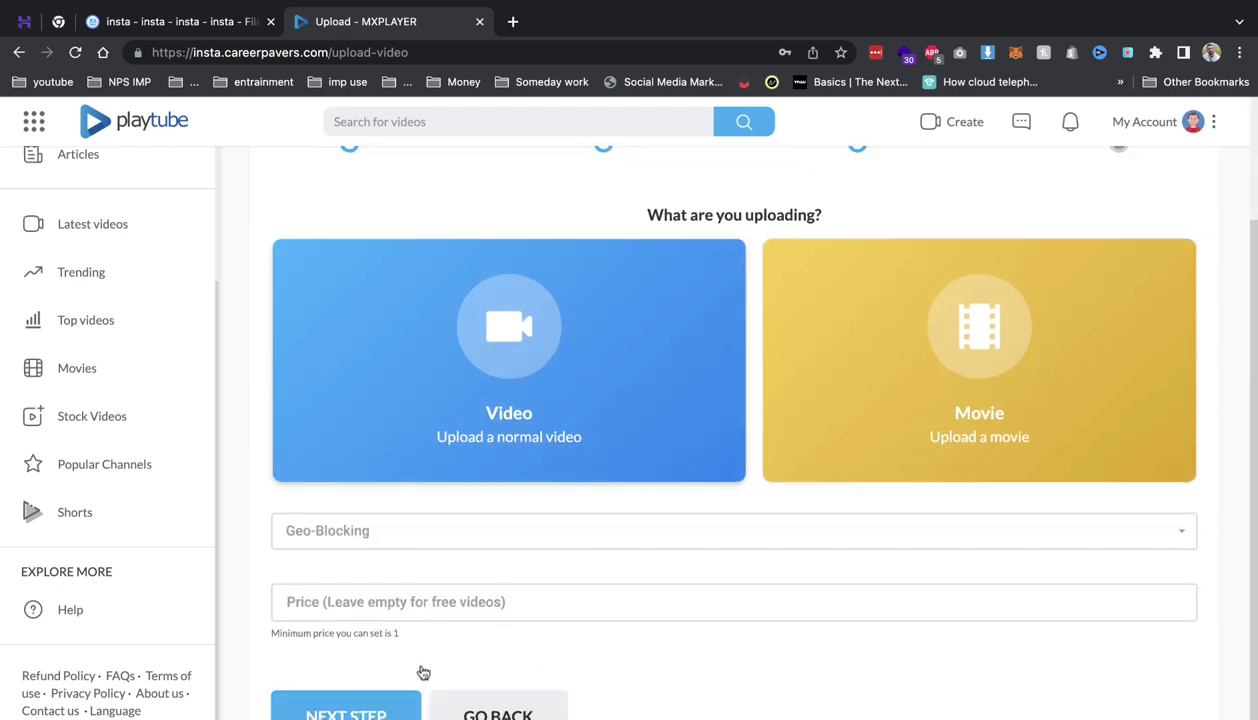
pyautogui.click(394, 612)
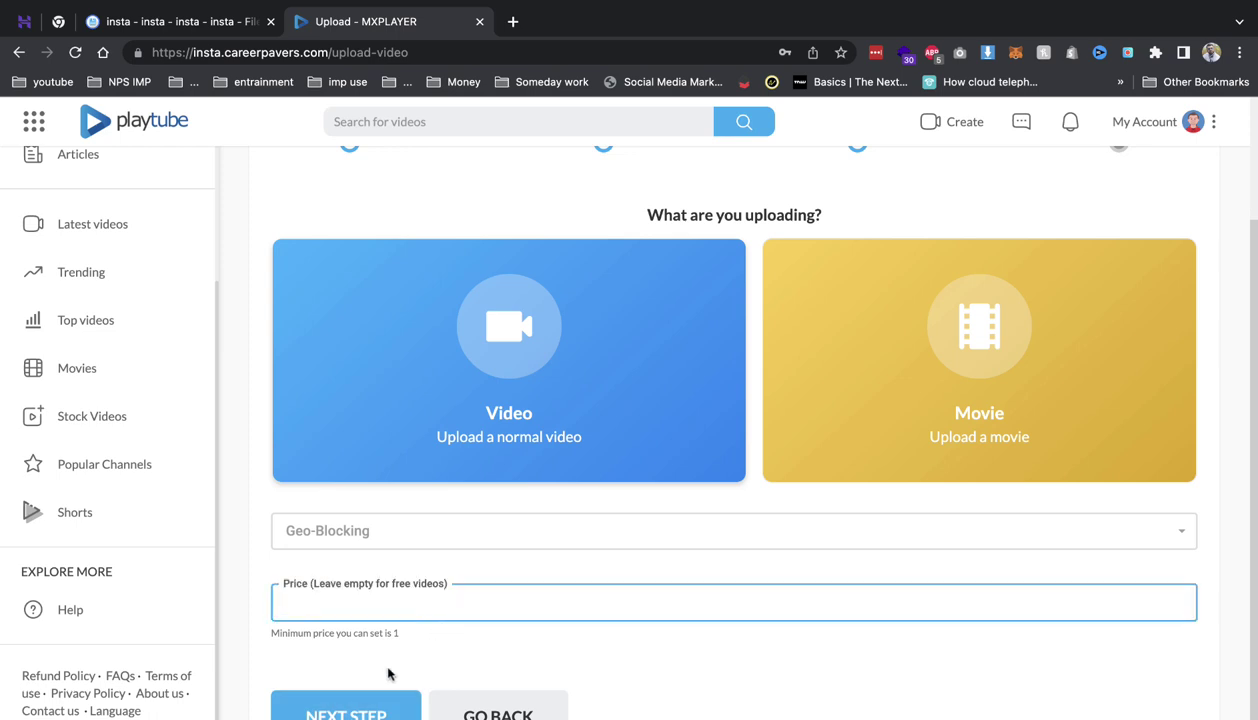
pyautogui.click(354, 703)
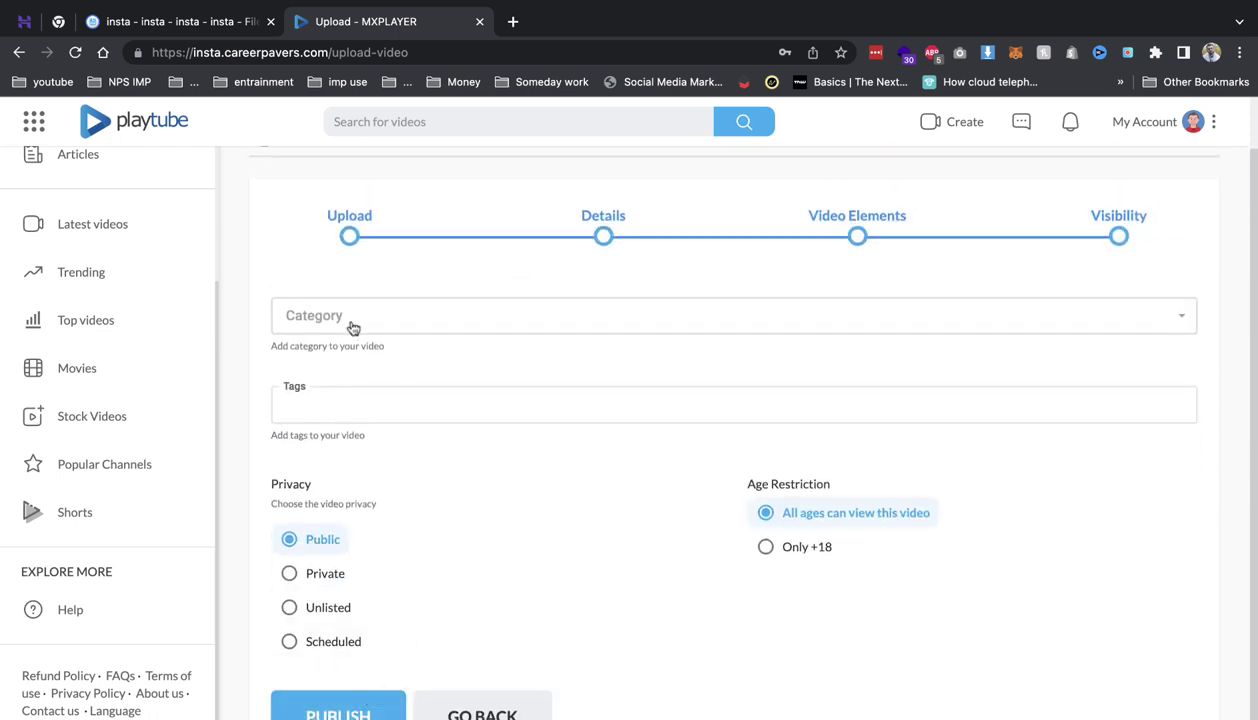
# - Set category Music, add the tag 'bullet song', publish, then go back home
pyautogui.click(353, 318)
pyautogui.click(362, 399)
pyautogui.click(363, 406)
pyautogui.write('bullet song')
pyautogui.press('Return')
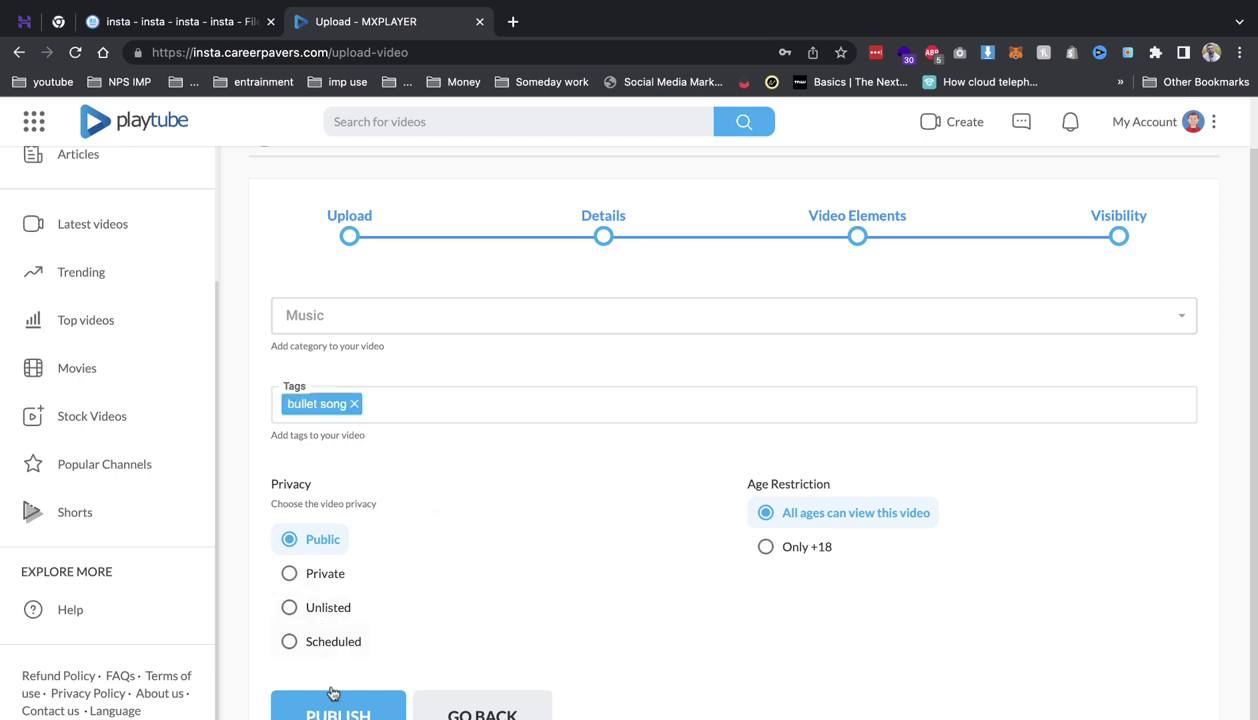
pyautogui.click(336, 700)
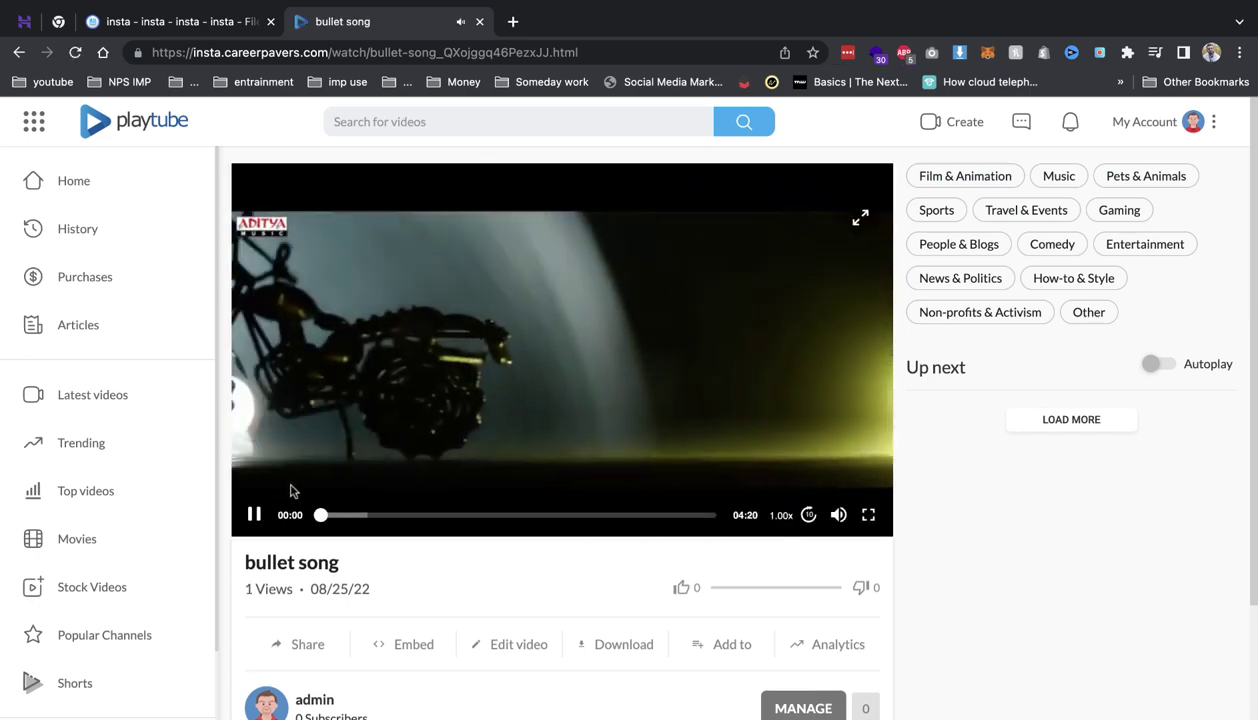
pyautogui.click(256, 514)
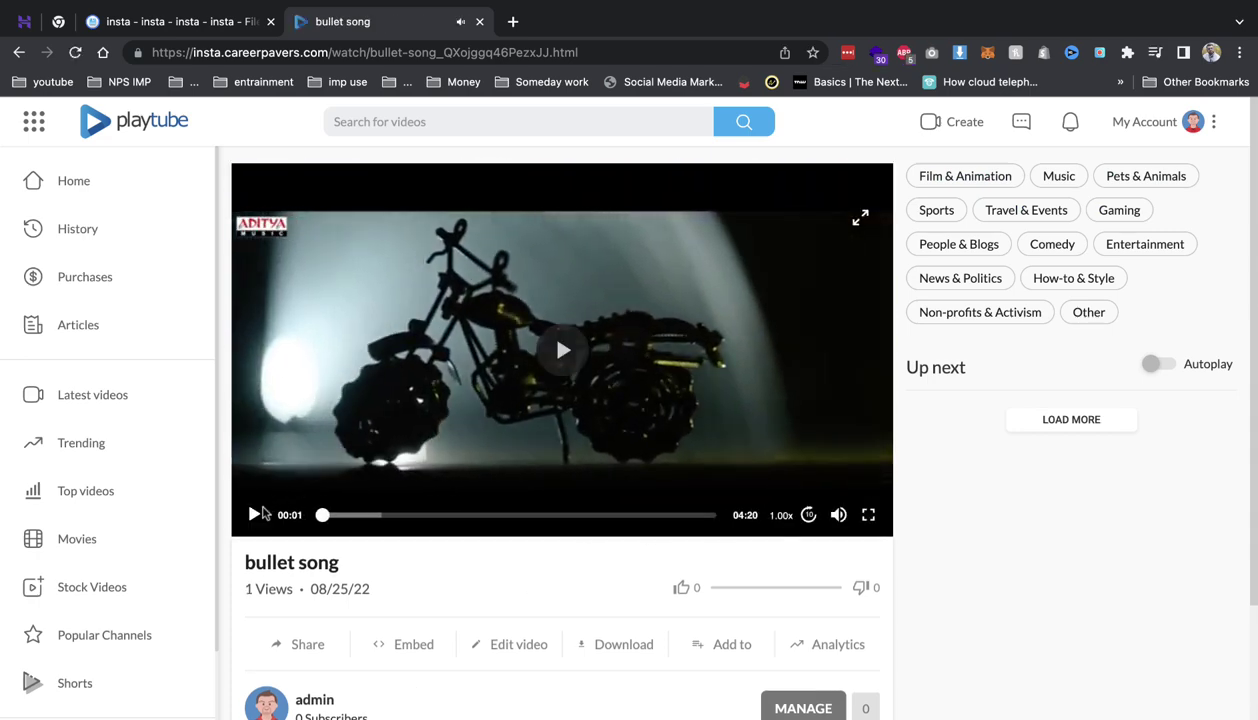
pyautogui.click(84, 196)
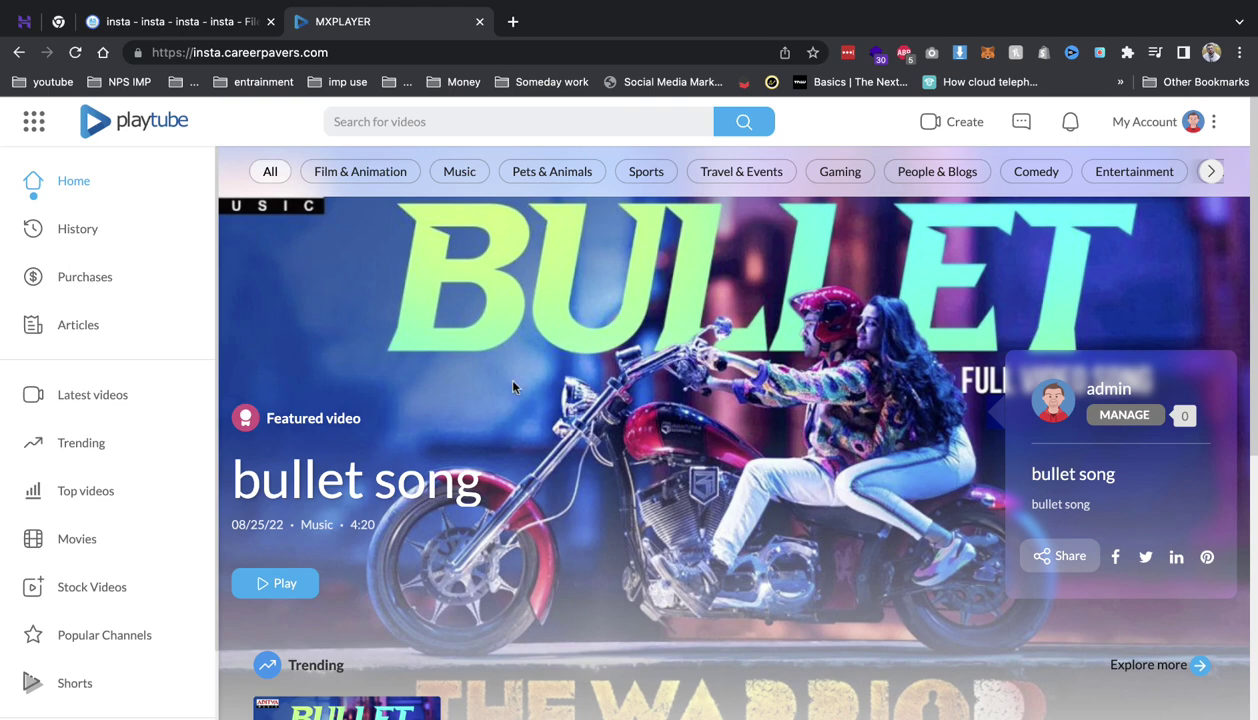
# - View the site logged out in a private window, then close that window
pyautogui.click(226, 54)
pyautogui.click(1238, 52)
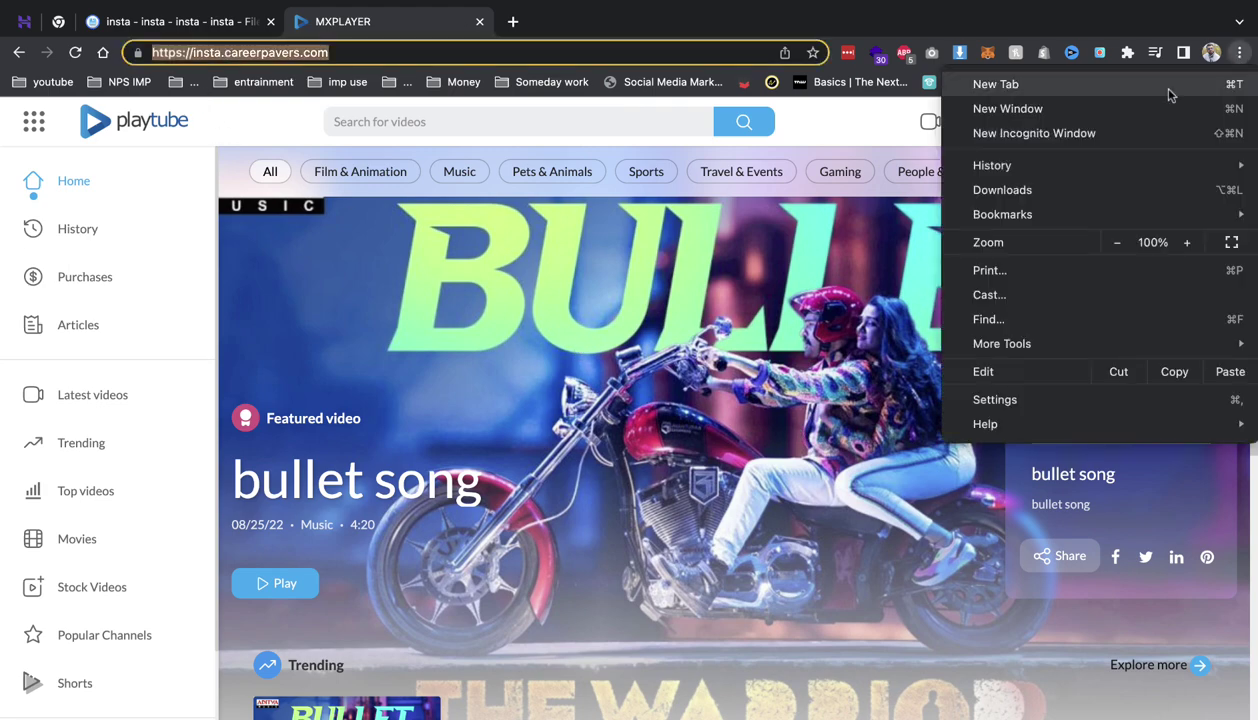
pyautogui.click(1110, 138)
pyautogui.hotkey('ctrl', 'v')
pyautogui.press('Return')
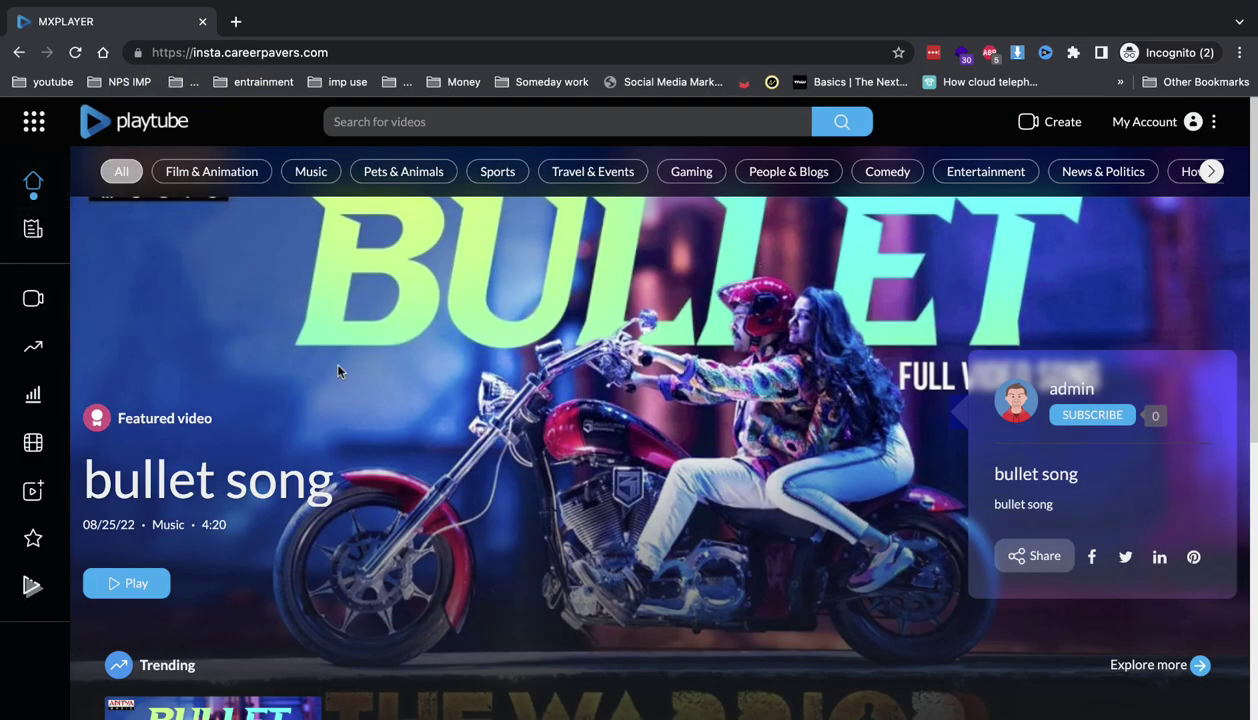
pyautogui.click(202, 21)
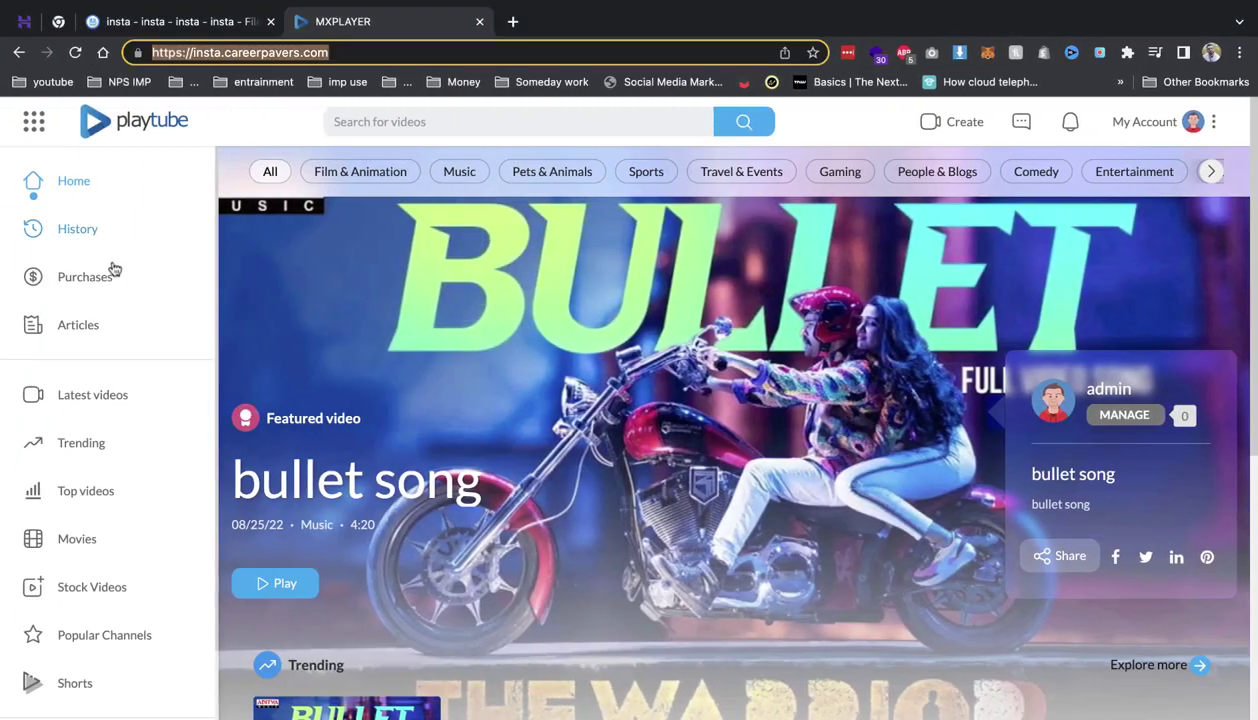
# - Browse Latest, Trending, Top videos, Movies and Stock Videos, then start Create > Upload
pyautogui.click(105, 404)
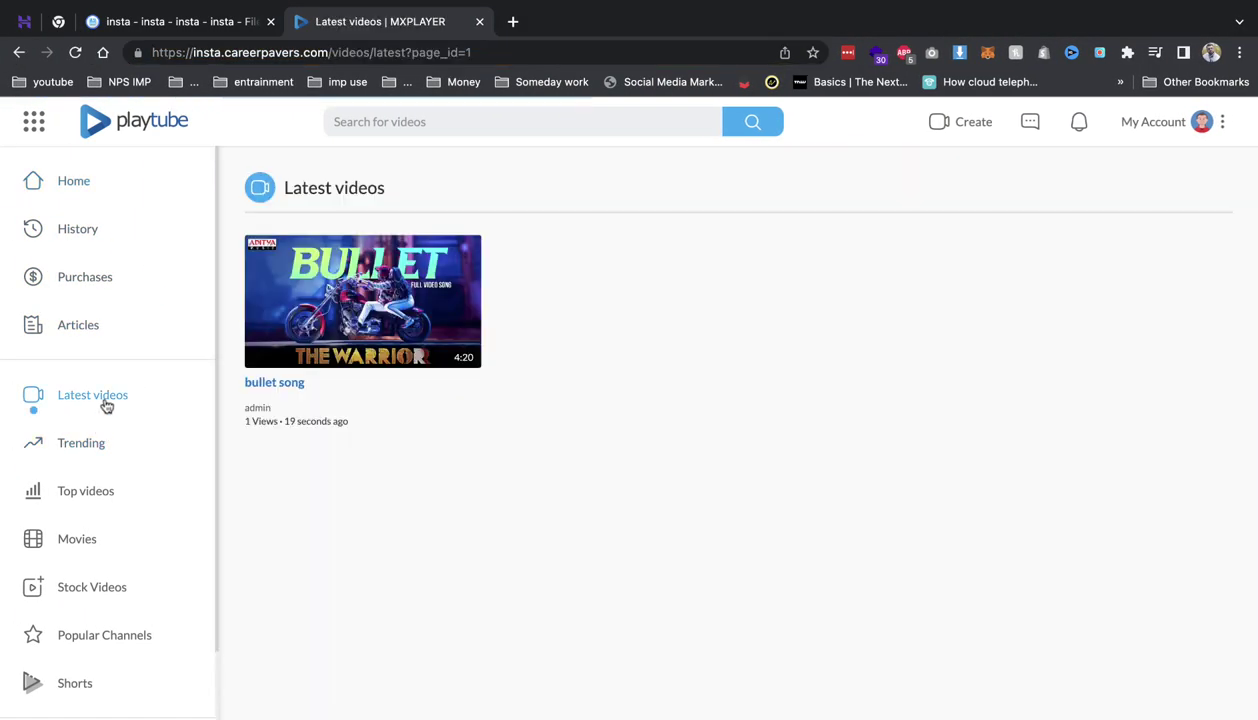
pyautogui.click(106, 447)
pyautogui.click(98, 489)
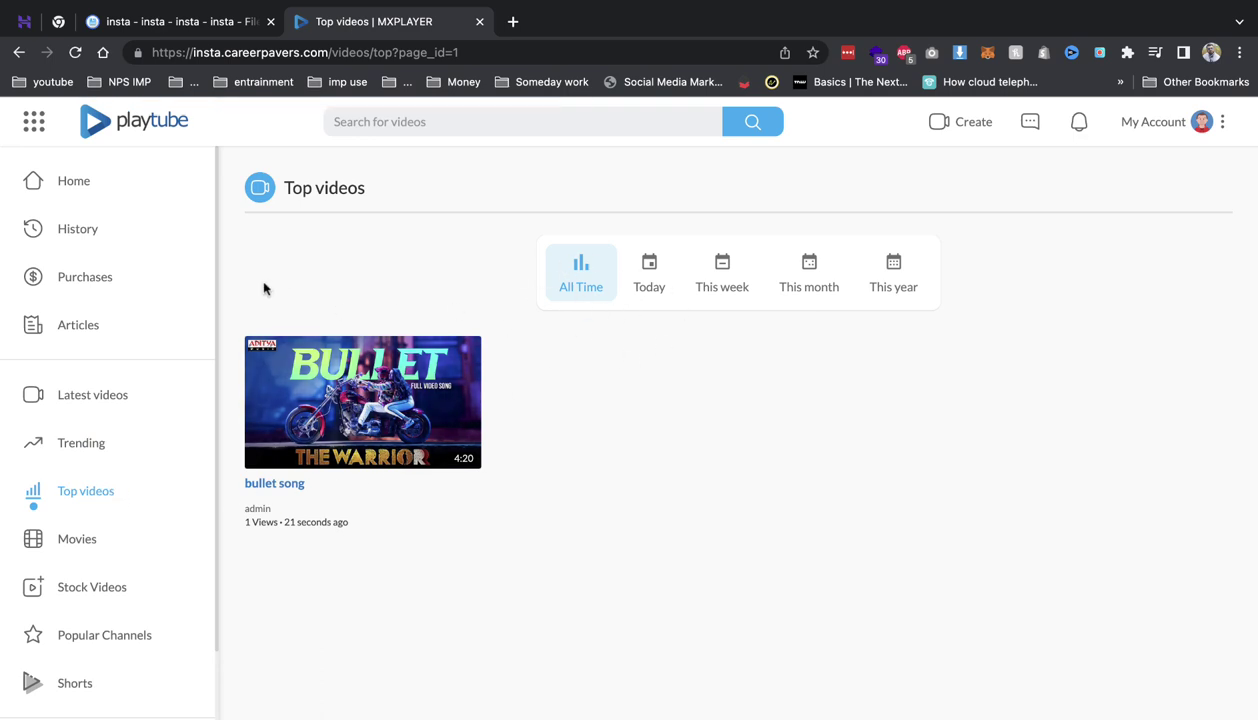
pyautogui.click(98, 537)
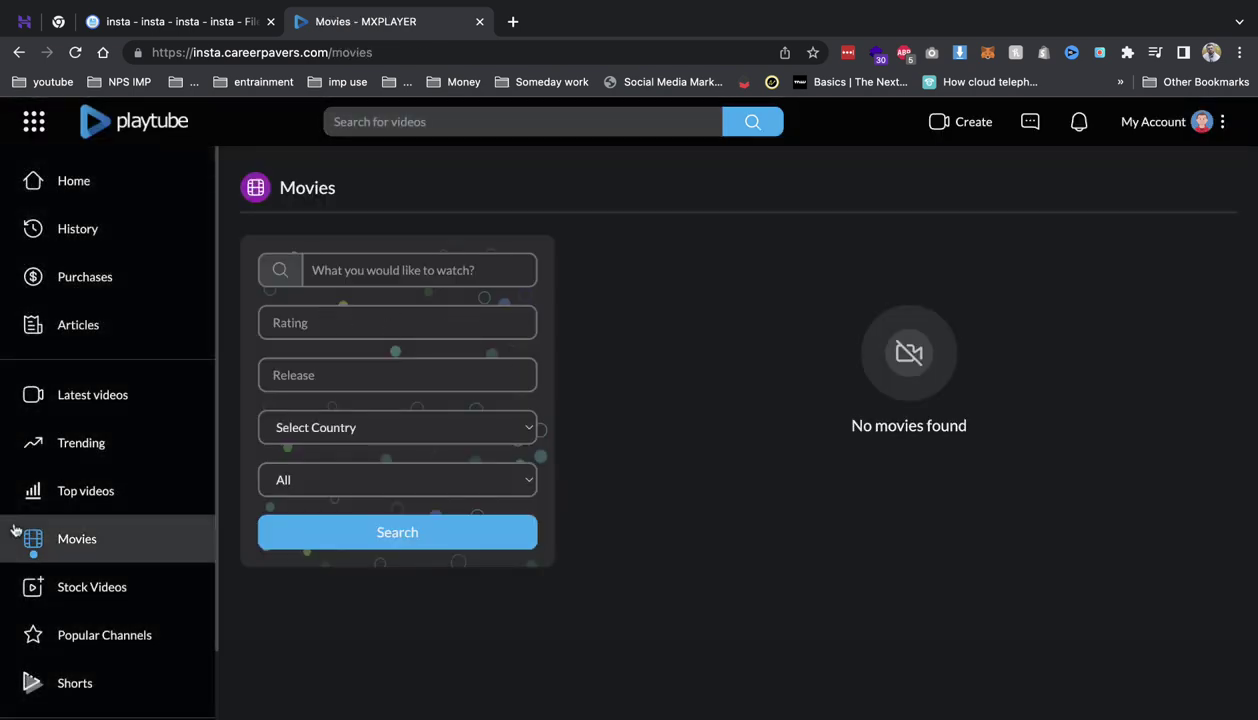
pyautogui.click(80, 587)
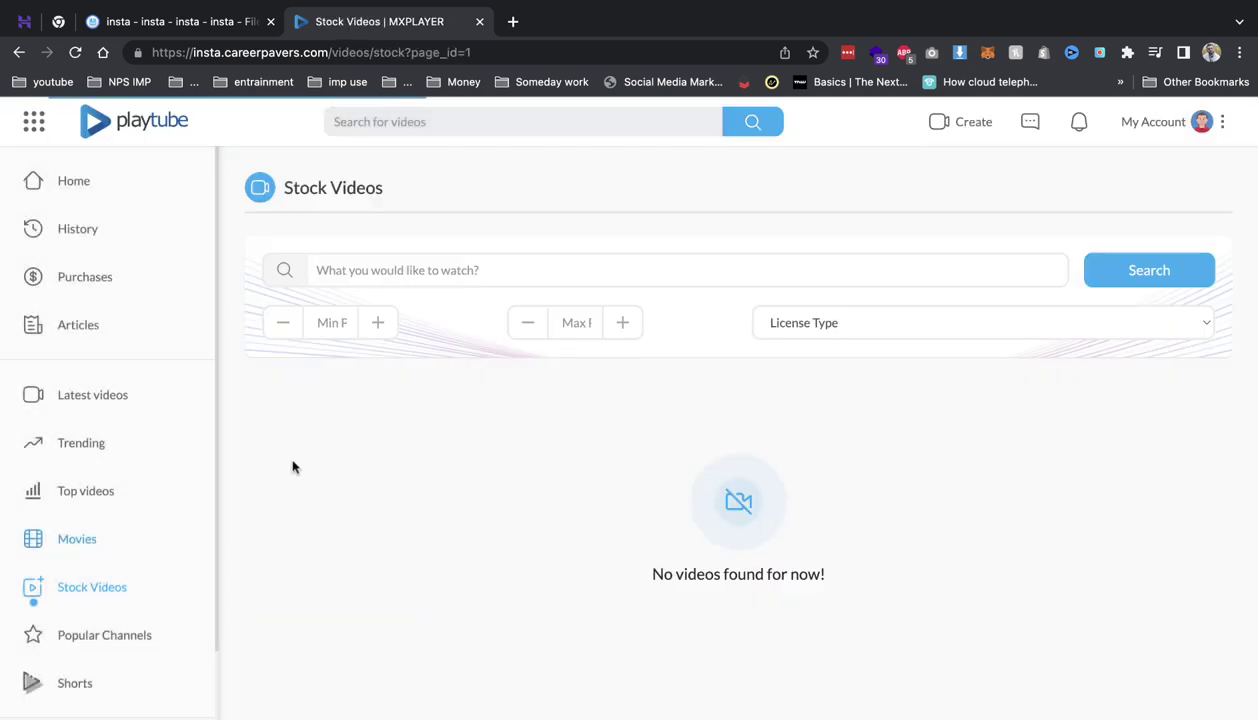
pyautogui.click(940, 124)
pyautogui.click(948, 162)
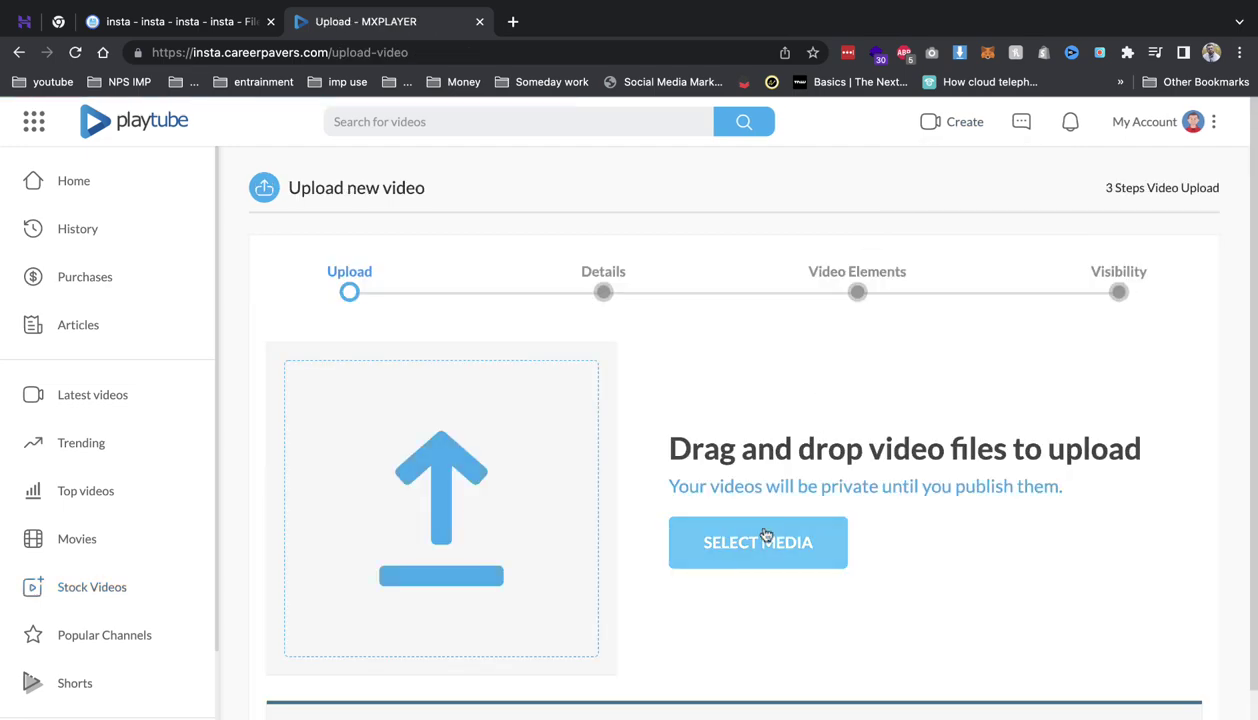
# - Upload the WhatsApp video from the Desktop with the screenshot thumbnail, copying its title into the description
pyautogui.click(765, 536)
pyautogui.click(328, 295)
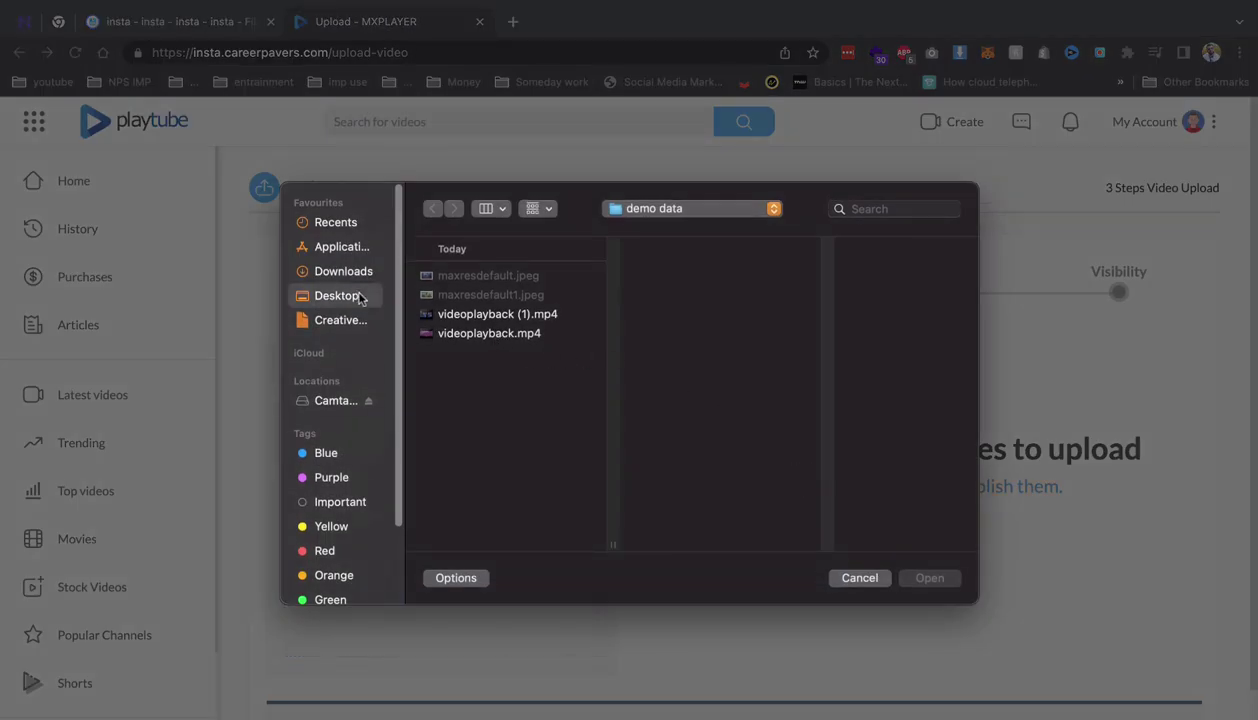
pyautogui.doubleClick(493, 335)
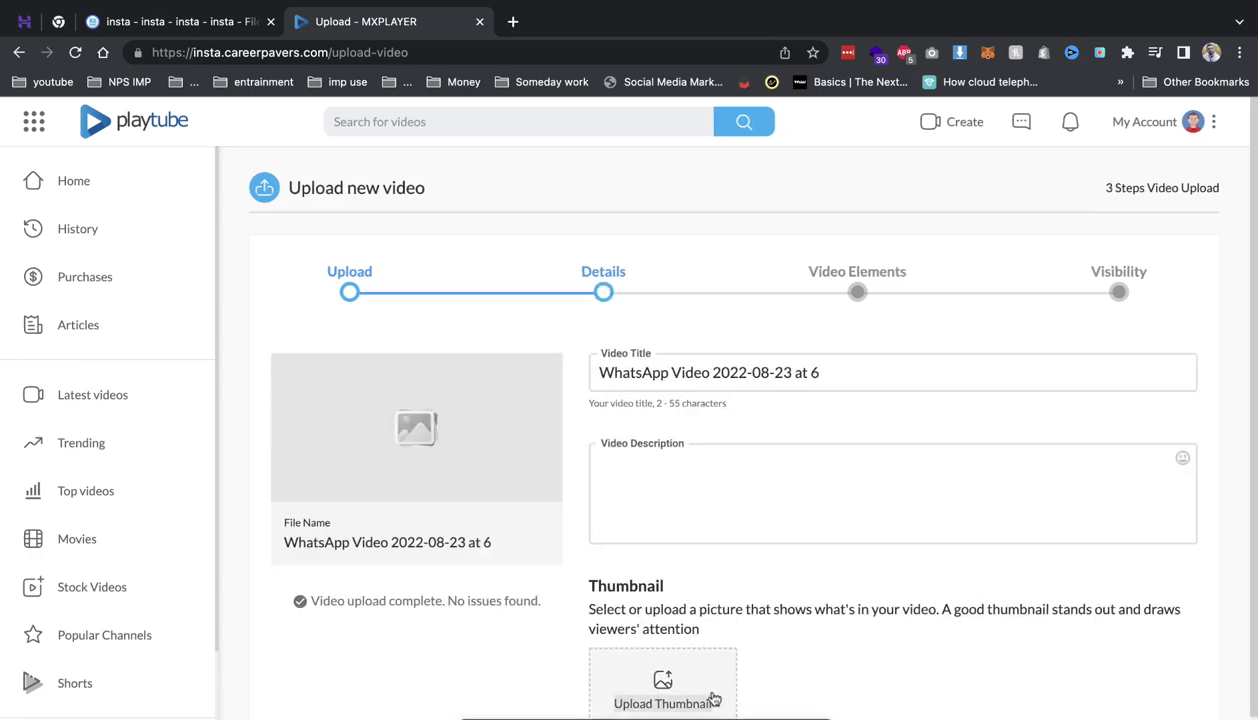
pyautogui.click(705, 690)
pyautogui.doubleClick(527, 295)
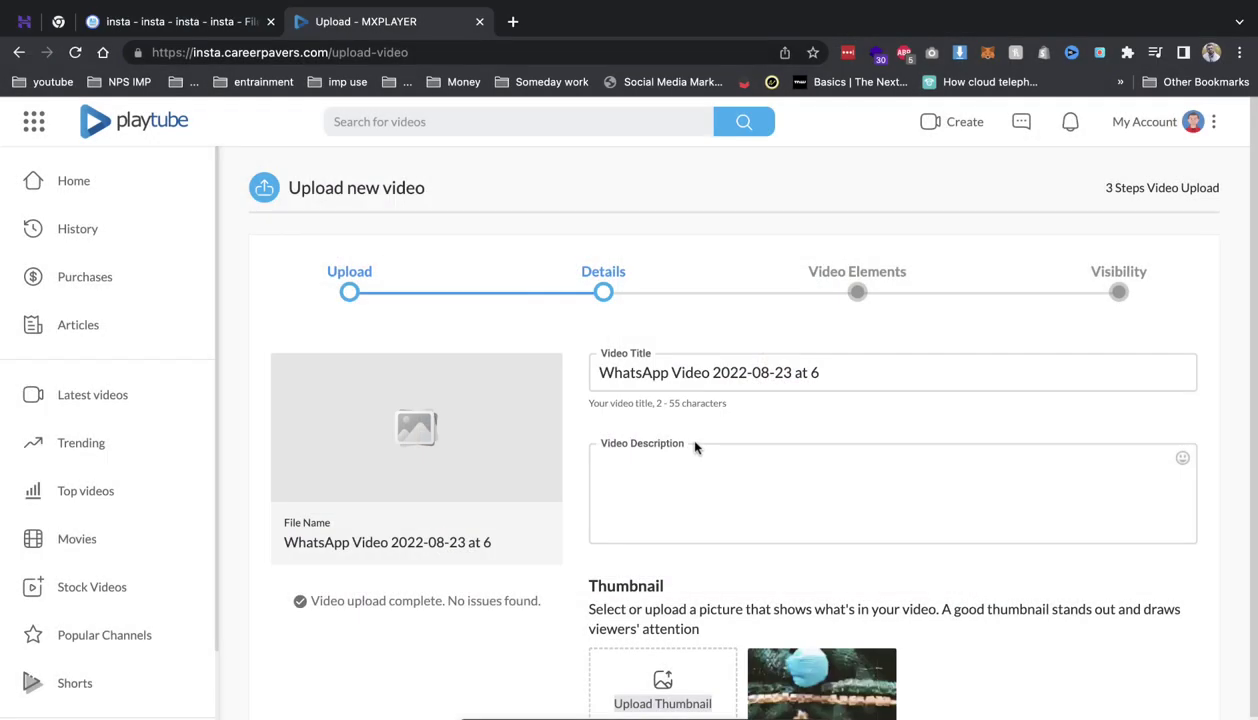
pyautogui.tripleClick(694, 302)
pyautogui.hotkey('ctrl', 'c')
pyautogui.click(724, 402)
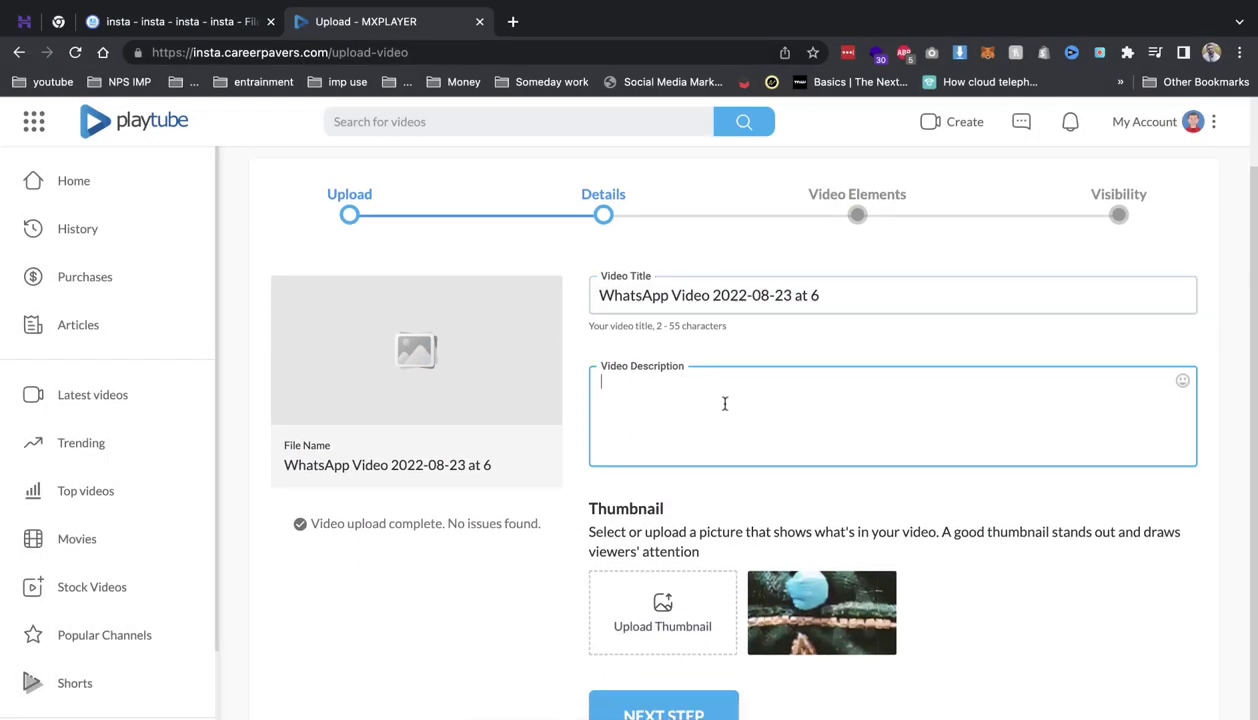
pyautogui.hotkey('ctrl', 'v')
# - Publish the video under the Music category with its title as a tag, then go to Shorts
pyautogui.click(688, 705)
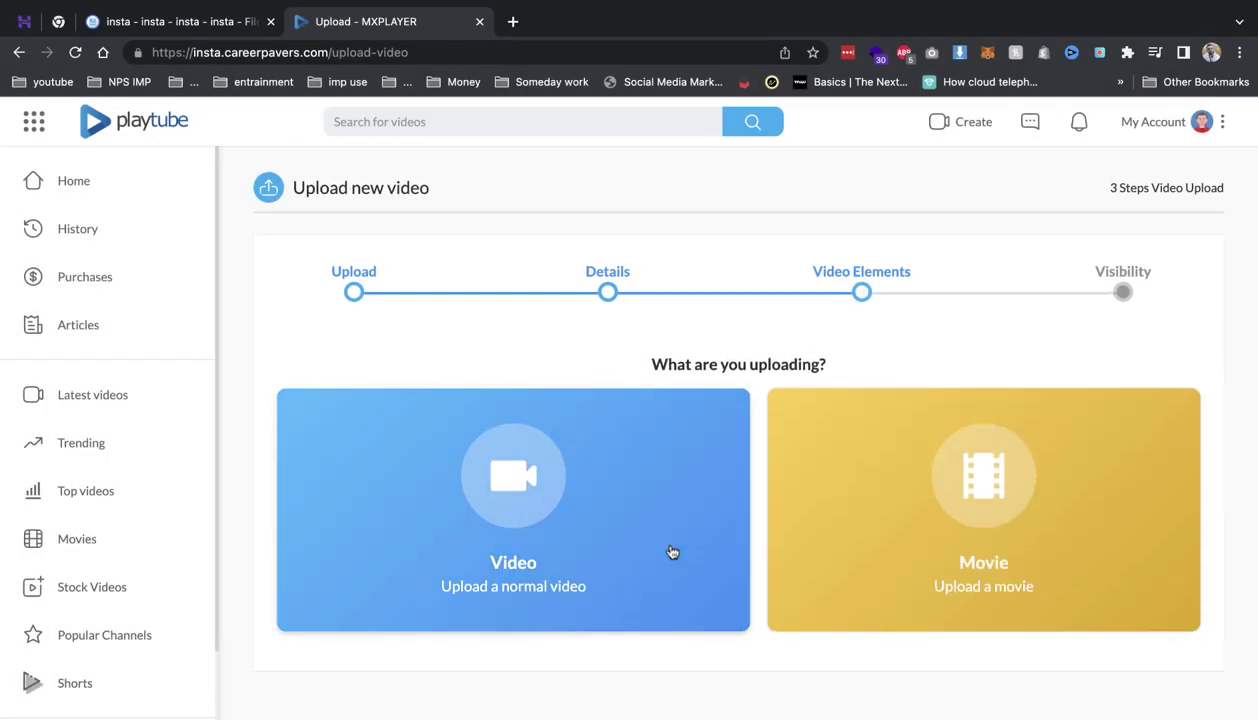
pyautogui.scroll(-3, 574, 596)
pyautogui.click(340, 704)
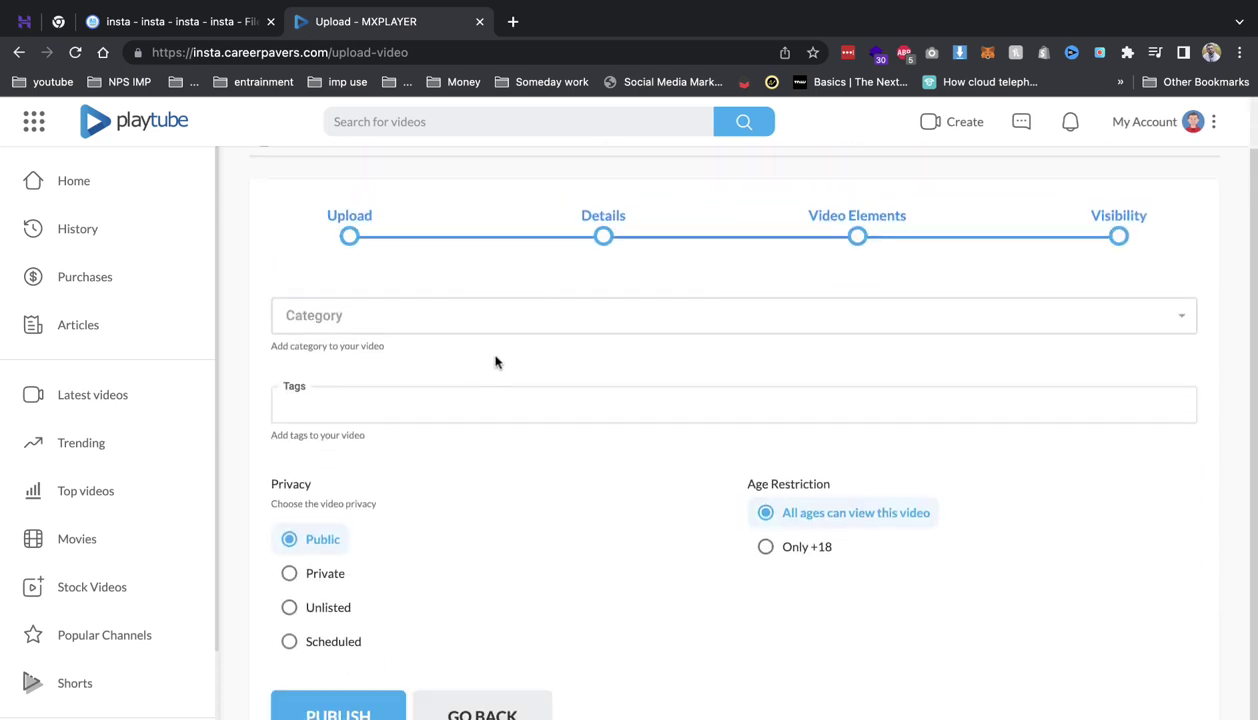
pyautogui.click(620, 324)
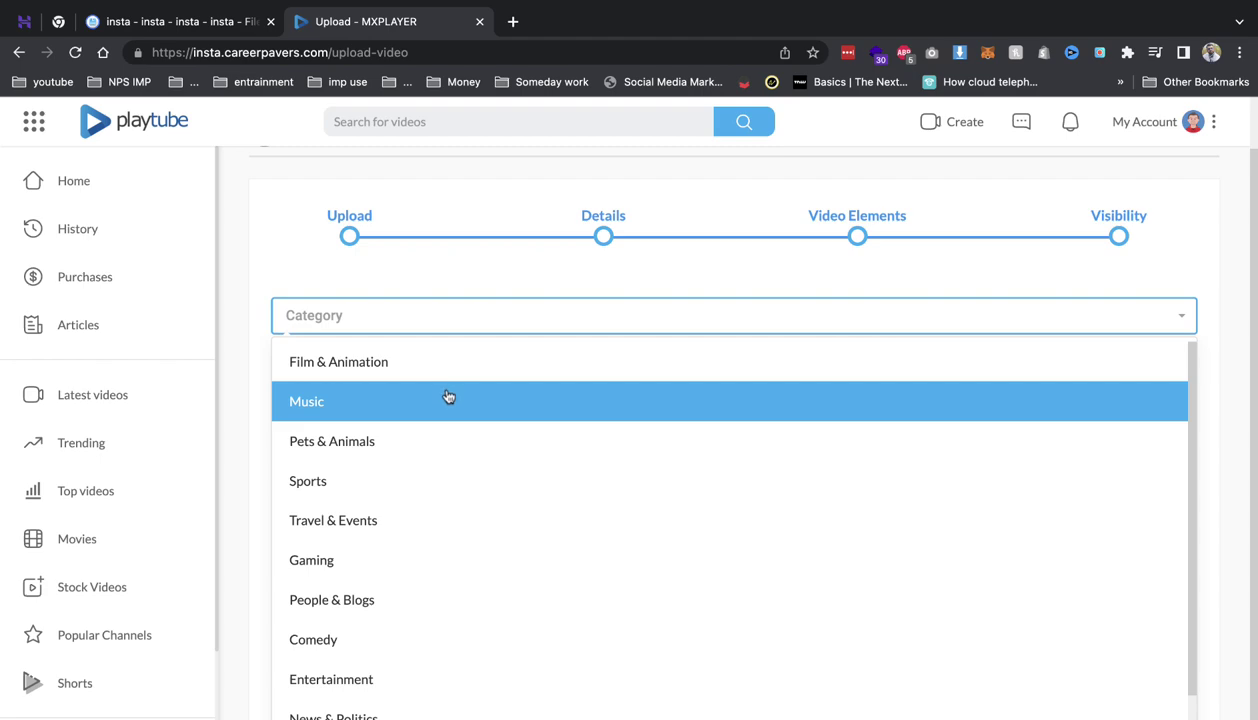
pyautogui.click(447, 398)
pyautogui.click(443, 405)
pyautogui.hotkey('ctrl', 'v')
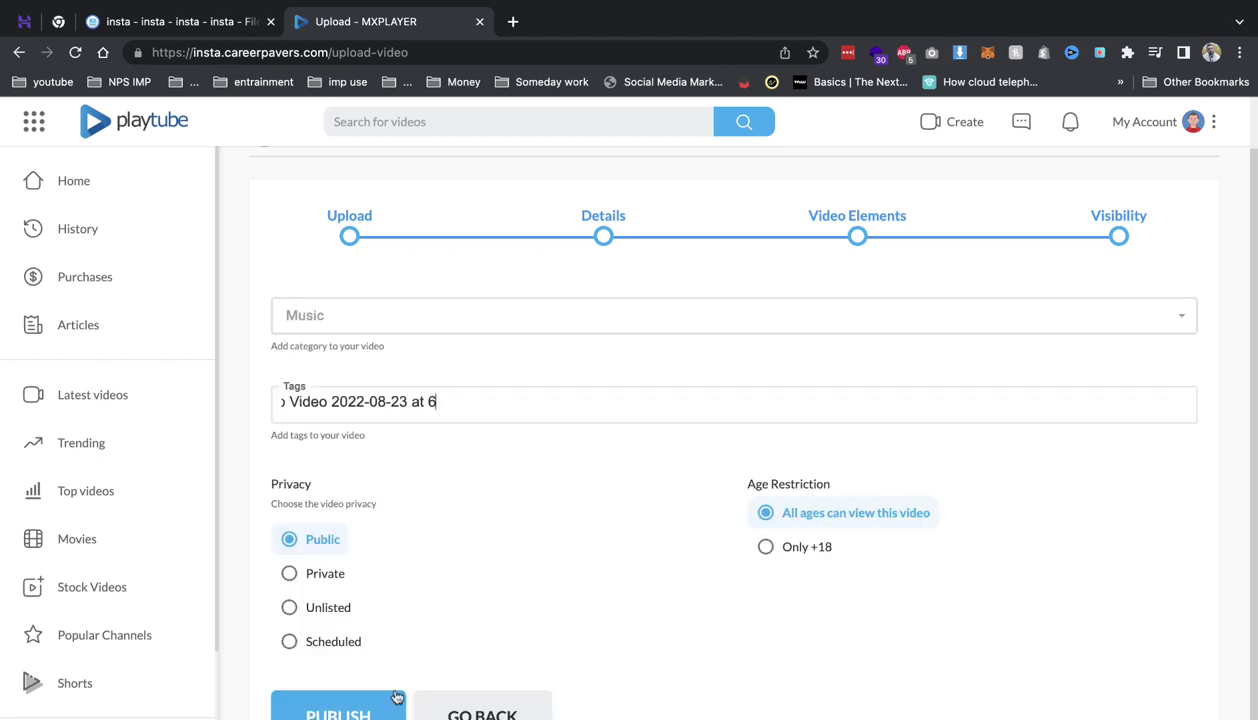
pyautogui.click(390, 707)
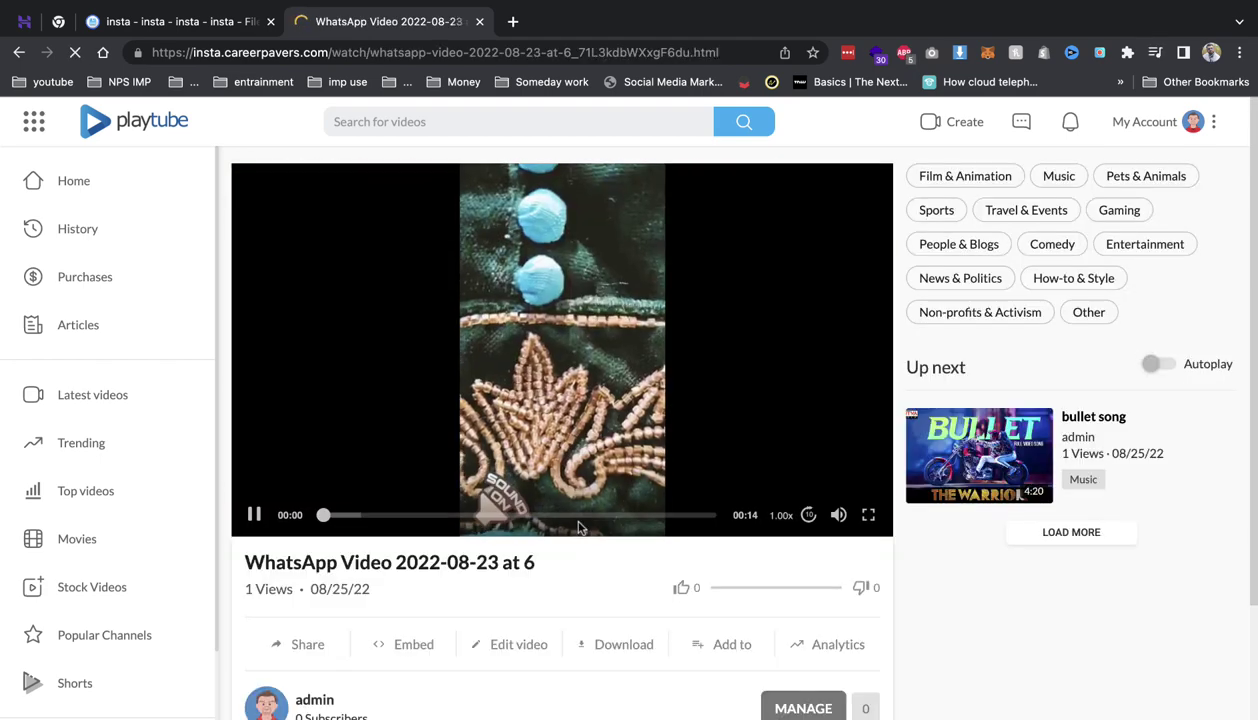
pyautogui.click(147, 677)
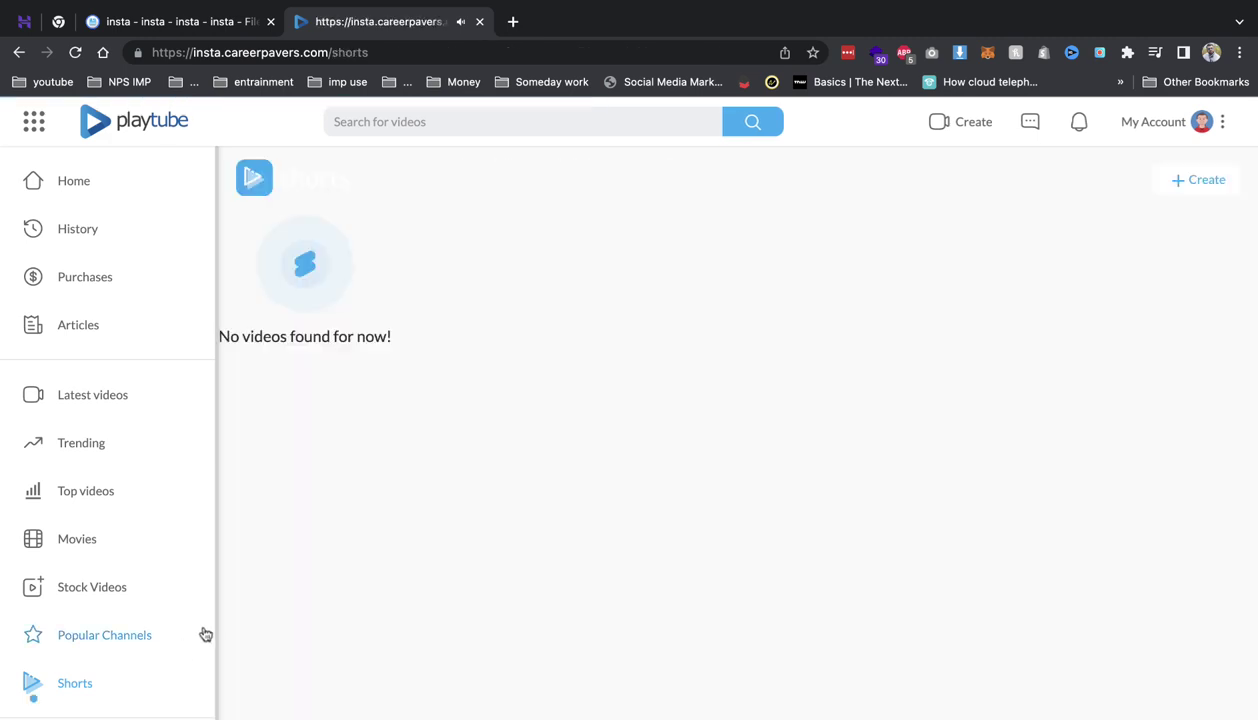
# - Upload the WhatsApp video as a new Short with the screenshot thumbnail and publish it
pyautogui.click(994, 136)
pyautogui.click(986, 235)
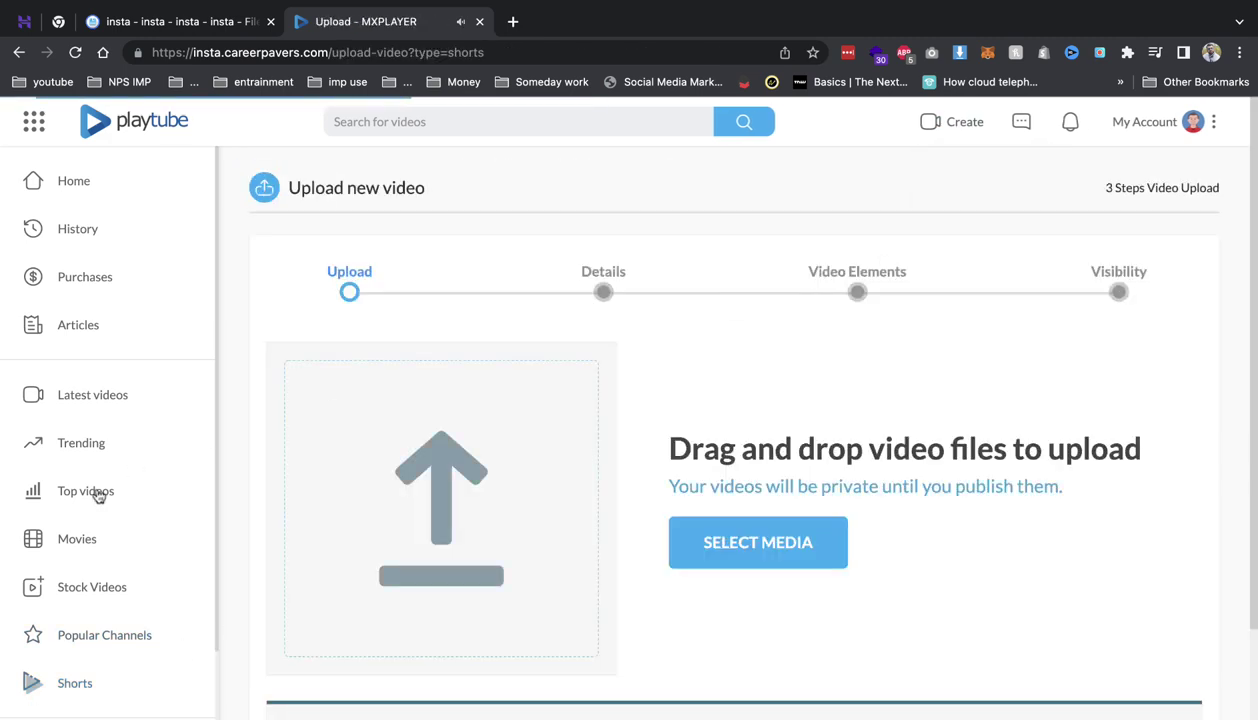
pyautogui.click(713, 543)
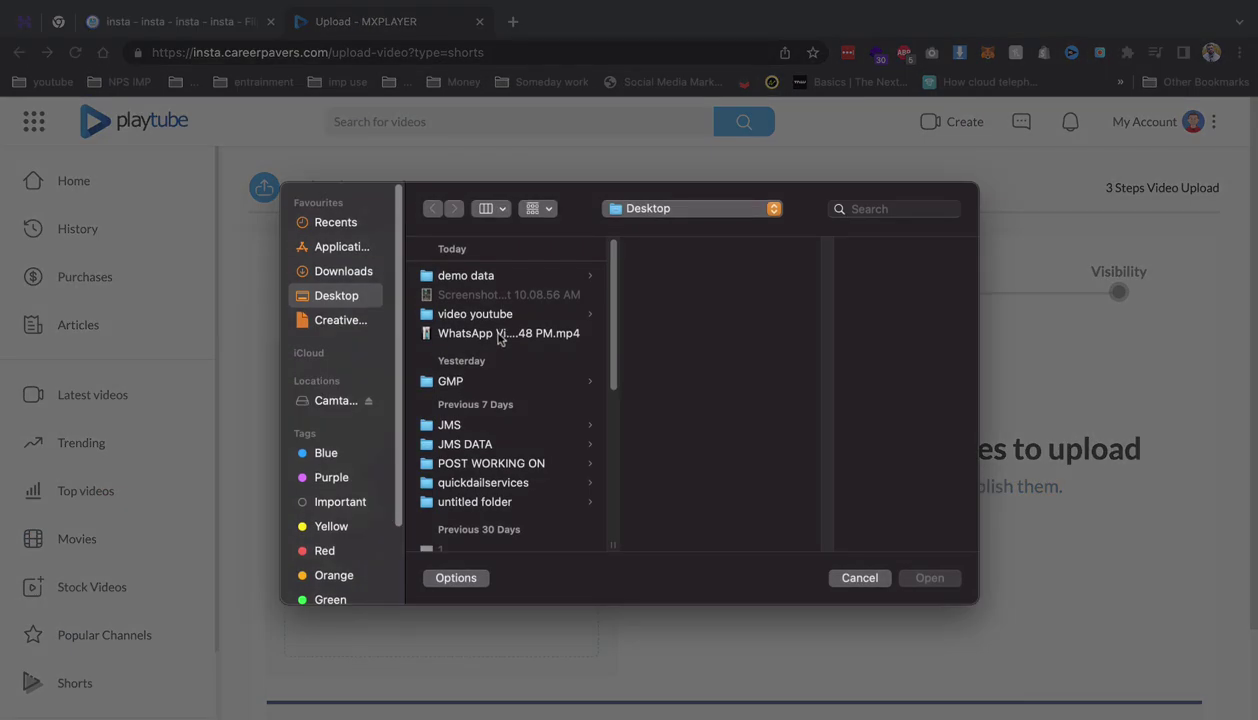
pyautogui.doubleClick(499, 334)
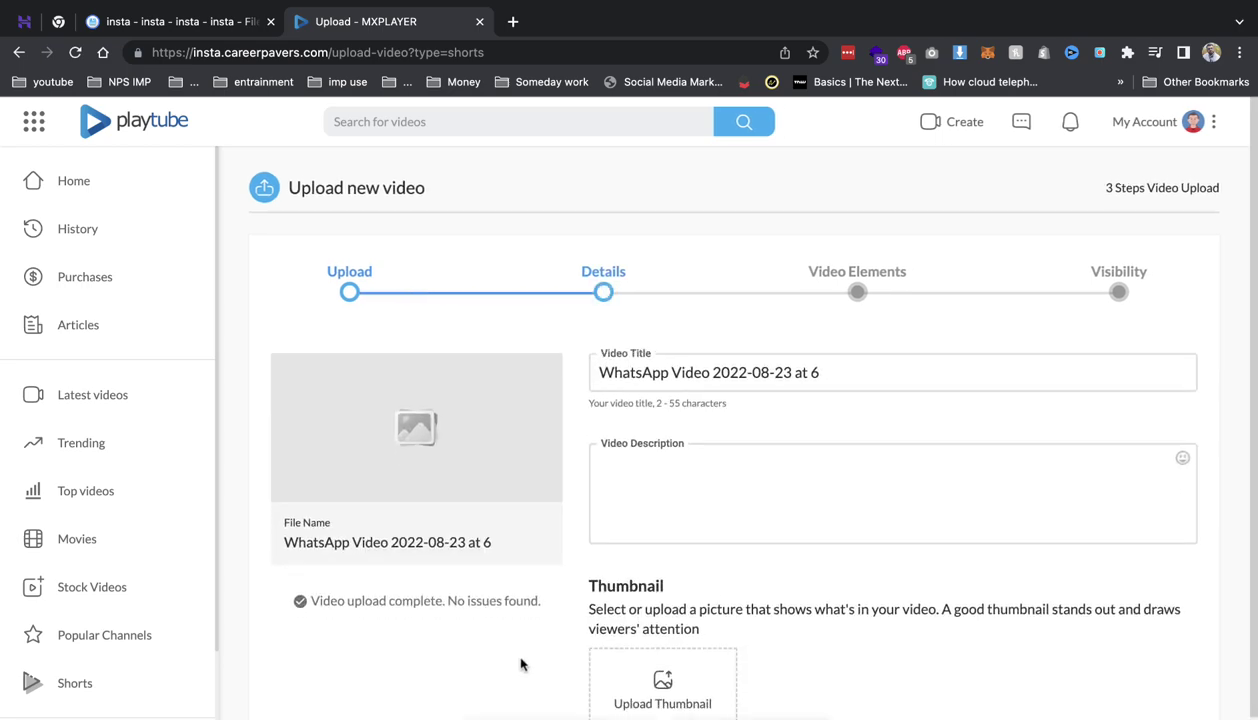
pyautogui.click(688, 480)
pyautogui.click(672, 658)
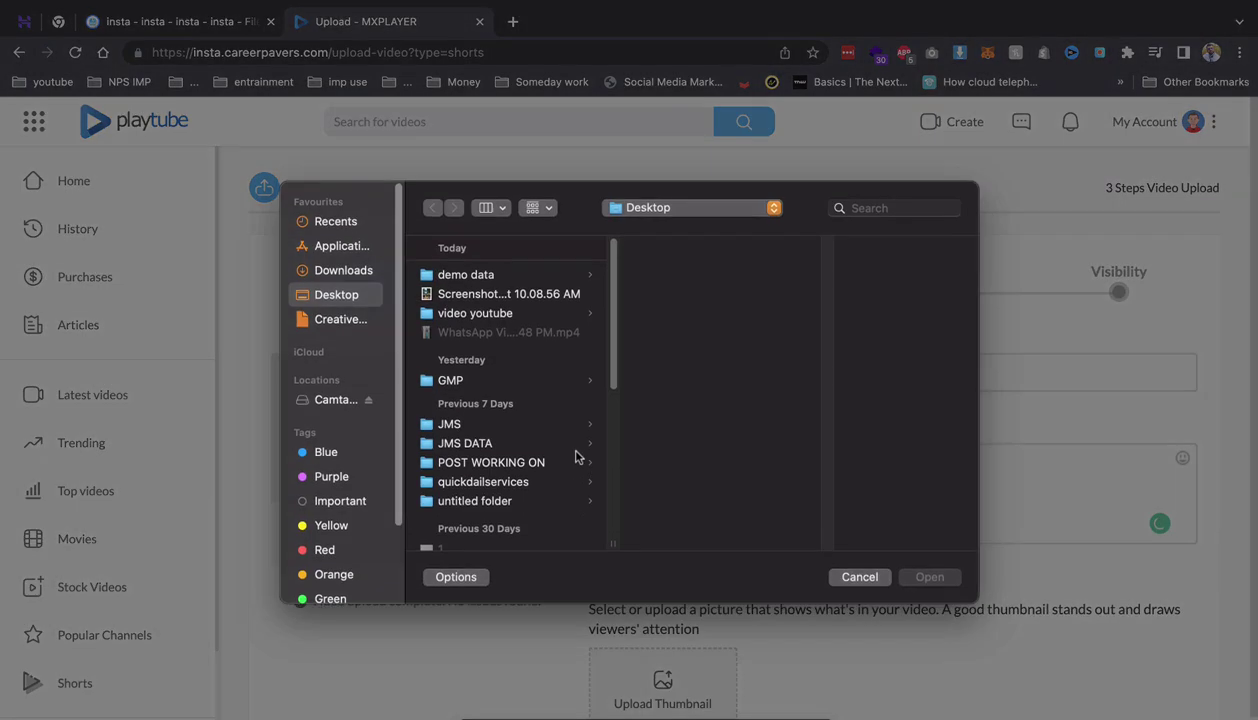
pyautogui.doubleClick(483, 293)
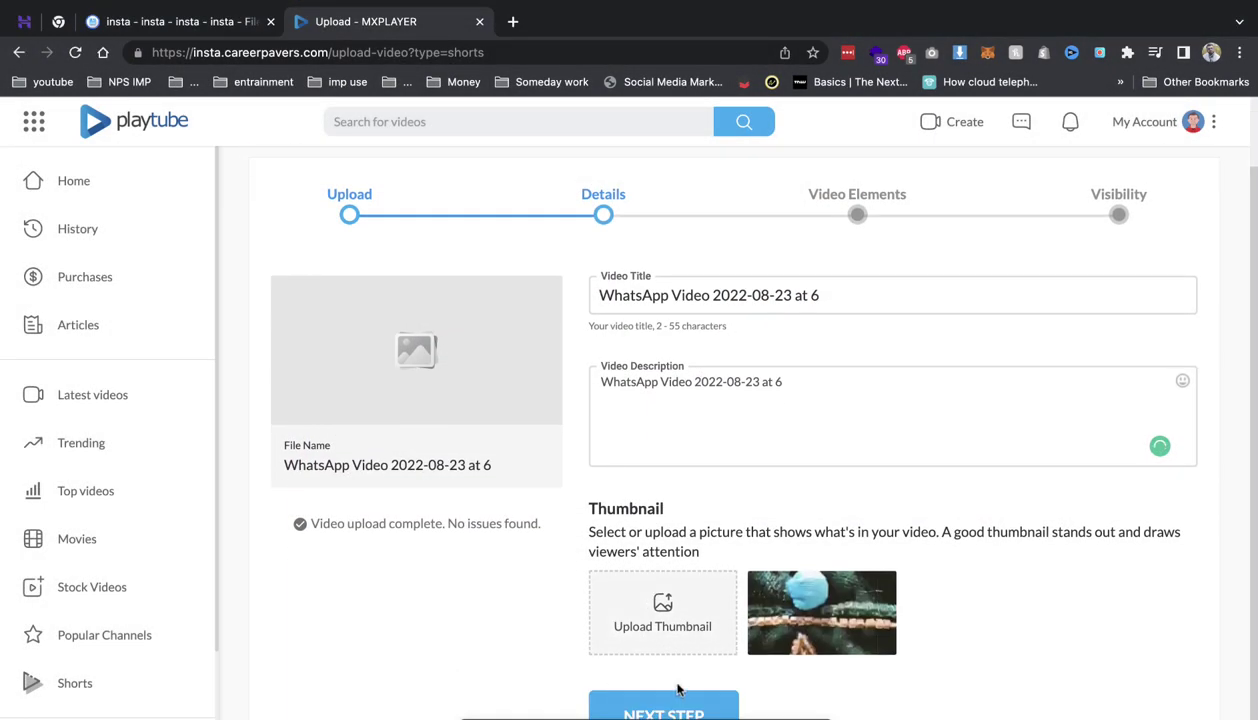
pyautogui.click(677, 702)
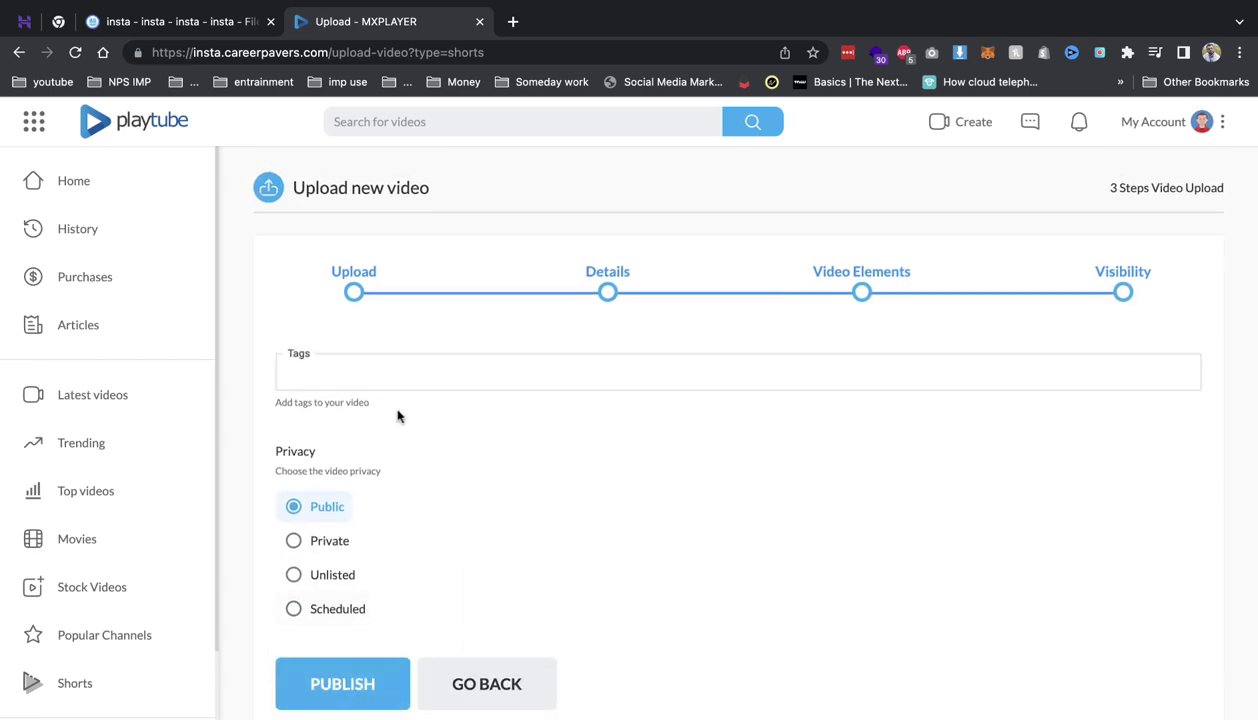
pyautogui.click(388, 673)
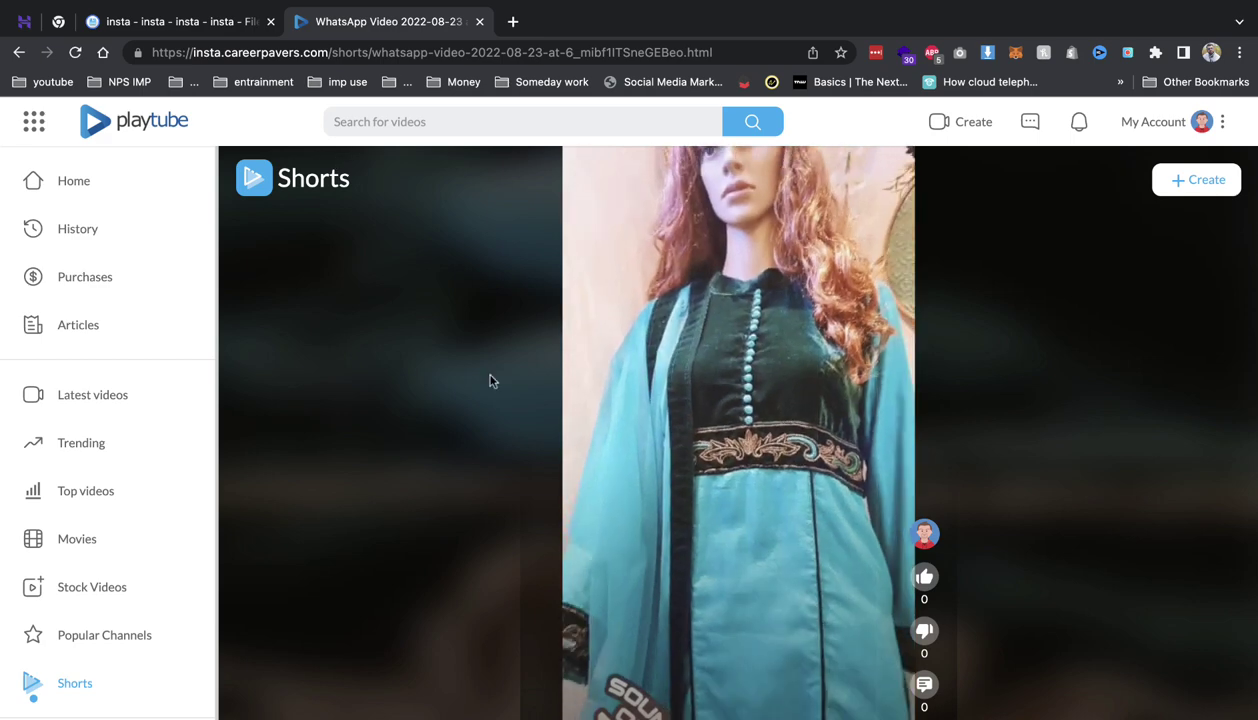
# - Pause the Short, check the home page's Trending and Shorts rows, and open the account menu
pyautogui.click(872, 402)
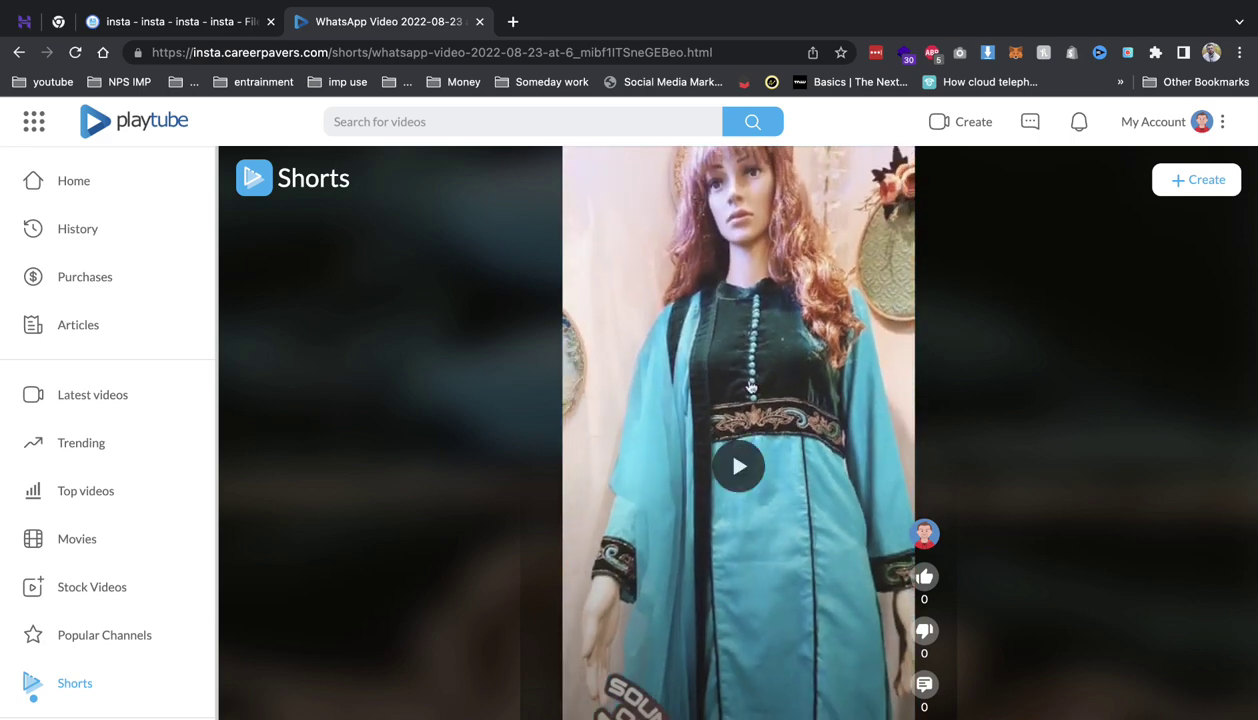
pyautogui.click(111, 198)
pyautogui.scroll(-3, 440, 460)
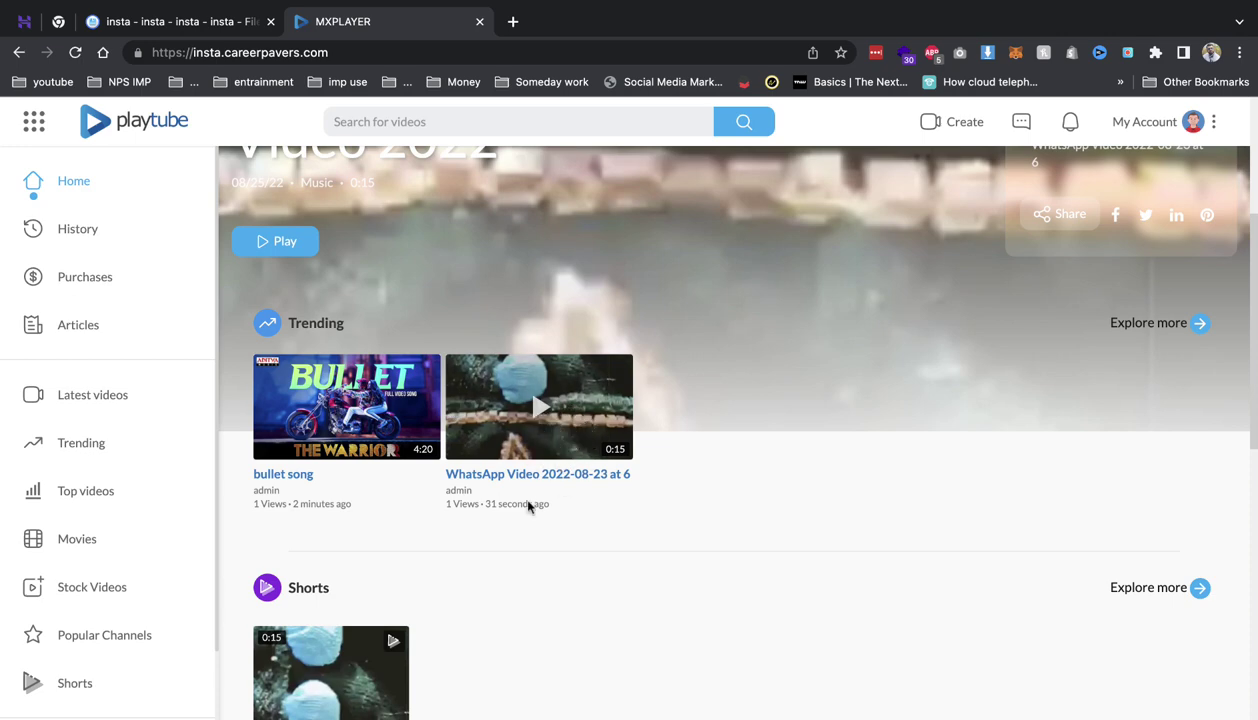
pyautogui.scroll(-3, 450, 480)
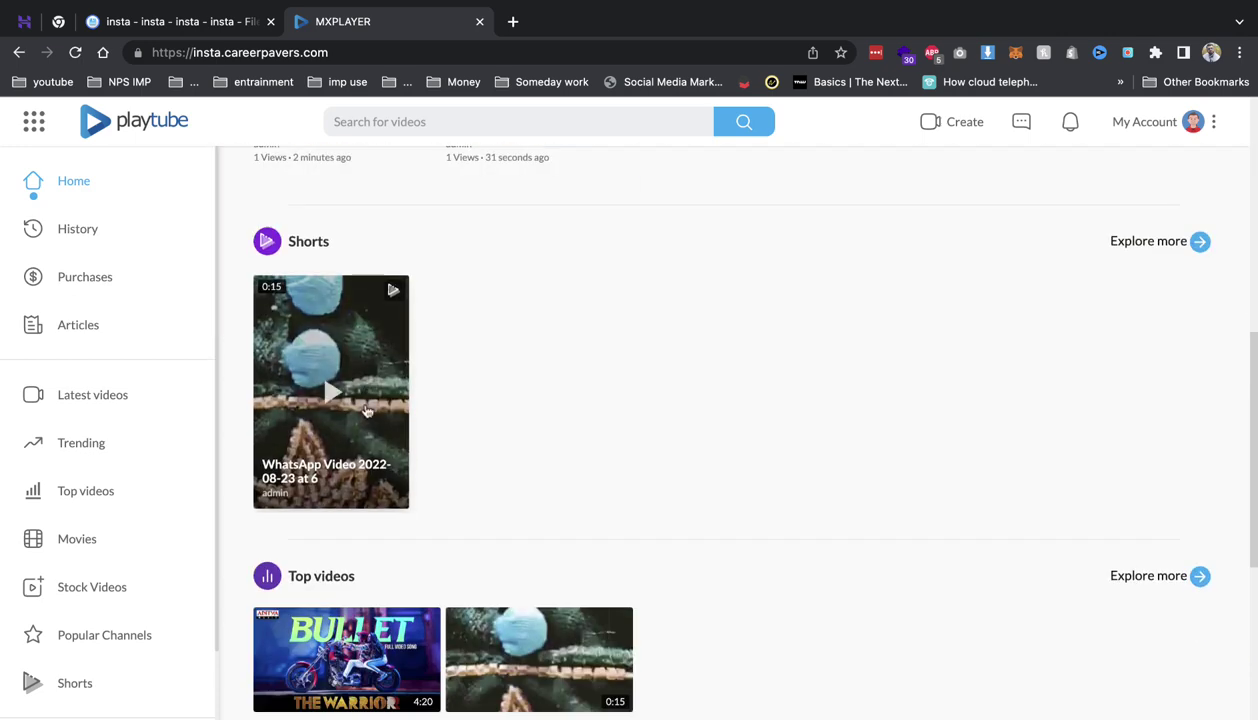
pyautogui.scroll(2, 366, 410)
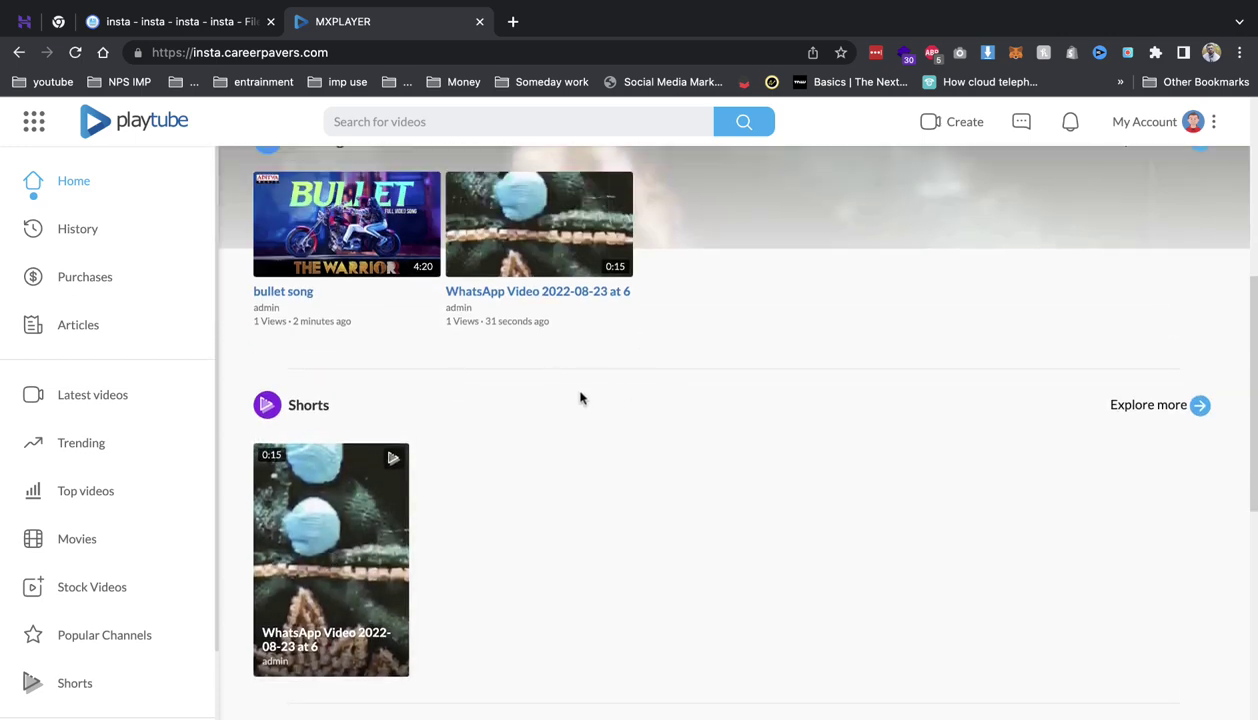
pyautogui.click(1210, 124)
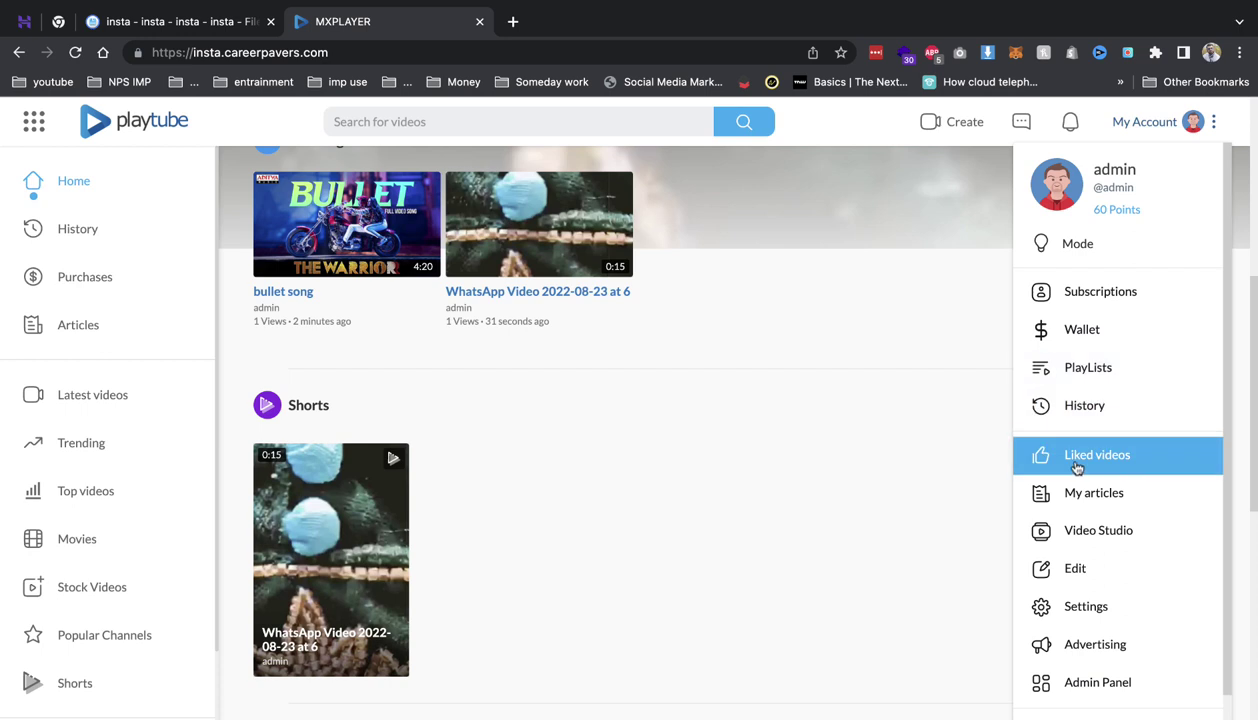
# - Switch Monetization on under Profile in account settings, then go to the Balance page
pyautogui.click(1100, 606)
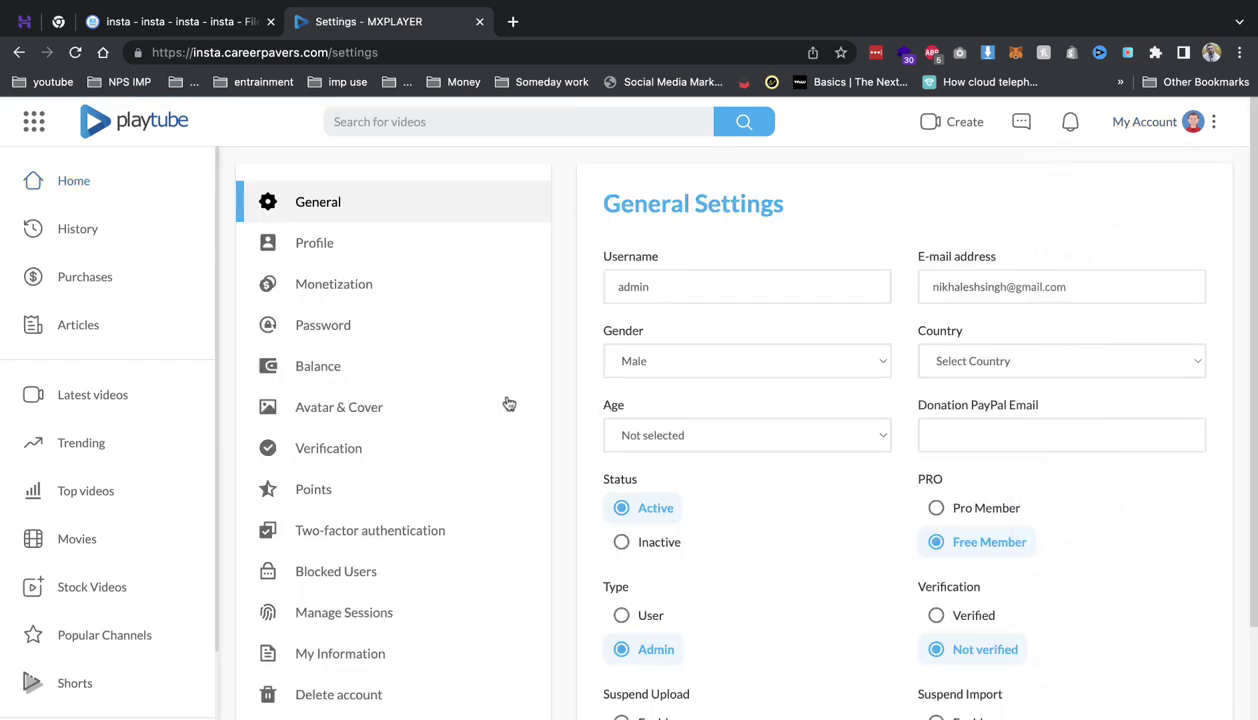
pyautogui.scroll(-1, 827, 494)
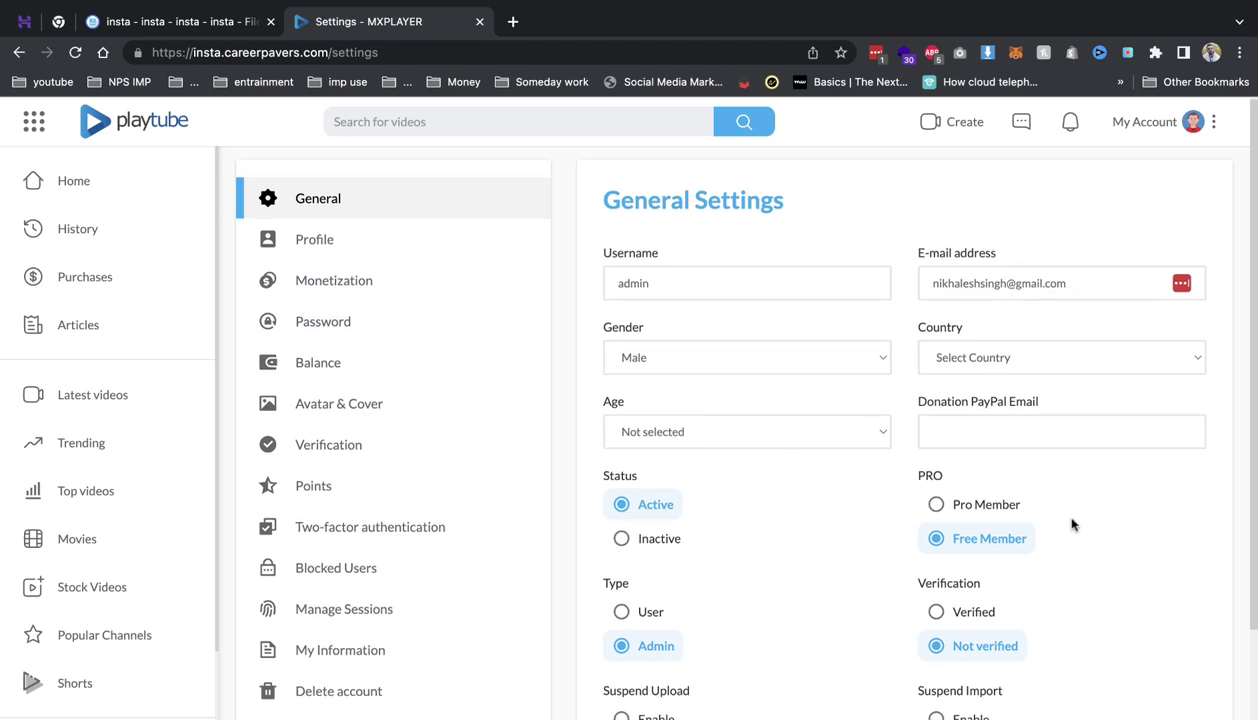
pyautogui.scroll(-5, 845, 571)
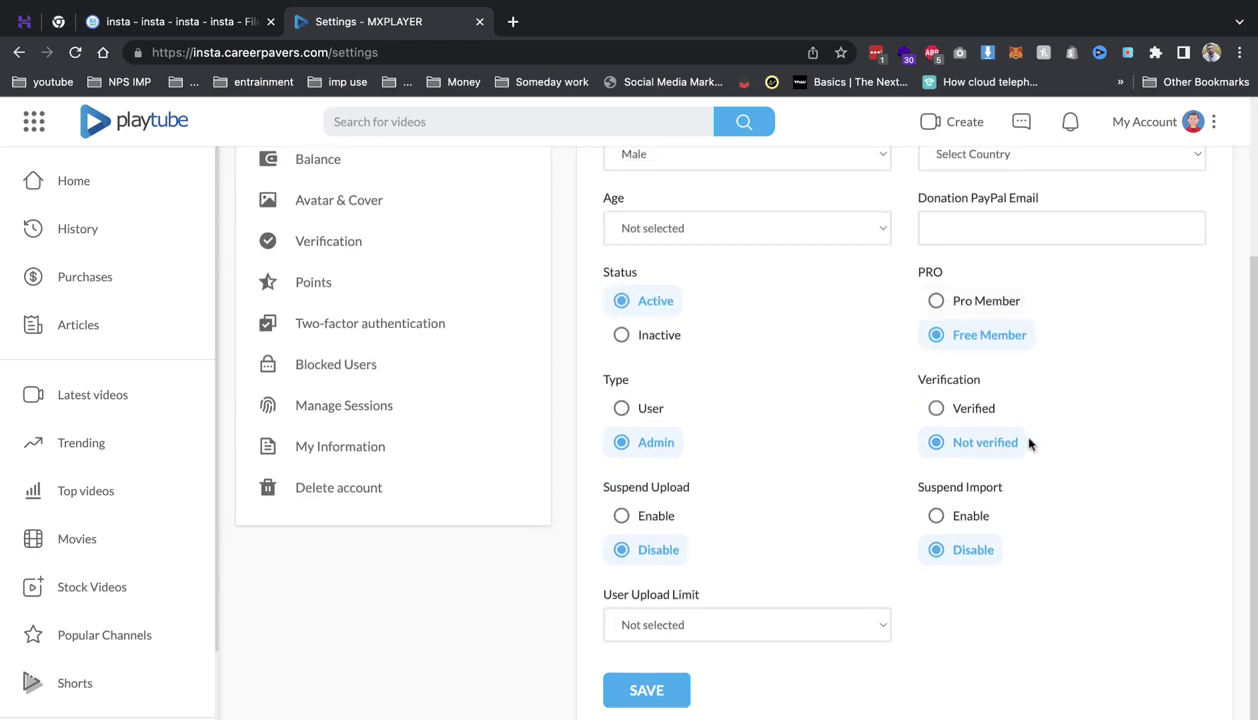
pyautogui.scroll(1, 1005, 444)
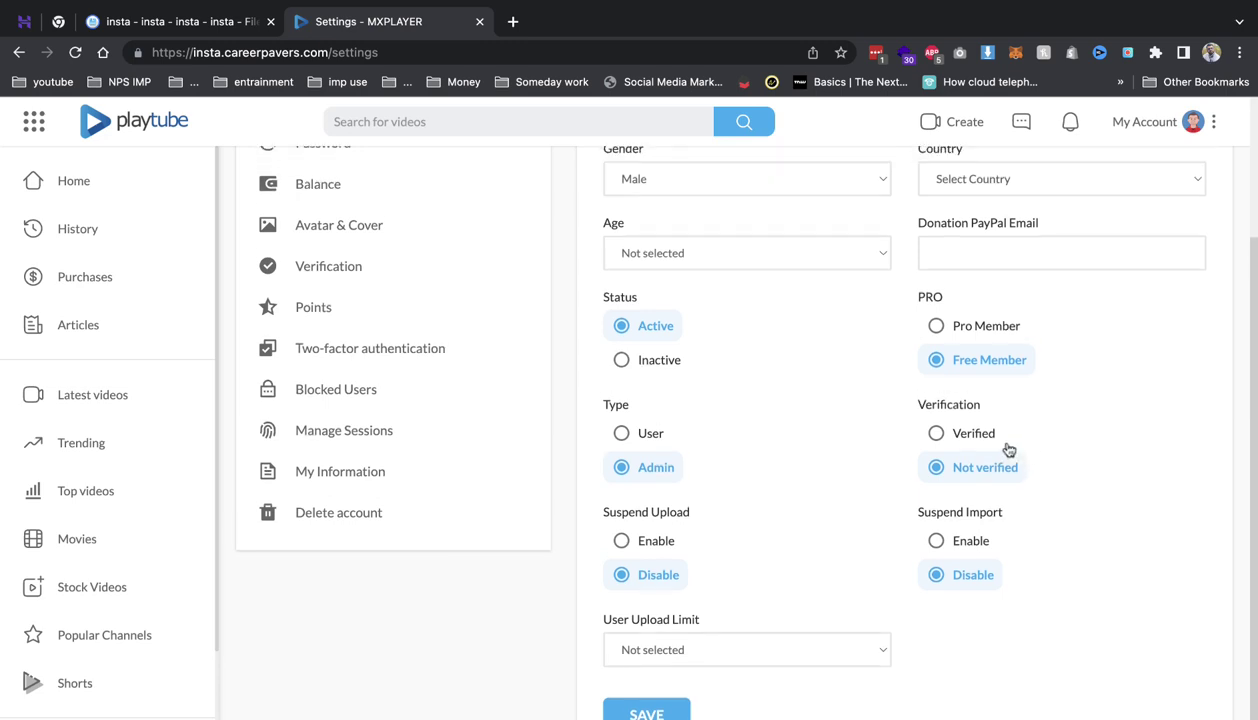
pyautogui.scroll(4, 870, 403)
pyautogui.click(431, 258)
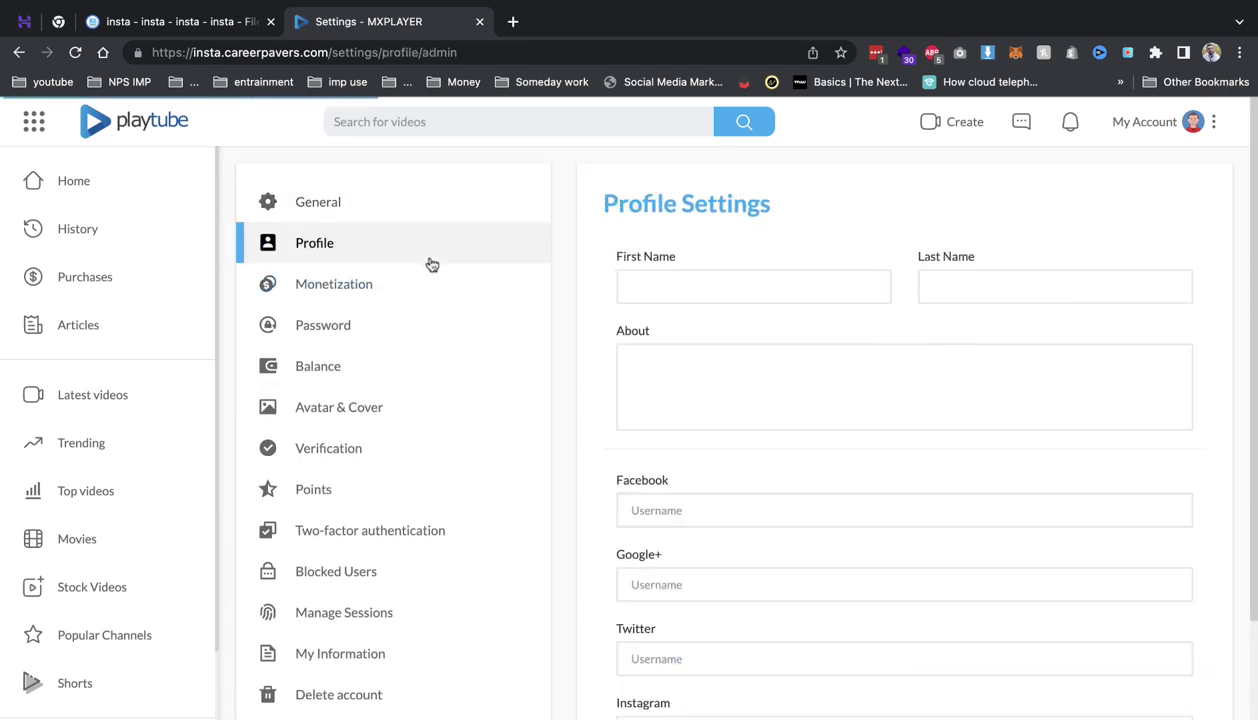
pyautogui.click(430, 279)
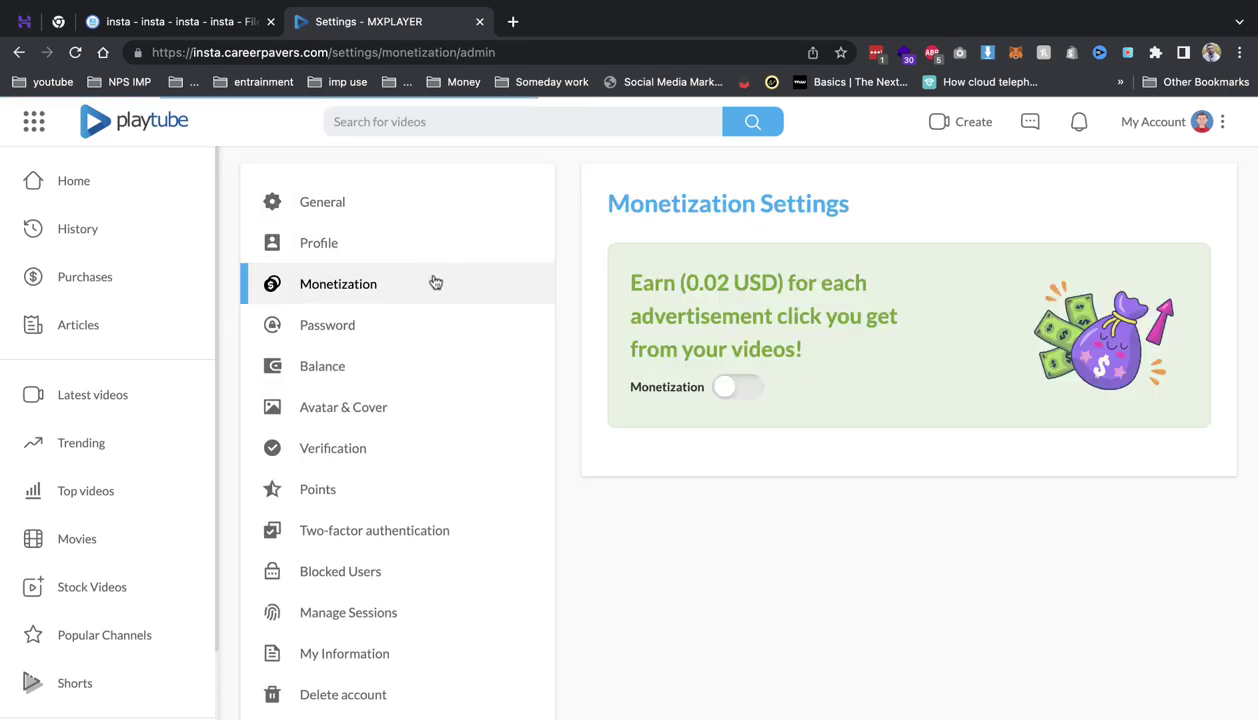
pyautogui.click(734, 393)
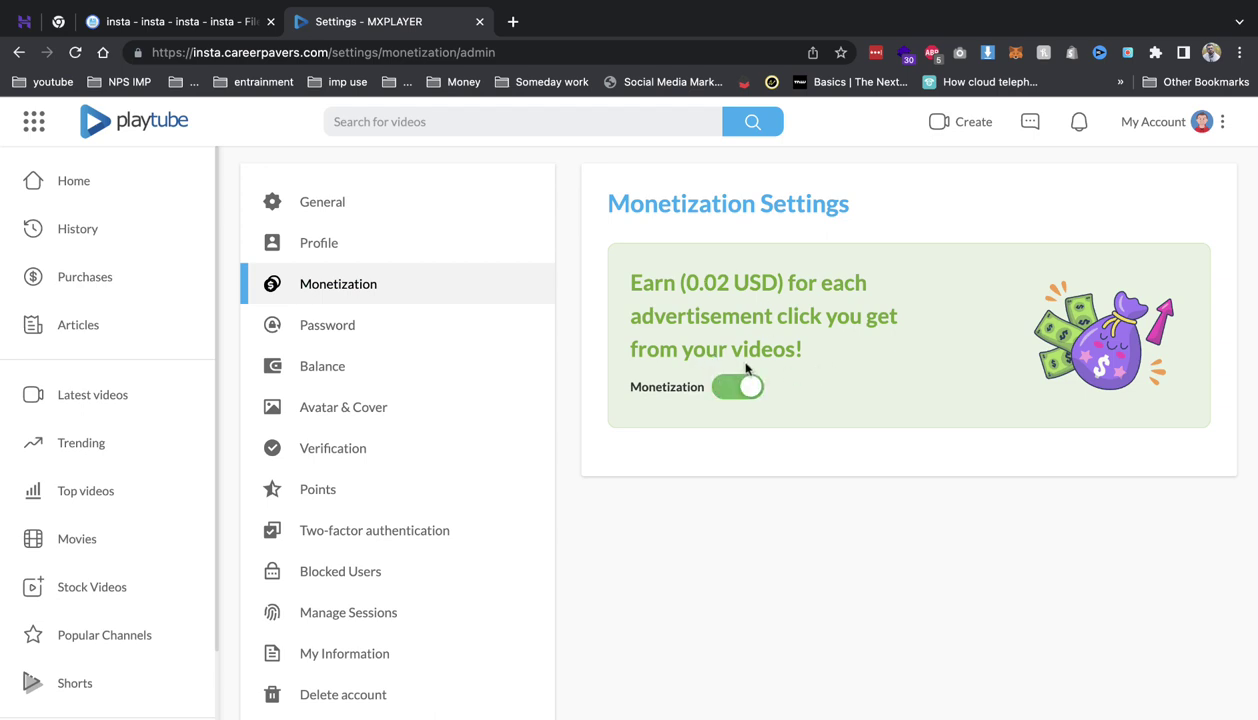
pyautogui.click(434, 379)
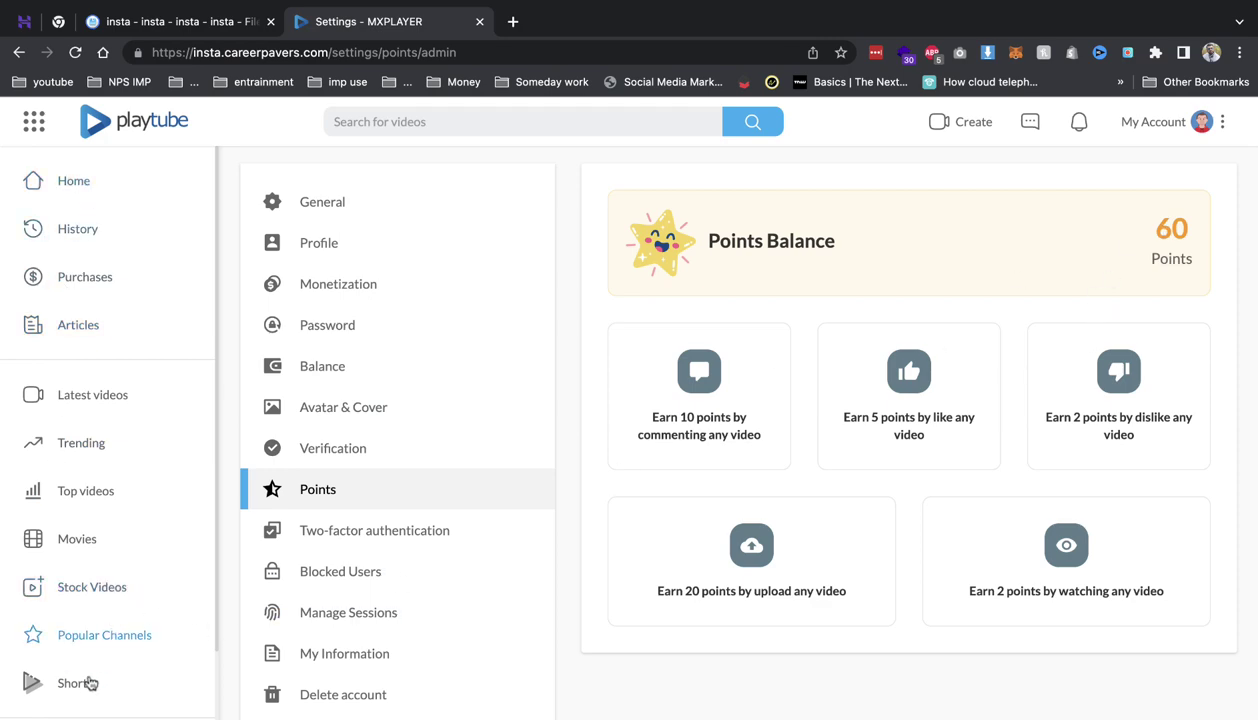
# - Go from Shorts and Home to the Points page in account settings
pyautogui.click(75, 683)
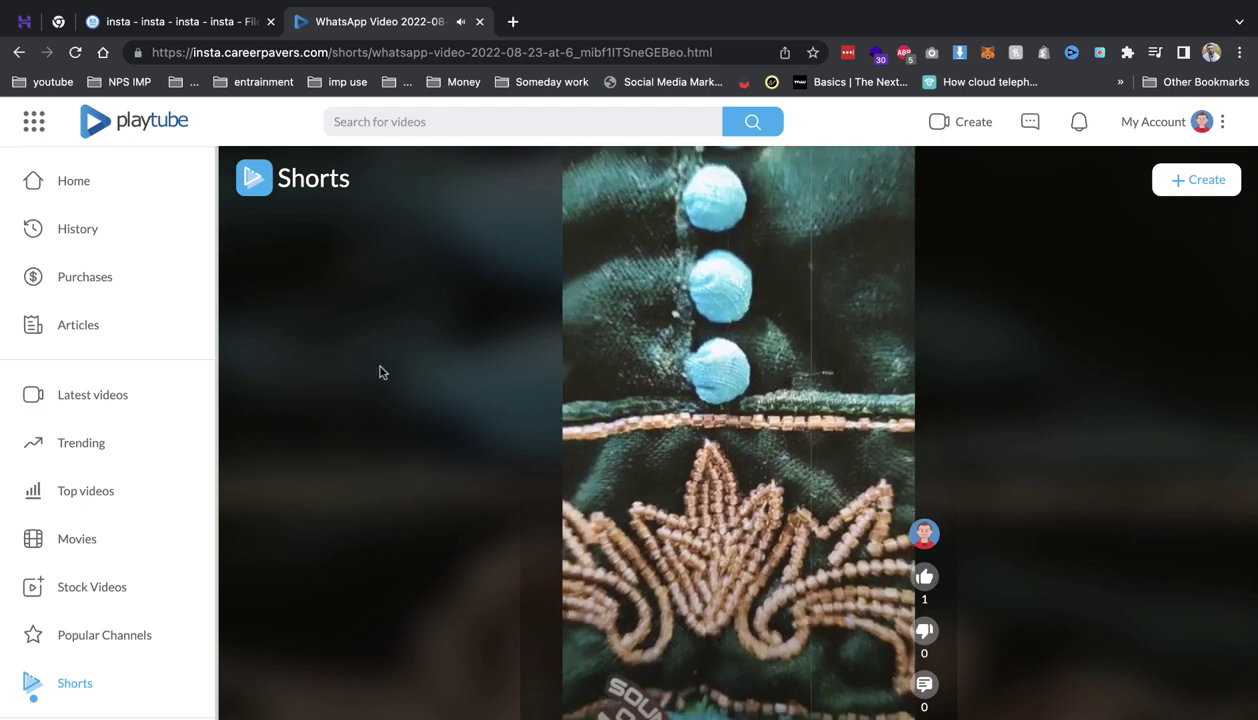
pyautogui.click(82, 190)
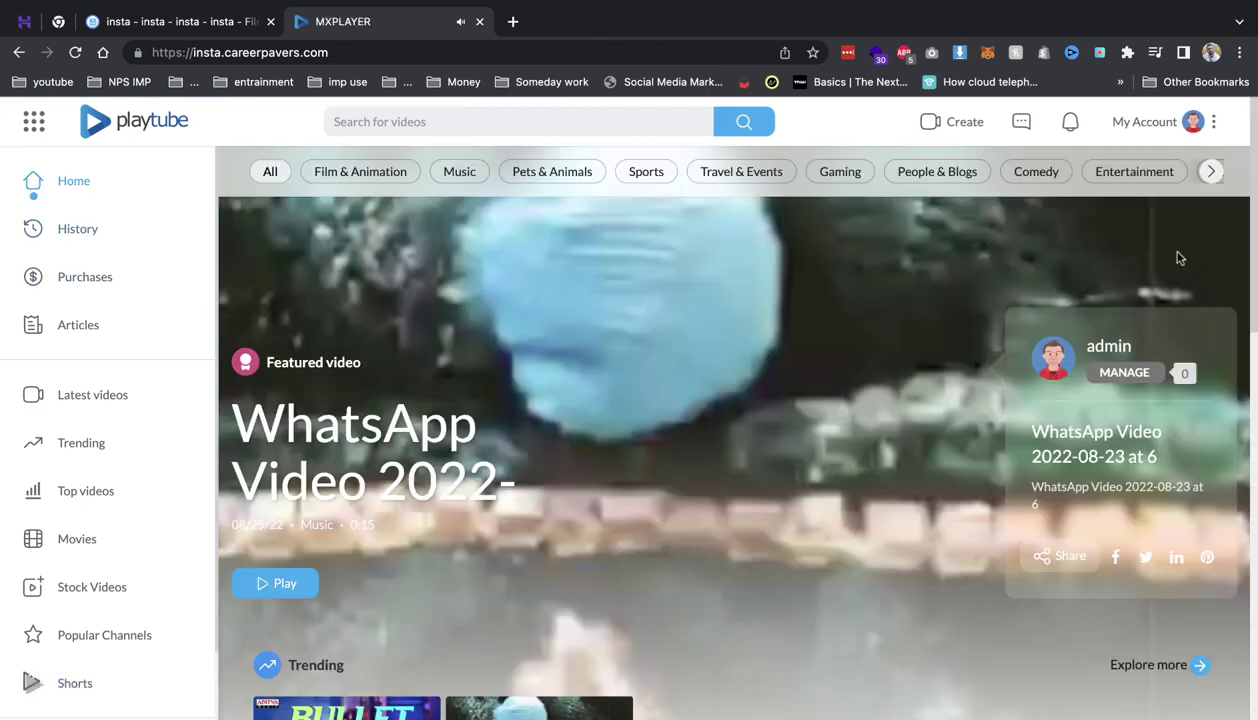
pyautogui.click(1172, 125)
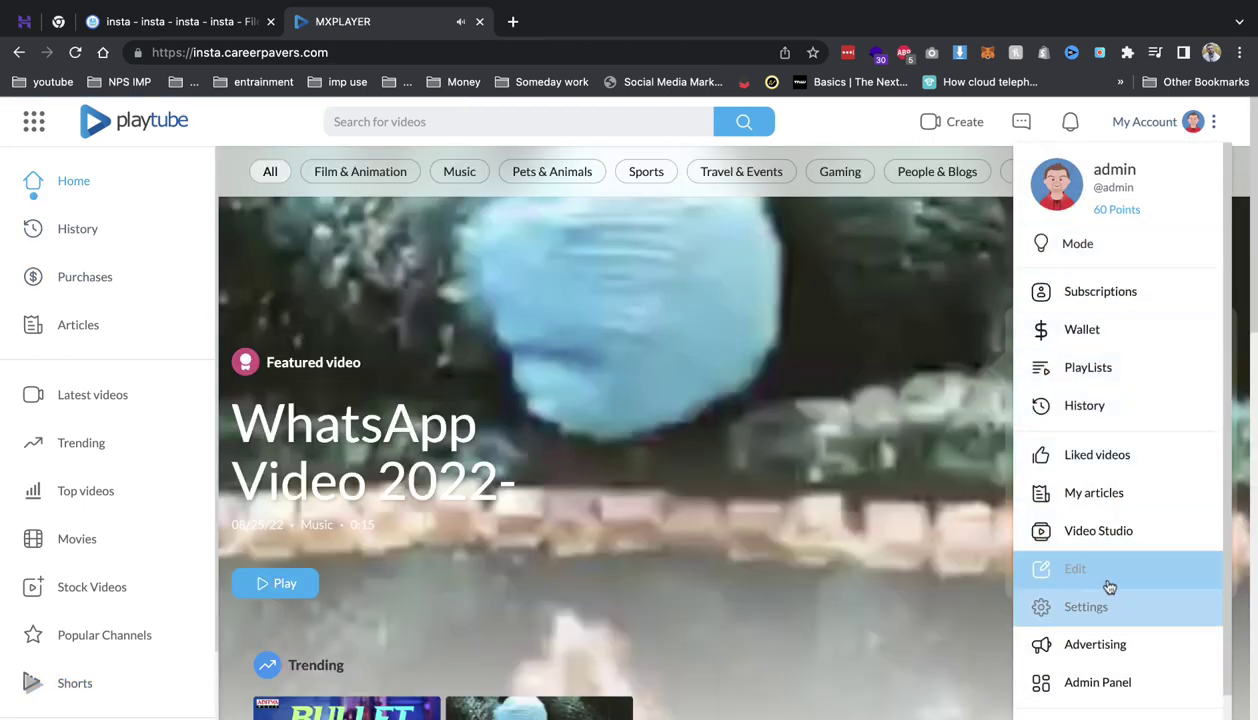
pyautogui.click(1108, 612)
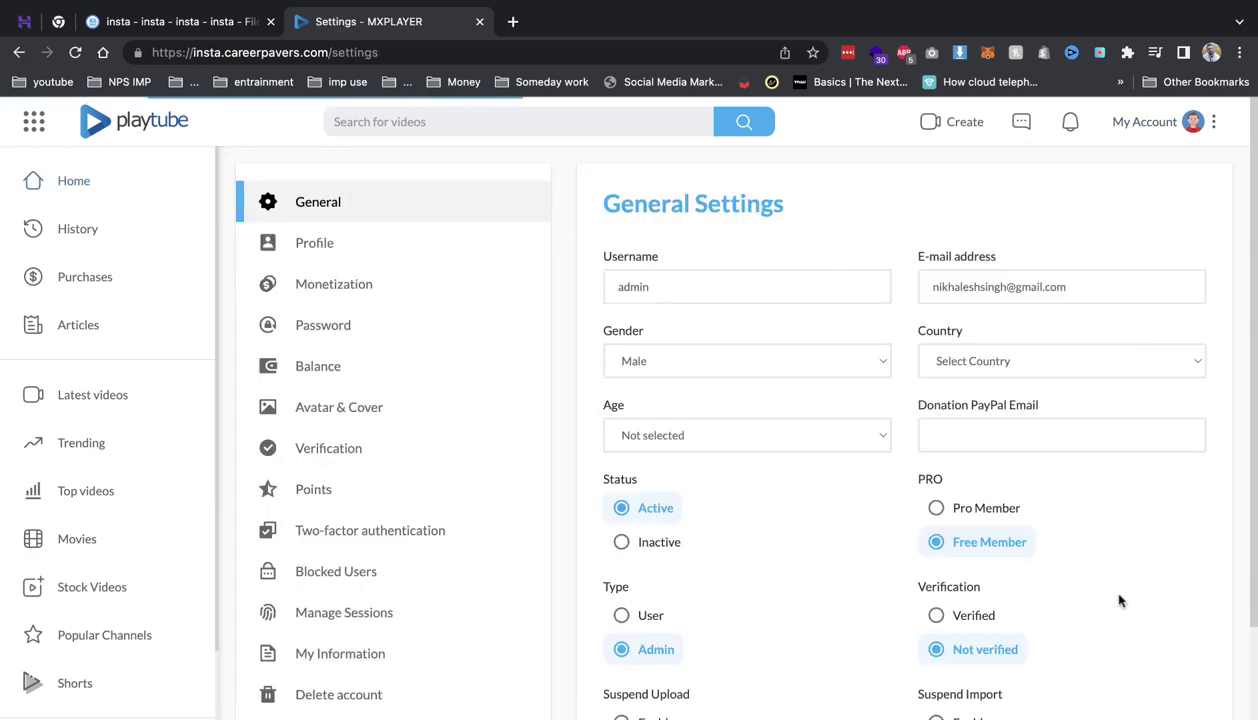
pyautogui.click(328, 482)
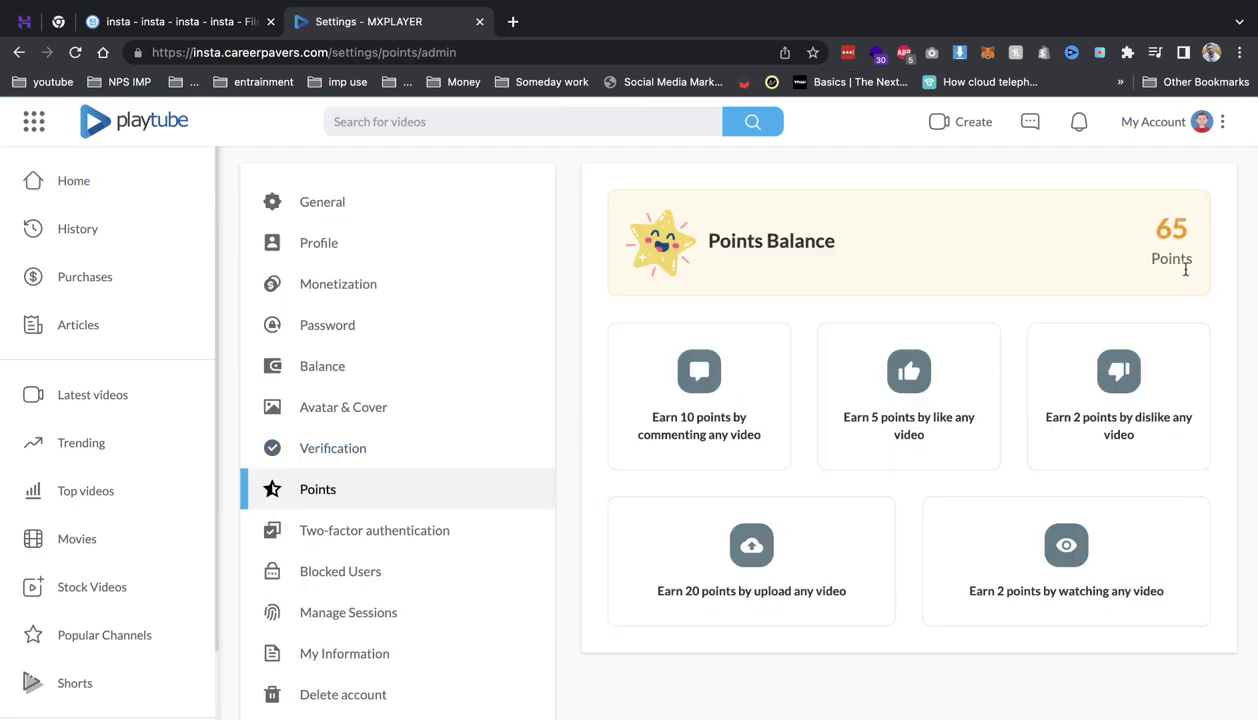
# - Highlight the points balance and the comment, like, upload and watch reward rules, then open Verification
pyautogui.moveTo(1174, 237); pyautogui.dragTo(1195, 224)
pyautogui.moveTo(646, 434); pyautogui.dragTo(795, 454)
pyautogui.moveTo(842, 416); pyautogui.dragTo(1142, 445)
pyautogui.click(764, 590)
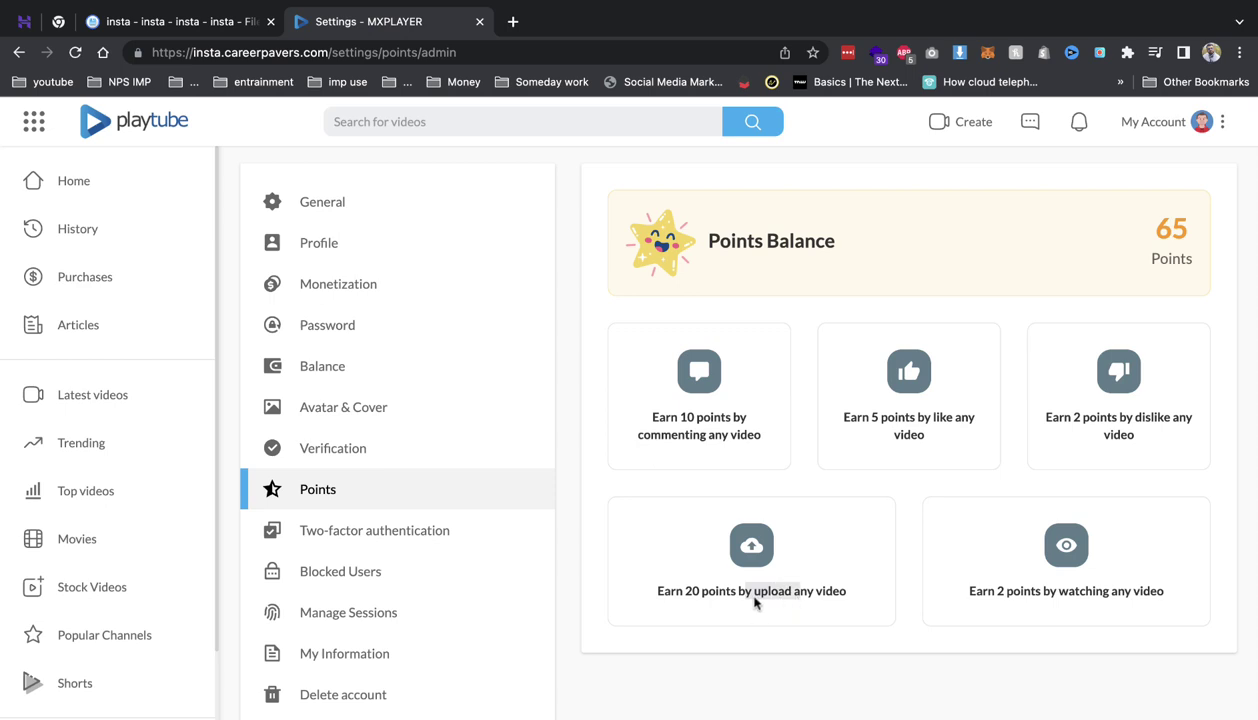
pyautogui.tripleClick(755, 597)
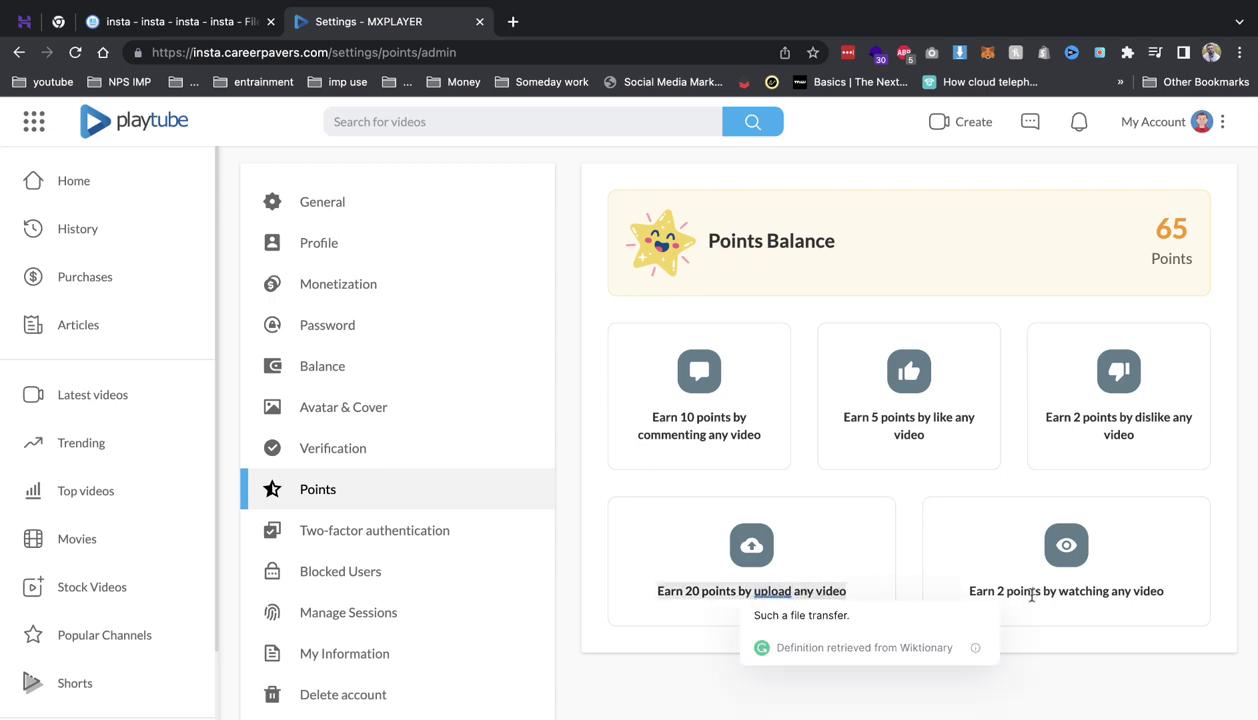
pyautogui.doubleClick(1048, 591)
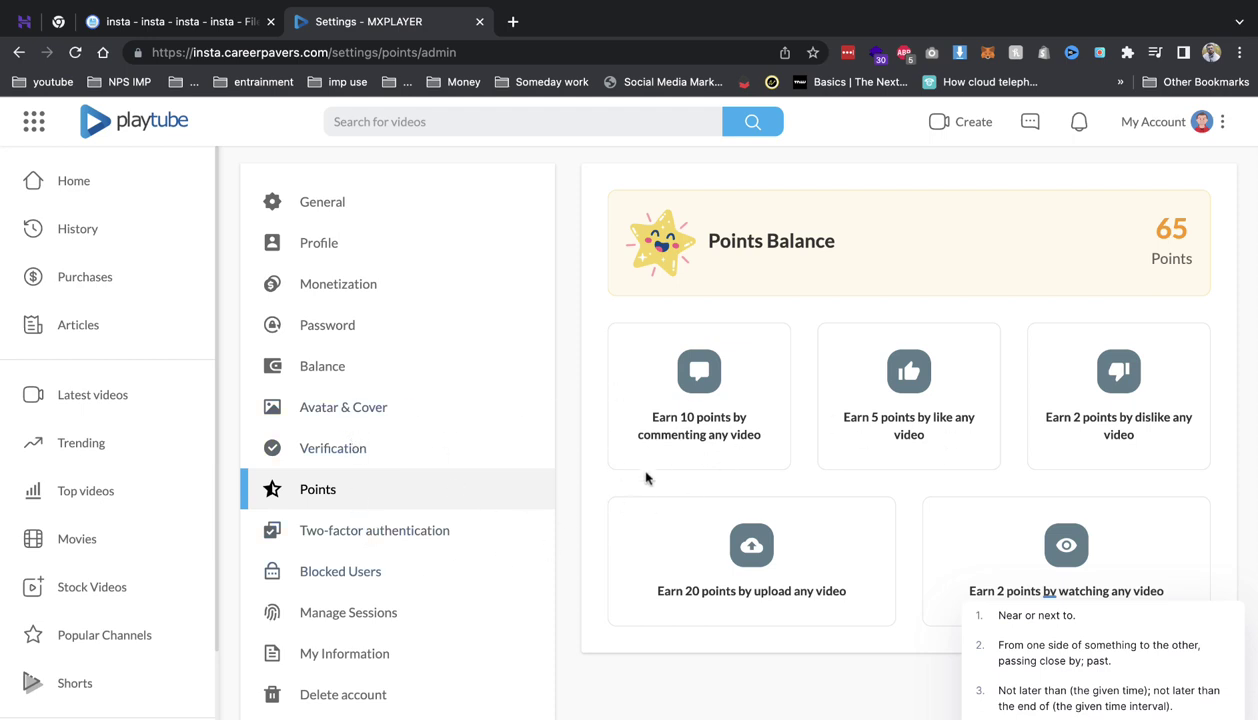
pyautogui.click(380, 453)
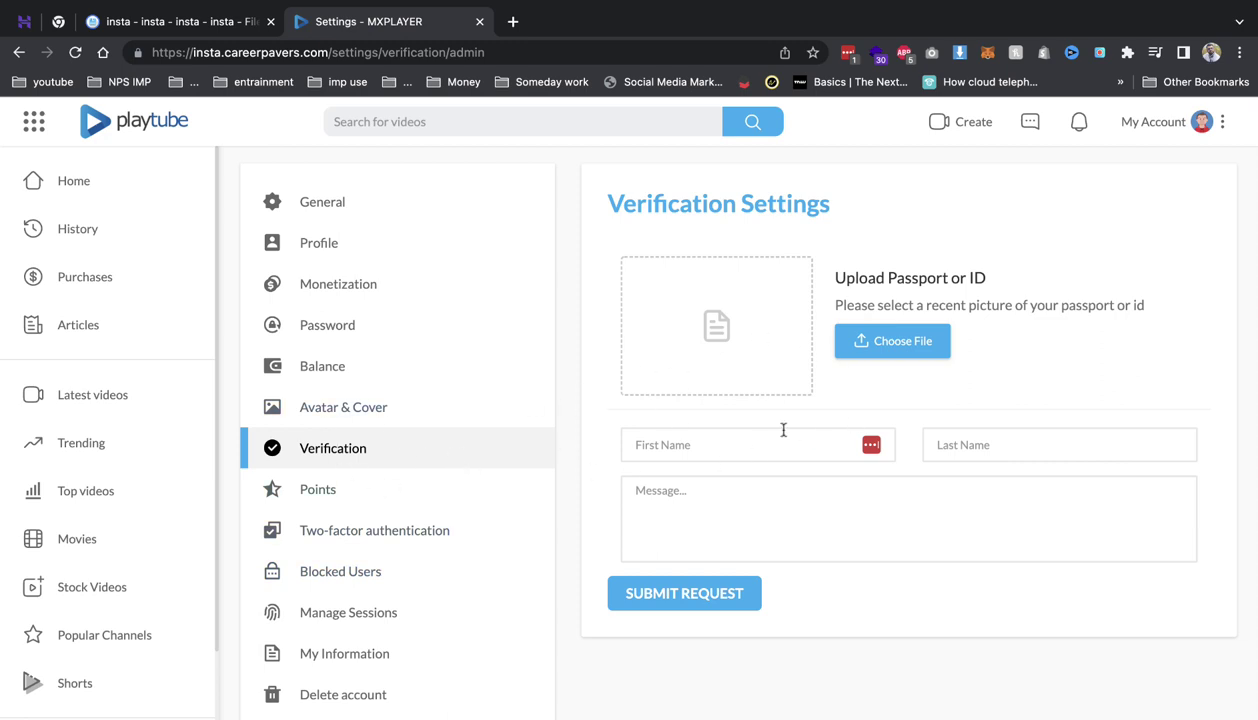
pyautogui.click(1180, 118)
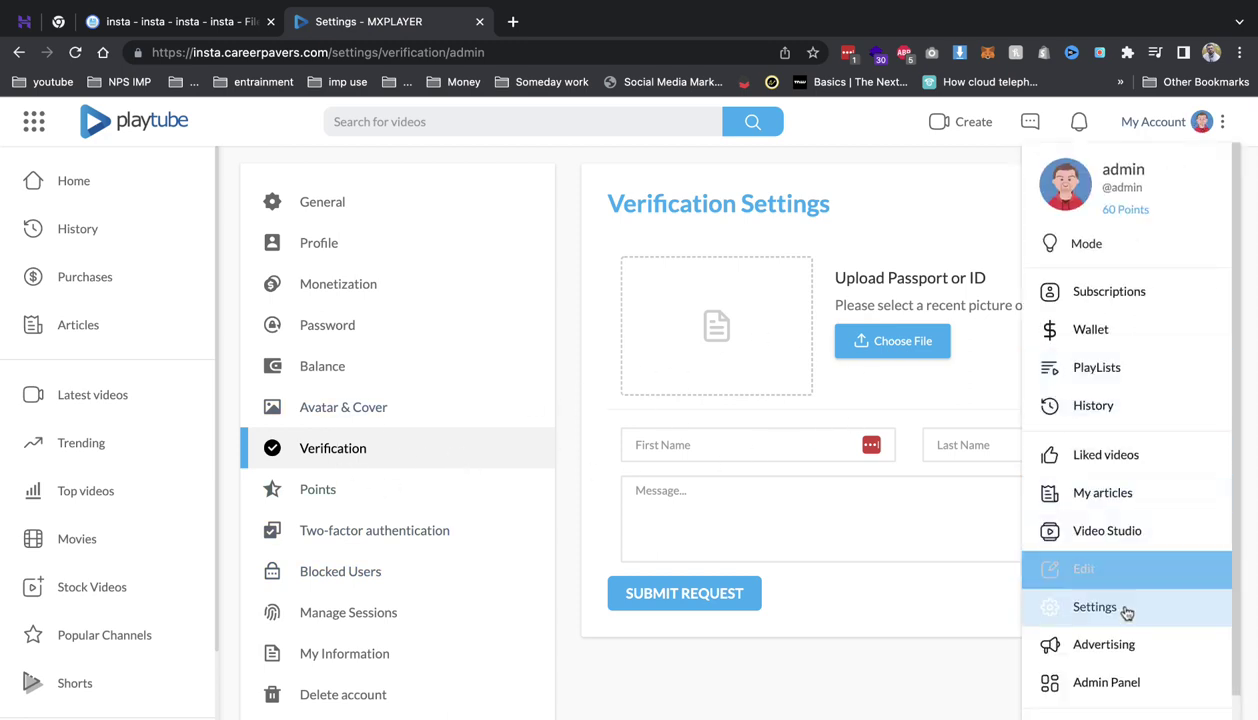
# - Start a new ad and fill its name, URL and title from autofill suggestions
pyautogui.click(1200, 644)
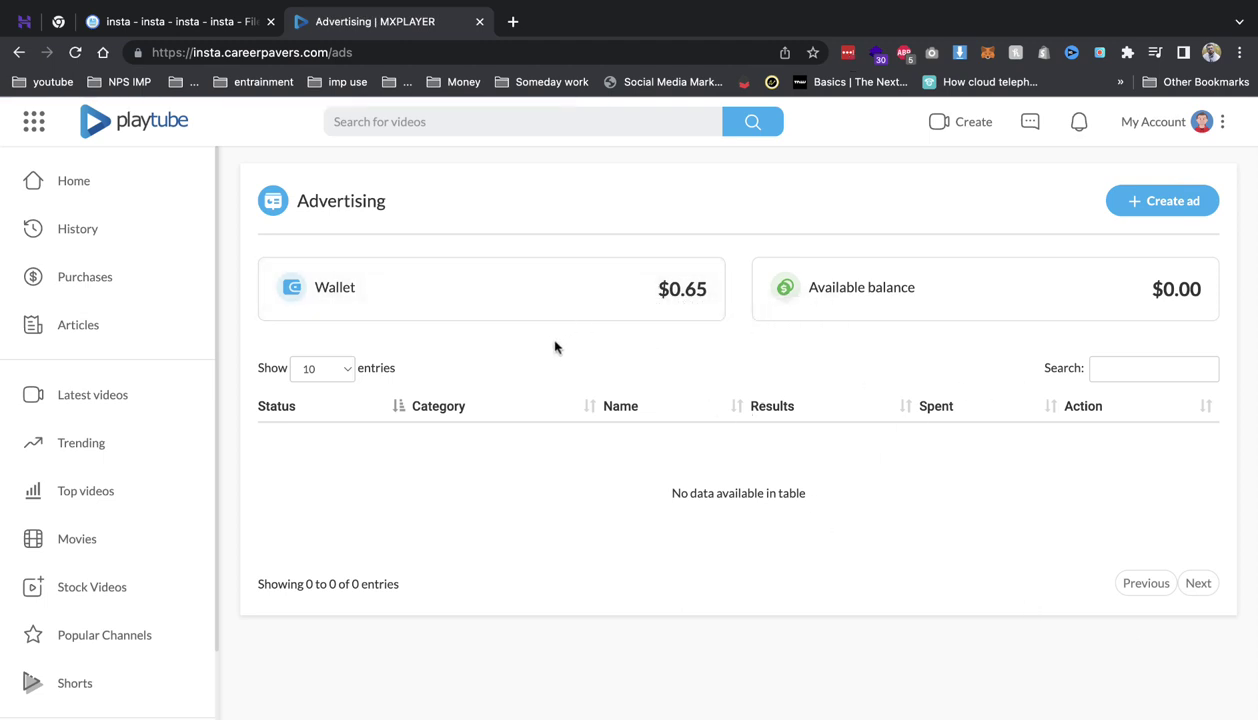
pyautogui.click(1167, 207)
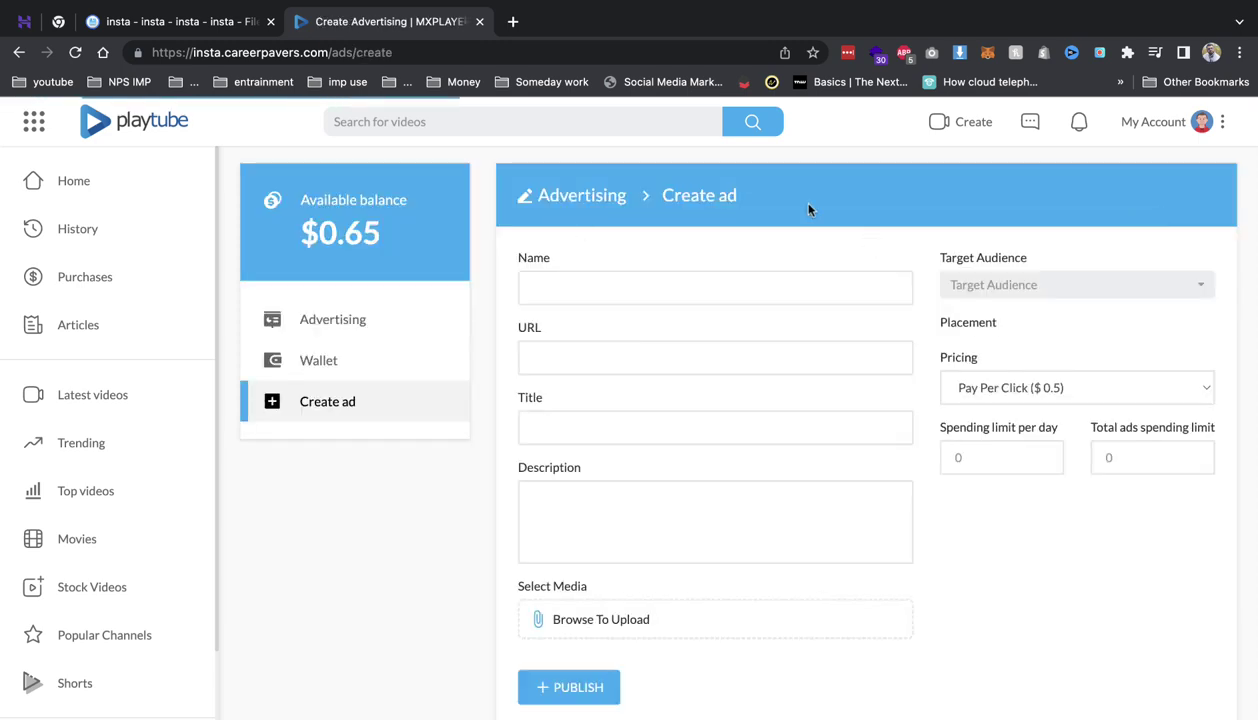
pyautogui.click(629, 288)
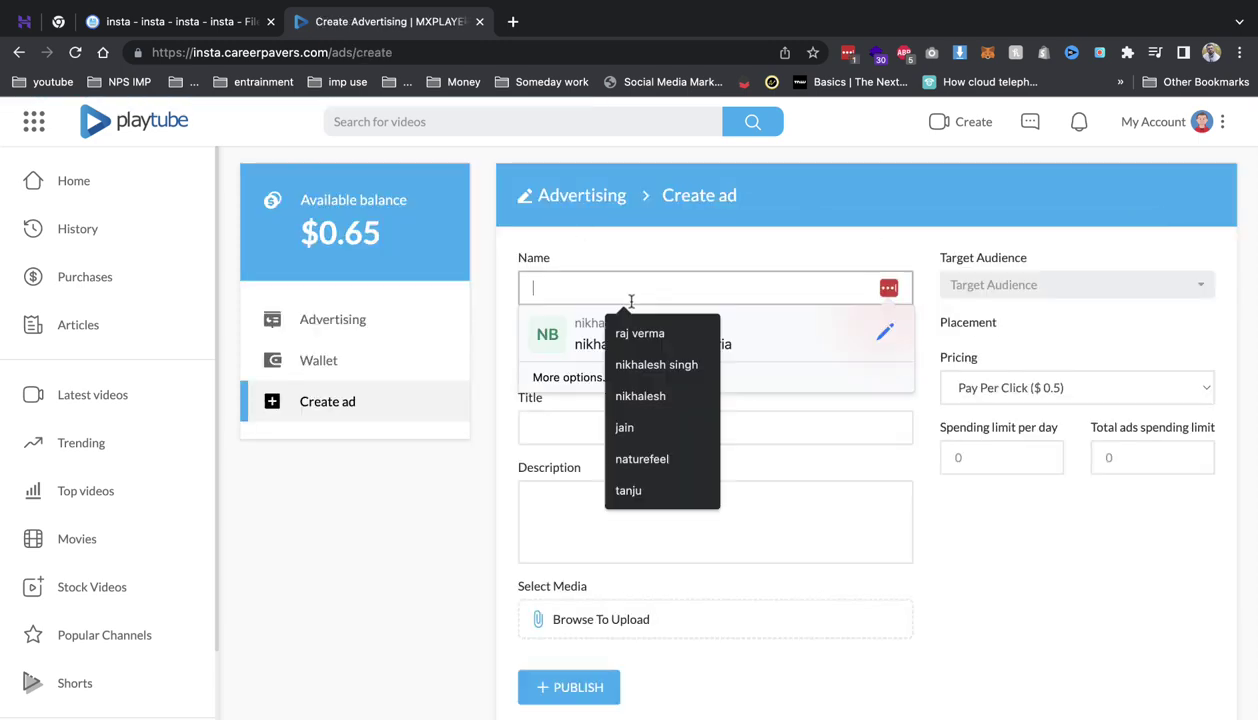
pyautogui.press('Down')
pyautogui.press('Down')
pyautogui.press('Return')
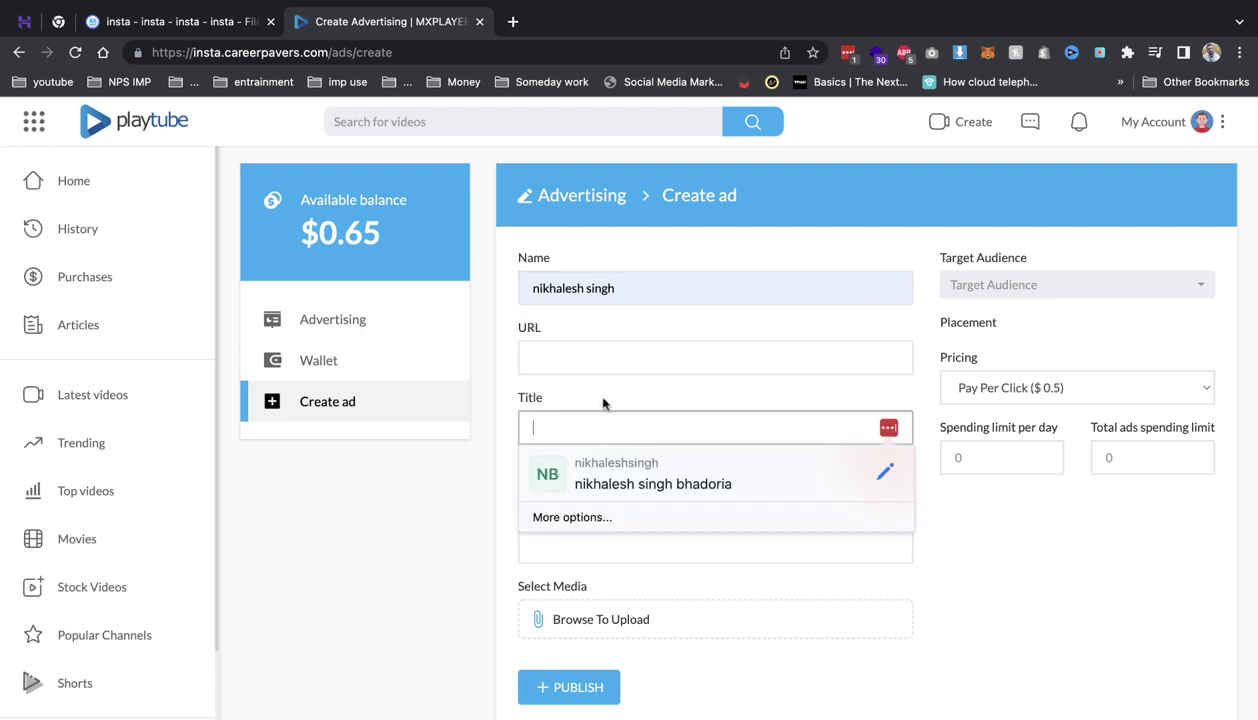
pyautogui.click(600, 348)
pyautogui.click(632, 403)
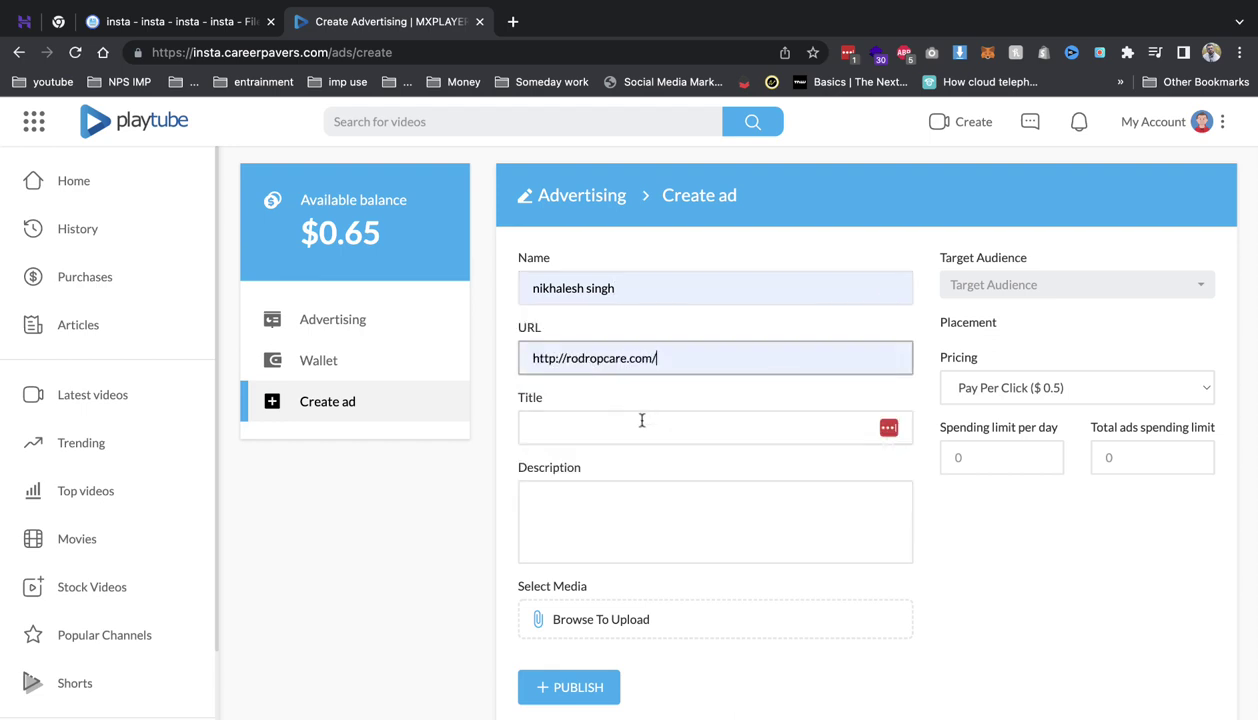
pyautogui.click(602, 285)
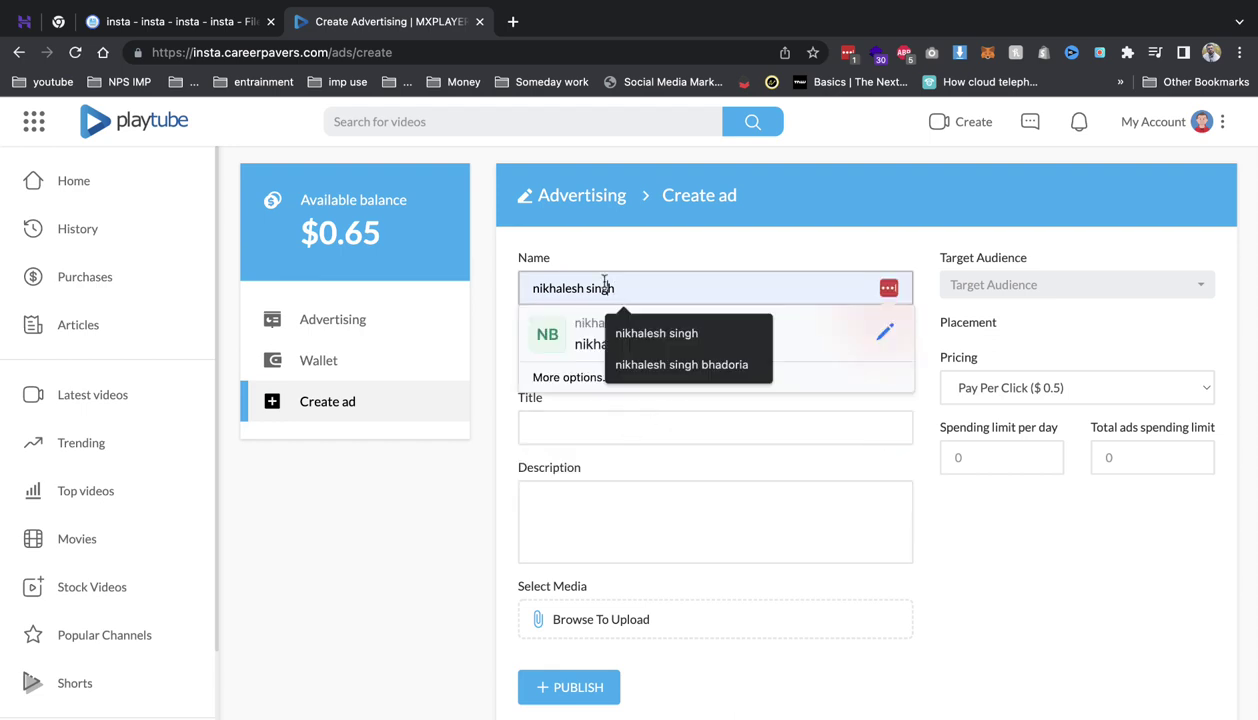
pyautogui.click(597, 422)
pyautogui.click(591, 488)
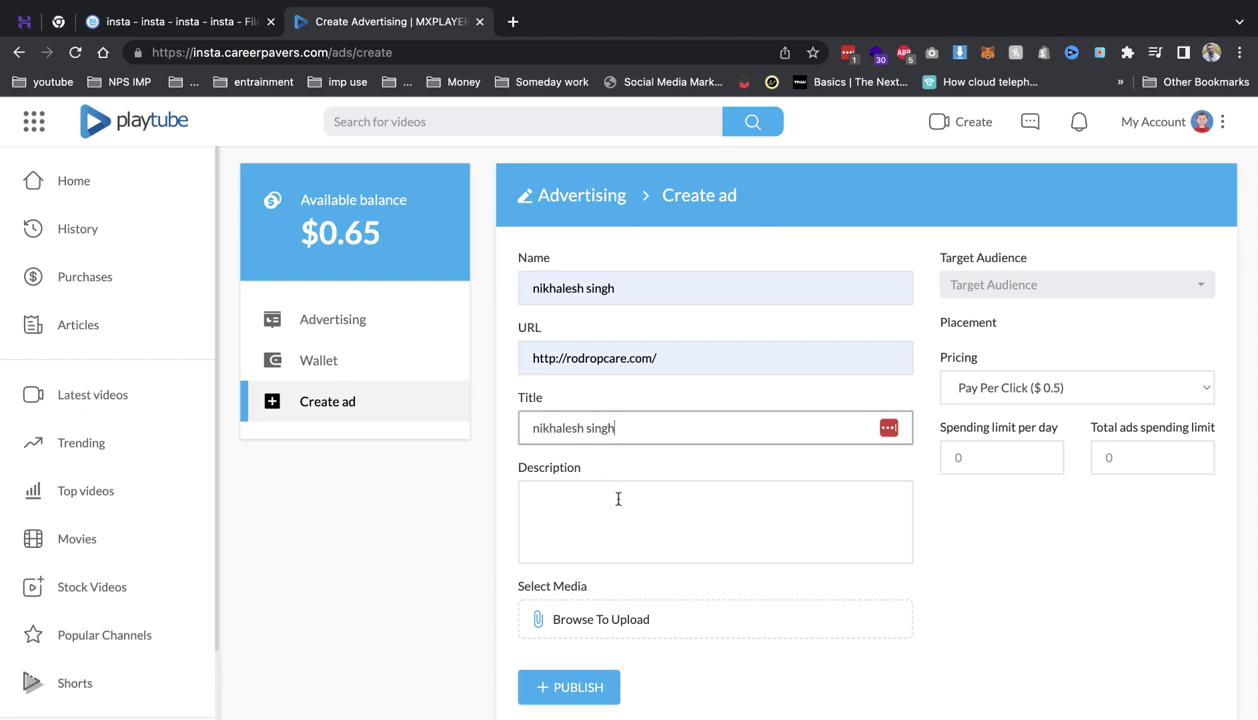
# - Attach the screenshot image, target all countries, and set the daily spending limit to 2
pyautogui.click(647, 615)
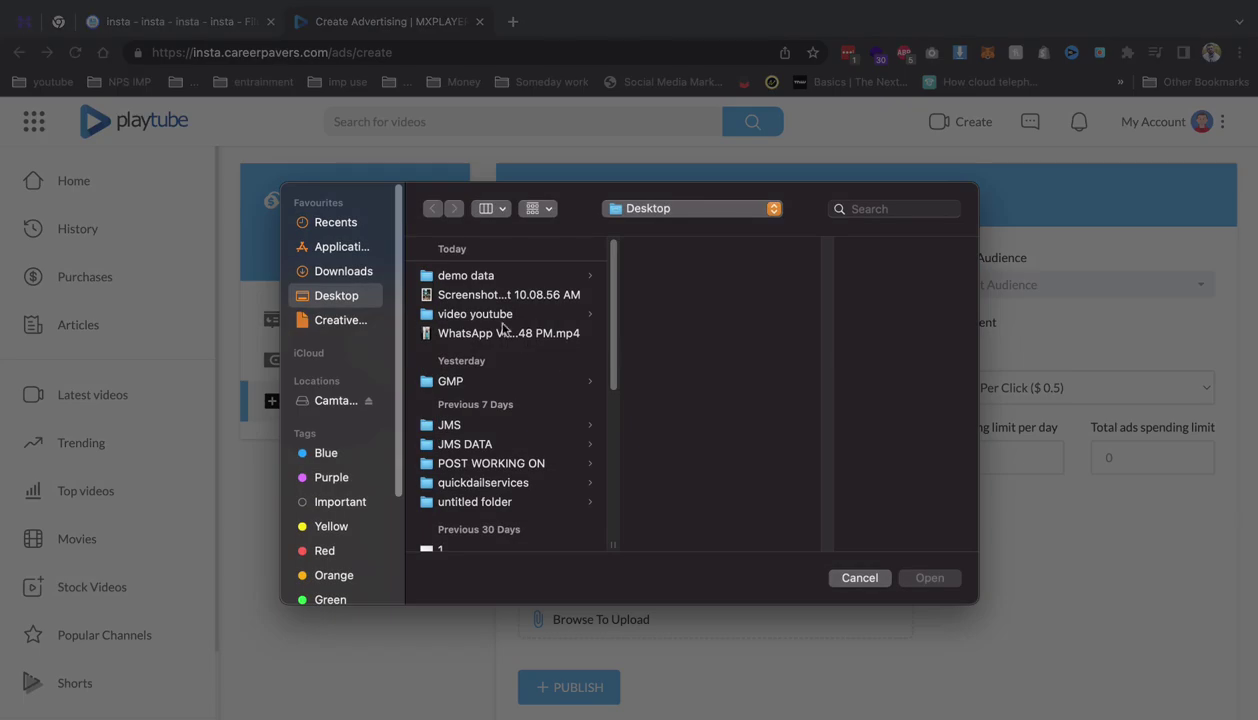
pyautogui.click(492, 295)
pyautogui.scroll(-10, 500, 300)
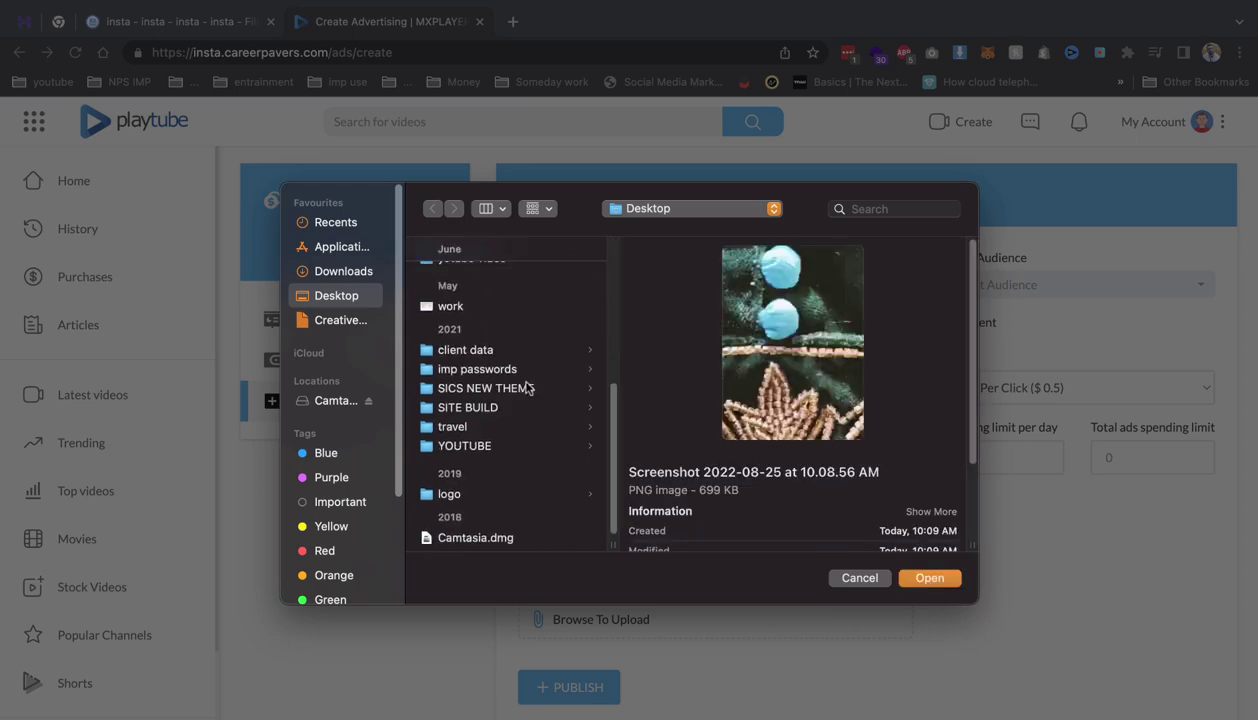
pyautogui.scroll(10, 530, 290)
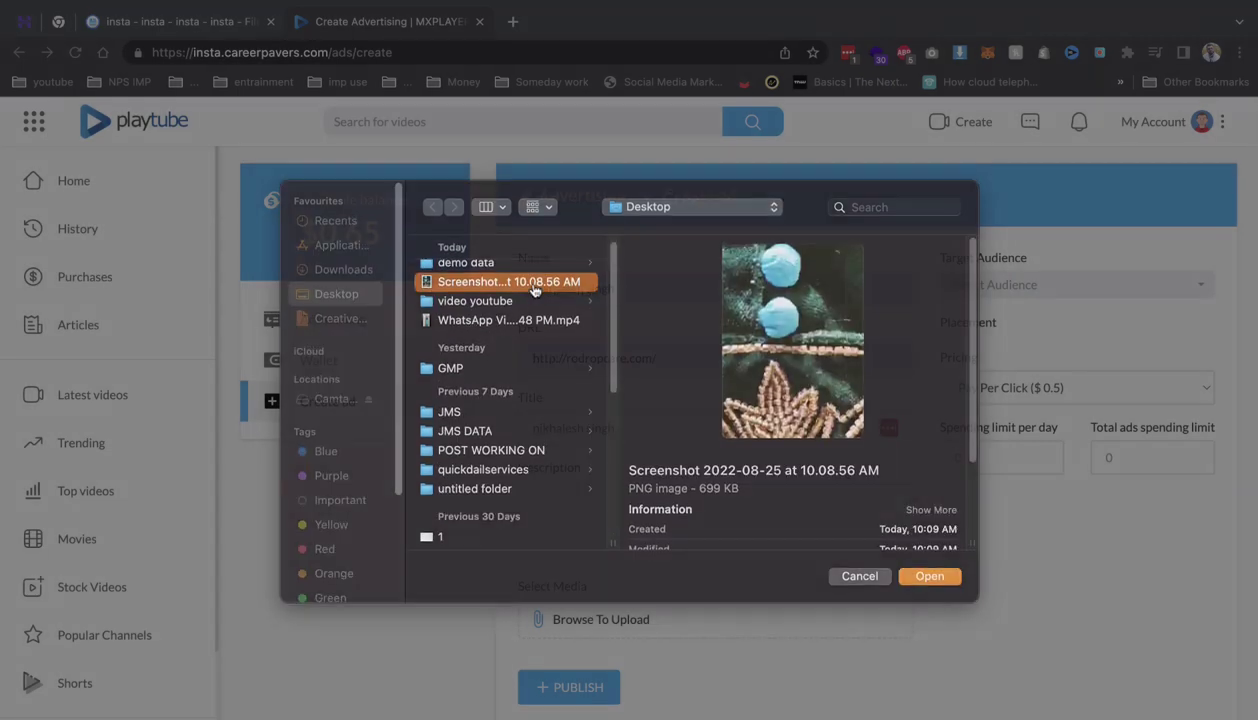
pyautogui.doubleClick(533, 285)
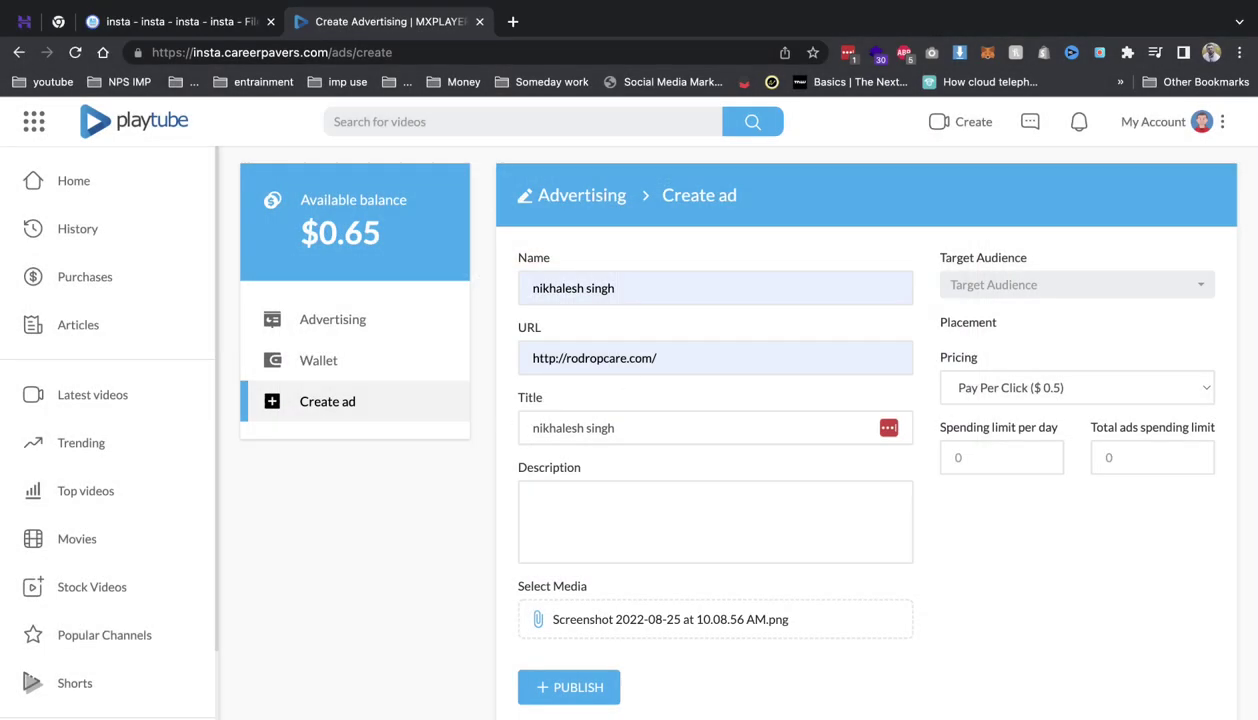
pyautogui.click(1032, 287)
pyautogui.click(1040, 370)
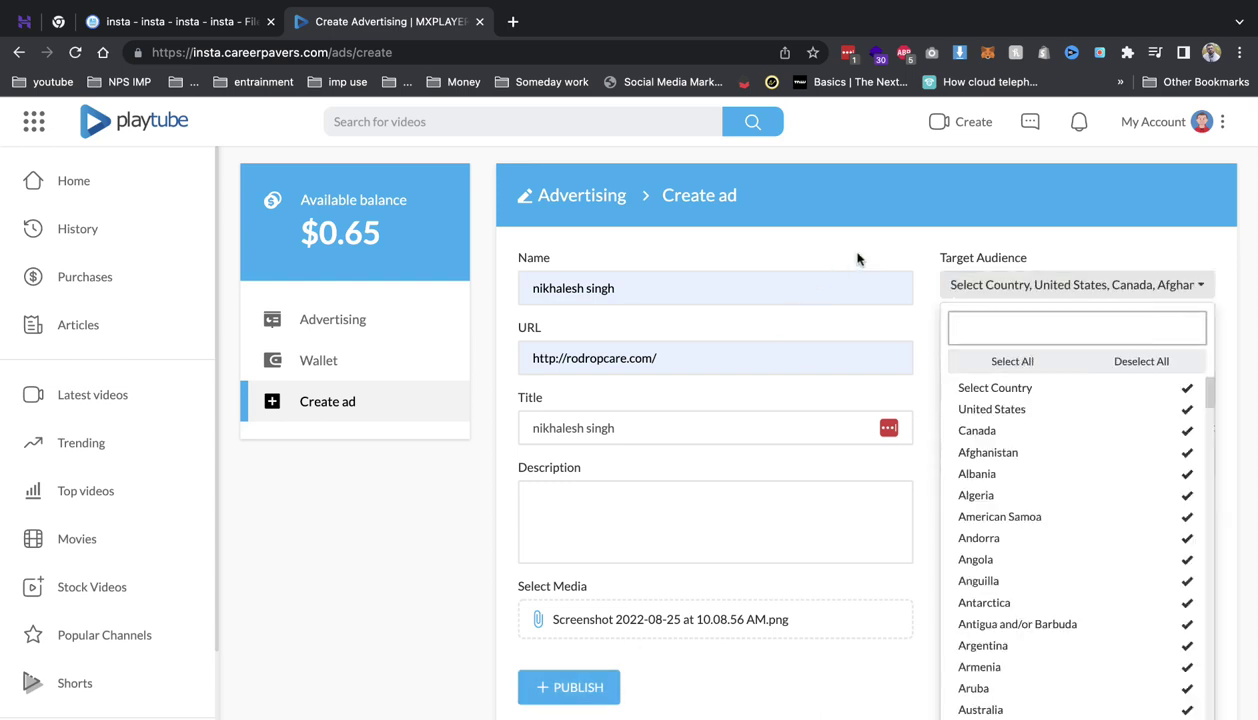
pyautogui.click(894, 252)
pyautogui.click(995, 390)
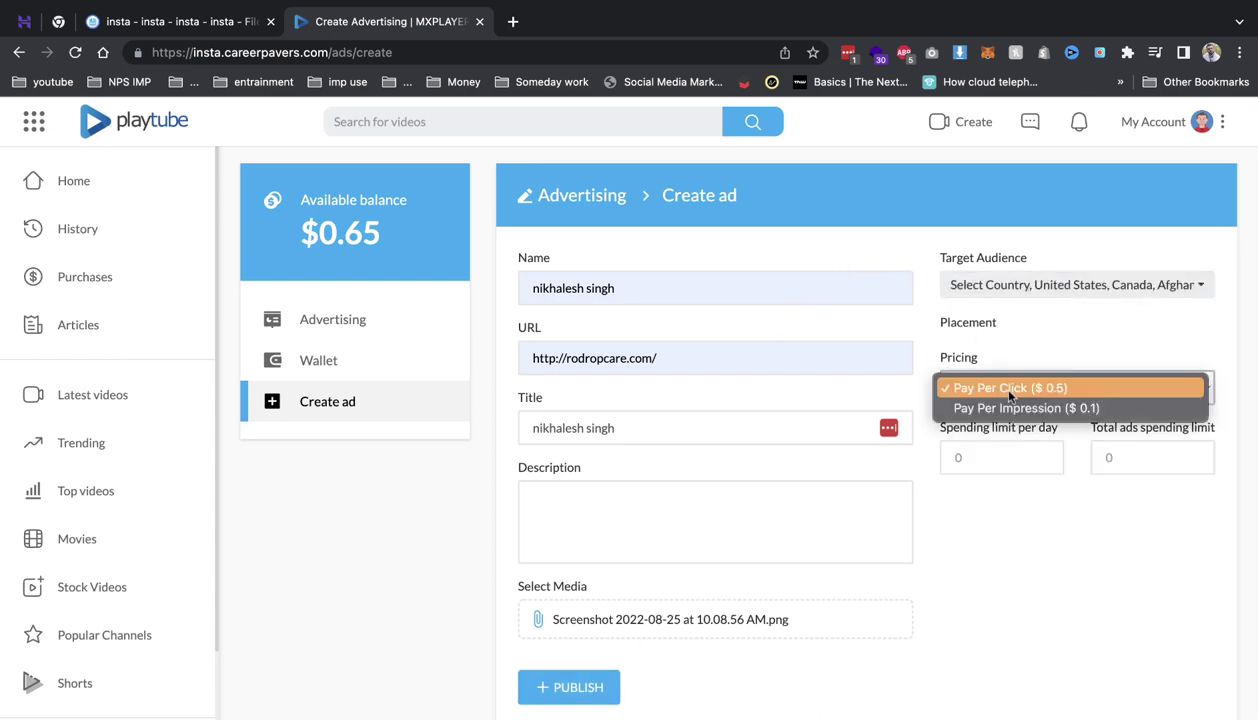
pyautogui.click(980, 455)
pyautogui.click(979, 453)
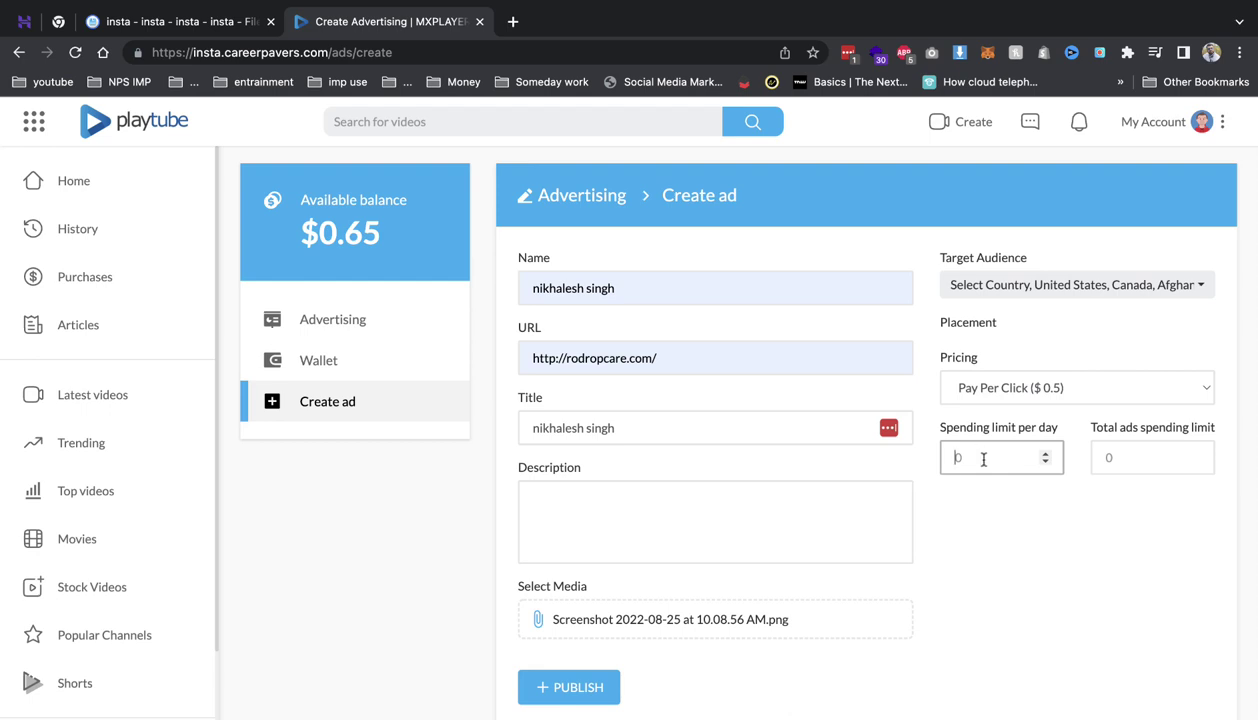
pyautogui.write('12')
pyautogui.click(1105, 457)
pyautogui.write('22')
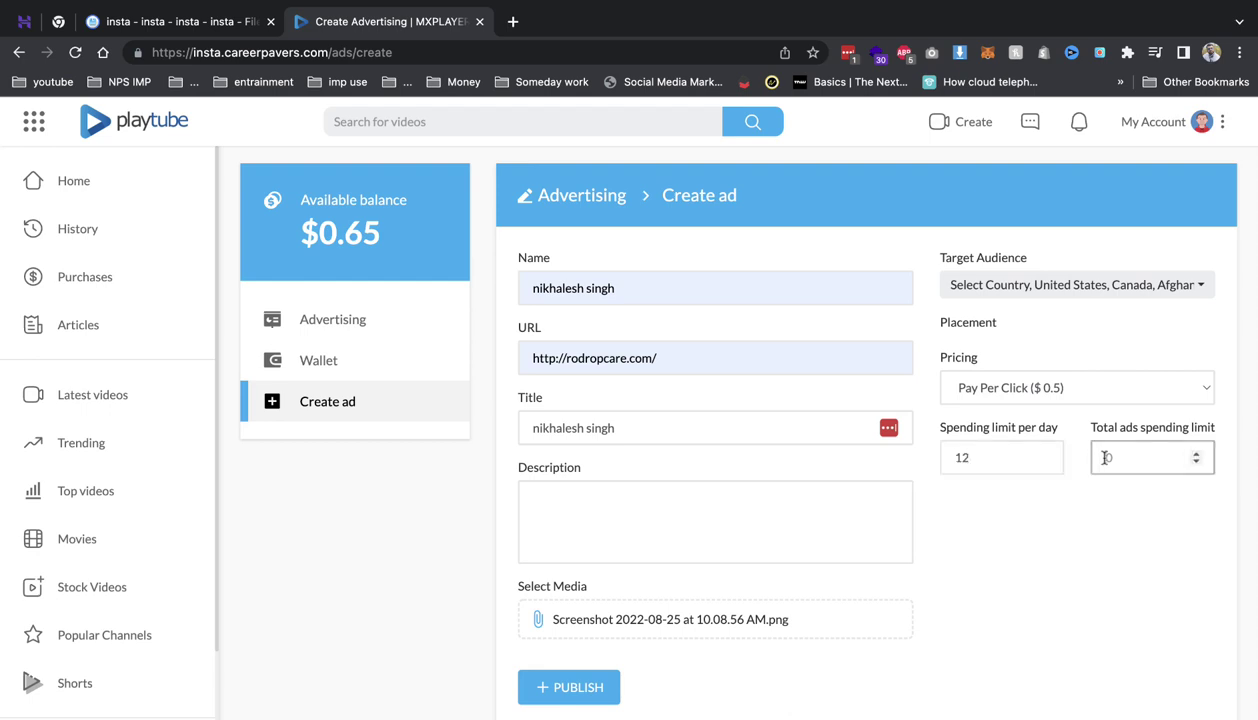
# - Switch pricing to Pay Per Impression, try publishing, and return to Advertising after the error
pyautogui.click(987, 390)
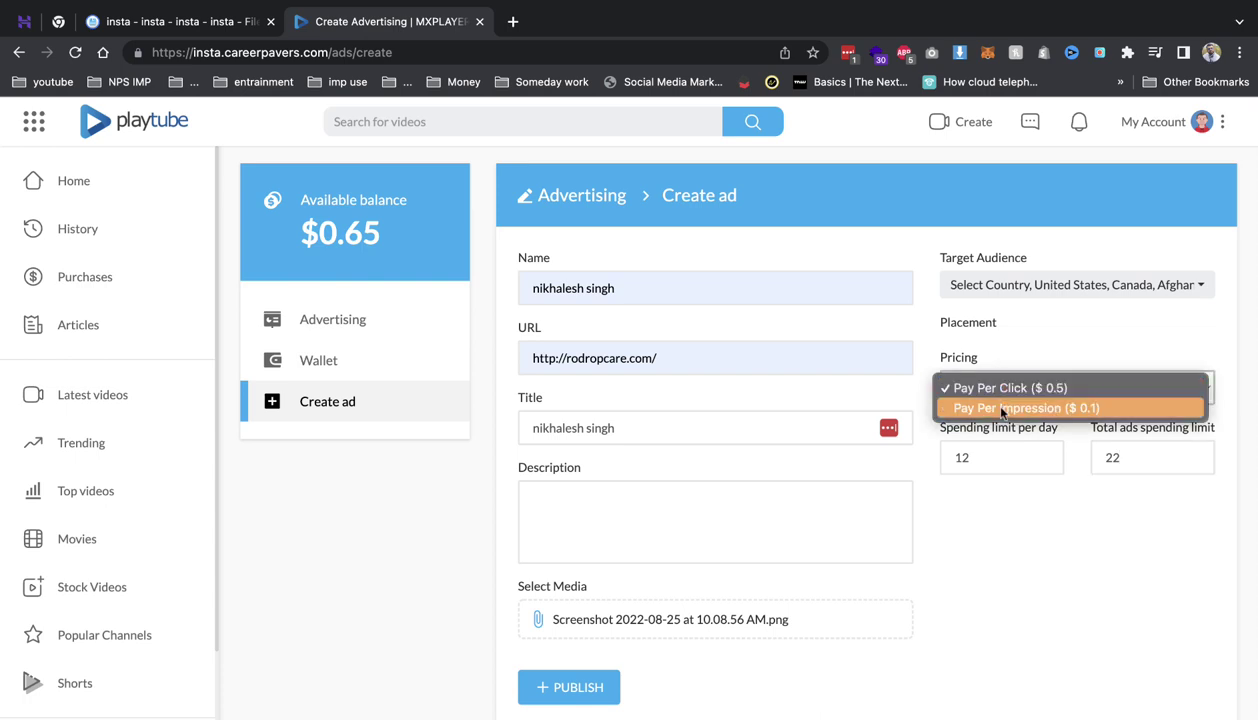
pyautogui.click(999, 408)
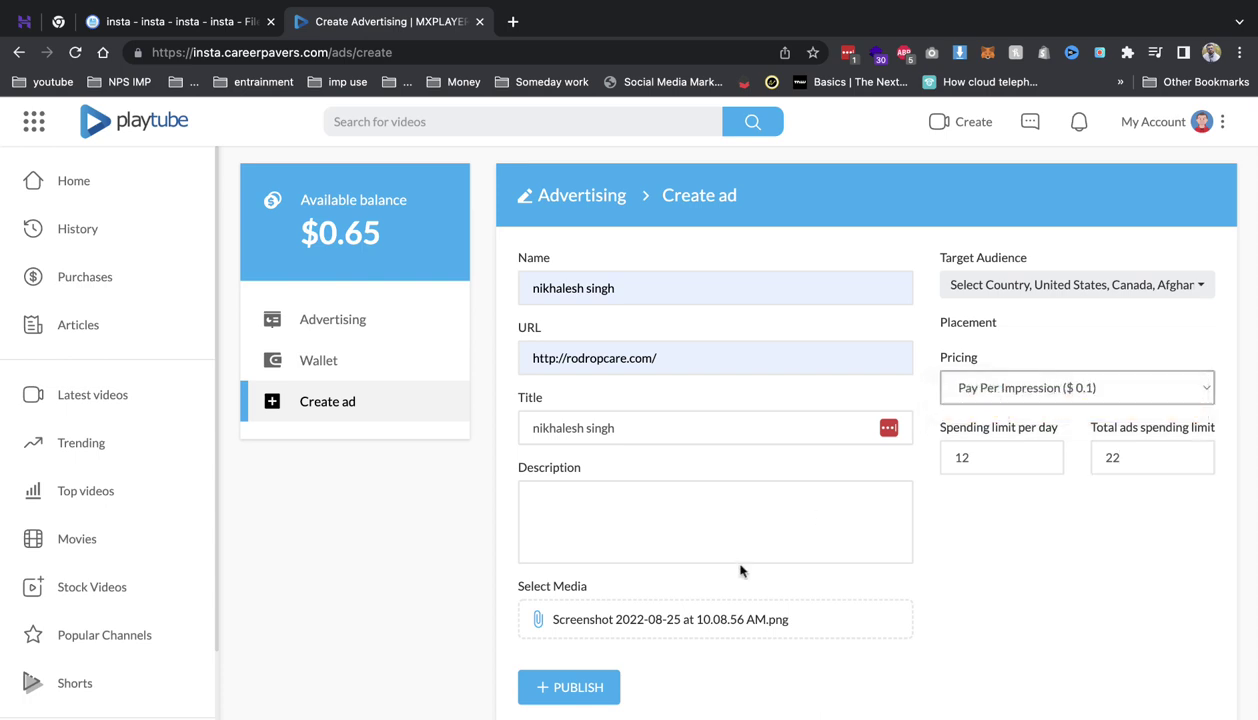
pyautogui.click(576, 686)
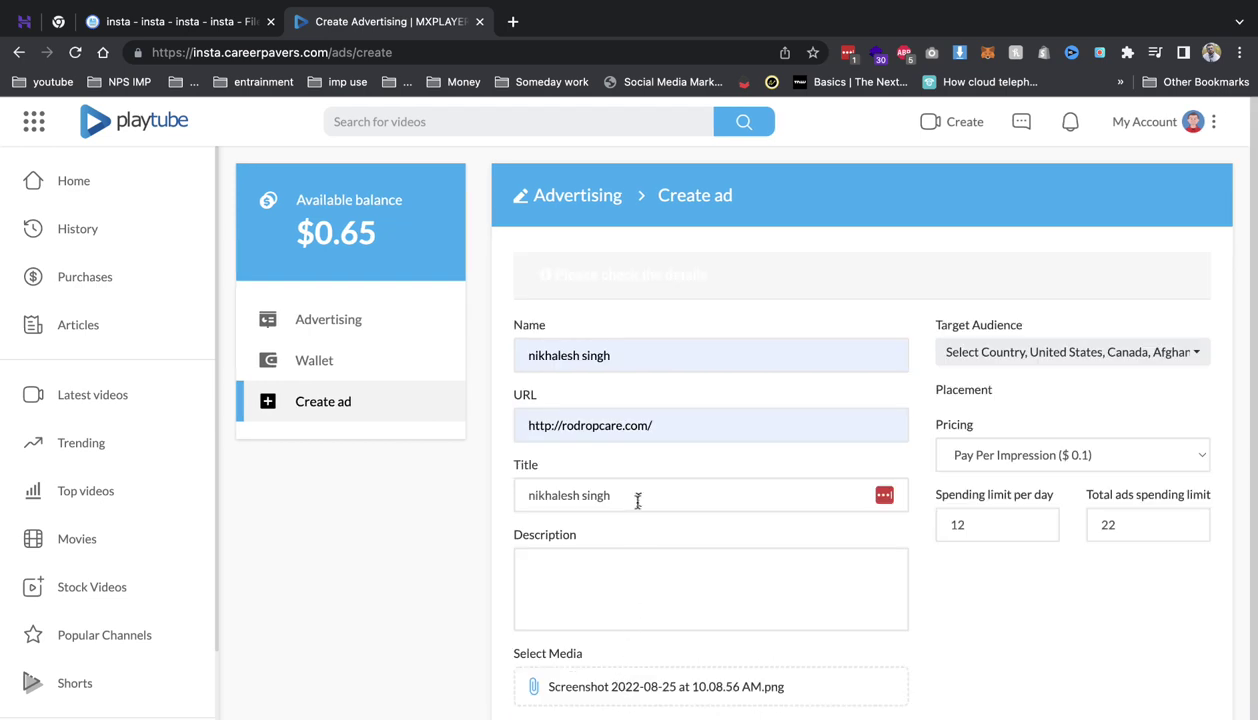
pyautogui.tripleClick(655, 279)
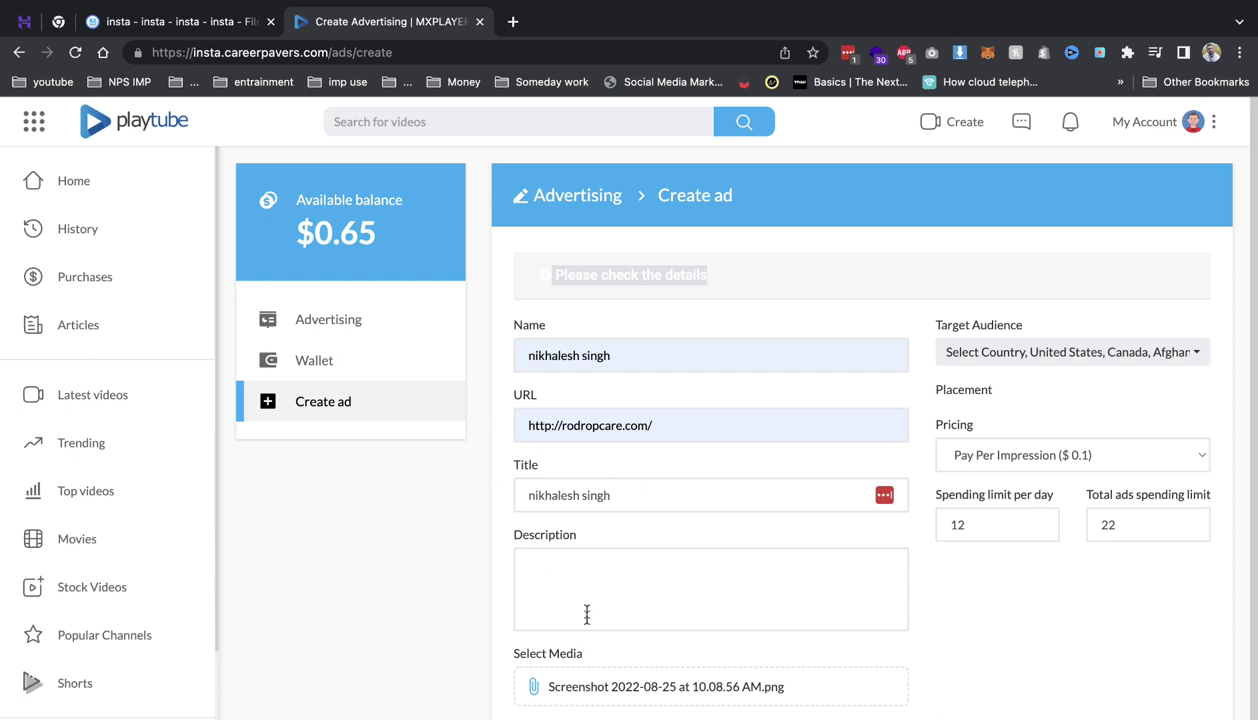
pyautogui.click(369, 335)
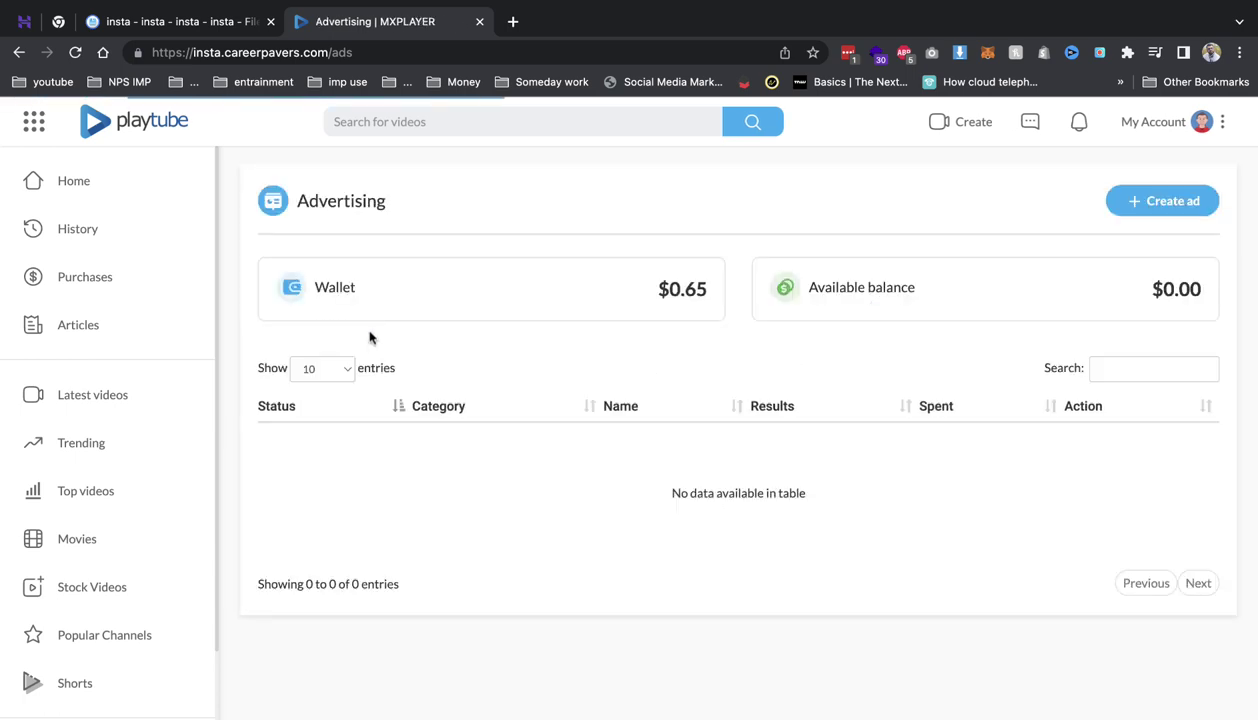
# - Start a new ad and fill in its name, URL and the title SICS VIDEO FOR STUDY
pyautogui.click(1155, 214)
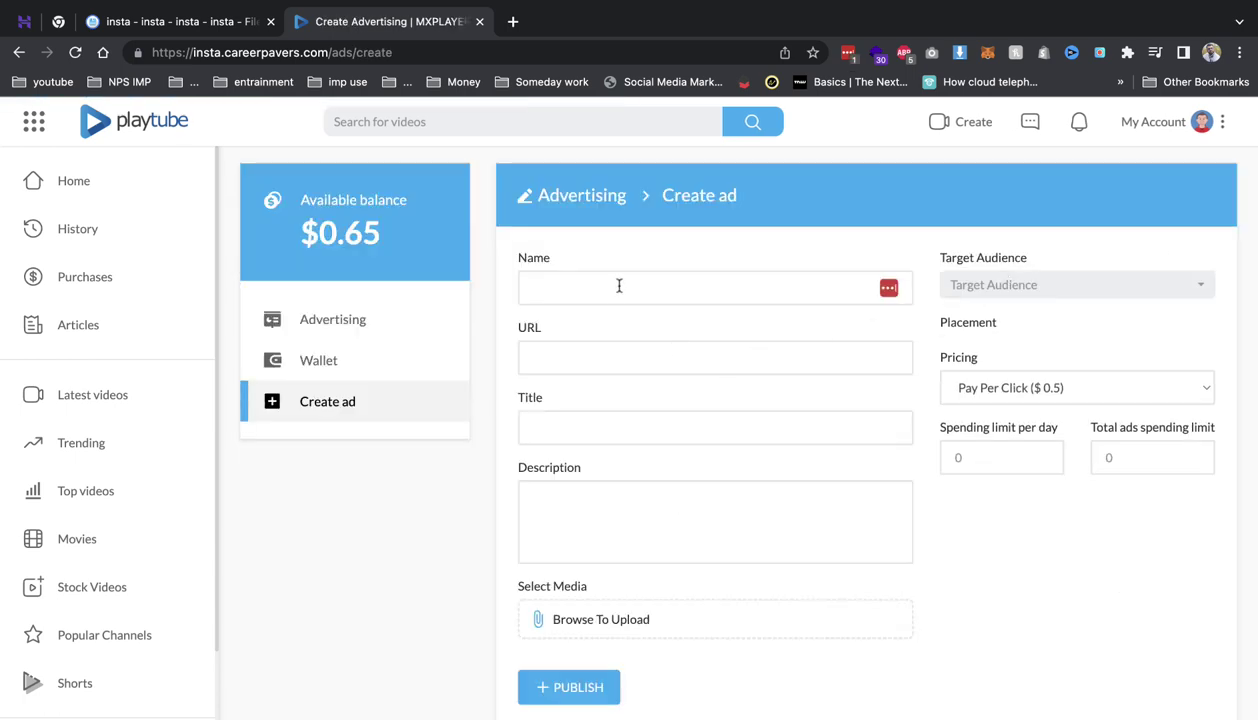
pyautogui.click(619, 286)
pyautogui.click(640, 364)
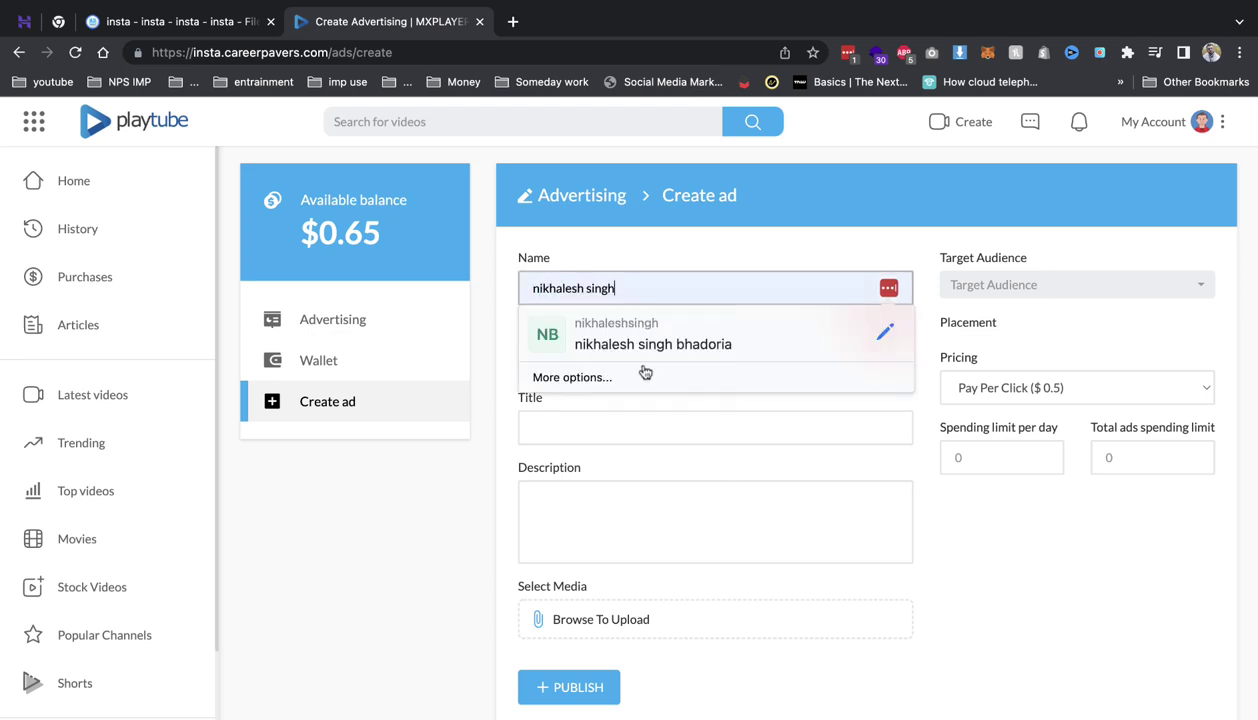
pyautogui.click(602, 360)
pyautogui.click(630, 405)
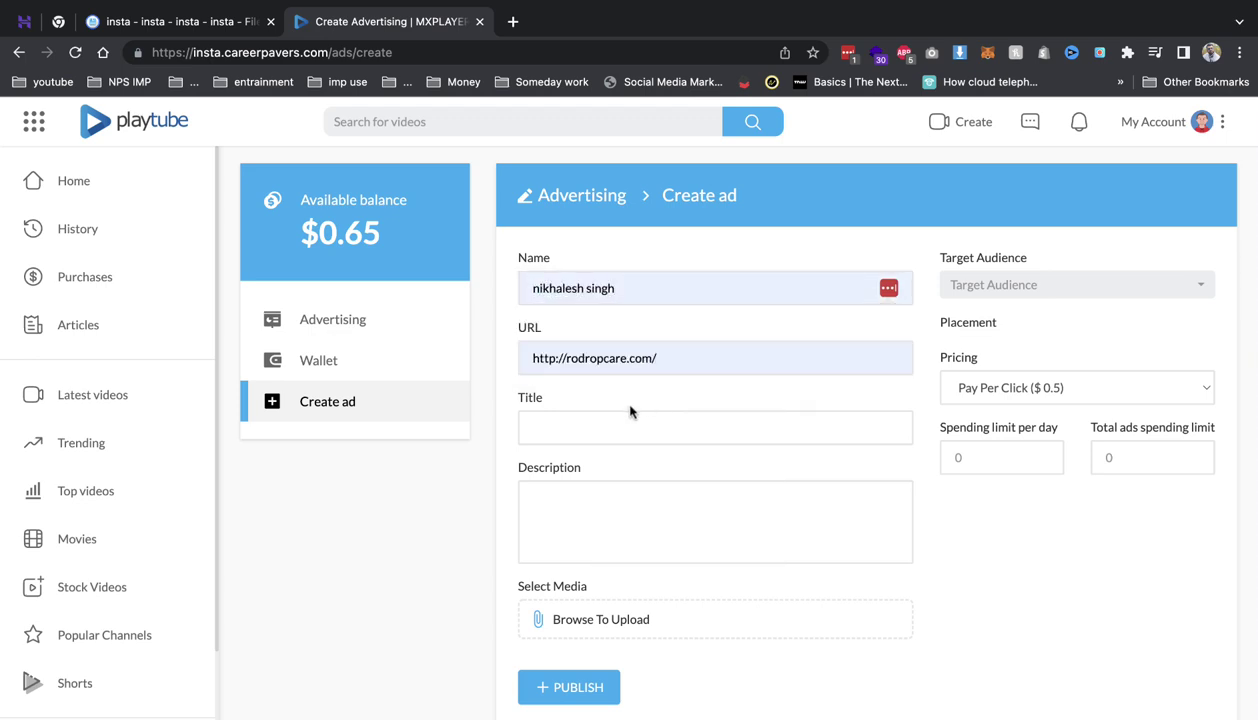
pyautogui.click(628, 425)
pyautogui.click(629, 484)
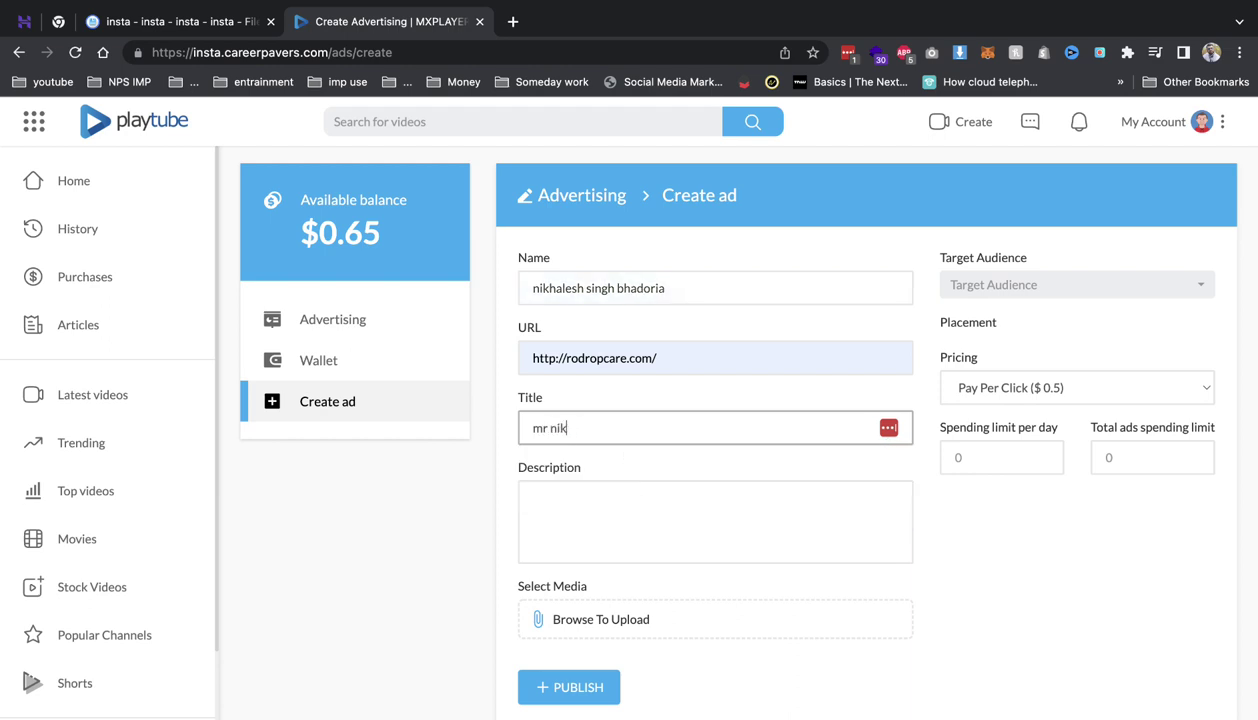
pyautogui.press('BackSpace')
pyautogui.press('BackSpace')
pyautogui.press('BackSpace')
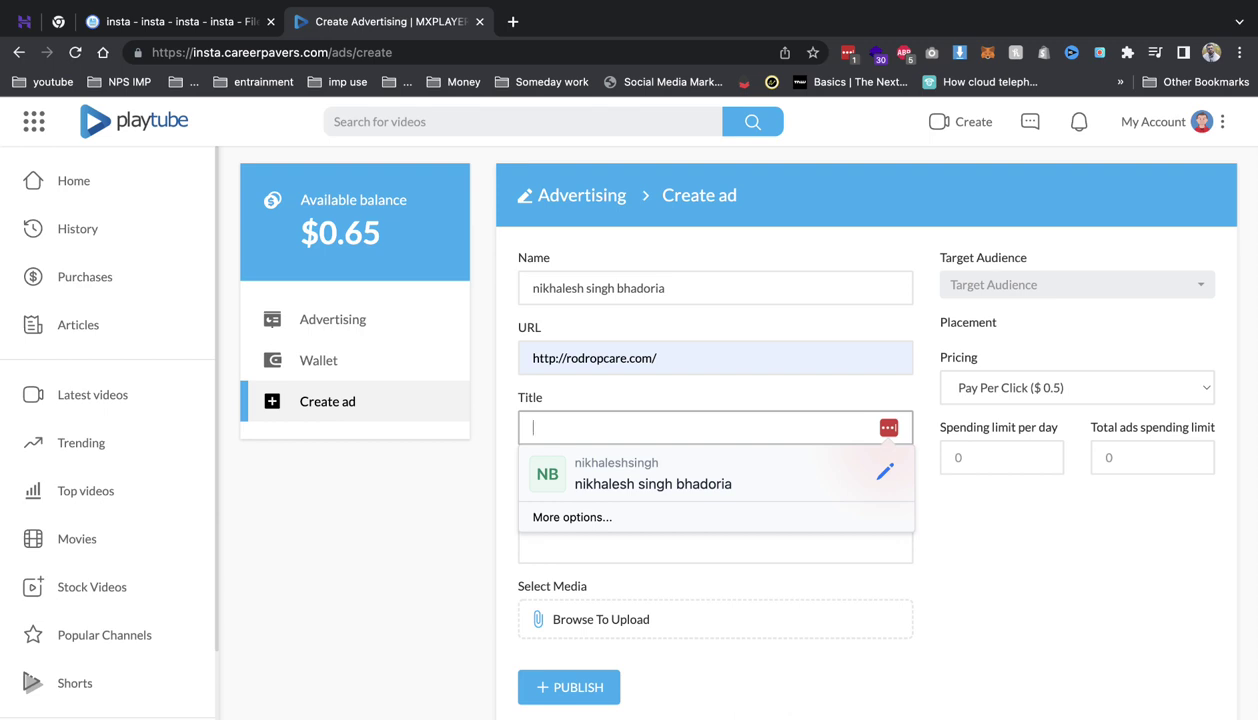
pyautogui.write('SICS VIDEO FOR STUDY')
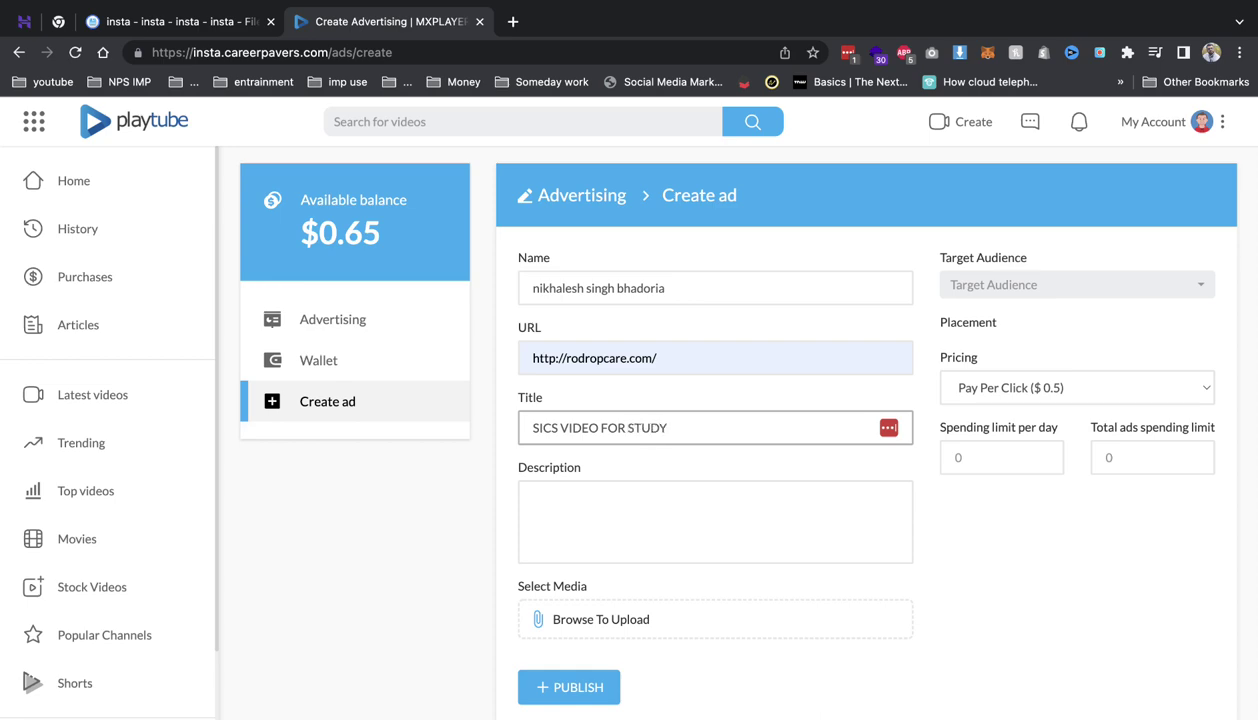
# - Attach the screenshot, paste the title as description, and target all countries
pyautogui.click(598, 620)
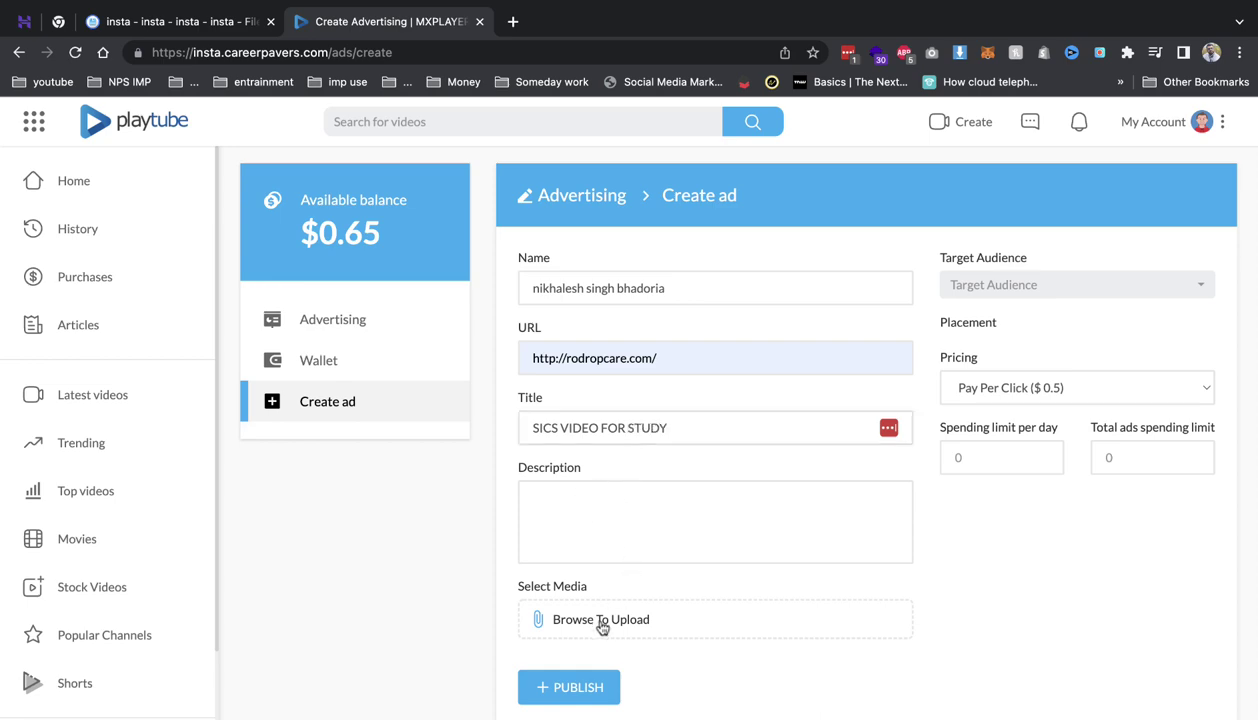
pyautogui.doubleClick(471, 296)
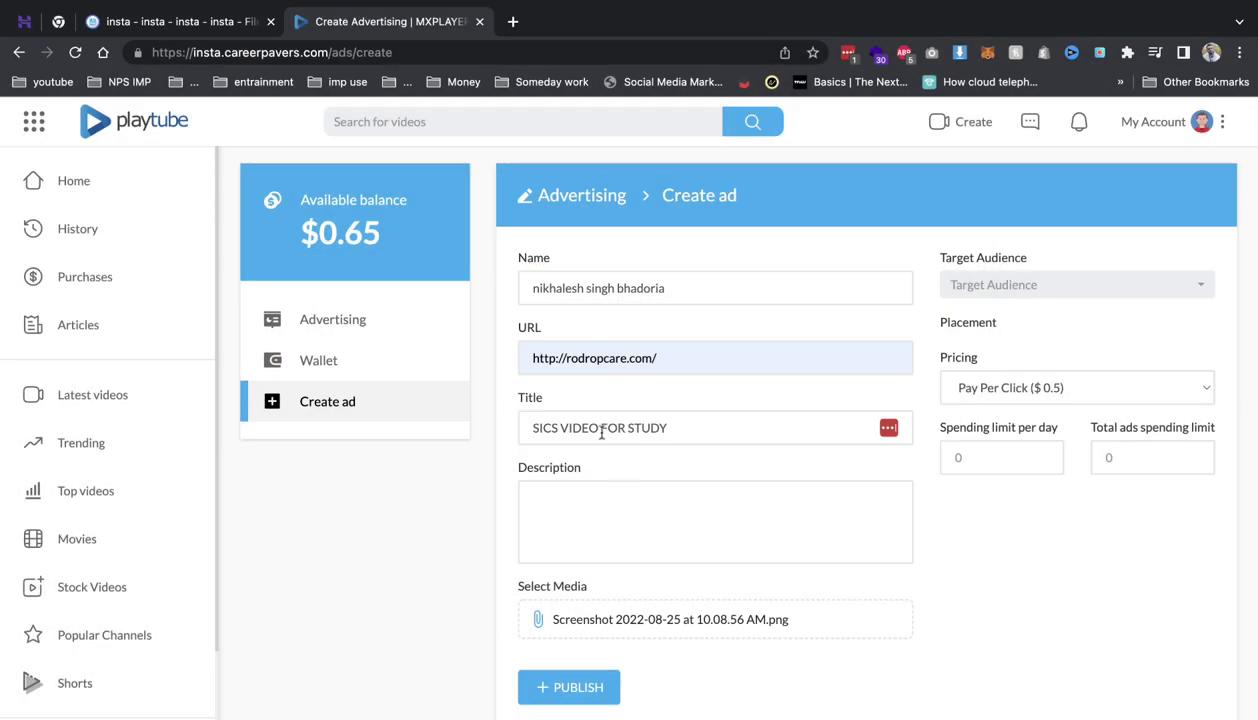
pyautogui.click(599, 487)
pyautogui.write('SICS VIDEO FOR STUDY')
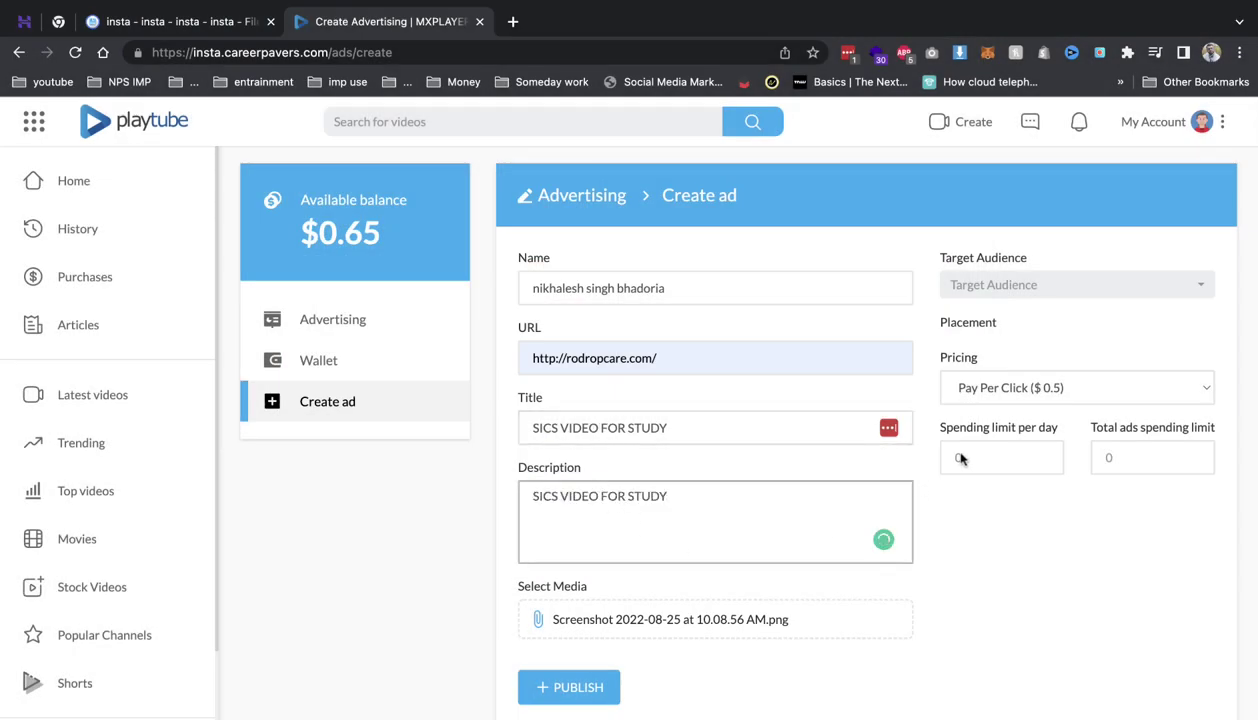
pyautogui.click(990, 284)
pyautogui.click(1013, 362)
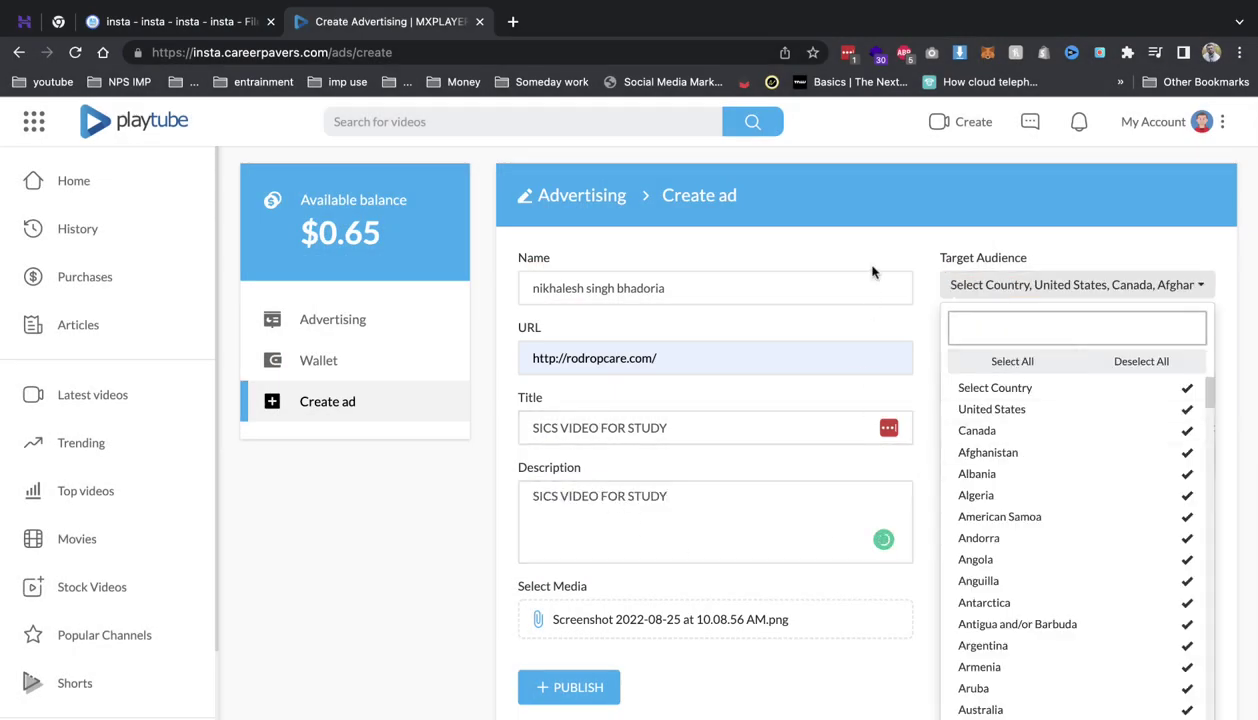
pyautogui.click(872, 272)
# - Set daily and total spending limits to 3, choose Pay Per Impression, and publish the ad
pyautogui.click(1020, 390)
pyautogui.click(1002, 444)
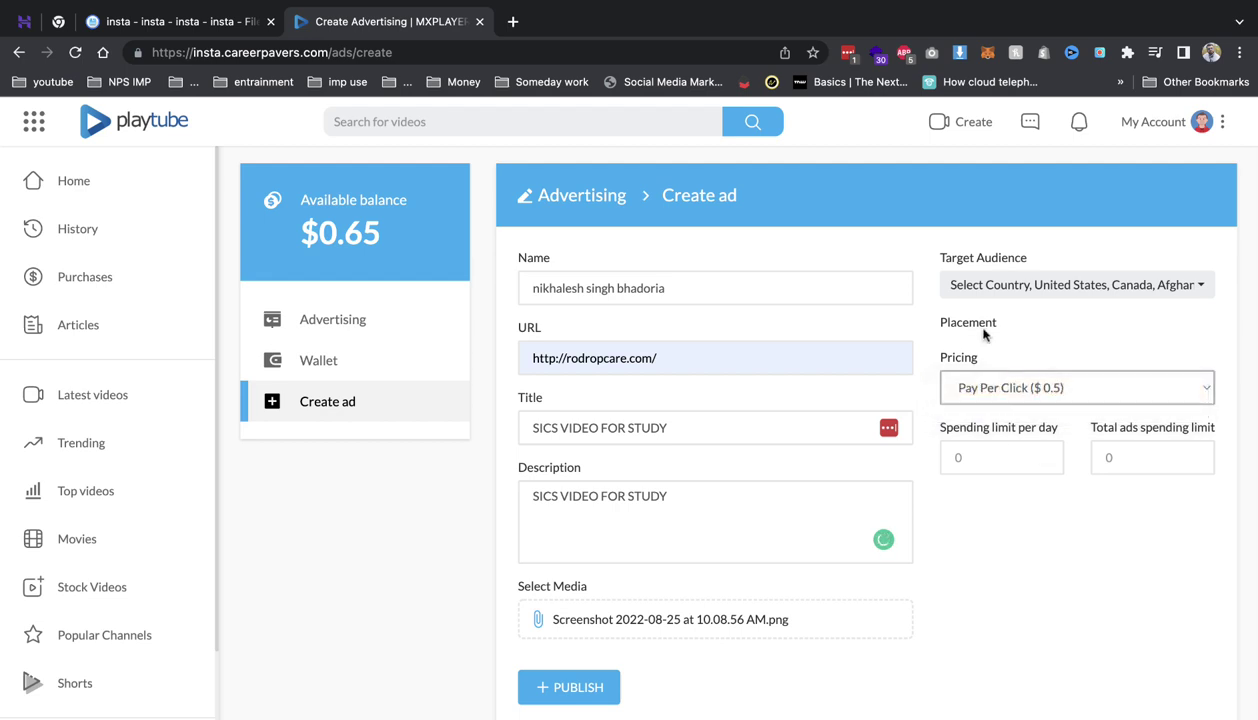
pyautogui.click(1030, 451)
pyautogui.write('1')
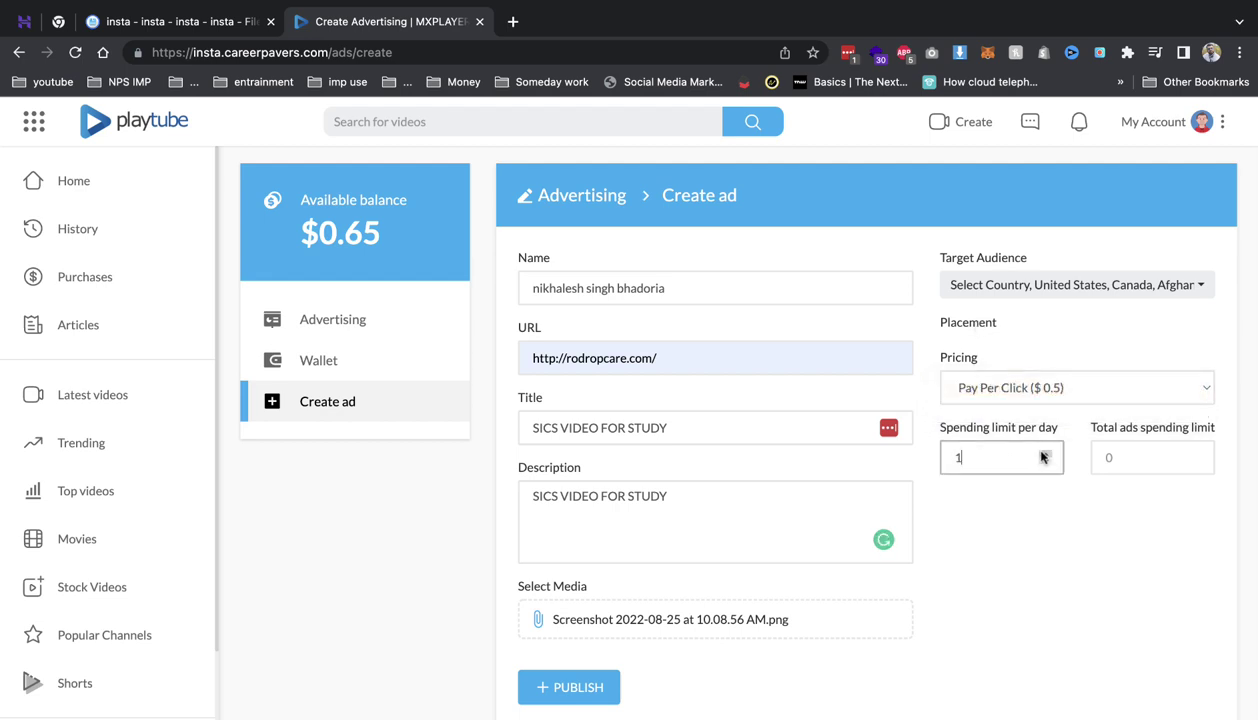
pyautogui.click(1043, 452)
pyautogui.click(1043, 452)
pyautogui.click(1196, 452)
pyautogui.click(1196, 452)
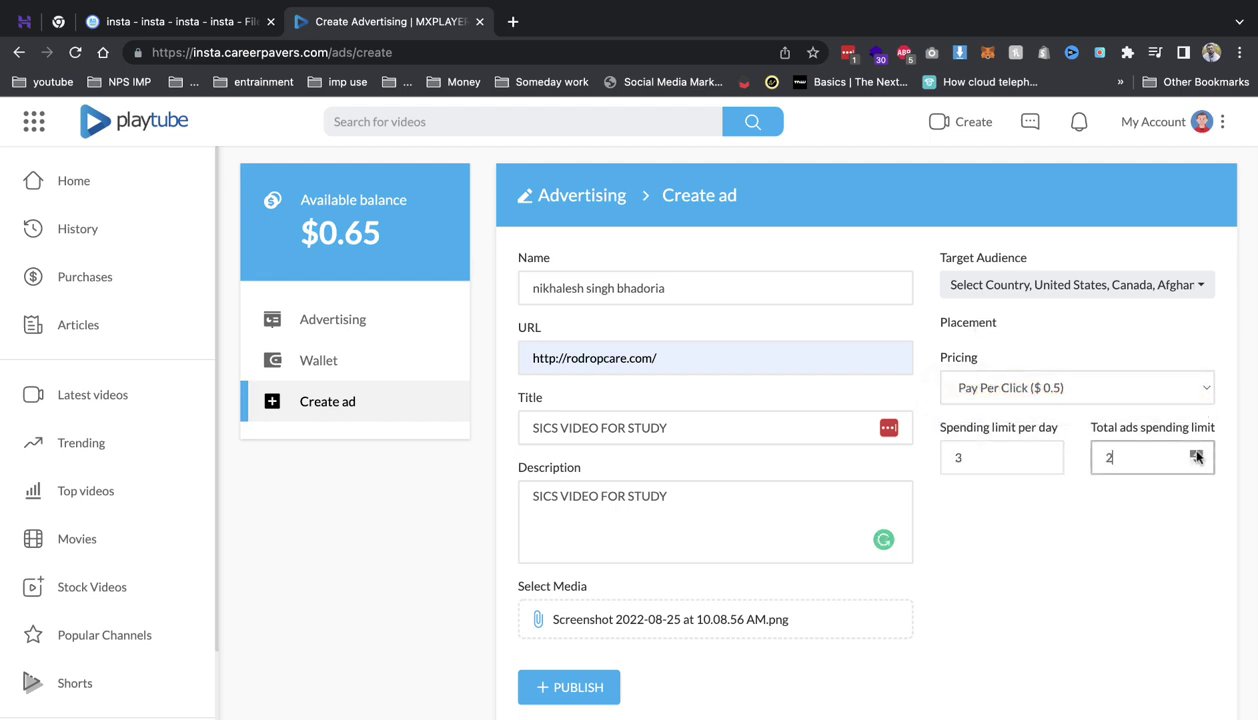
pyautogui.click(1196, 452)
pyautogui.click(993, 386)
pyautogui.click(1000, 409)
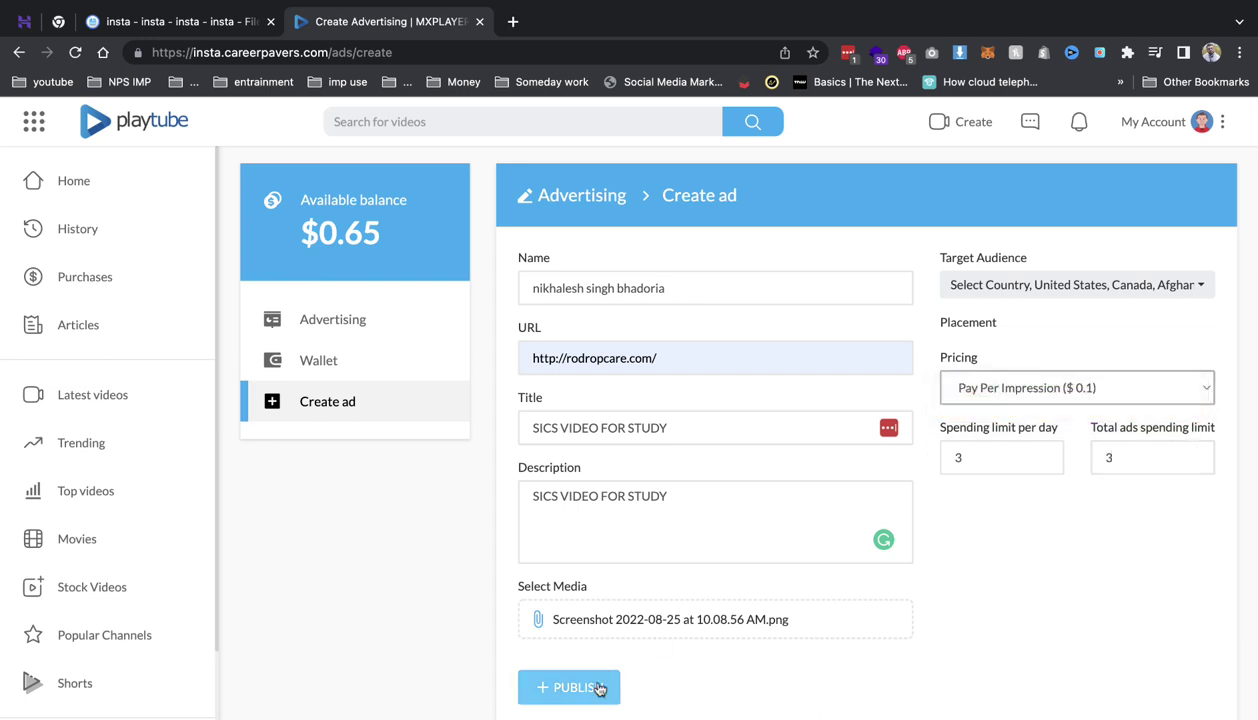
pyautogui.click(596, 688)
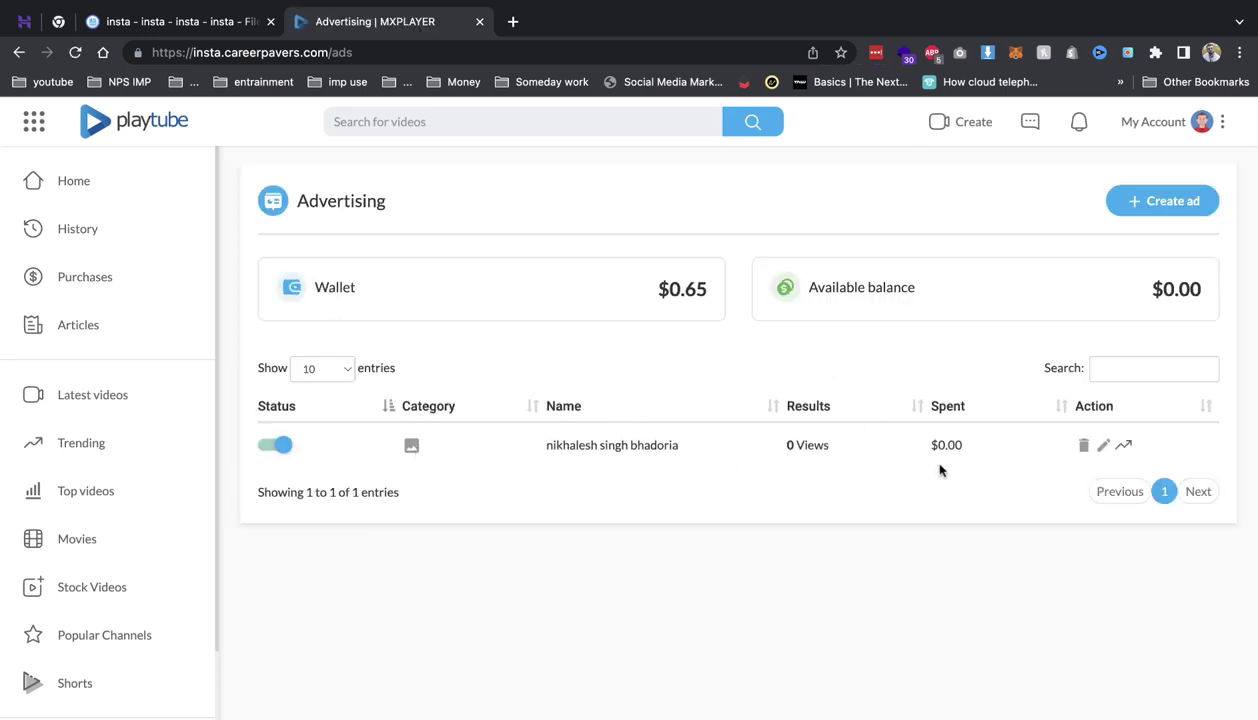
# - Visit the home page and account settings, then open the Admin Panel from the My Account menu
pyautogui.click(152, 190)
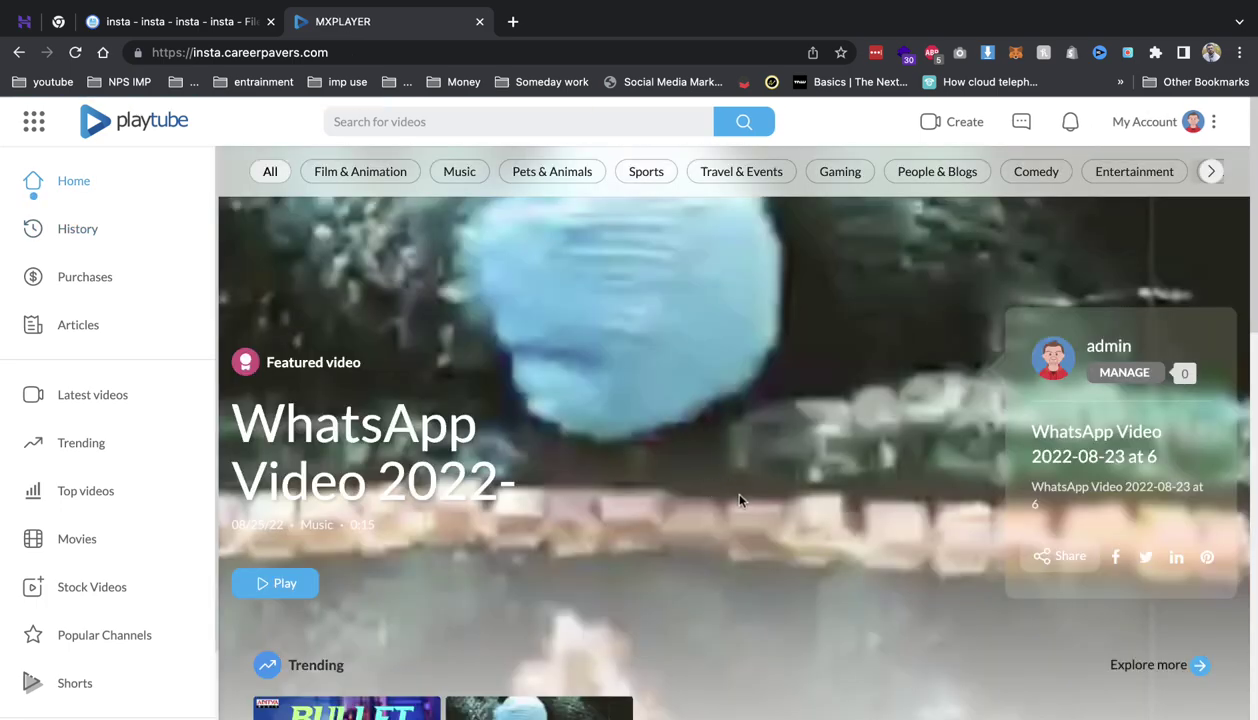
pyautogui.scroll(-1, 739, 500)
pyautogui.scroll(-3, 739, 500)
pyautogui.scroll(5, 618, 487)
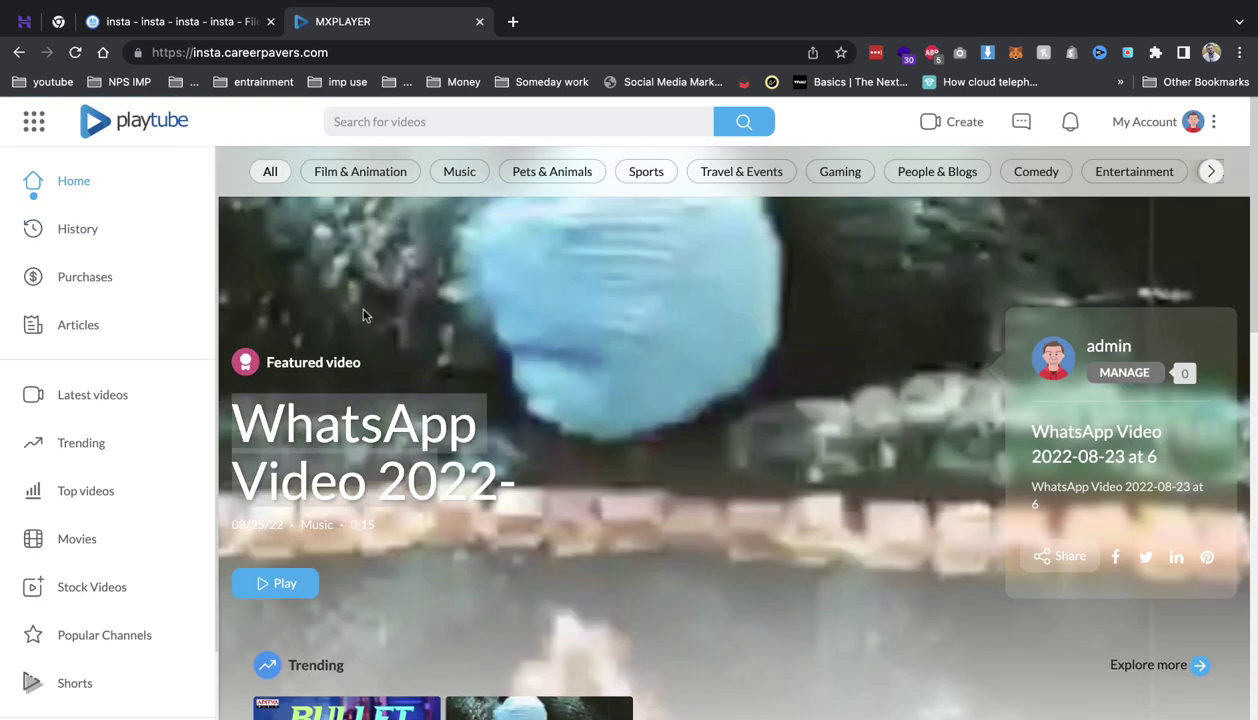
pyautogui.click(62, 190)
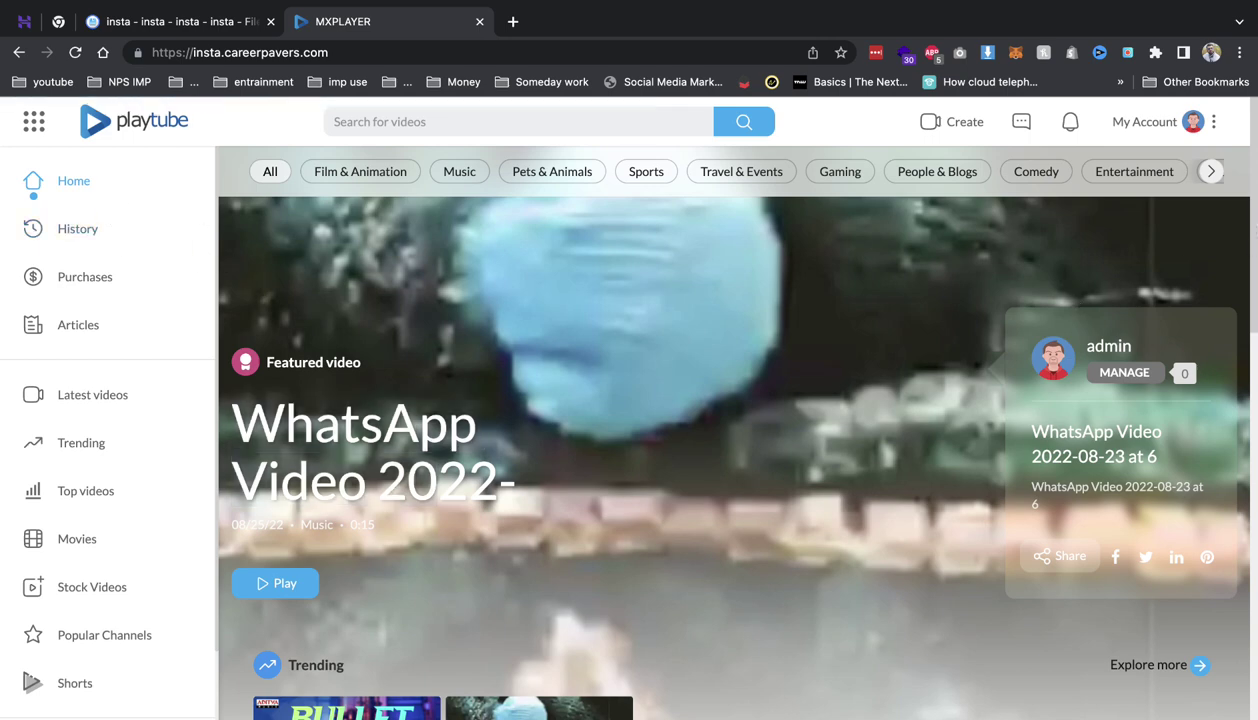
pyautogui.click(1196, 128)
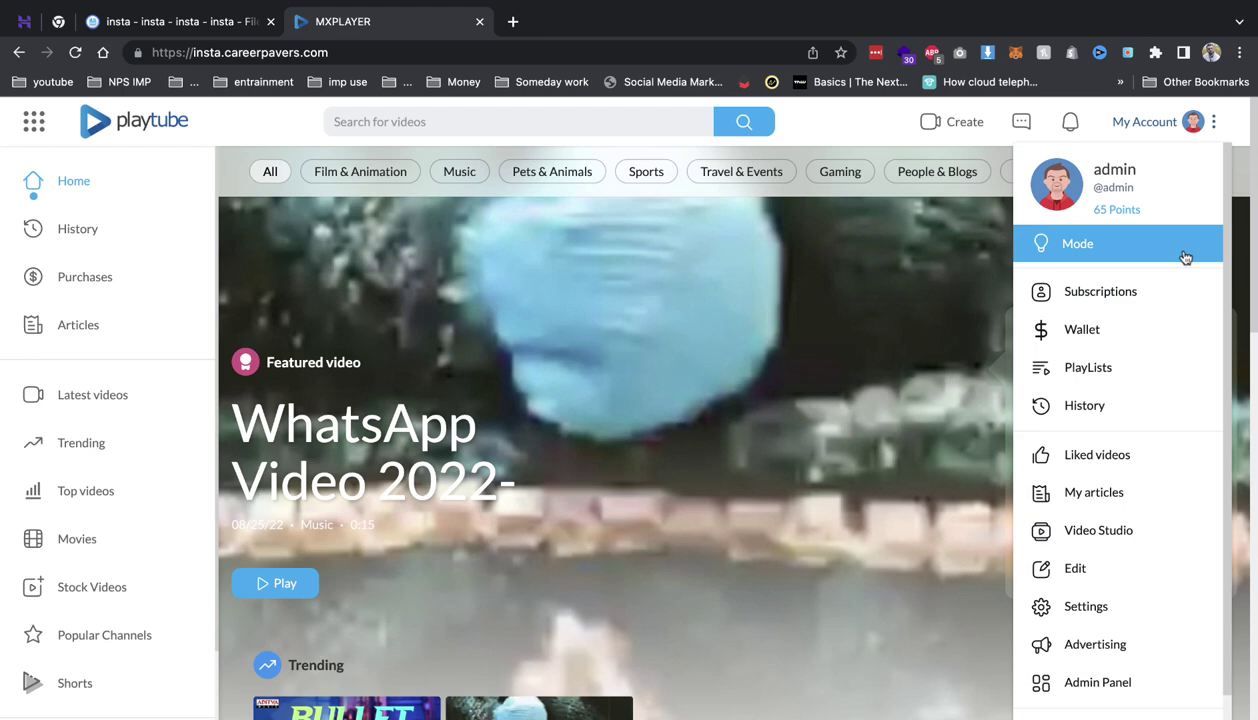
pyautogui.click(1132, 607)
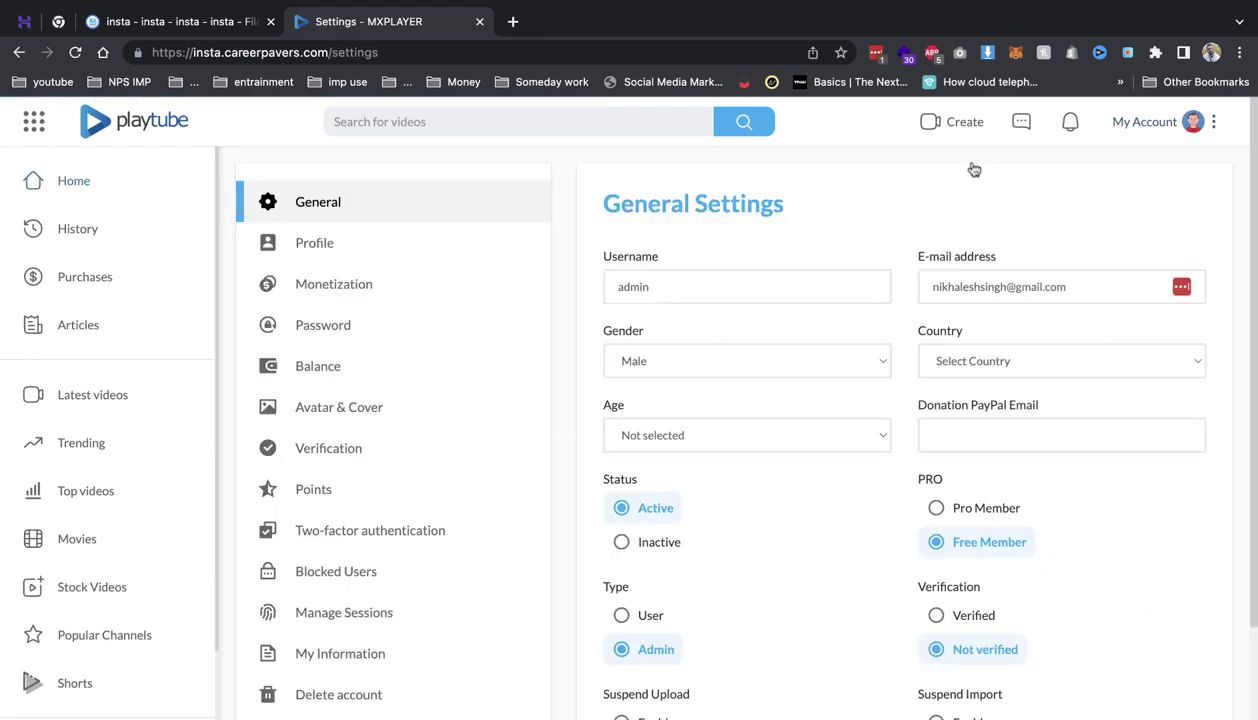
pyautogui.click(1157, 118)
pyautogui.click(1076, 682)
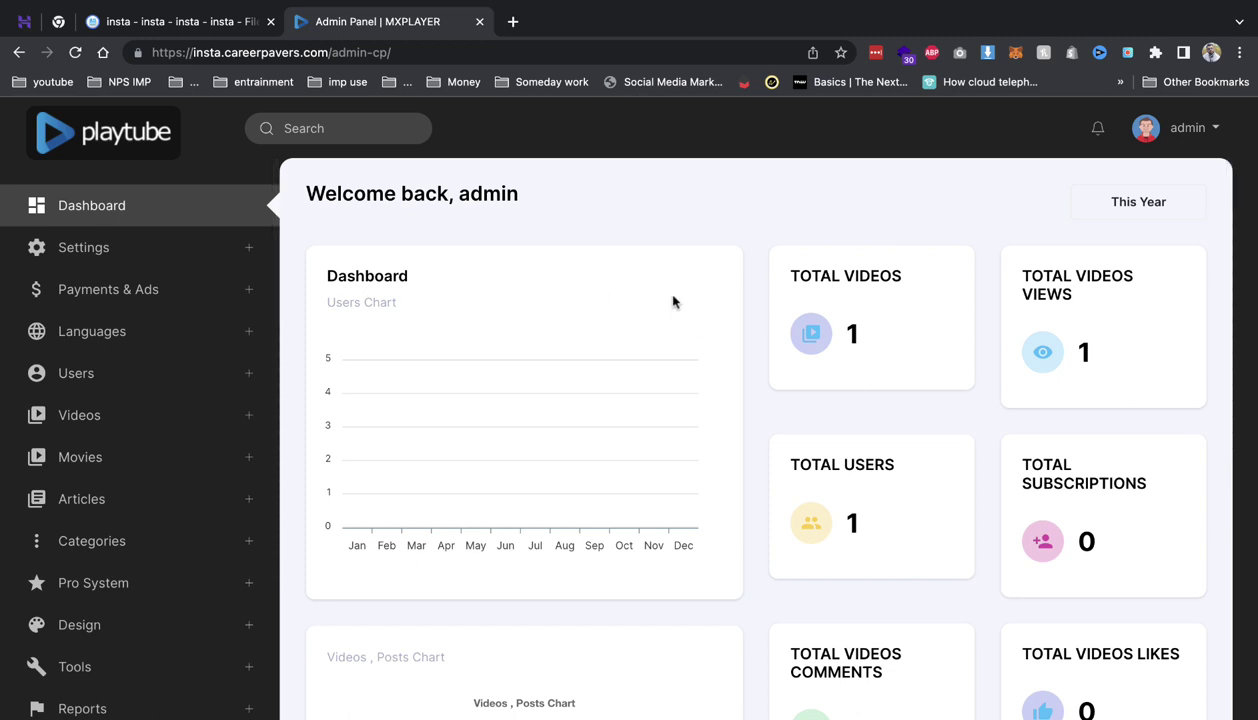
# - Open General Configuration and switch off the Article System
pyautogui.click(172, 258)
pyautogui.click(173, 289)
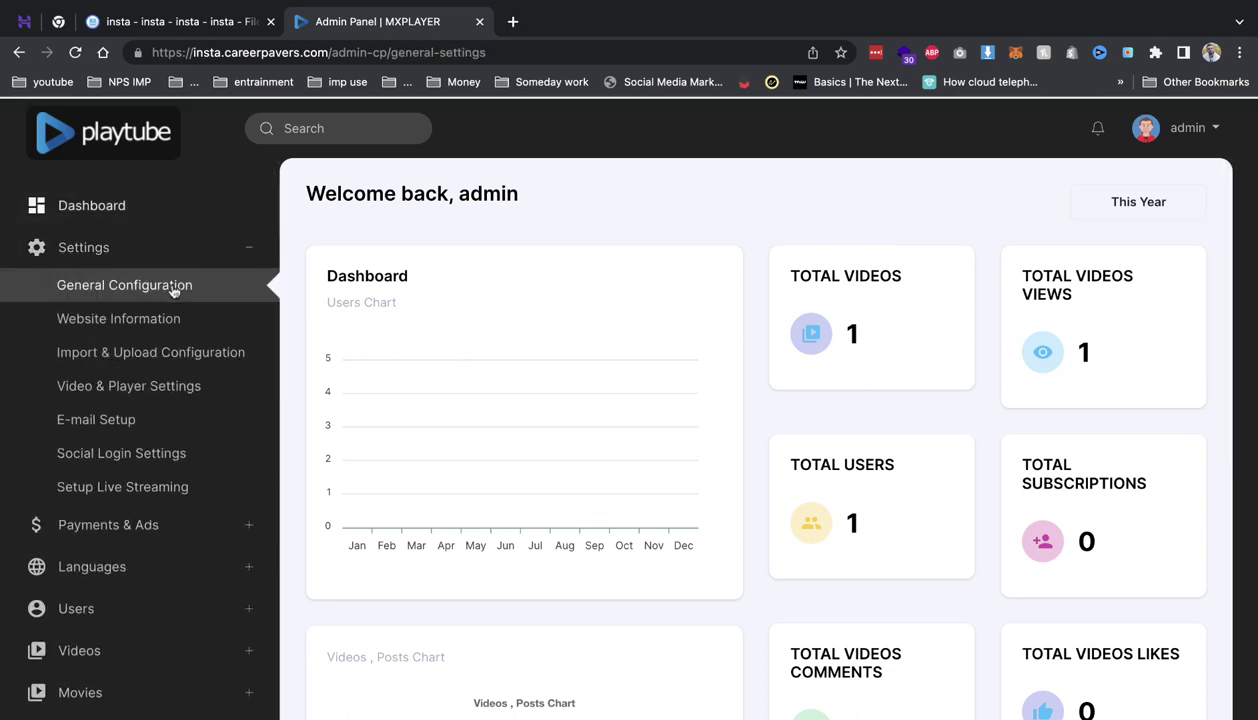
pyautogui.scroll(-2, 614, 479)
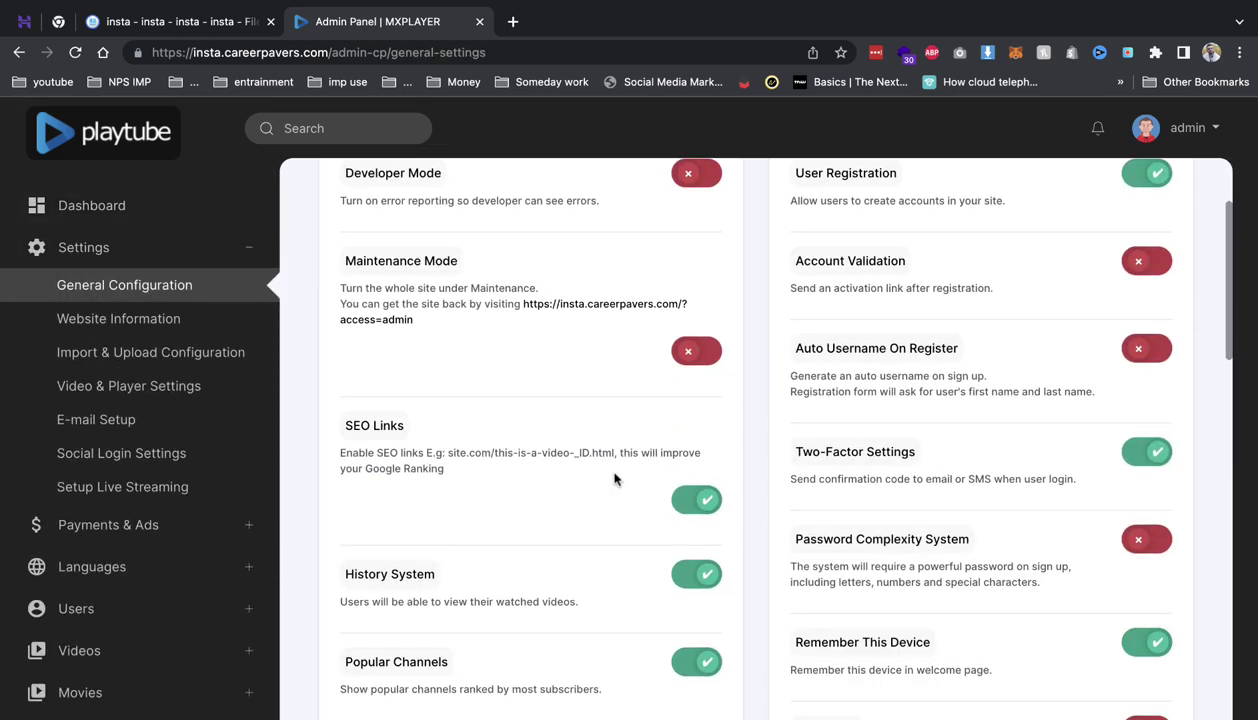
pyautogui.scroll(-3, 614, 479)
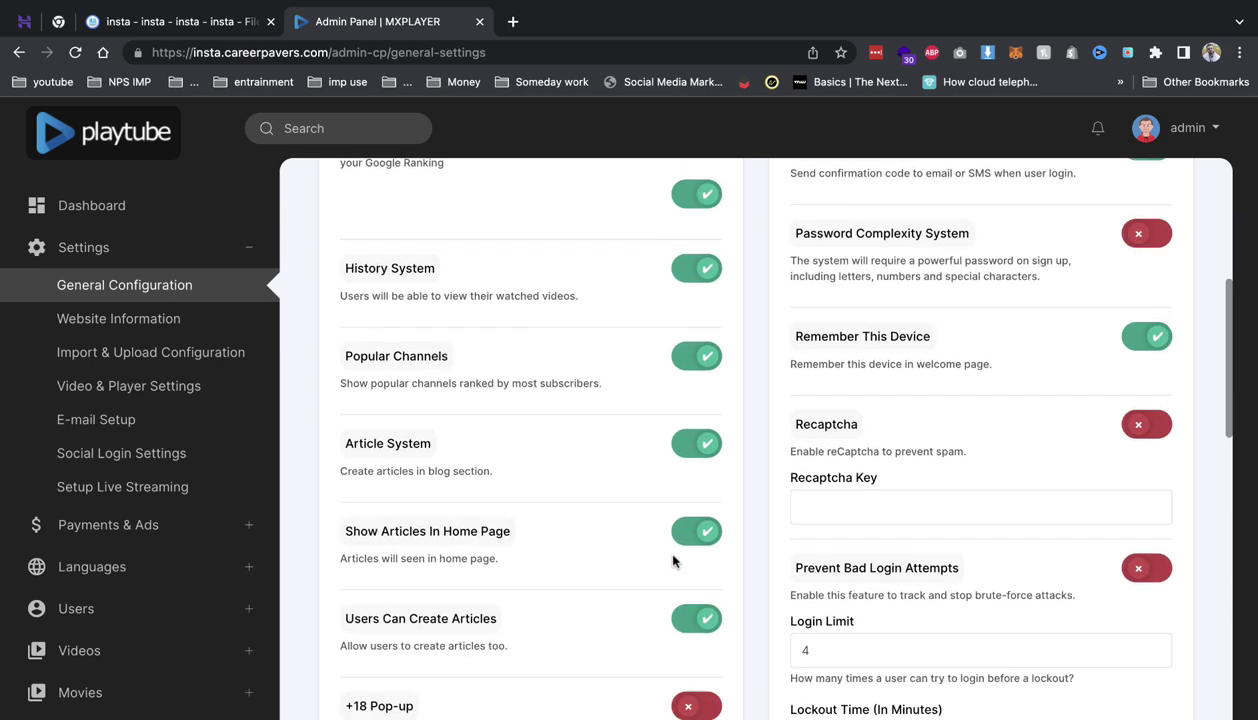
pyautogui.scroll(-1, 673, 561)
pyautogui.click(682, 422)
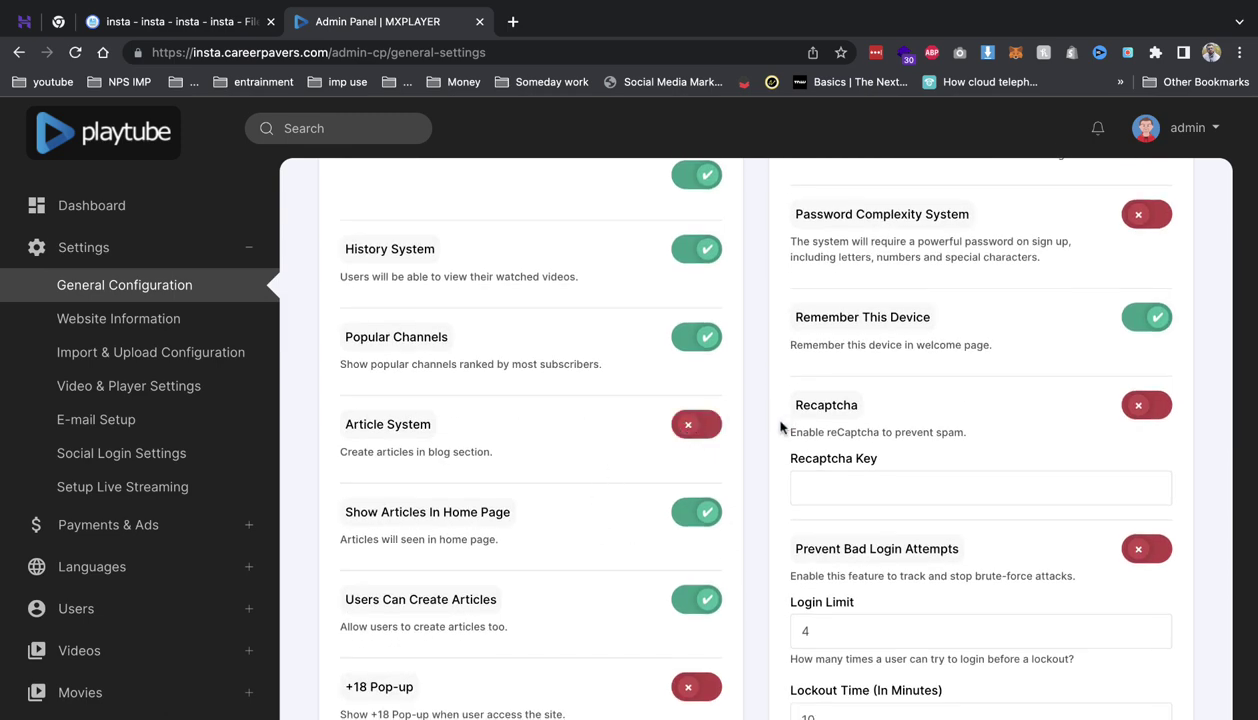
# - View the admin's channel profile, then return to General Configuration
pyautogui.click(1168, 140)
pyautogui.click(1000, 315)
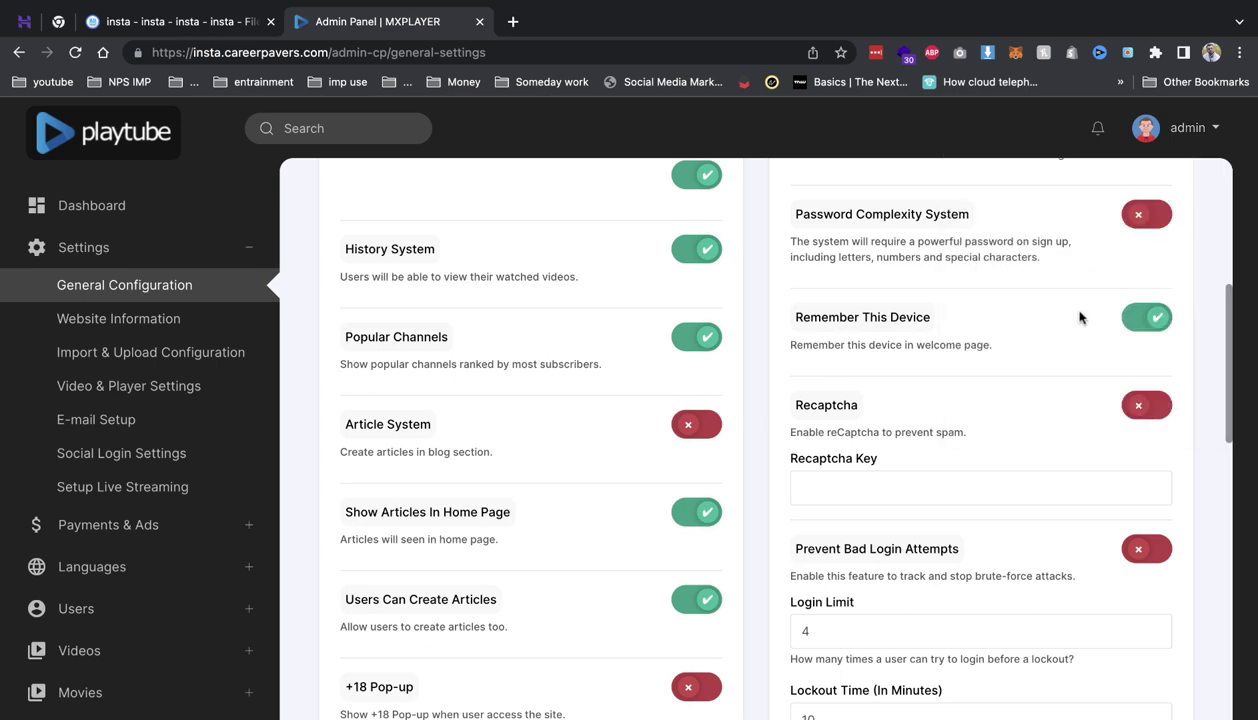
pyautogui.click(1170, 130)
pyautogui.click(1150, 318)
pyautogui.click(18, 53)
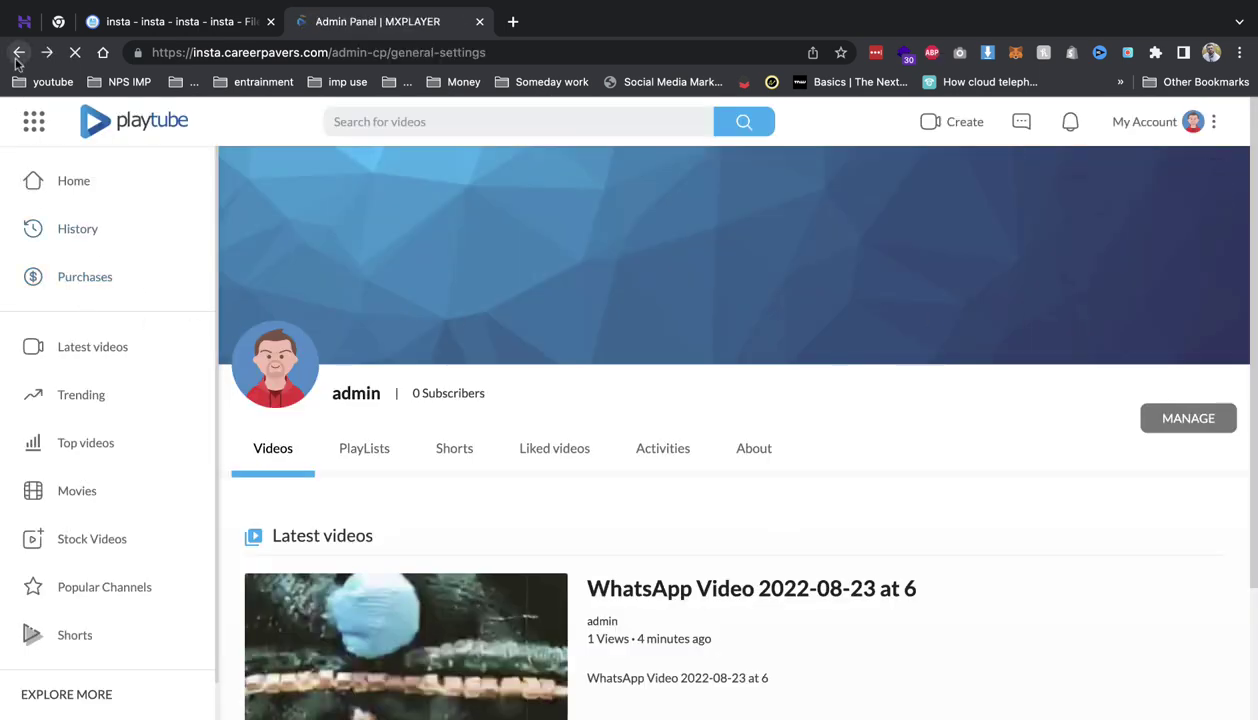
# - Switch off Show Articles In Home Page and Users Can Create Articles, then open Website Information
pyautogui.scroll(-2, 870, 390)
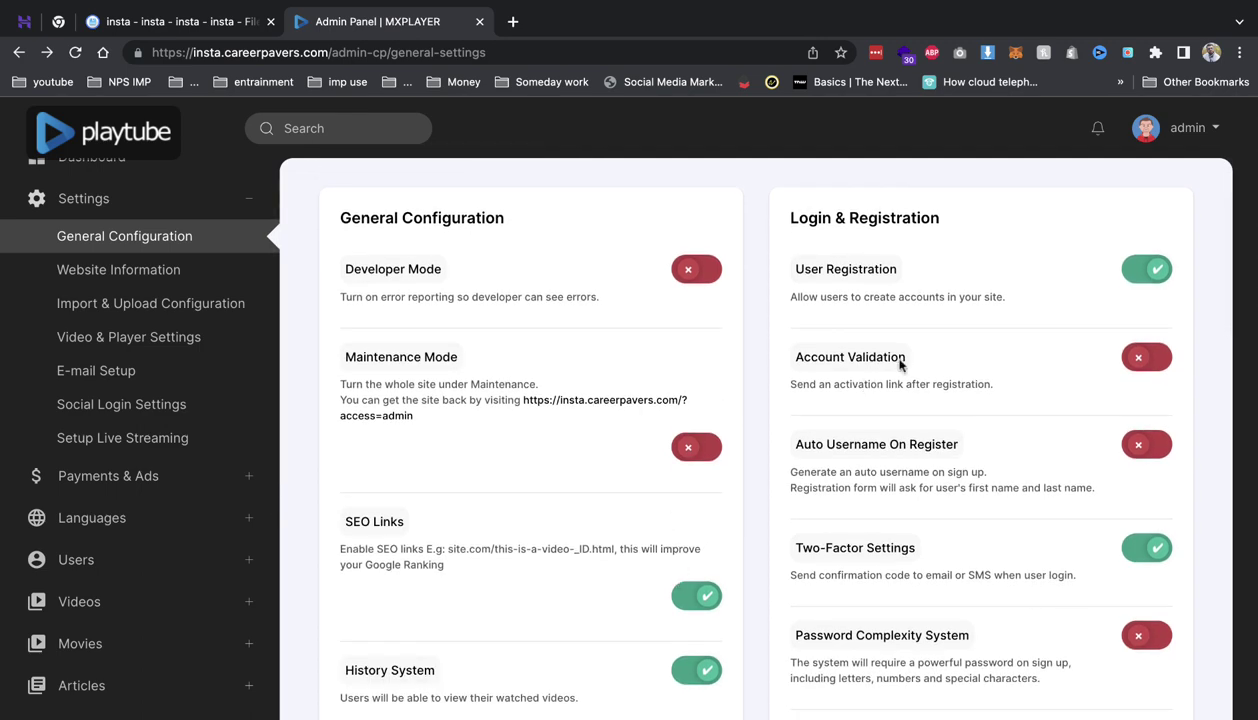
pyautogui.scroll(-8, 895, 425)
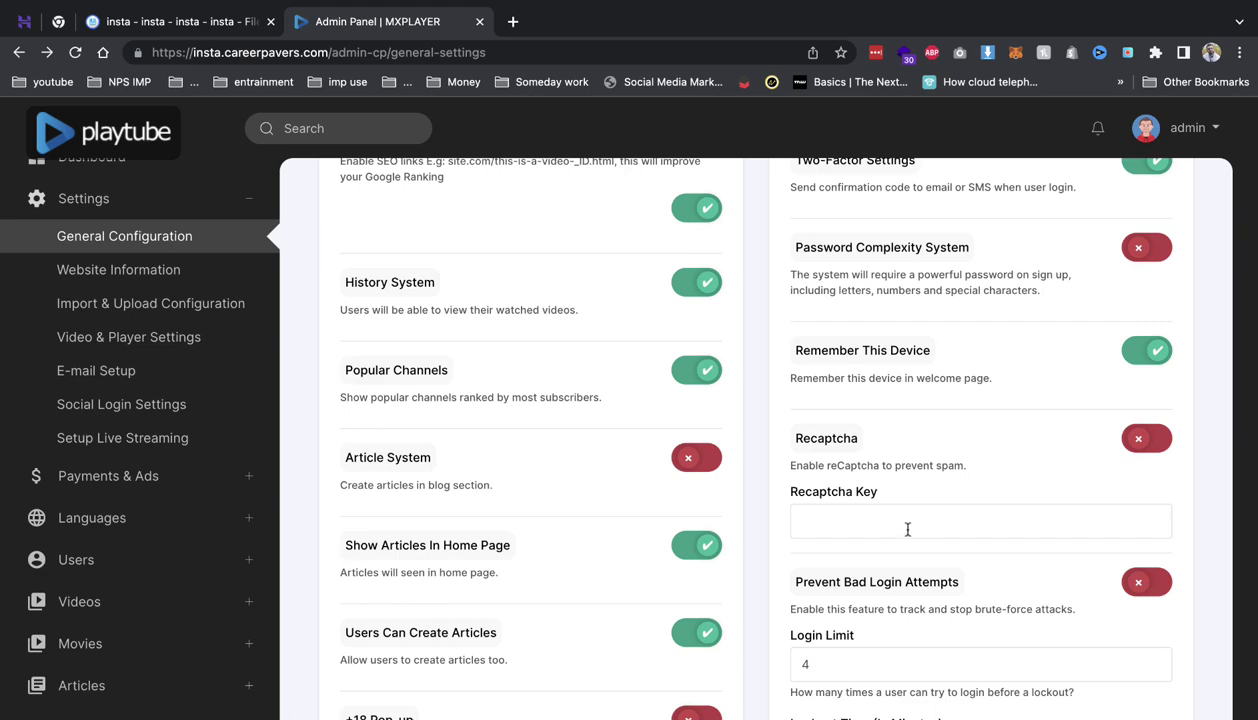
pyautogui.scroll(-2, 908, 529)
pyautogui.scroll(-3, 900, 510)
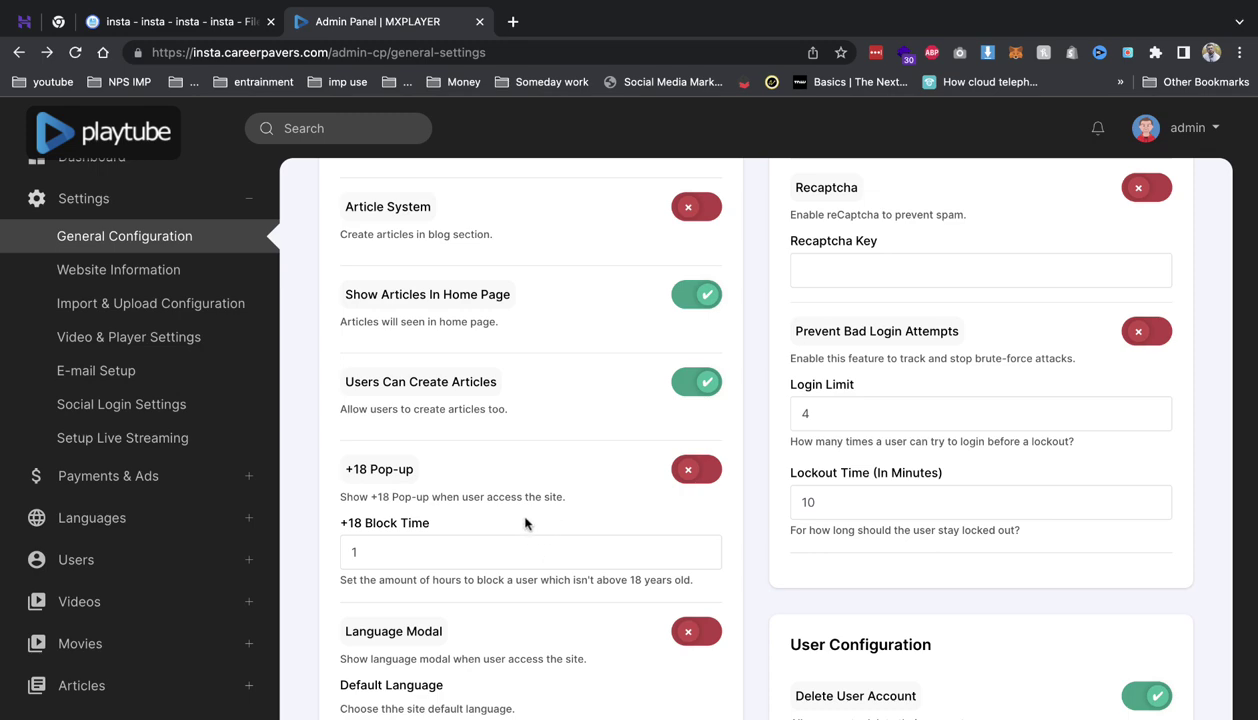
pyautogui.scroll(-1, 598, 514)
pyautogui.scroll(-4, 719, 449)
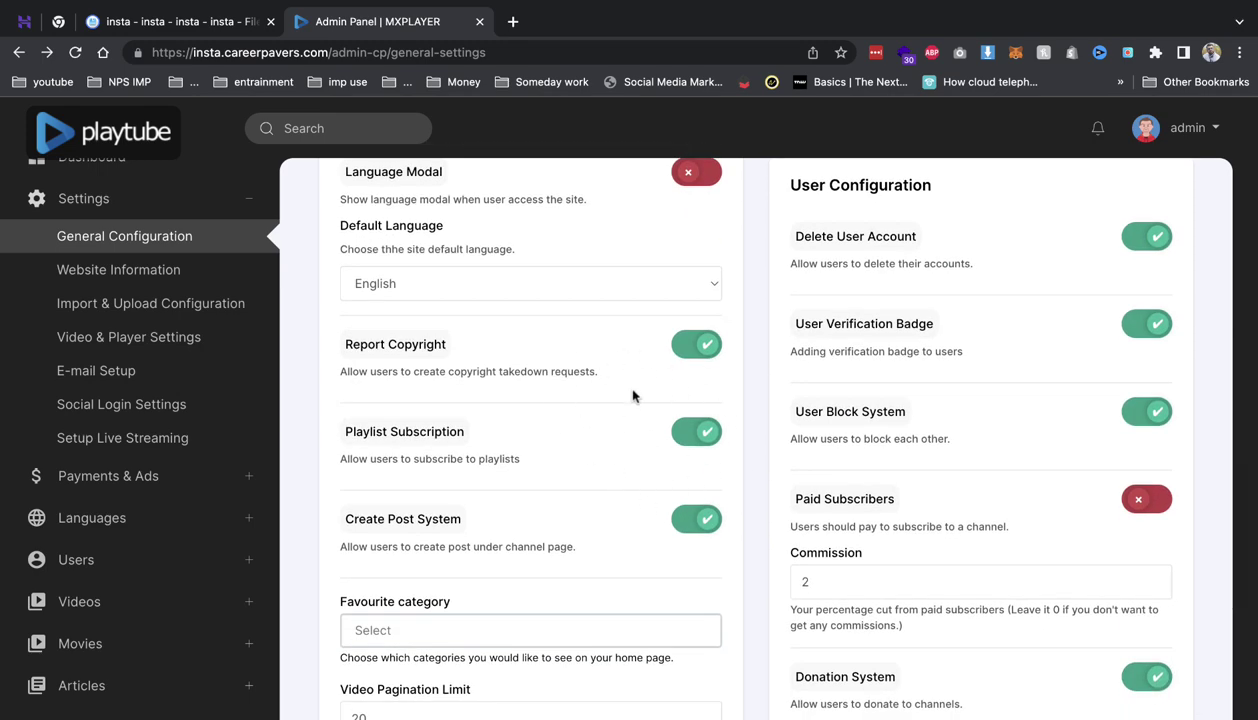
pyautogui.scroll(-2, 655, 560)
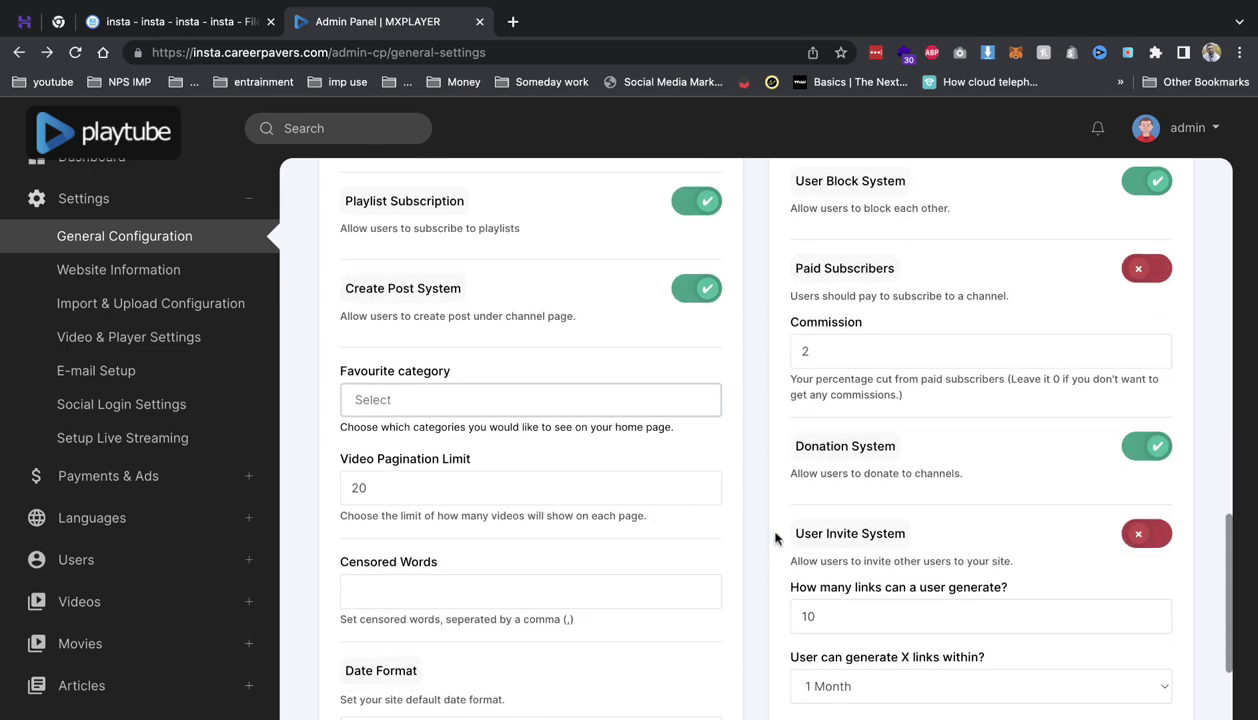
pyautogui.scroll(4, 629, 452)
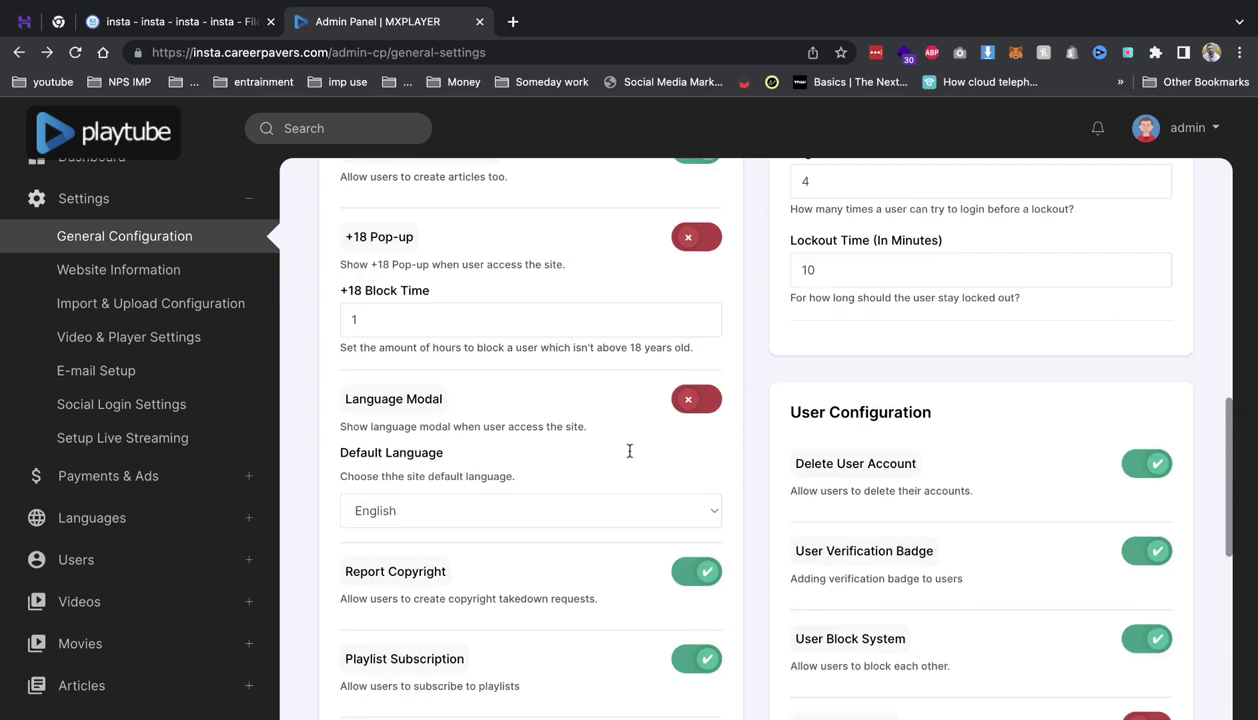
pyautogui.scroll(4, 520, 425)
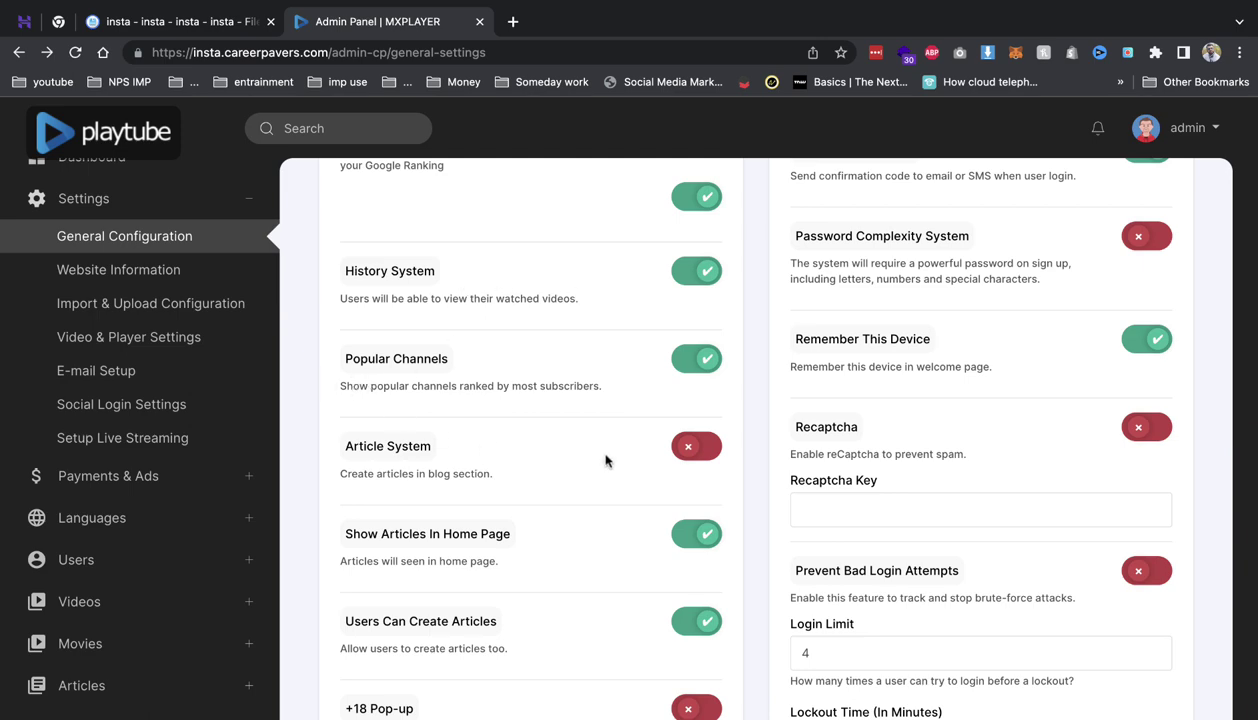
pyautogui.click(703, 531)
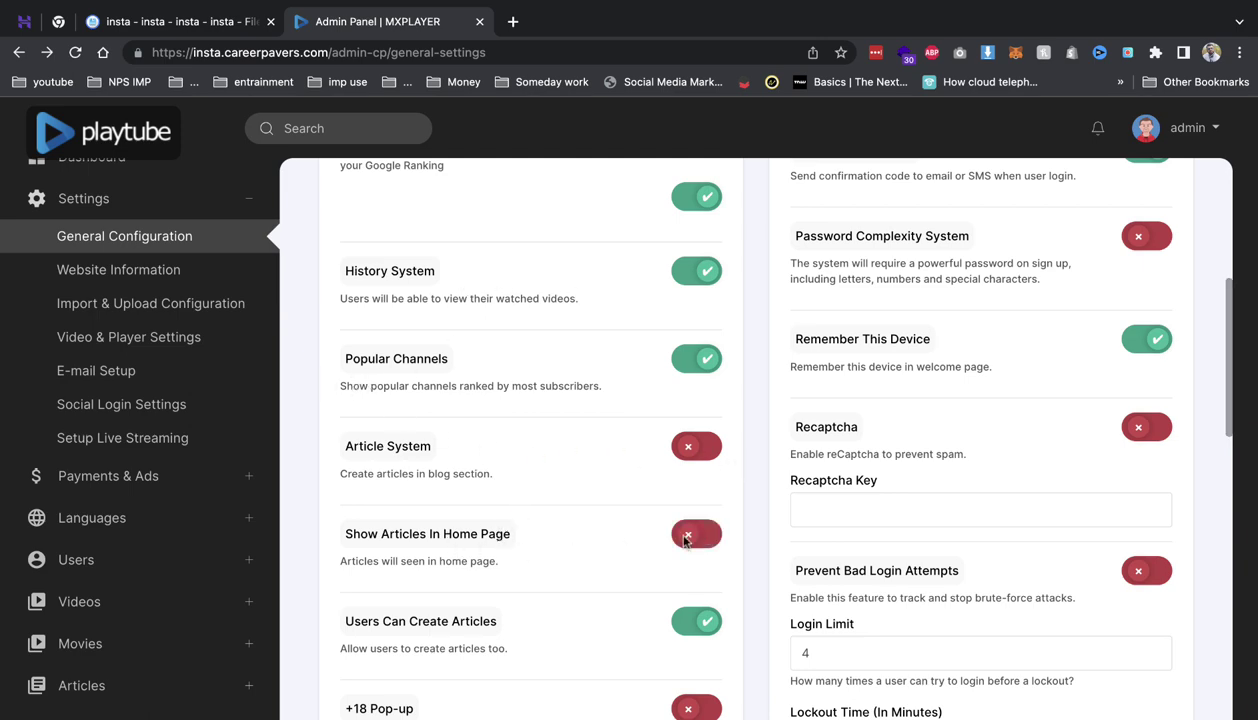
pyautogui.click(692, 621)
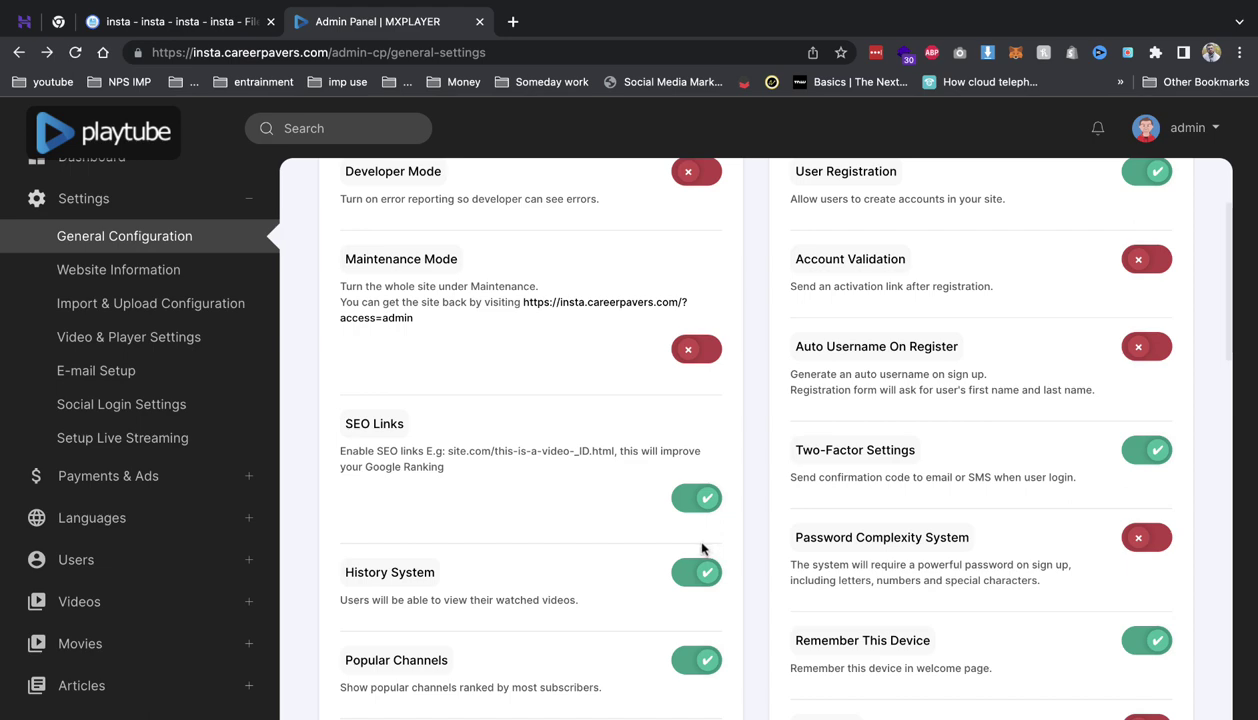
pyautogui.scroll(3, 709, 543)
pyautogui.click(188, 284)
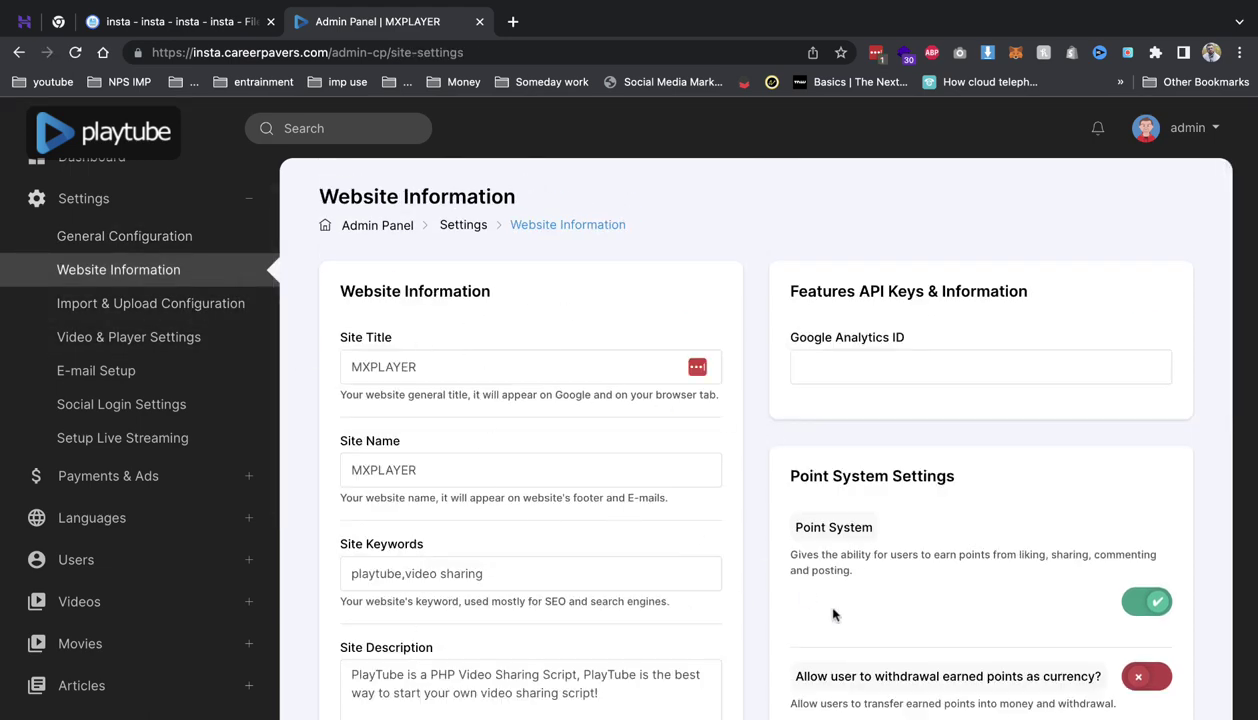
pyautogui.scroll(-6, 1033, 489)
pyautogui.scroll(1, 1033, 490)
pyautogui.scroll(5, 949, 410)
pyautogui.scroll(1, 906, 622)
pyautogui.click(842, 340)
pyautogui.click(590, 690)
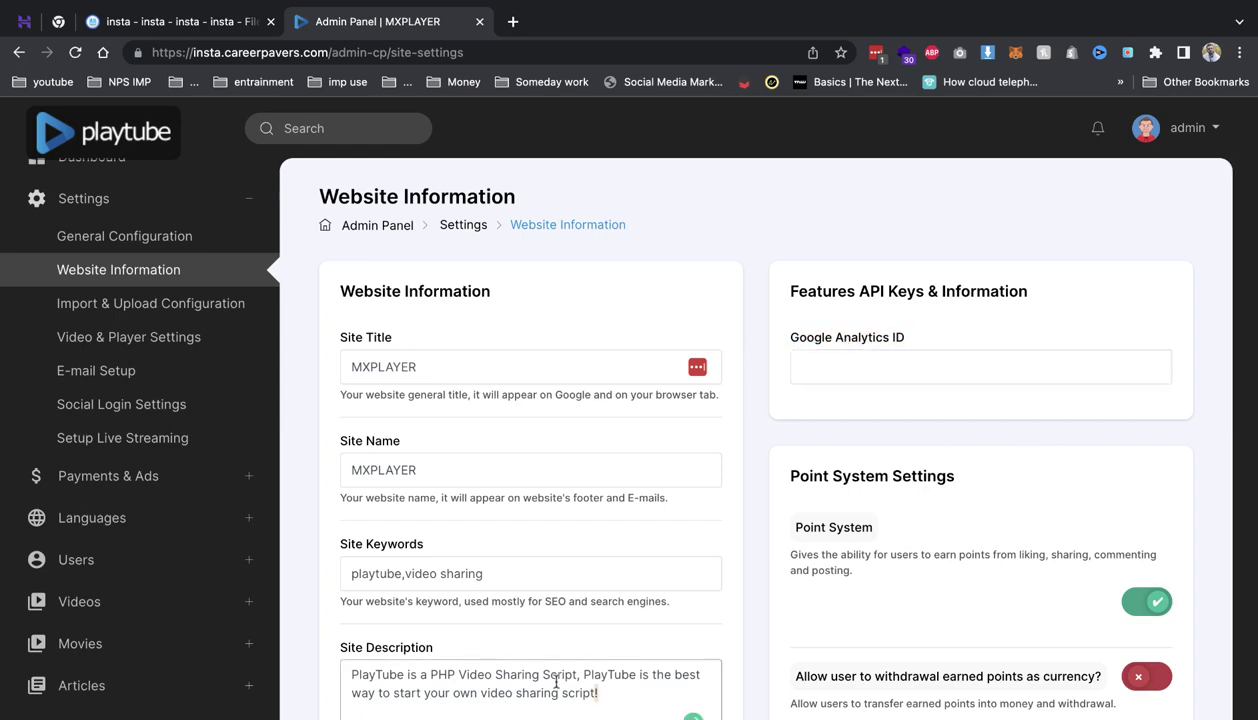
pyautogui.scroll(-7, 719, 596)
pyautogui.scroll(2, 868, 444)
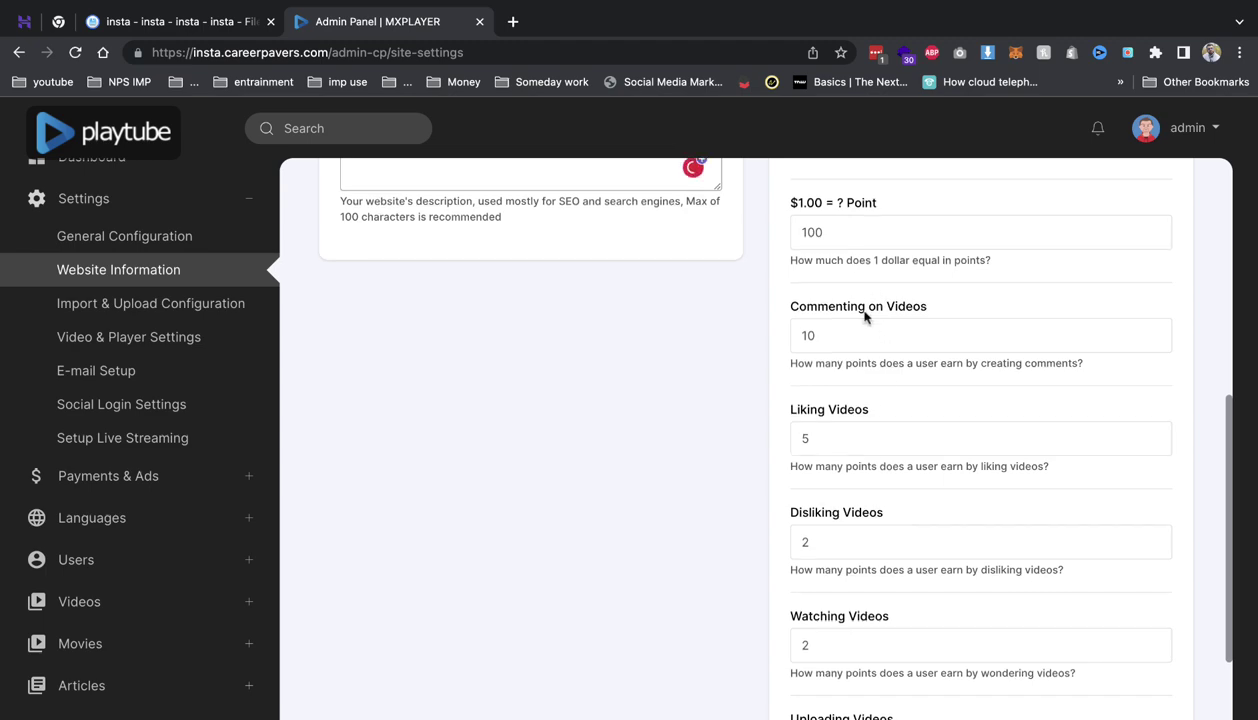
pyautogui.scroll(1, 840, 290)
pyautogui.scroll(4, 800, 255)
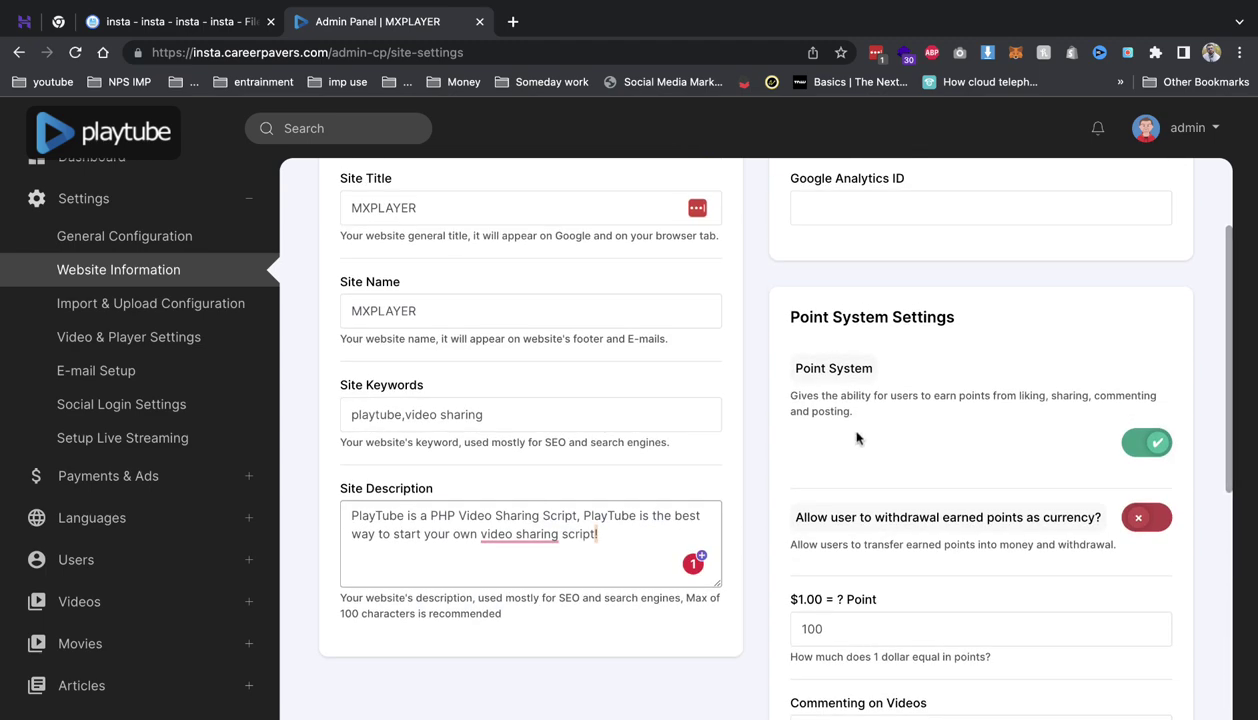
pyautogui.scroll(3, 843, 590)
pyautogui.scroll(-6, 840, 585)
pyautogui.scroll(-2, 880, 582)
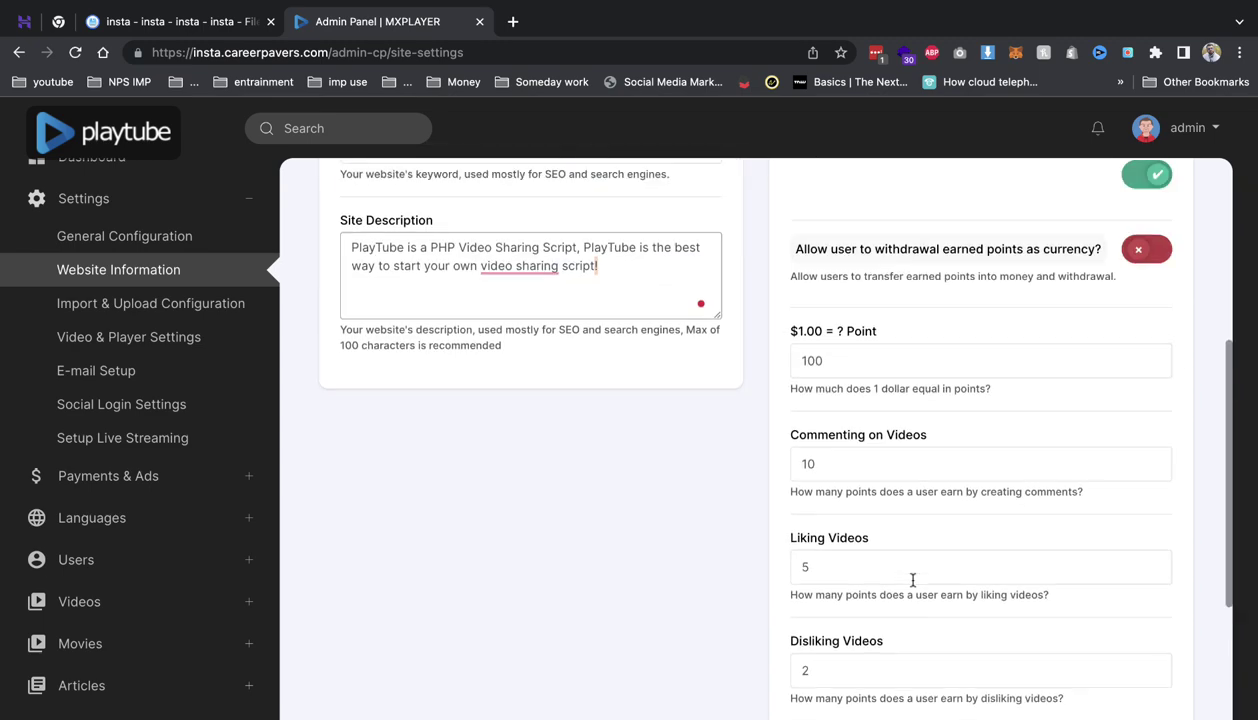
pyautogui.scroll(1, 912, 580)
pyautogui.click(818, 411)
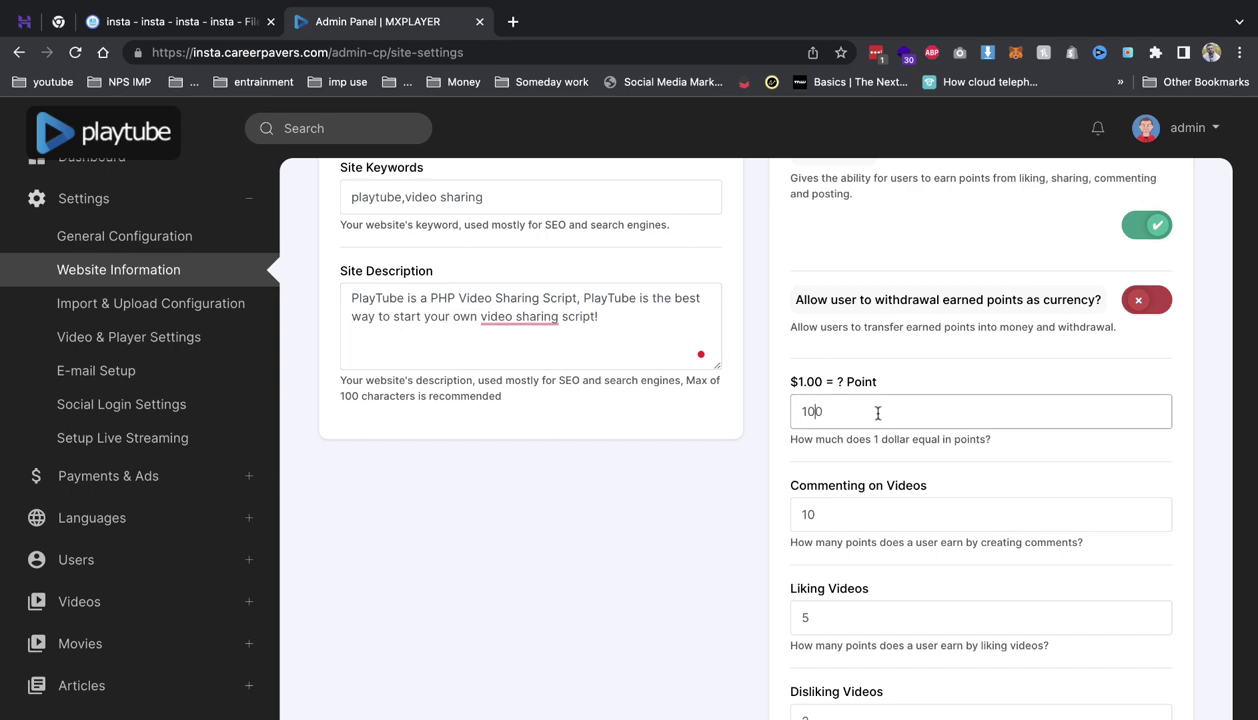
pyautogui.scroll(-5, 853, 467)
pyautogui.scroll(2, 842, 485)
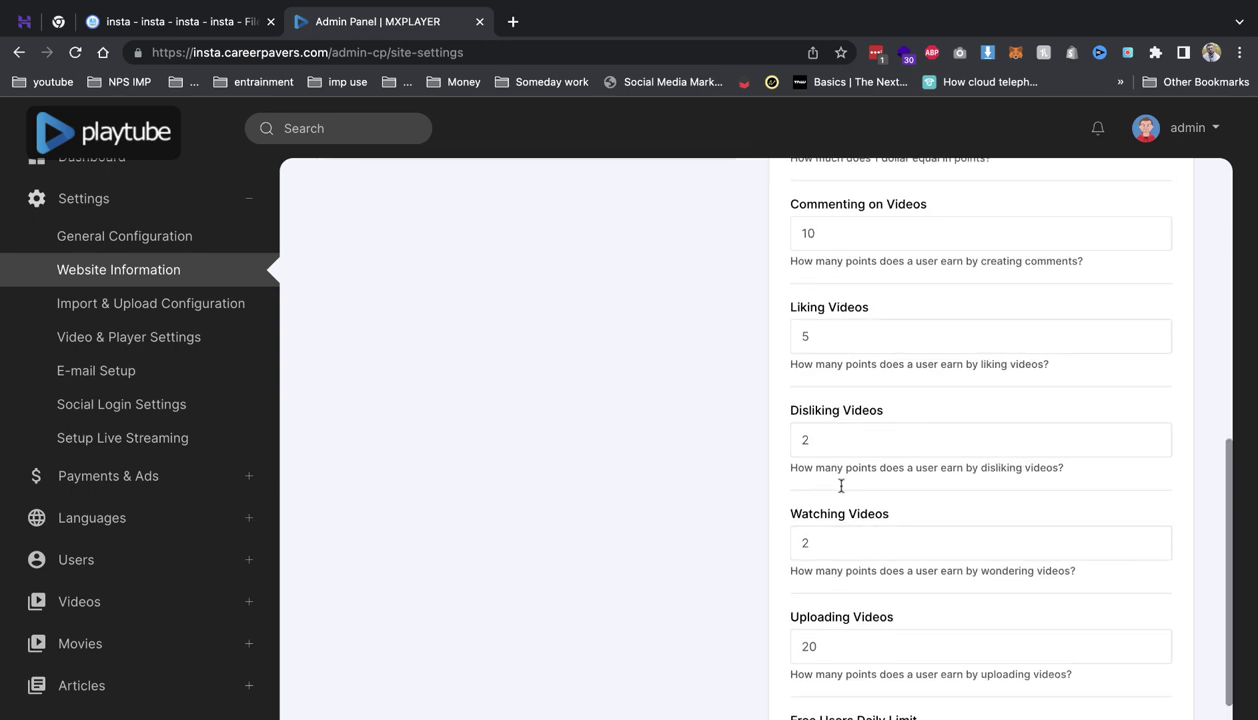
pyautogui.scroll(6, 857, 437)
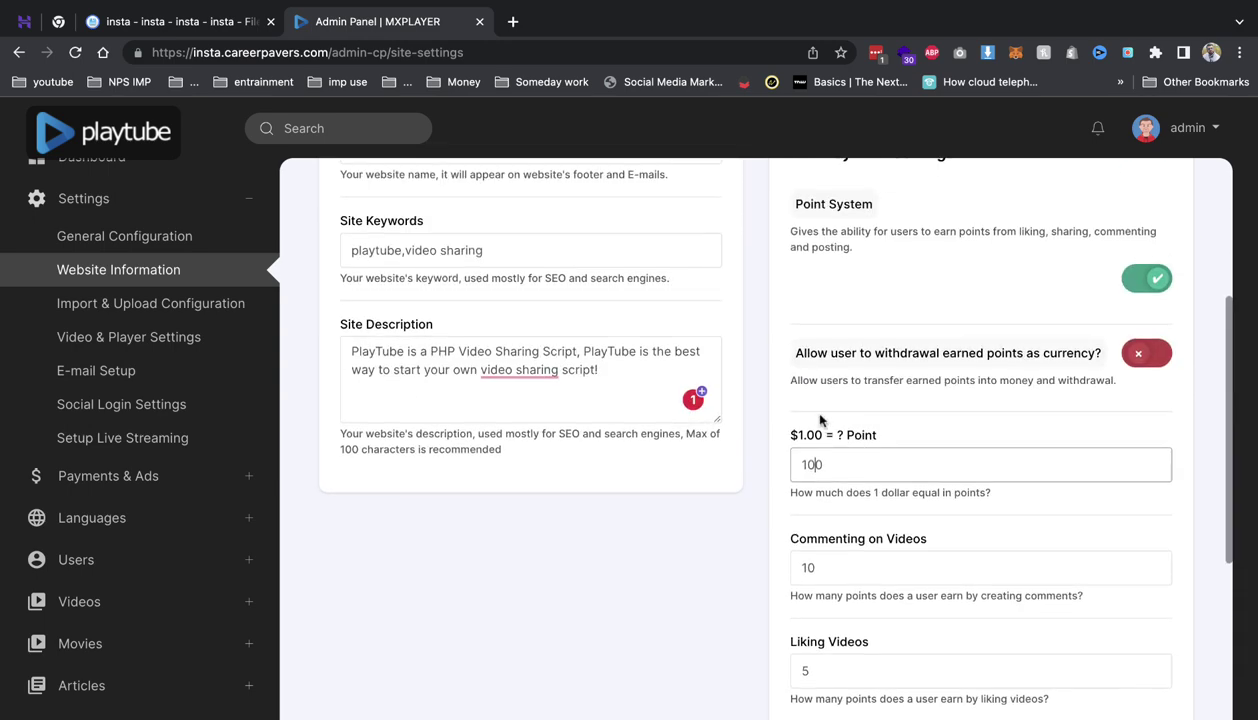
# - In Import & Upload Configuration, keep the All Users upload limit at 1GB
pyautogui.click(255, 318)
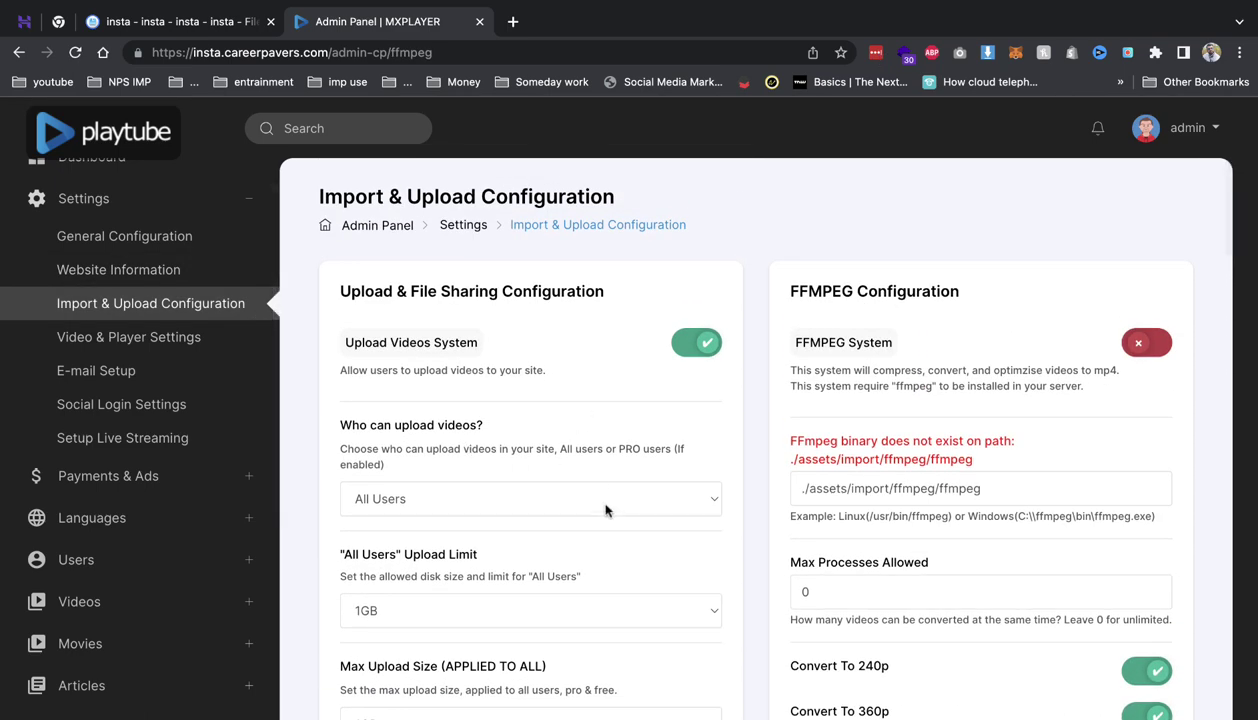
pyautogui.scroll(-1, 432, 486)
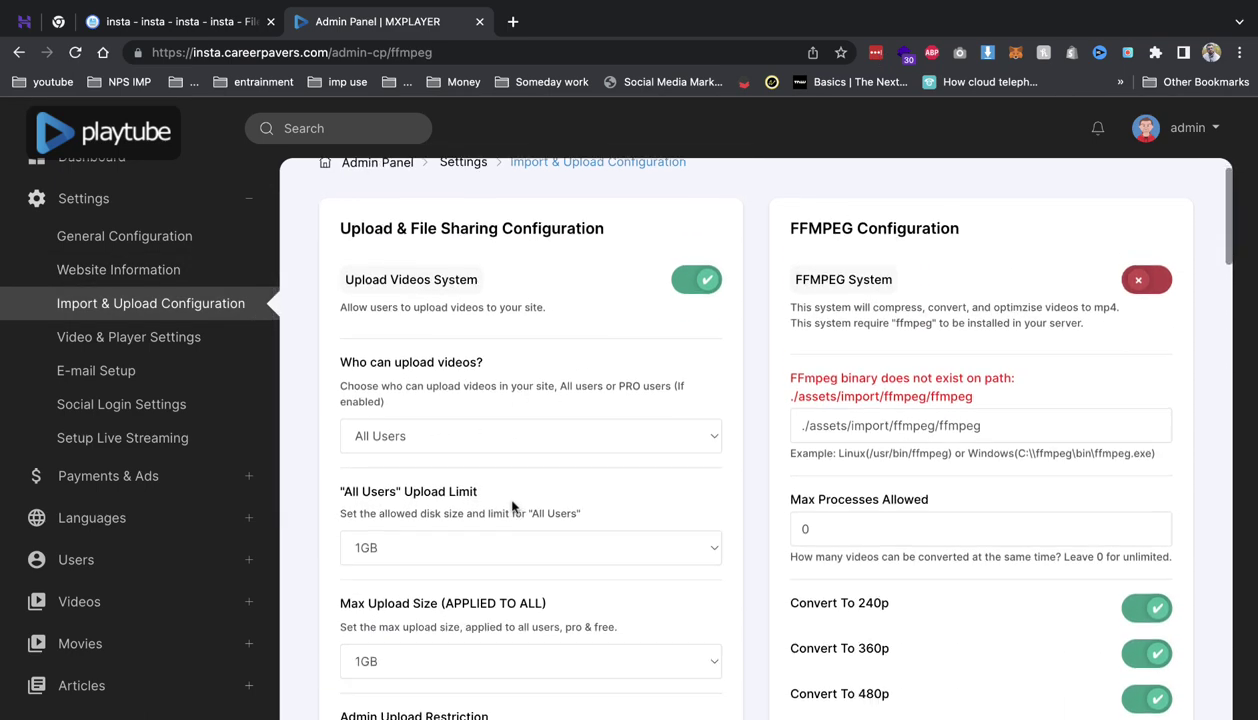
pyautogui.click(463, 548)
pyautogui.click(463, 556)
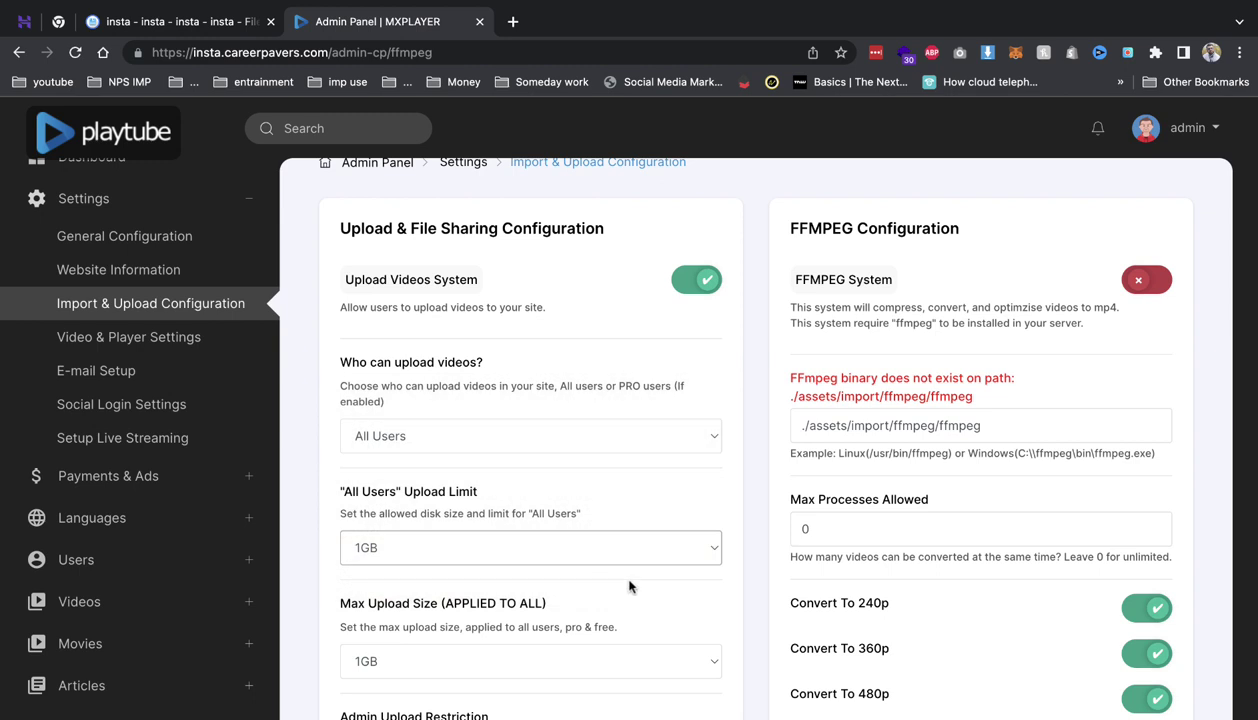
# - Select the entire YouTube API key field text
pyautogui.scroll(-1, 626, 584)
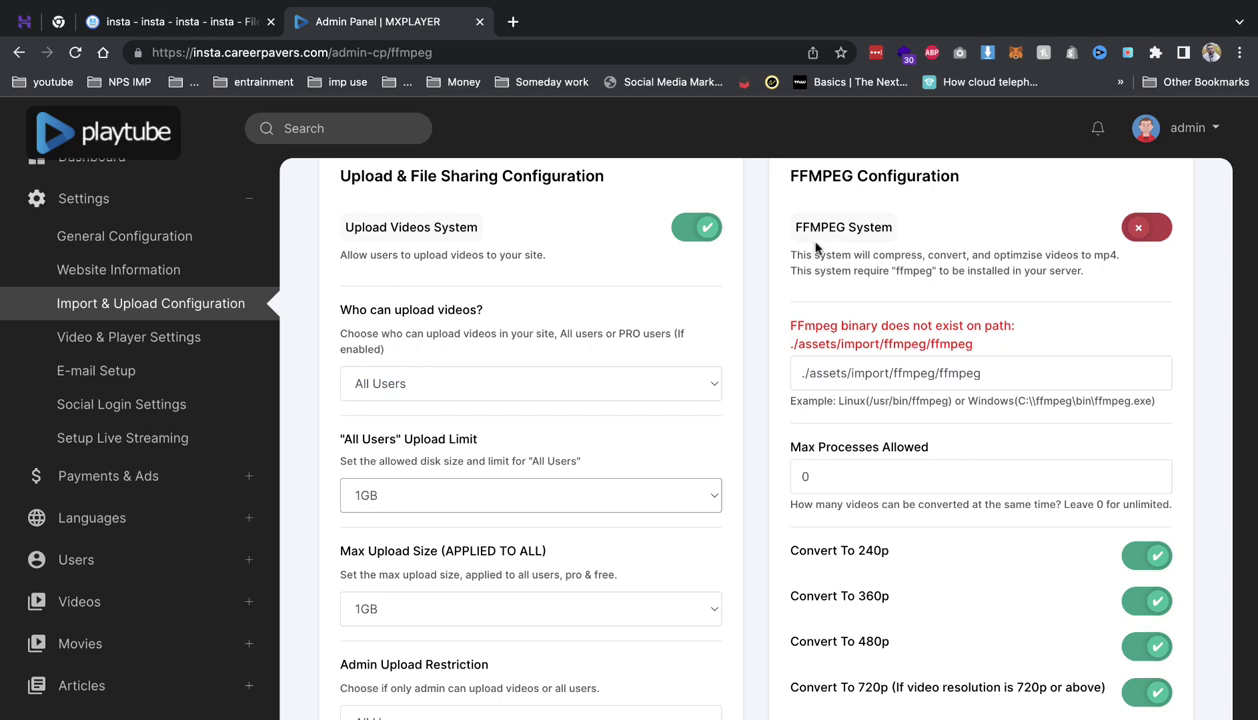
pyautogui.scroll(-6, 665, 478)
pyautogui.scroll(-10, 665, 478)
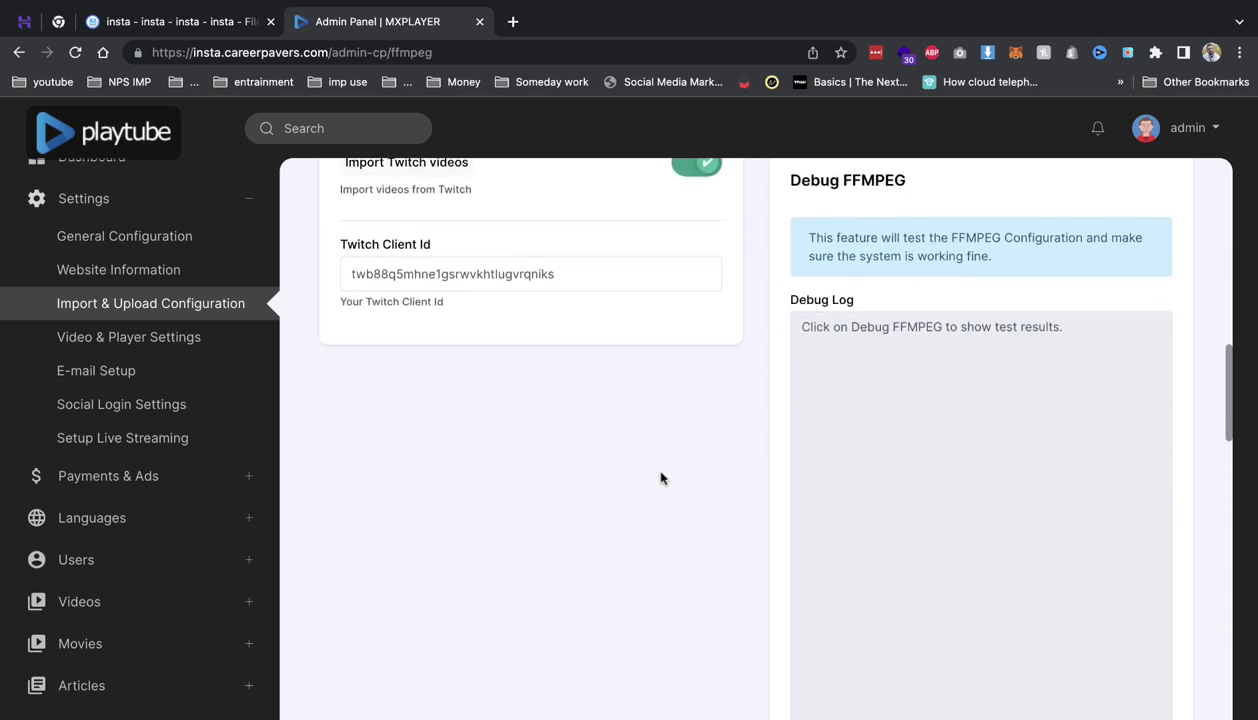
pyautogui.scroll(1, 659, 479)
pyautogui.scroll(3, 659, 479)
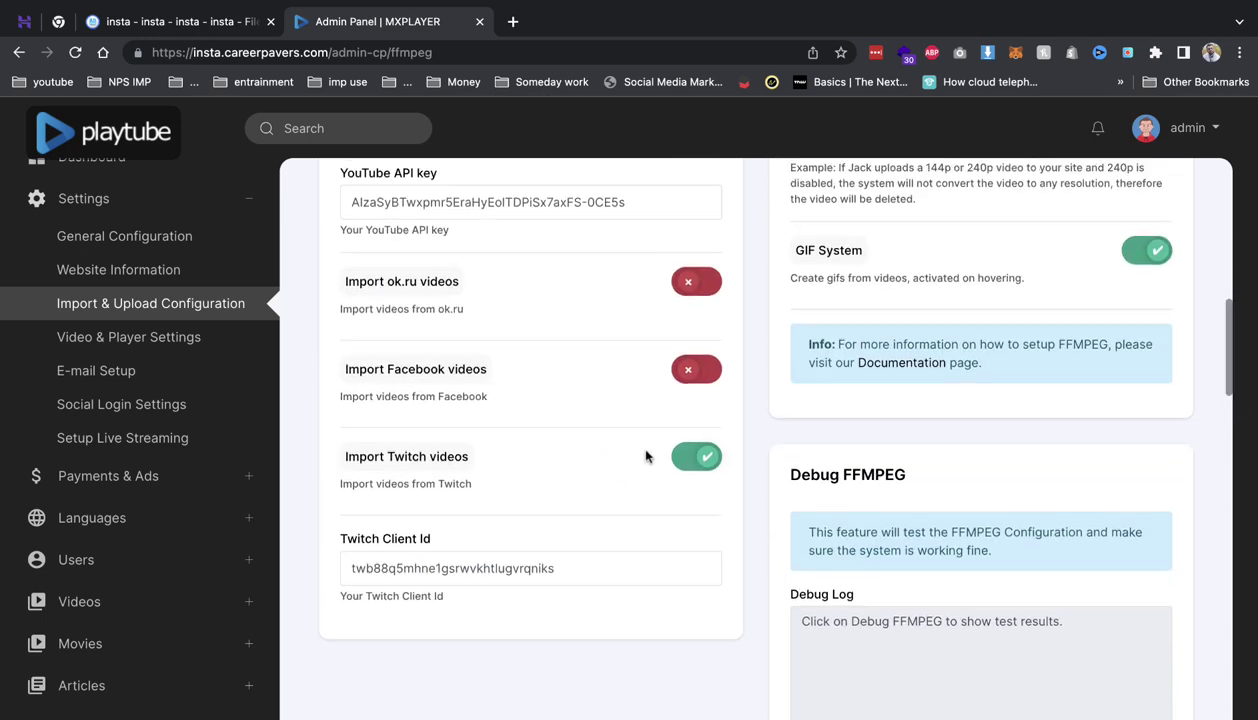
pyautogui.scroll(2, 647, 453)
pyautogui.scroll(2, 475, 390)
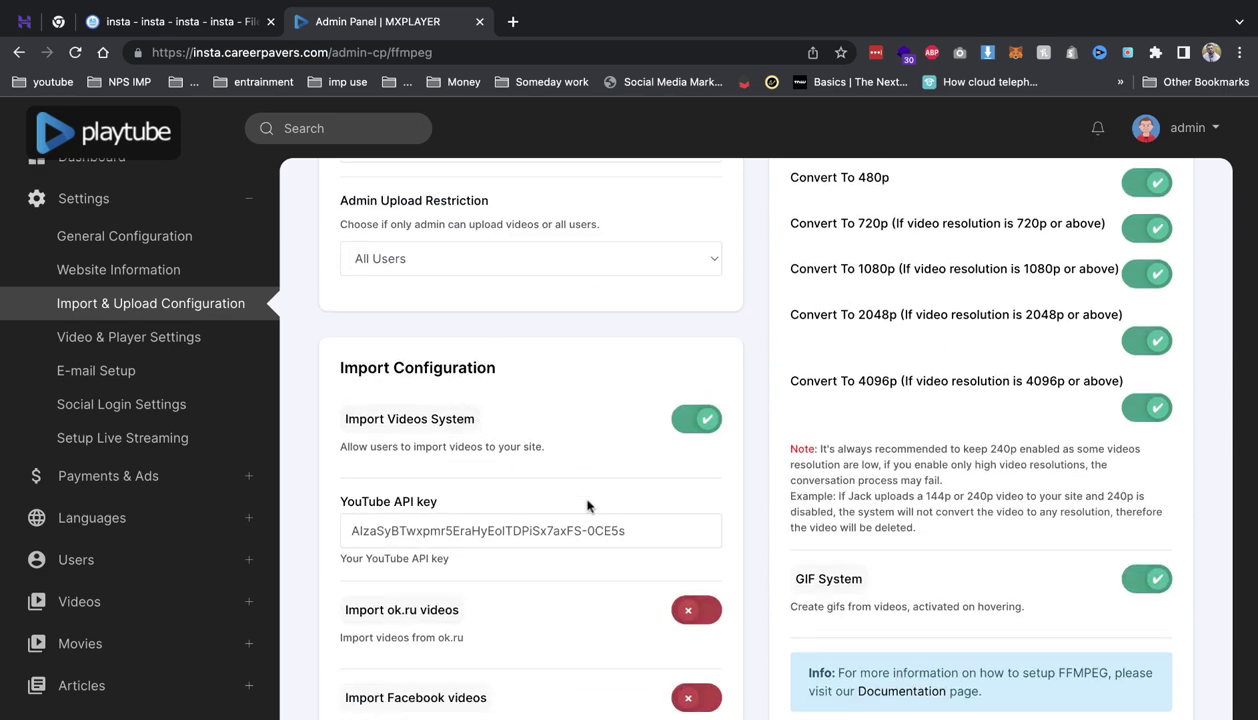
pyautogui.moveTo(353, 527); pyautogui.dragTo(684, 530)
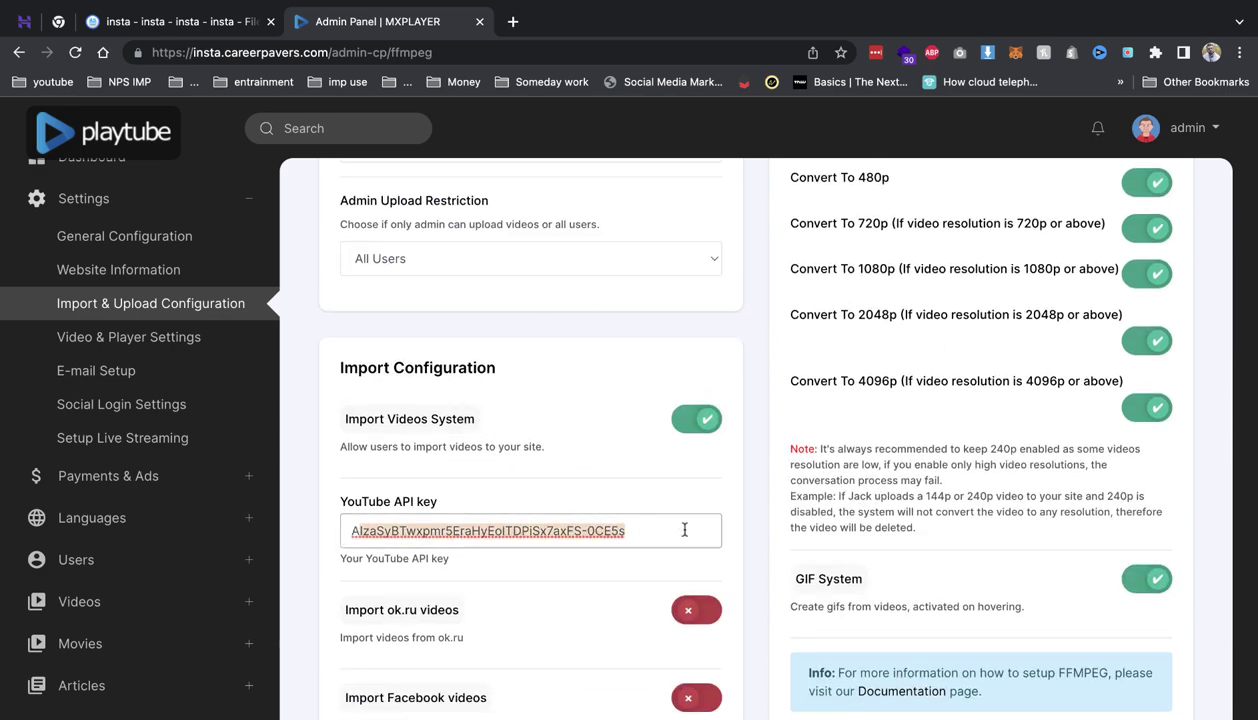
# - Open the admin channel in a new tab and view the public Stock Videos page
pyautogui.click(140, 337)
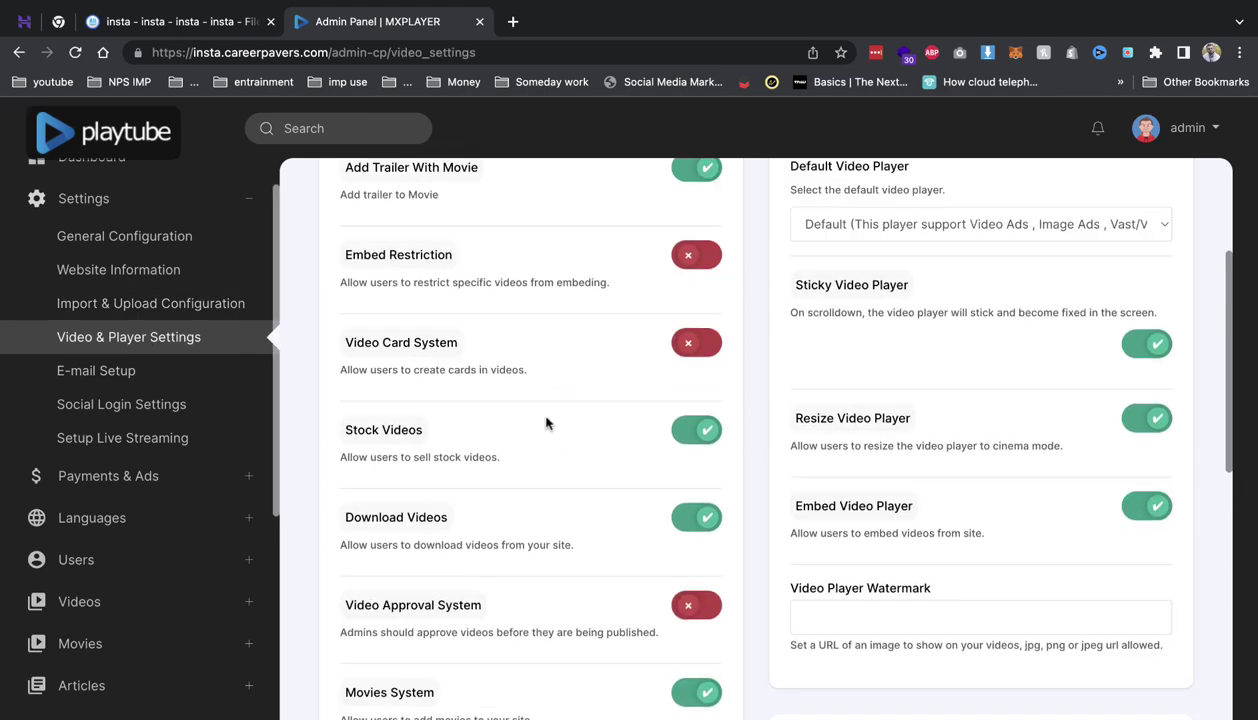
pyautogui.scroll(-1, 522, 337)
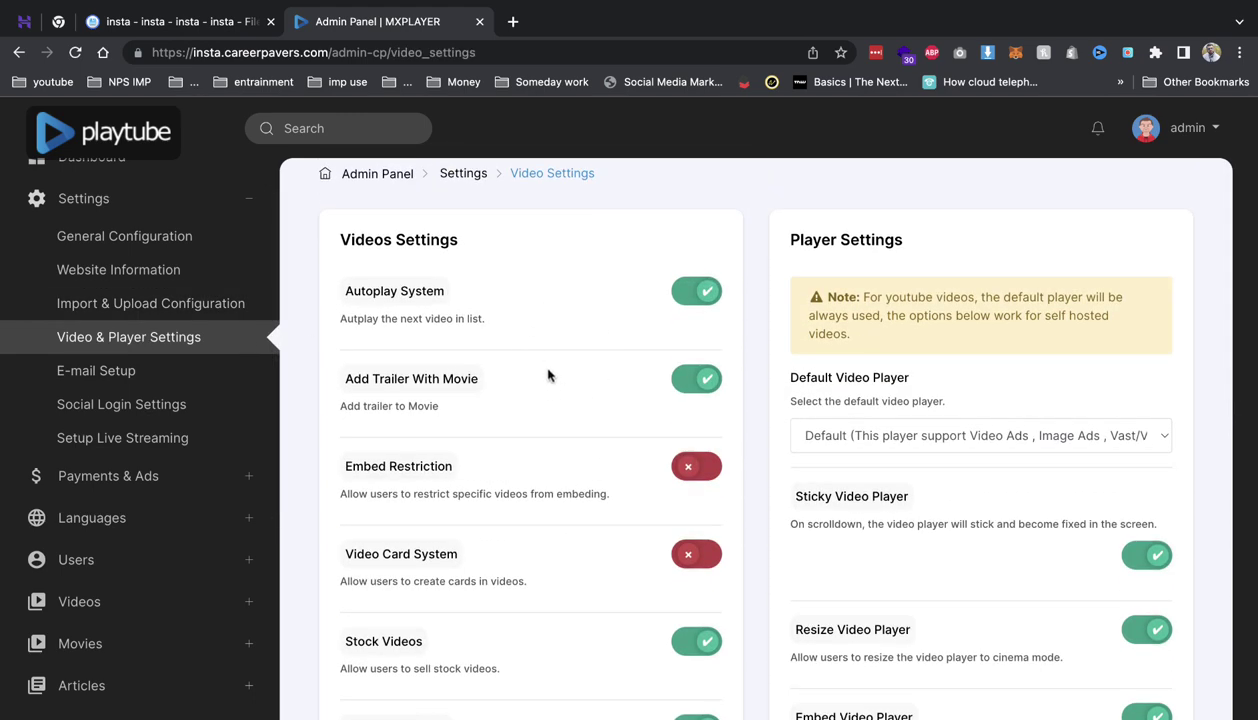
pyautogui.scroll(-1, 549, 375)
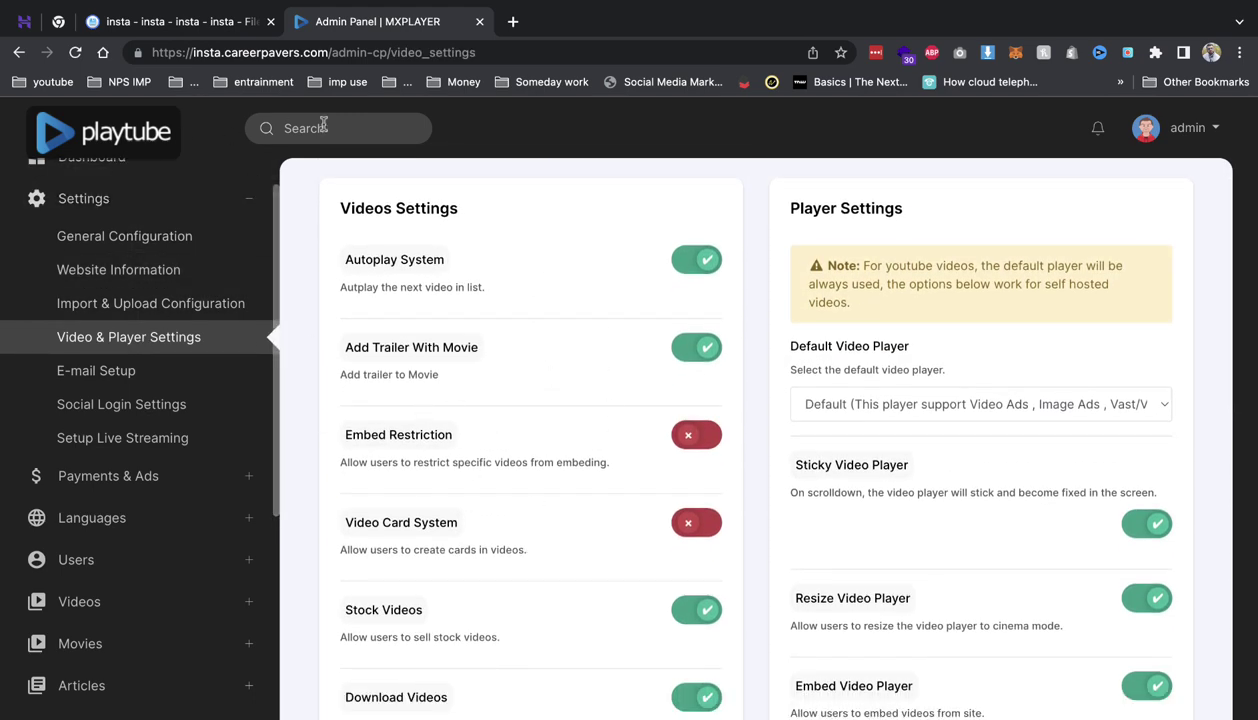
pyautogui.click(1165, 127)
pyautogui.rightClick(1066, 330)
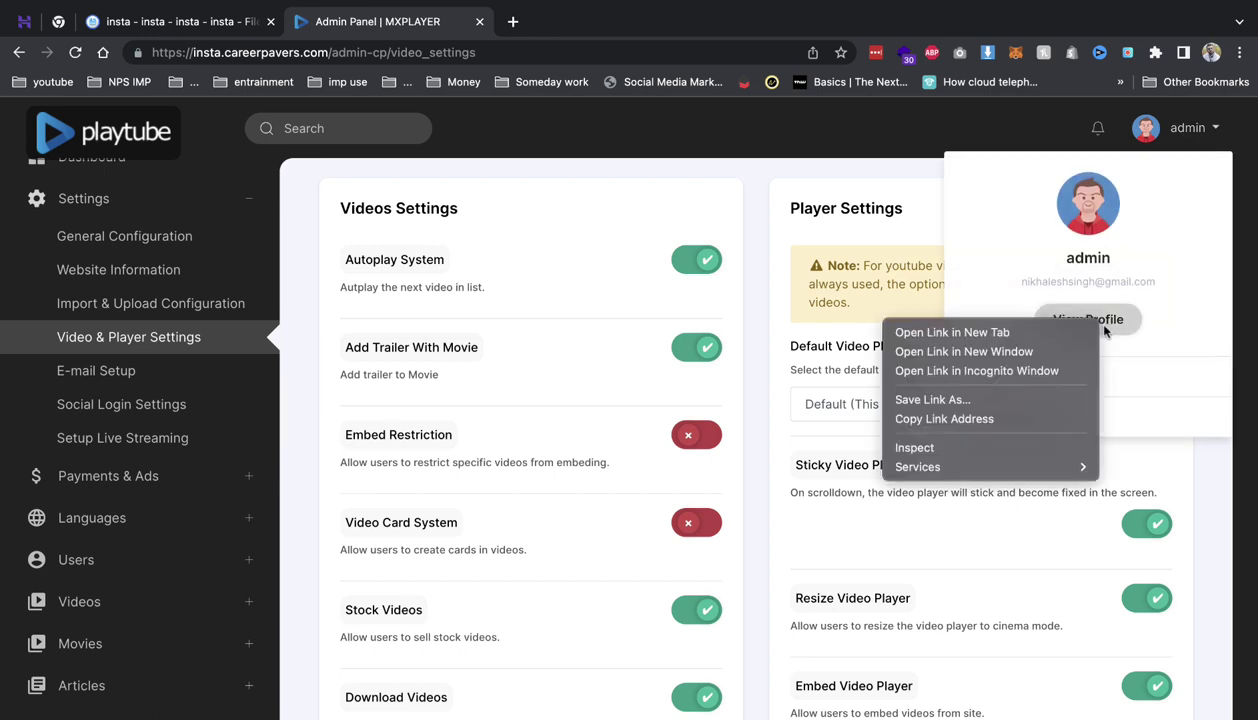
pyautogui.click(1066, 332)
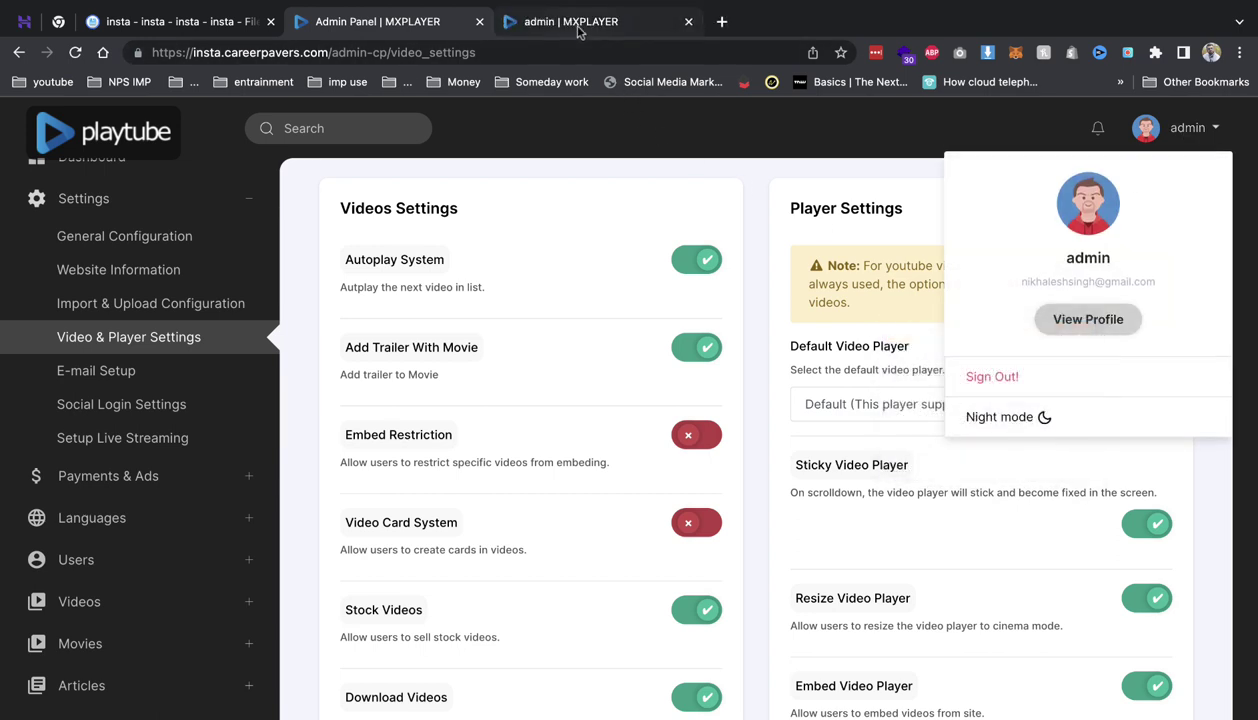
pyautogui.click(570, 21)
pyautogui.click(100, 540)
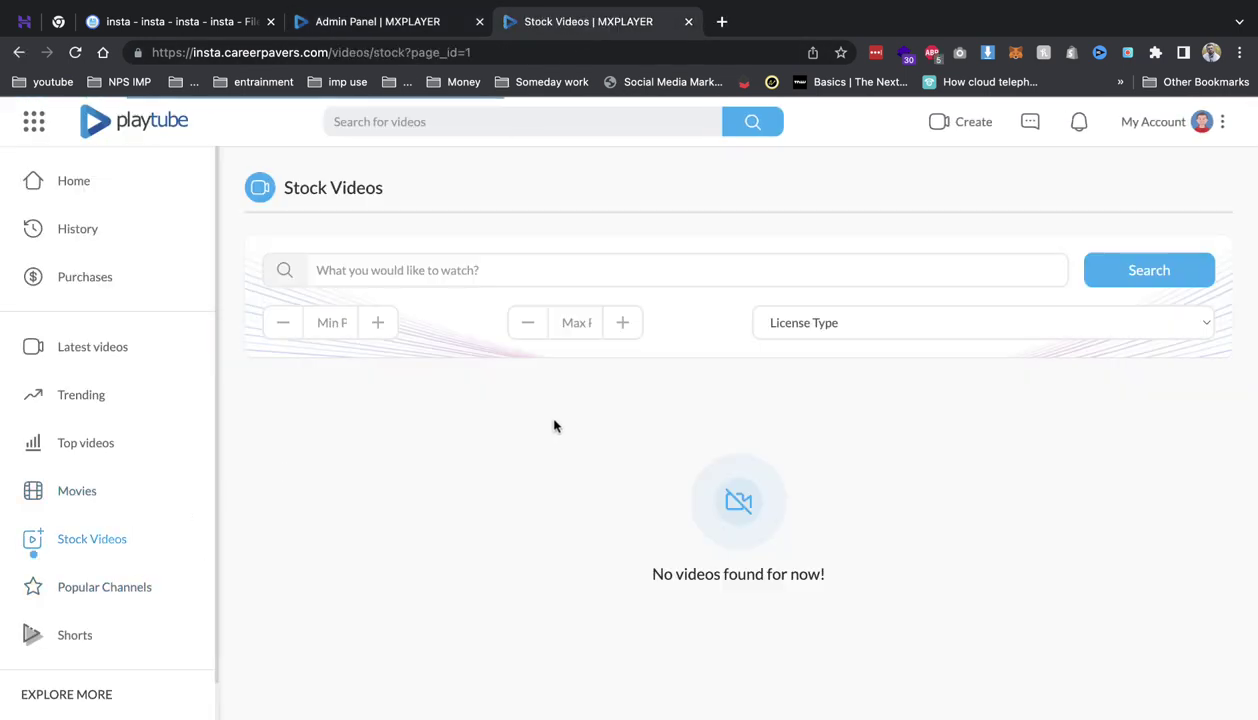
# - Switch off Stock Videos in the admin panel and reload the public page
pyautogui.click(404, 30)
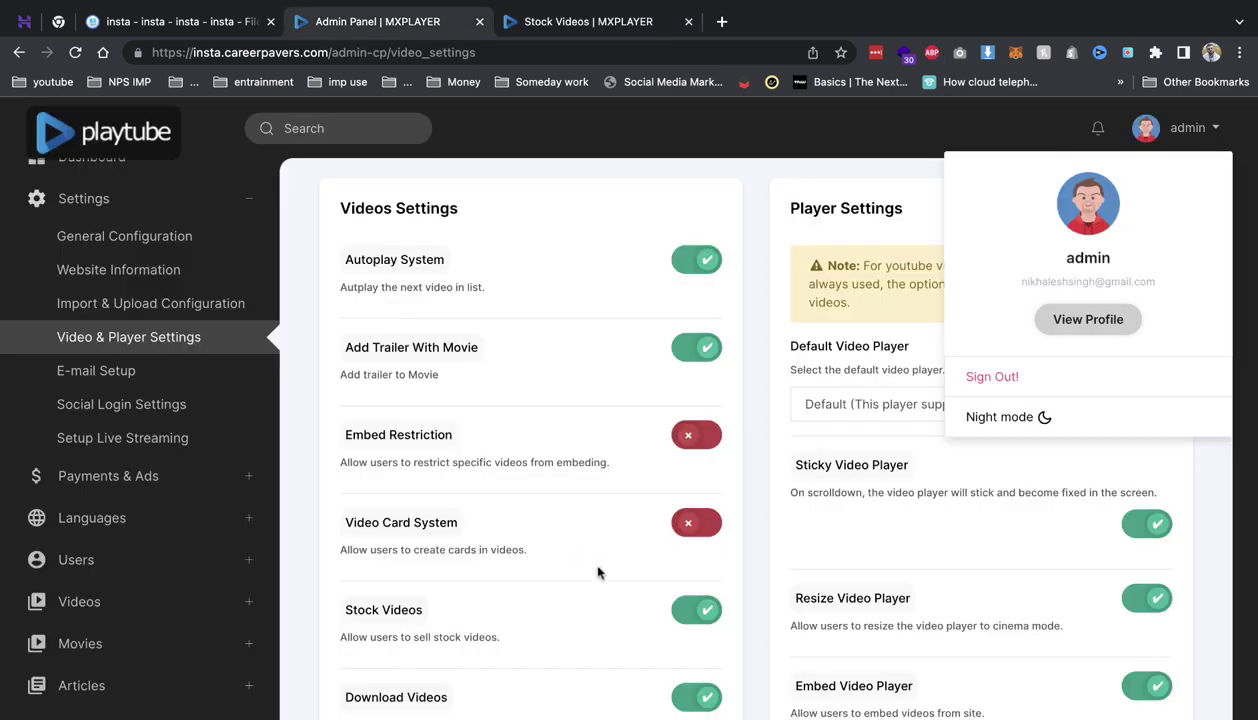
pyautogui.click(699, 612)
pyautogui.click(604, 22)
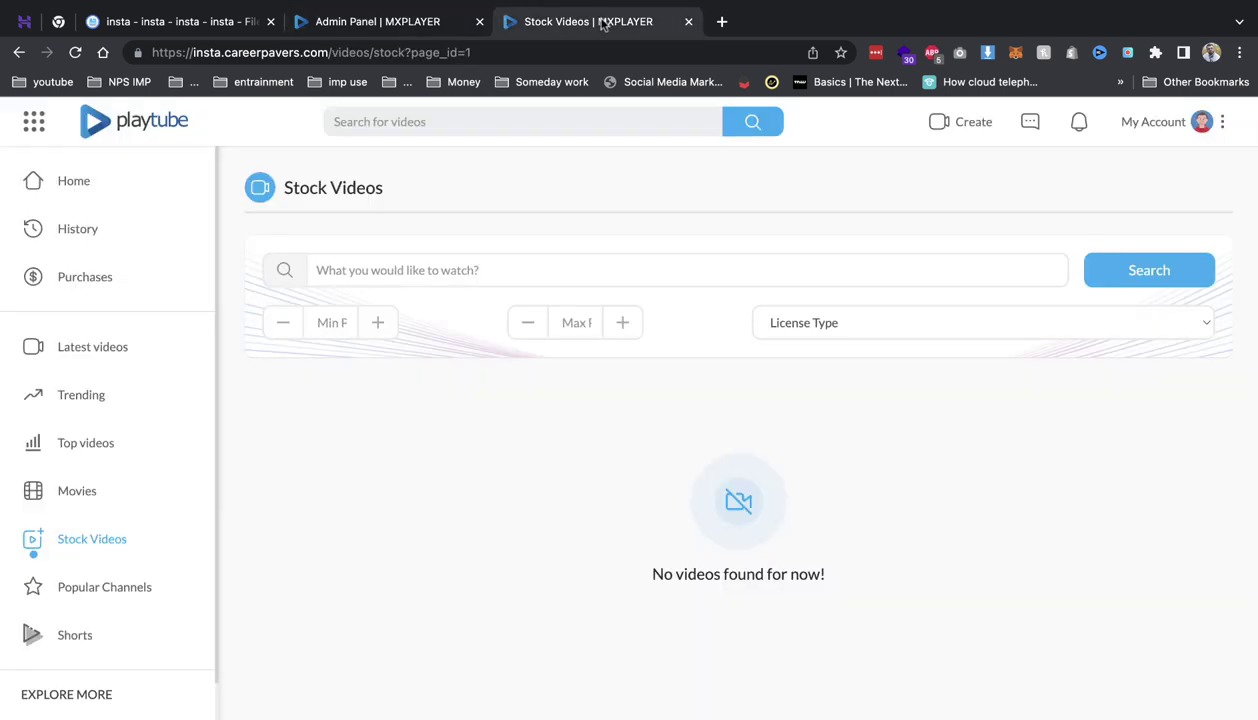
pyautogui.press('super+r')
# - Switch off Geo-Blocking in Video & Player Settings and check the public site tab
pyautogui.click(354, 28)
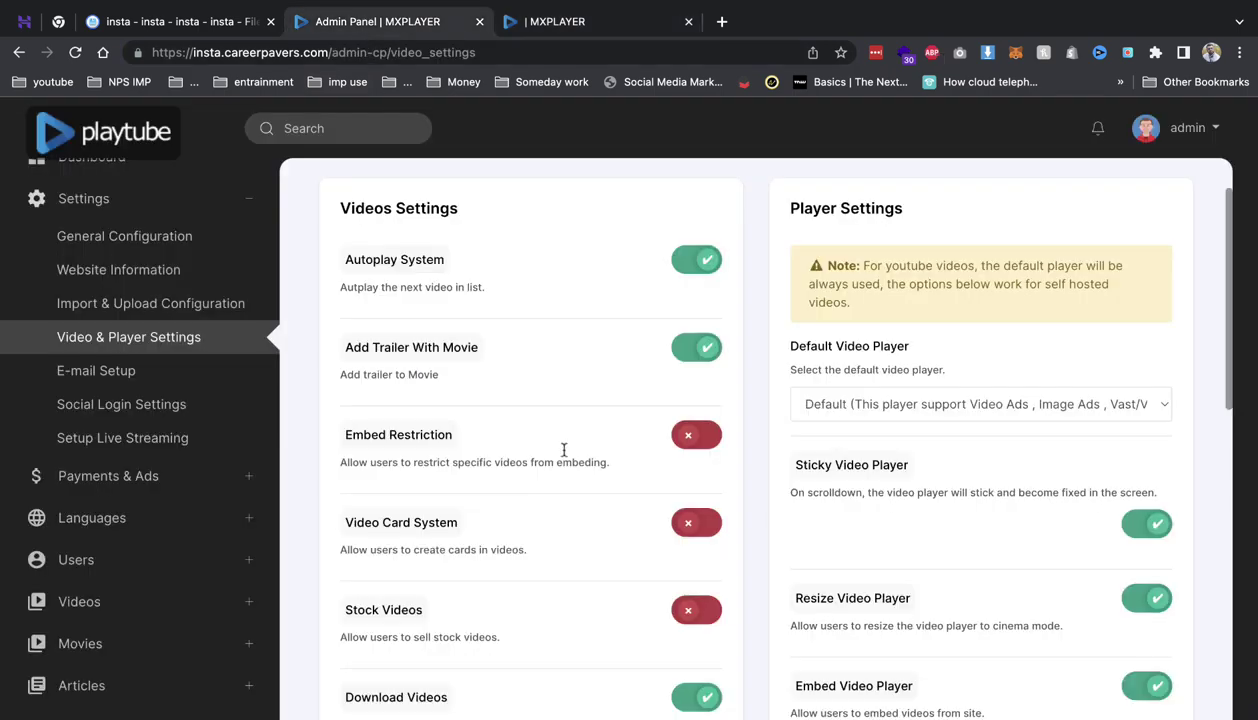
pyautogui.scroll(-3, 573, 464)
pyautogui.scroll(-1, 600, 510)
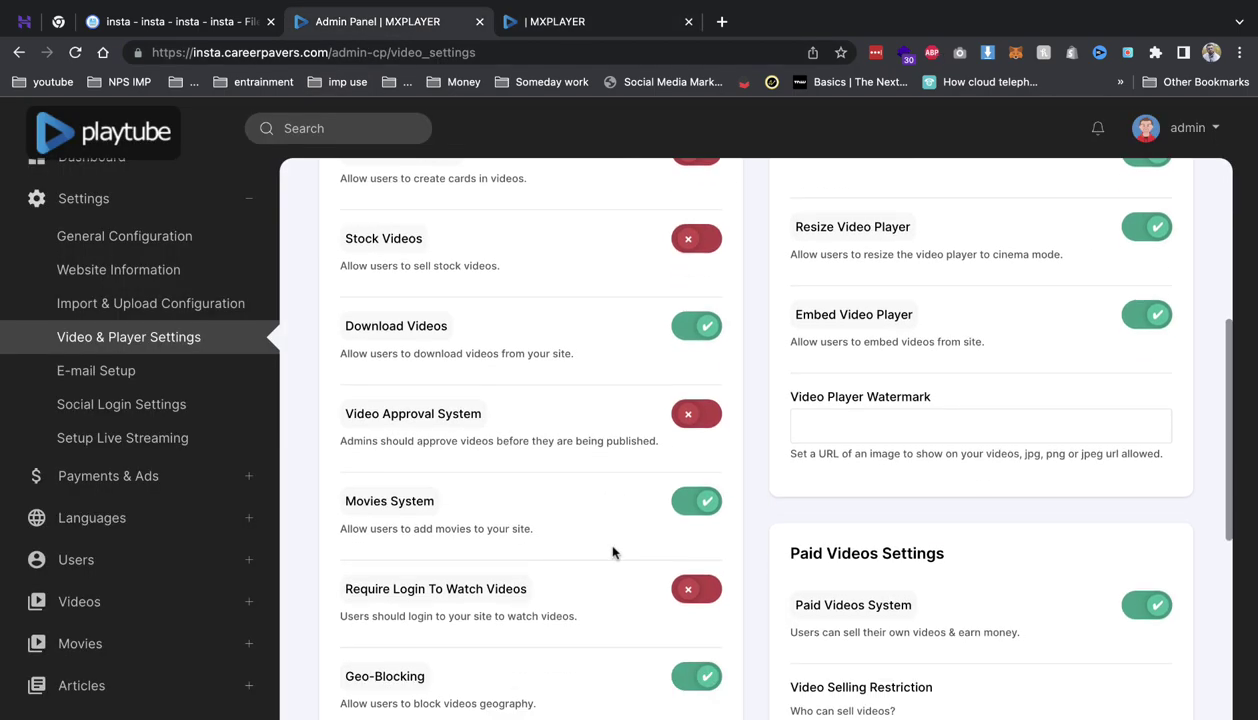
pyautogui.scroll(-3, 612, 550)
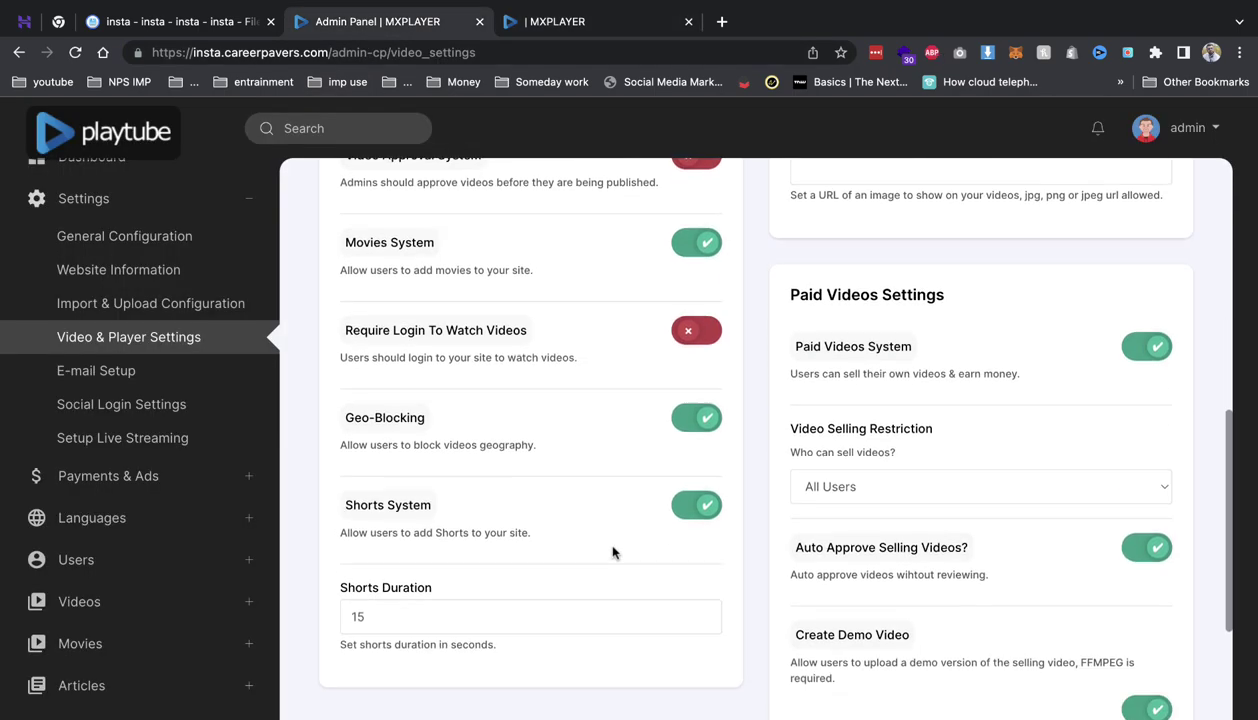
pyautogui.click(693, 416)
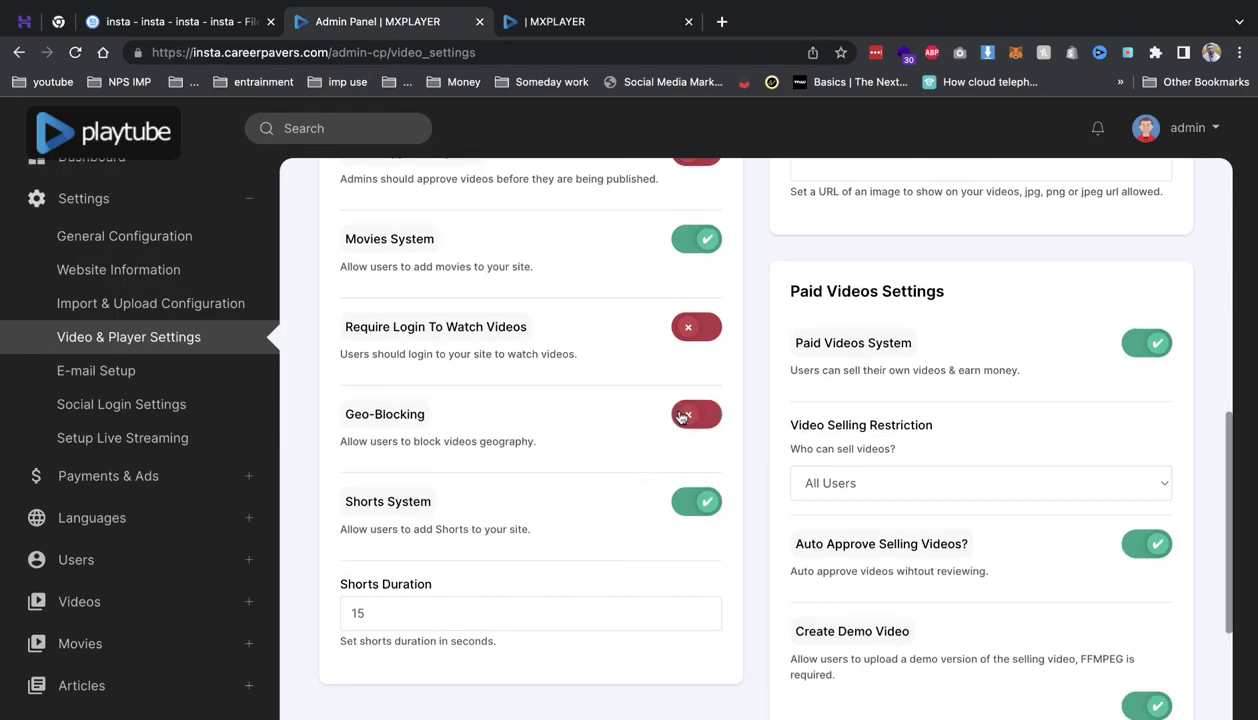
pyautogui.click(556, 22)
pyautogui.click(398, 30)
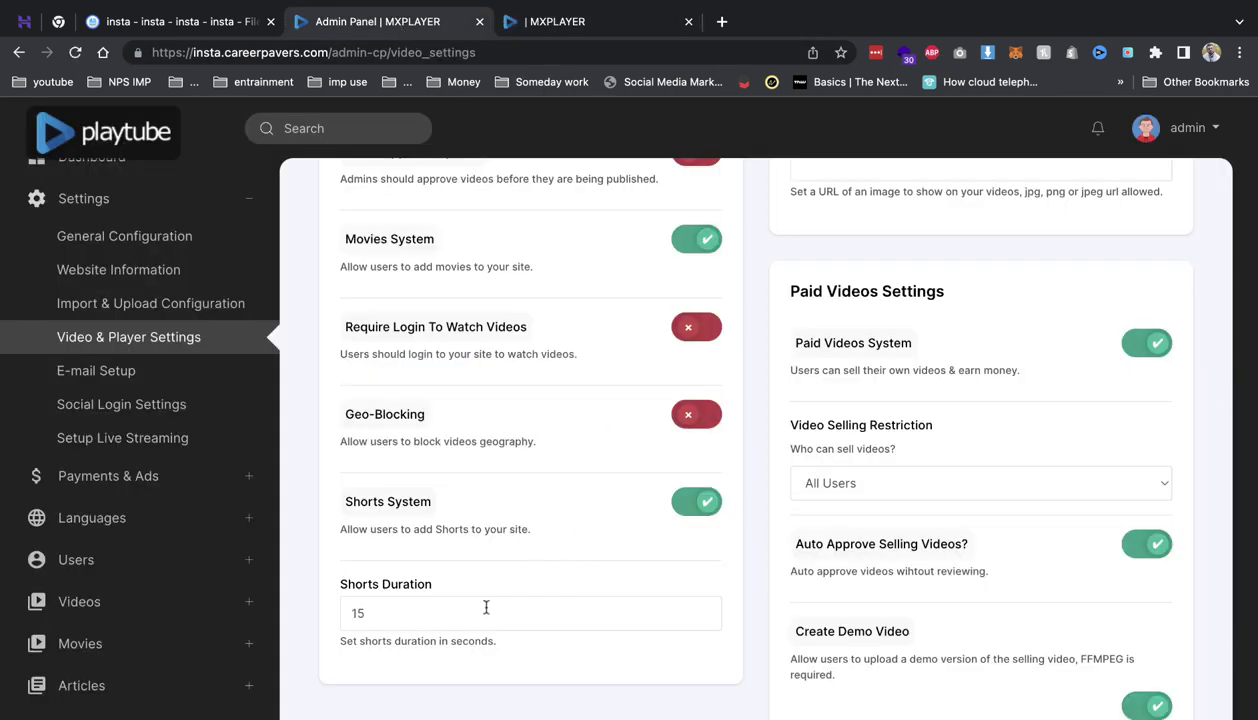
# - Switch off the Paid Videos System and review the Commission Type options unchanged
pyautogui.click(1131, 345)
pyautogui.scroll(-5, 1105, 508)
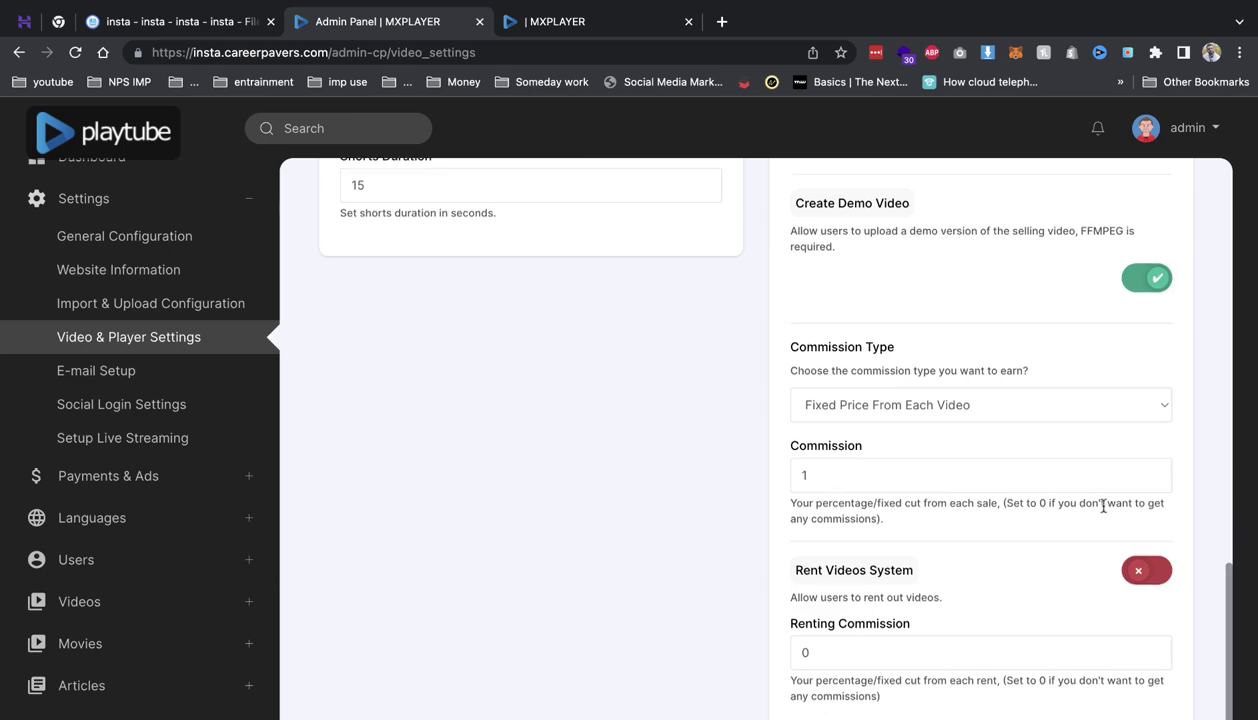
pyautogui.scroll(5, 990, 512)
pyautogui.scroll(-3, 1022, 528)
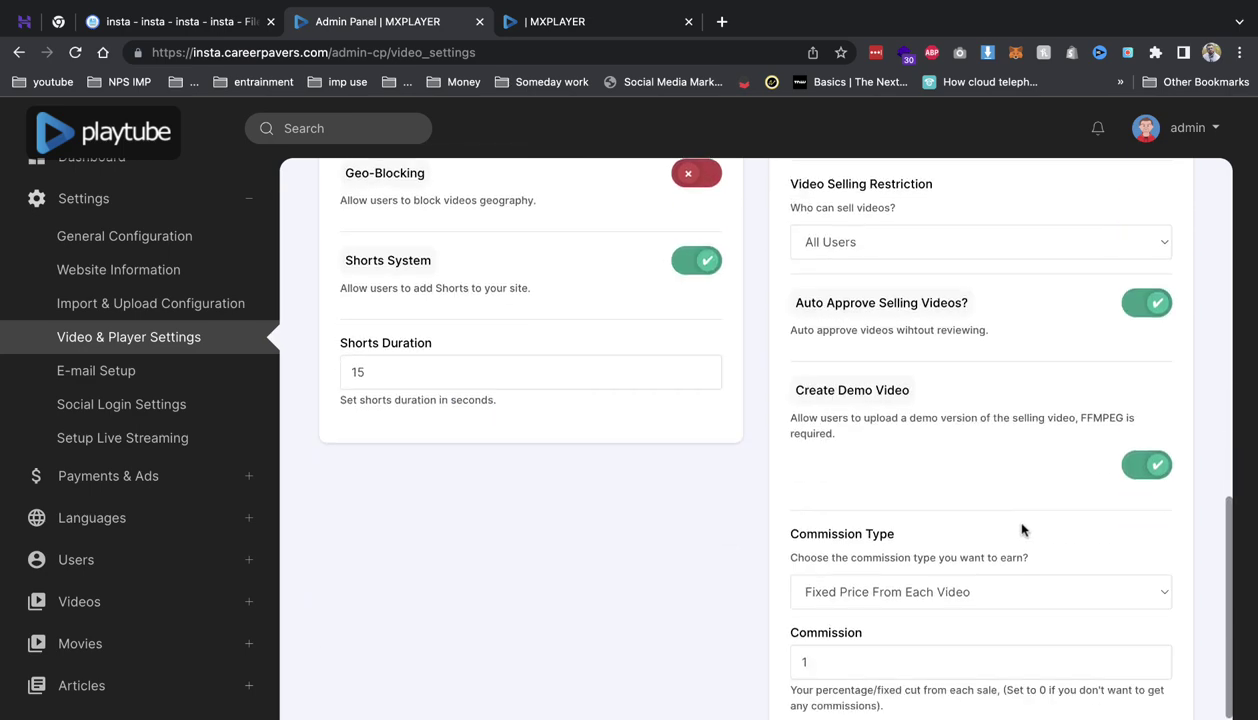
pyautogui.scroll(-2, 1020, 525)
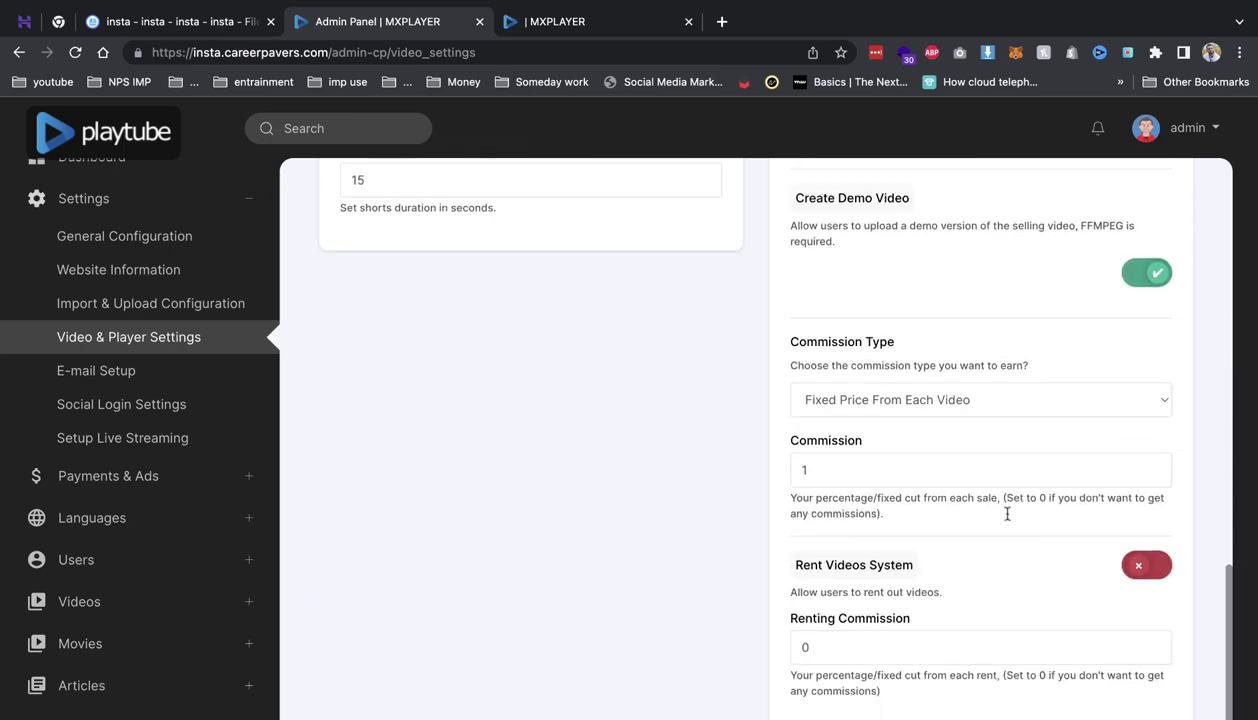
pyautogui.click(944, 401)
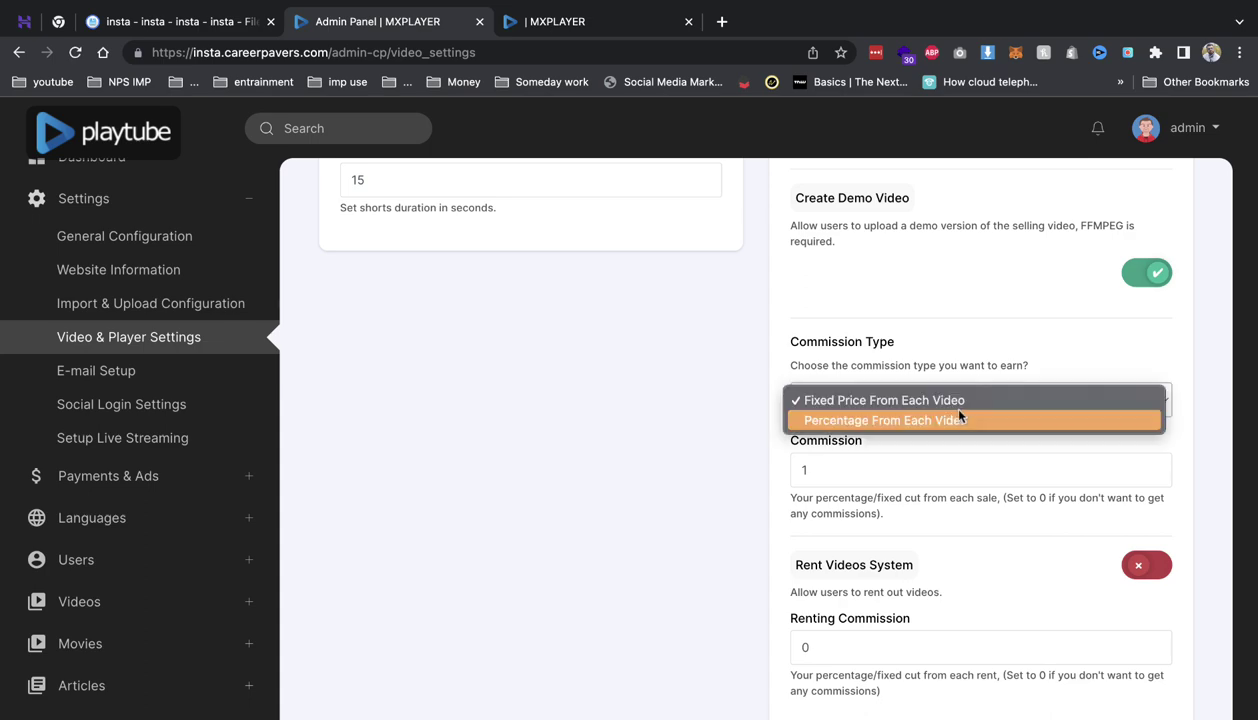
pyautogui.click(660, 394)
# - Go to the E-mail Setup settings page
pyautogui.scroll(1, 862, 415)
pyautogui.scroll(4, 862, 415)
pyautogui.scroll(8, 862, 415)
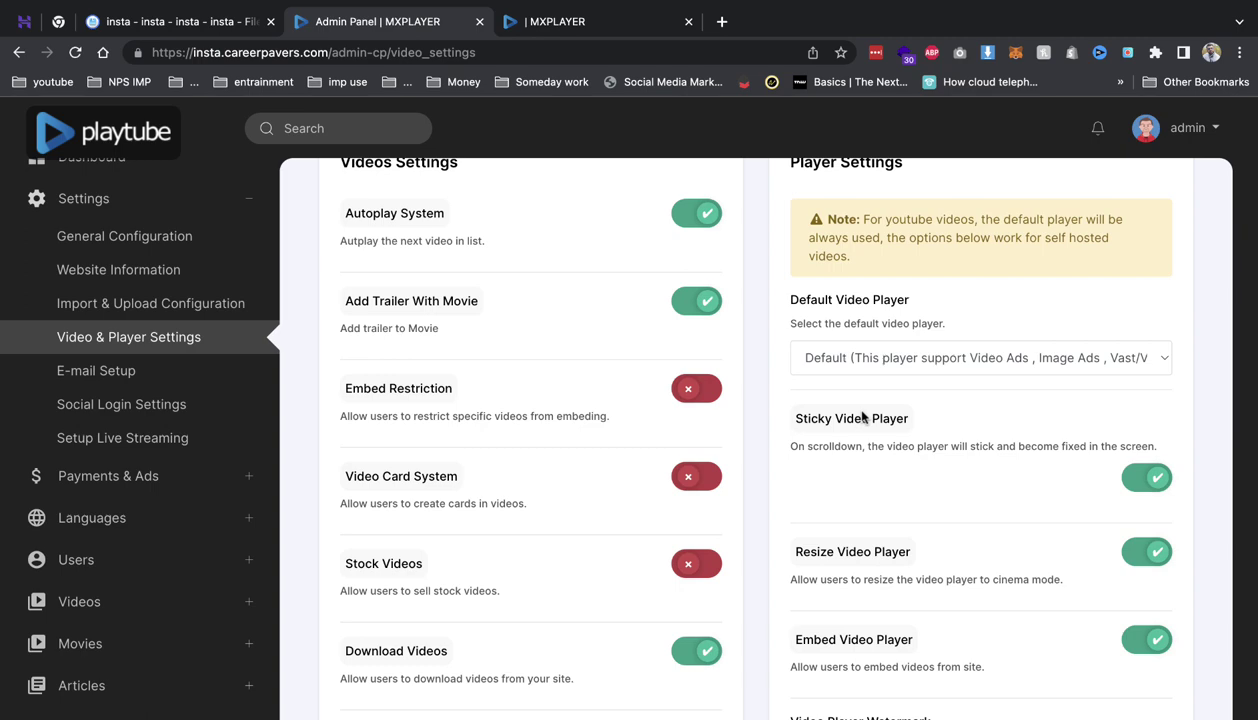
pyautogui.click(219, 380)
# - Look over the empty SMTP fields, then go to Social Login Settings
pyautogui.scroll(-3, 707, 430)
pyautogui.scroll(-2, 707, 430)
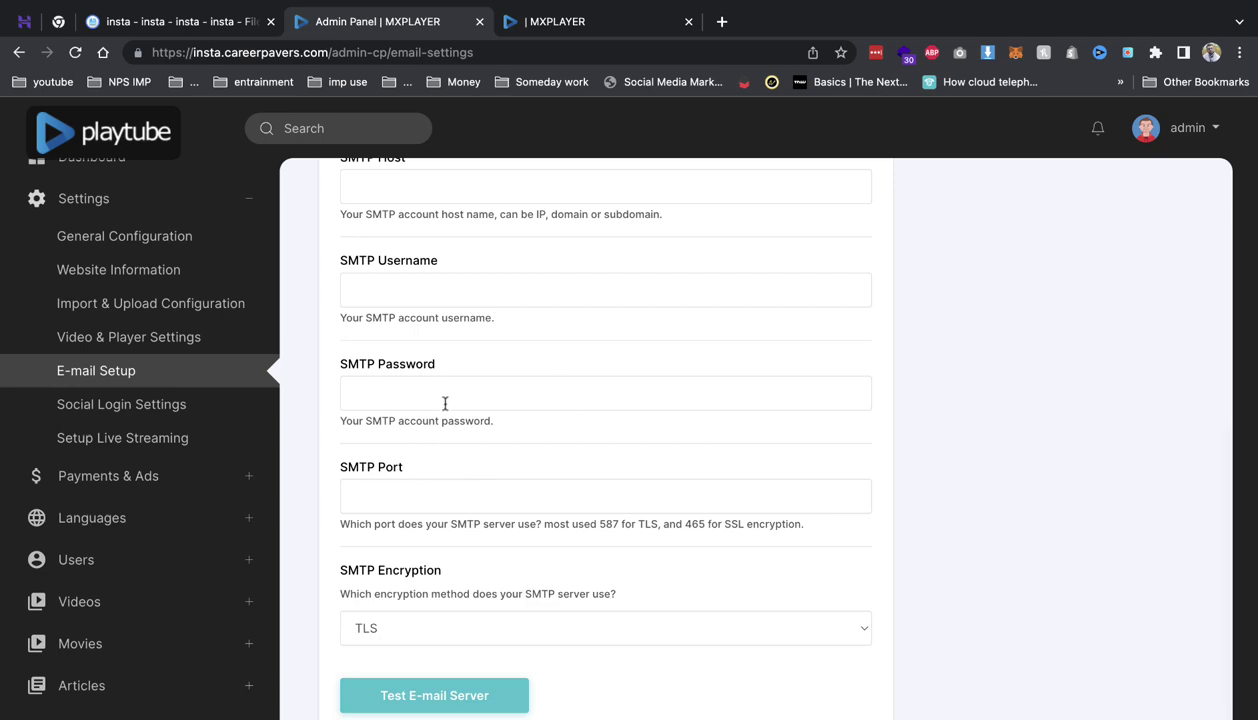
pyautogui.click(225, 408)
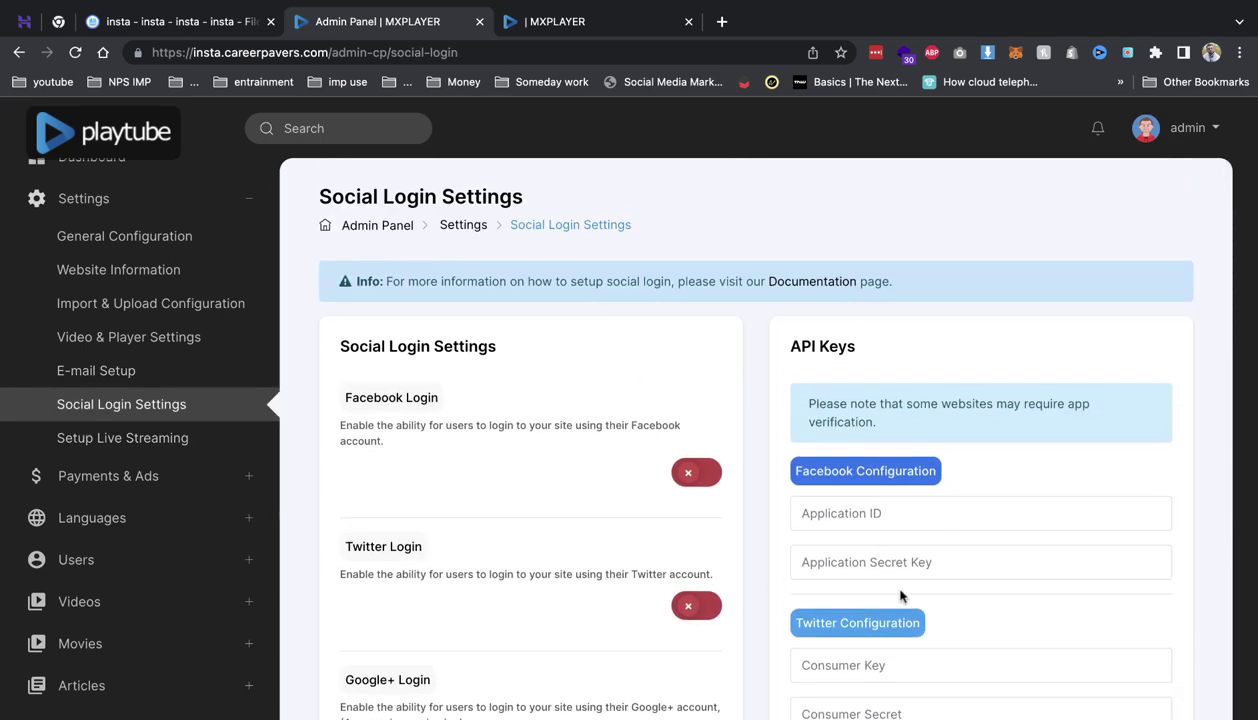
pyautogui.scroll(-3, 680, 420)
pyautogui.scroll(1, 845, 424)
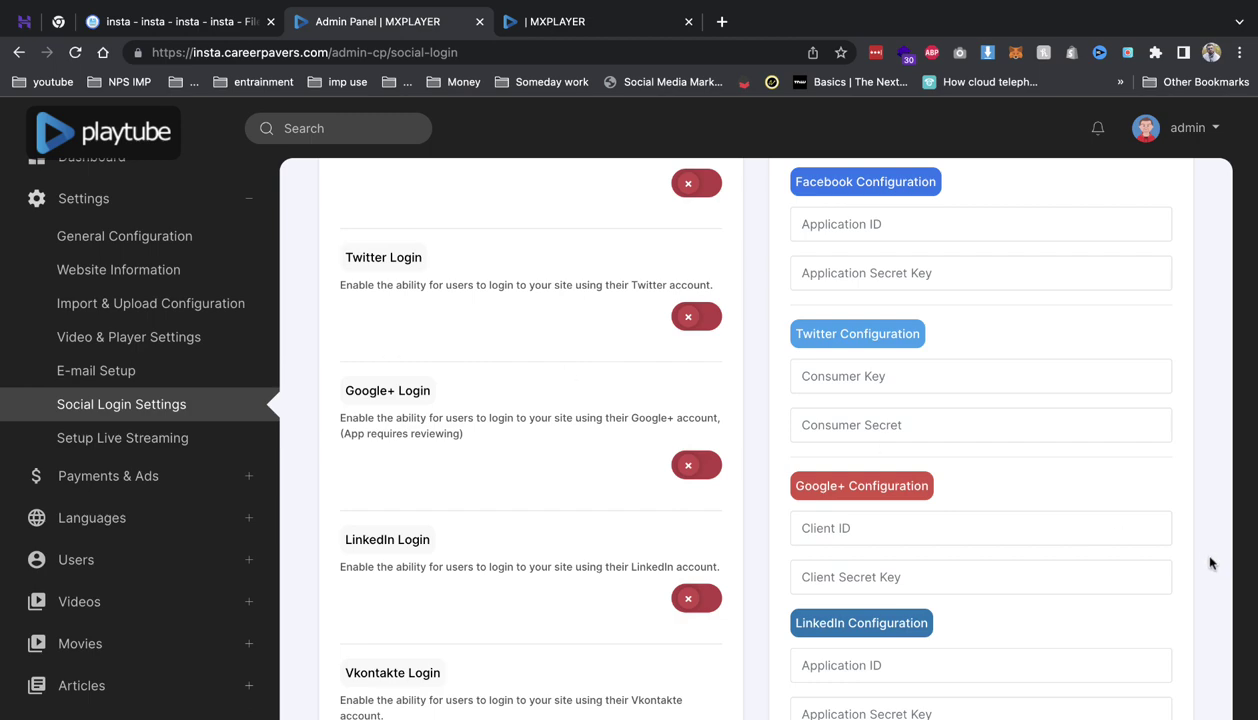
# - Browse the social login providers and highlight 'WoWonder' in its configuration heading
pyautogui.scroll(-4, 1101, 517)
pyautogui.scroll(-3, 1011, 497)
pyautogui.scroll(-5, 1034, 486)
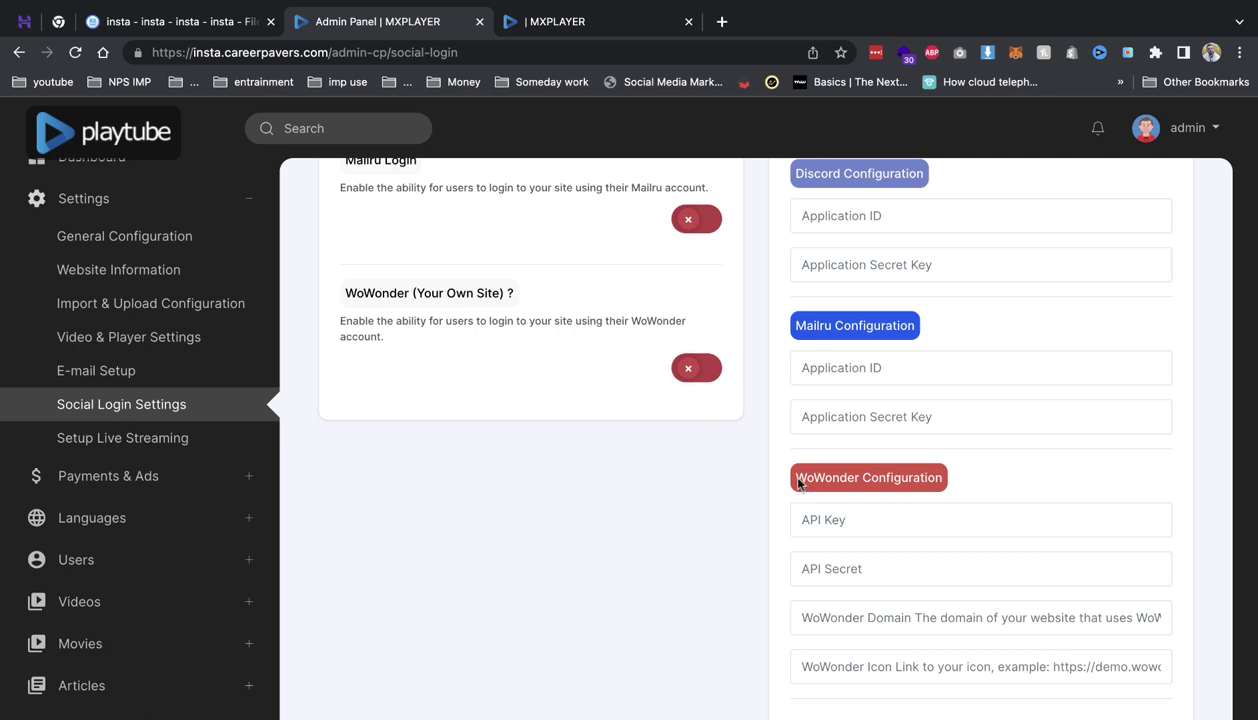
pyautogui.moveTo(792, 487); pyautogui.dragTo(857, 489)
# - Open Setup Live Streaming and view Agora's website in a new tab
pyautogui.click(180, 438)
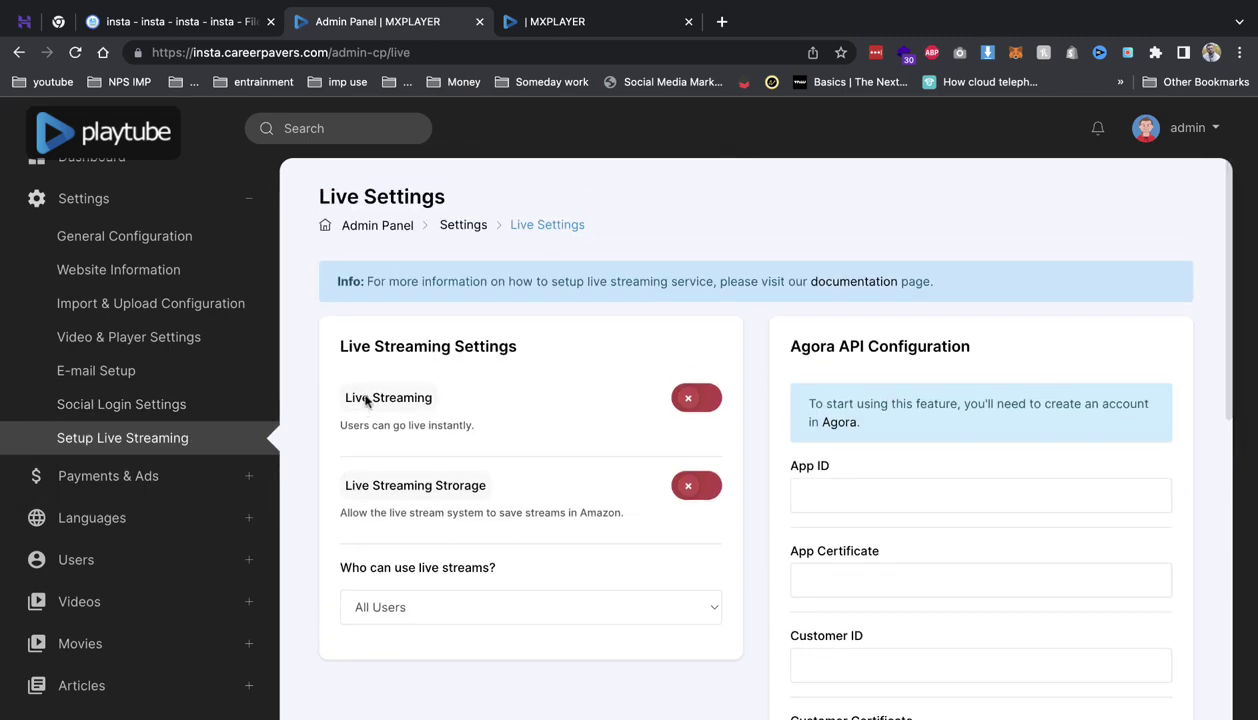
pyautogui.rightClick(840, 424)
pyautogui.click(848, 432)
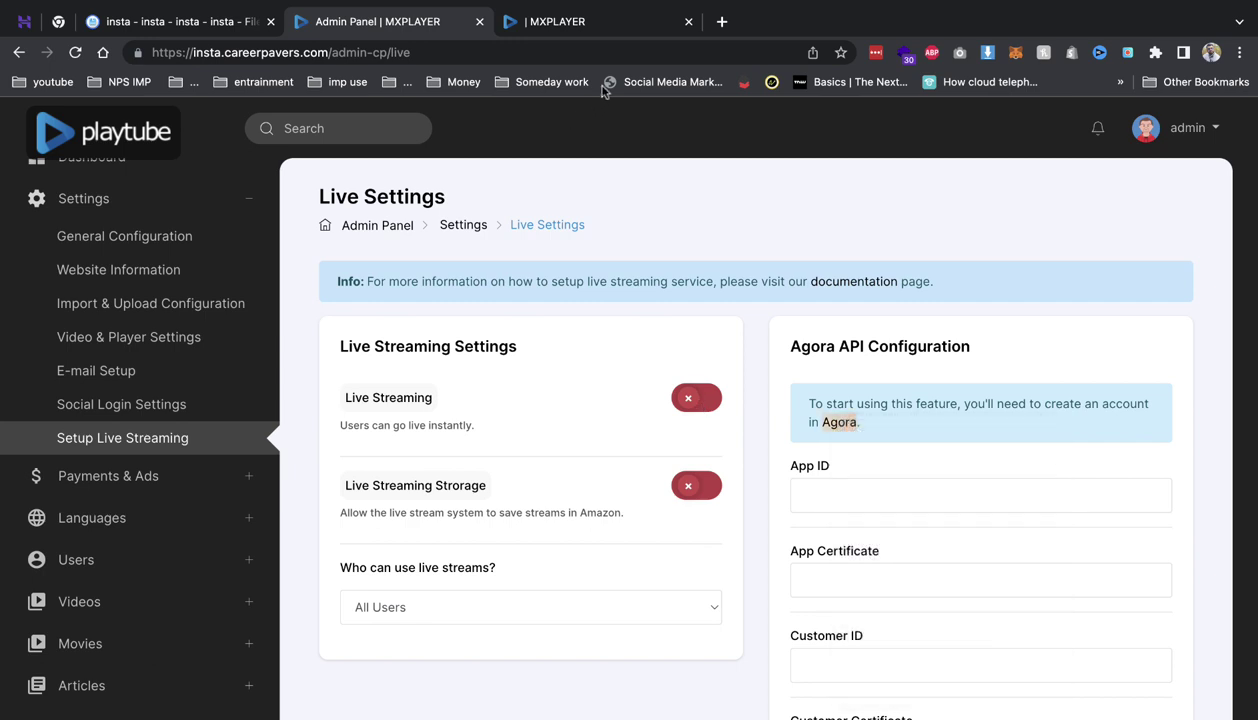
pyautogui.click(755, 24)
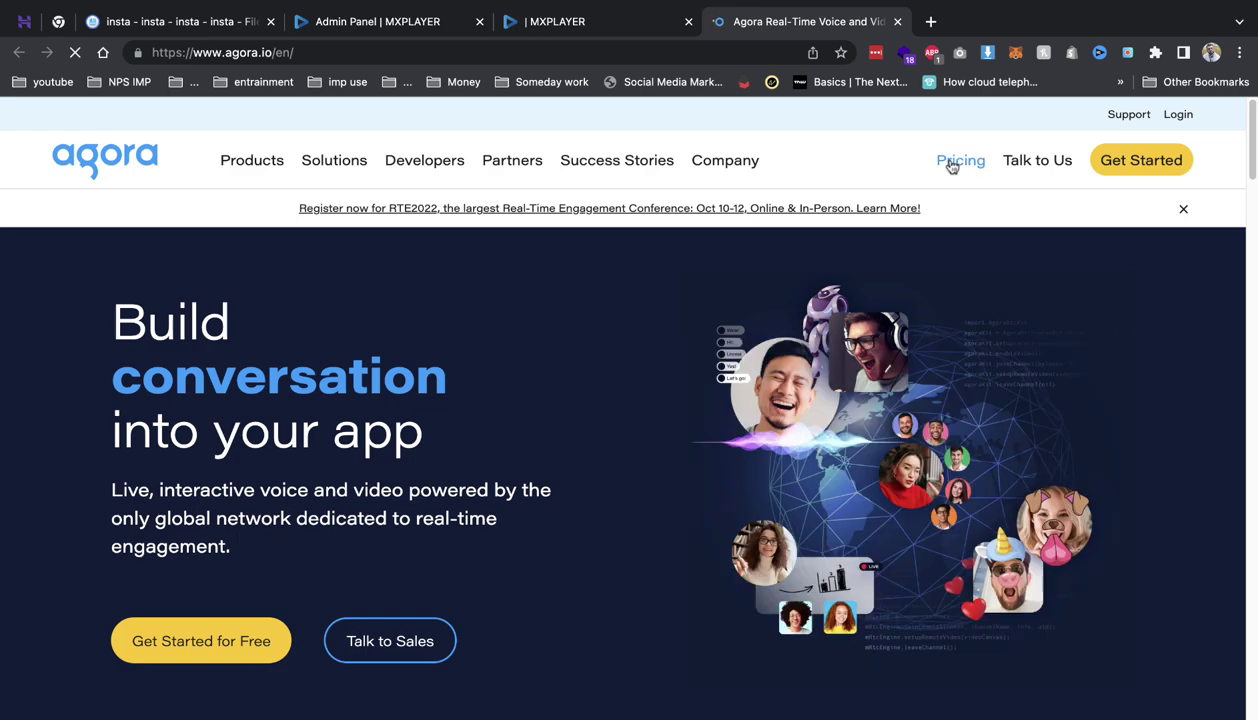
pyautogui.moveTo(946, 163)
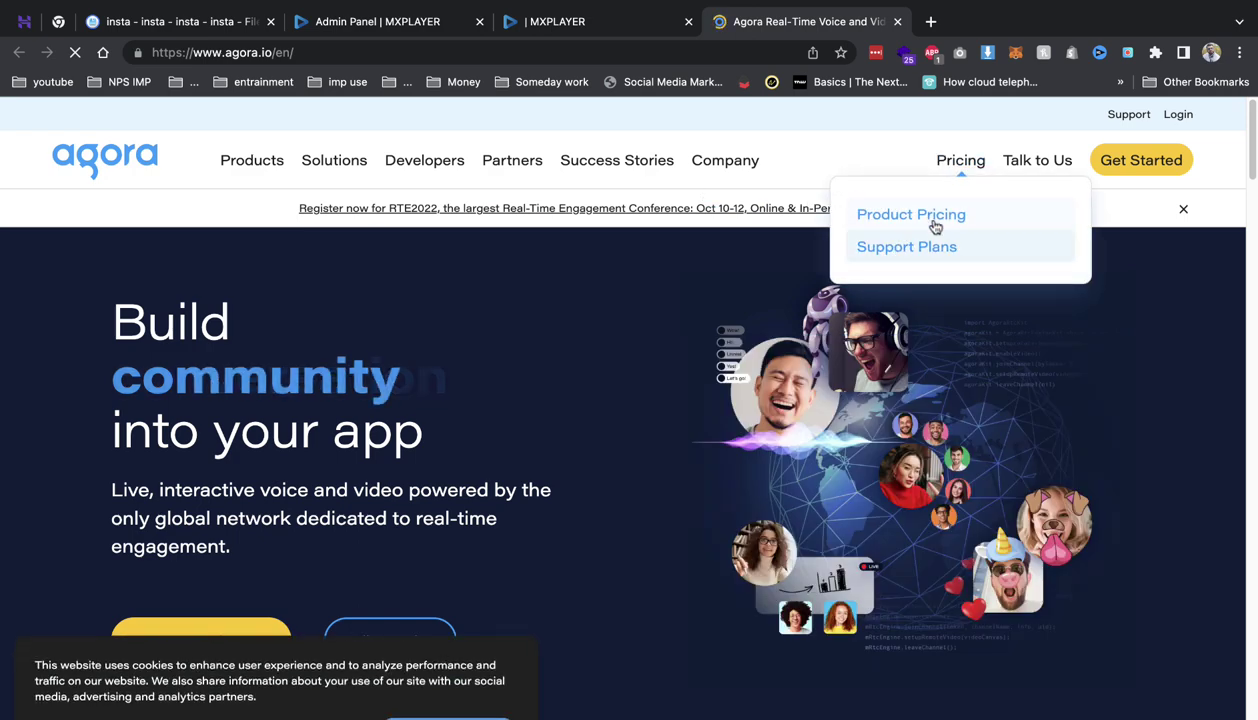
pyautogui.click(410, 21)
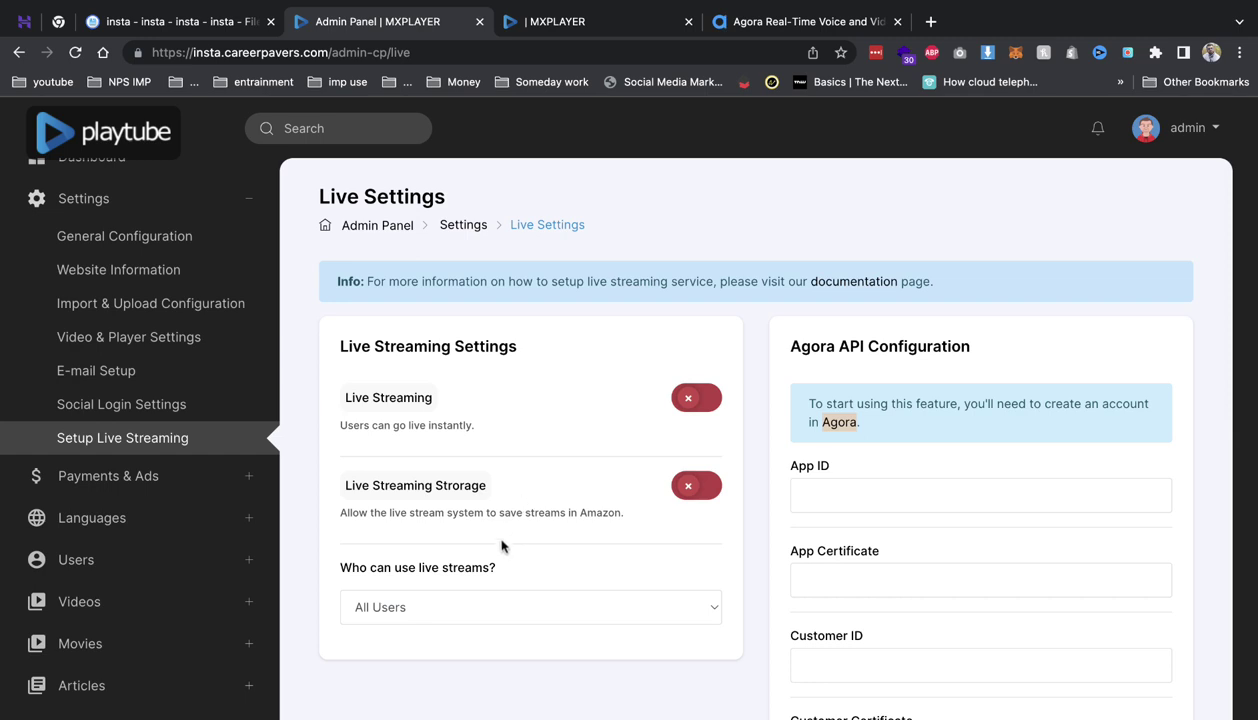
# - Highlight phrases in the live streaming descriptions, then open Payment Configuration under Payments & Ads
pyautogui.moveTo(370, 425); pyautogui.dragTo(476, 425)
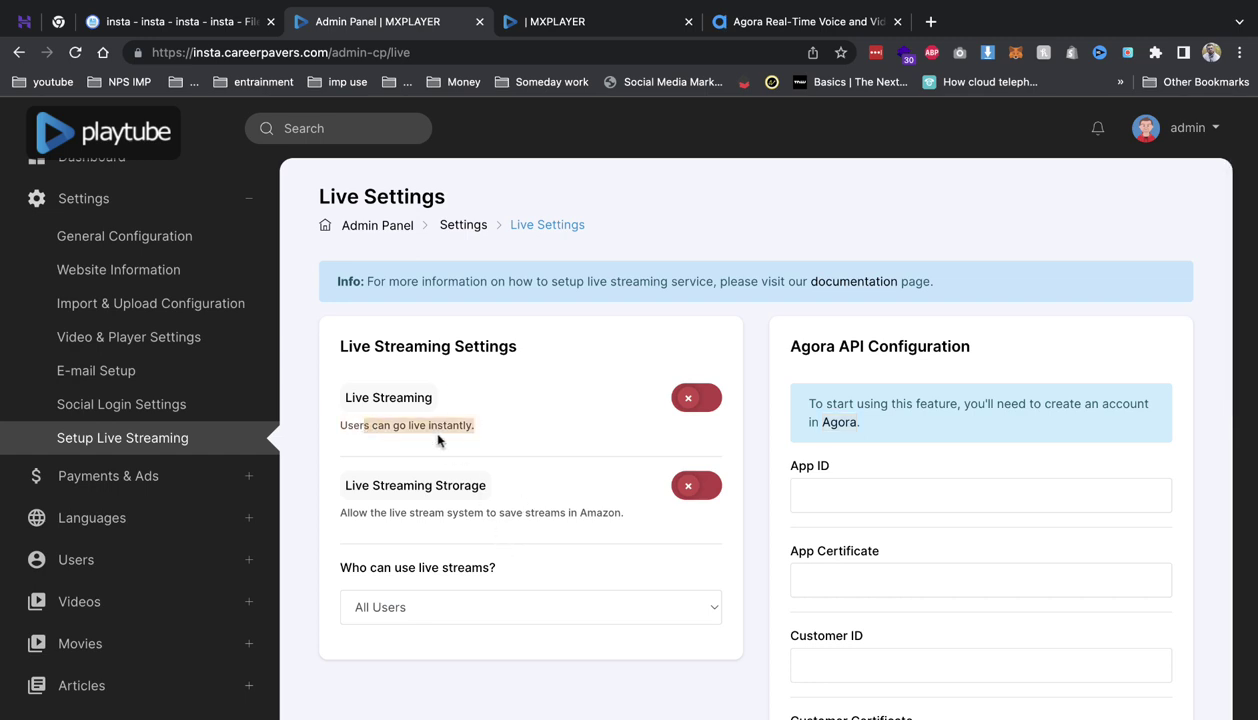
pyautogui.moveTo(393, 425); pyautogui.dragTo(430, 425)
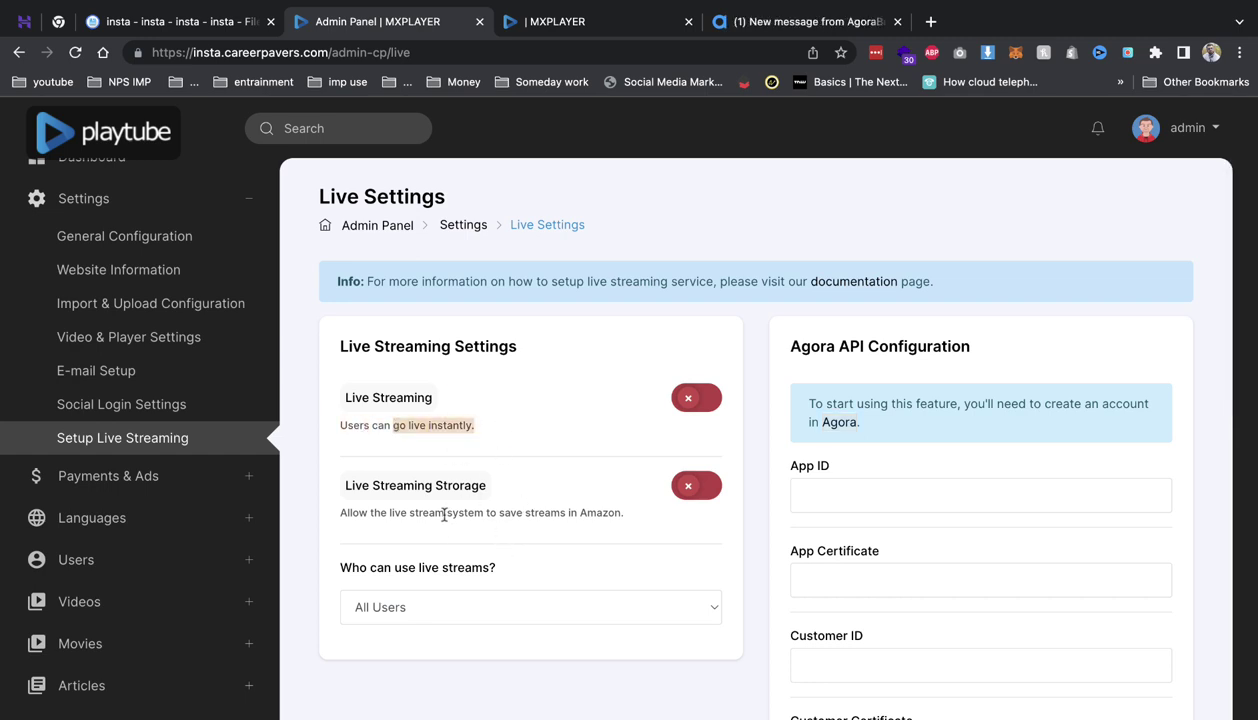
pyautogui.moveTo(440, 512); pyautogui.dragTo(340, 512)
pyautogui.doubleClick(538, 512)
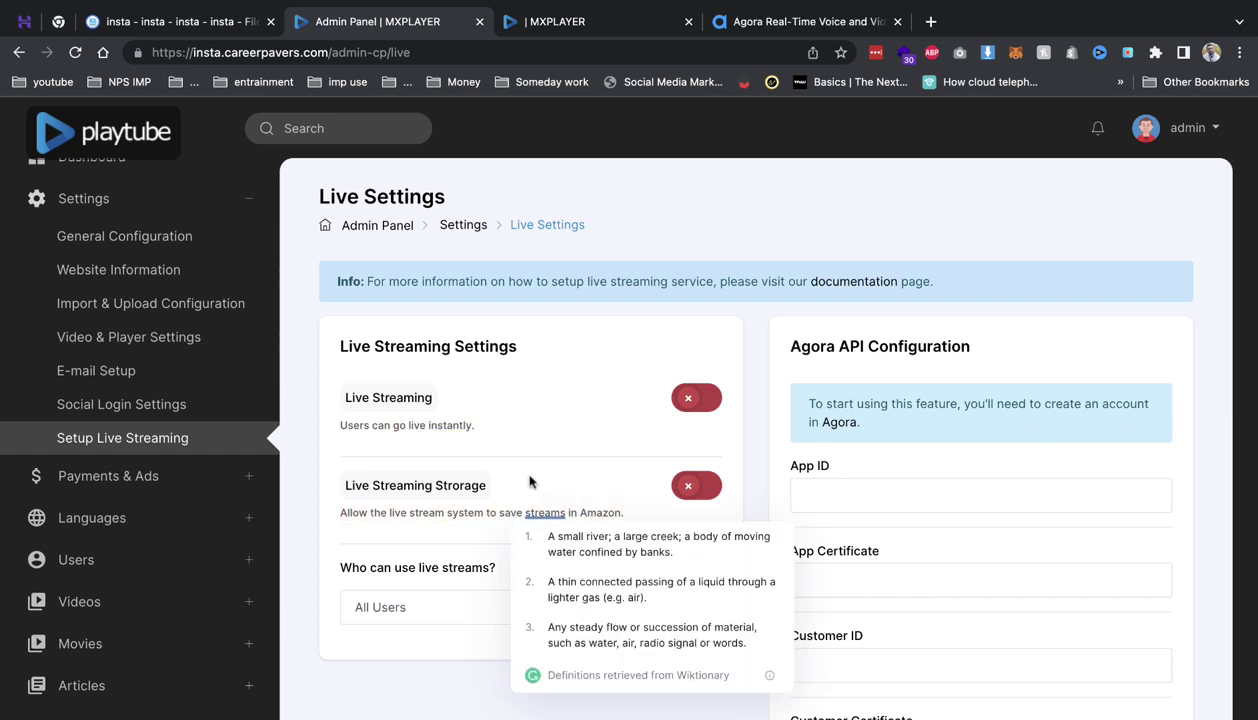
pyautogui.click(530, 482)
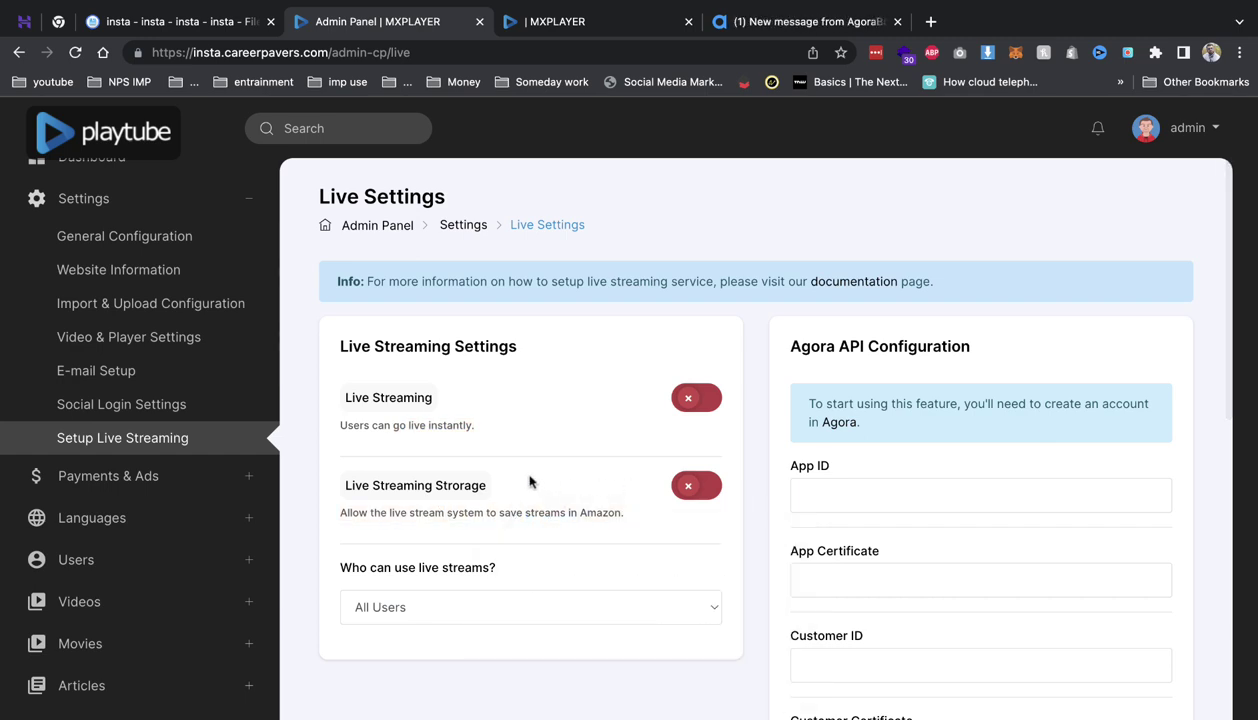
pyautogui.click(207, 488)
pyautogui.click(140, 280)
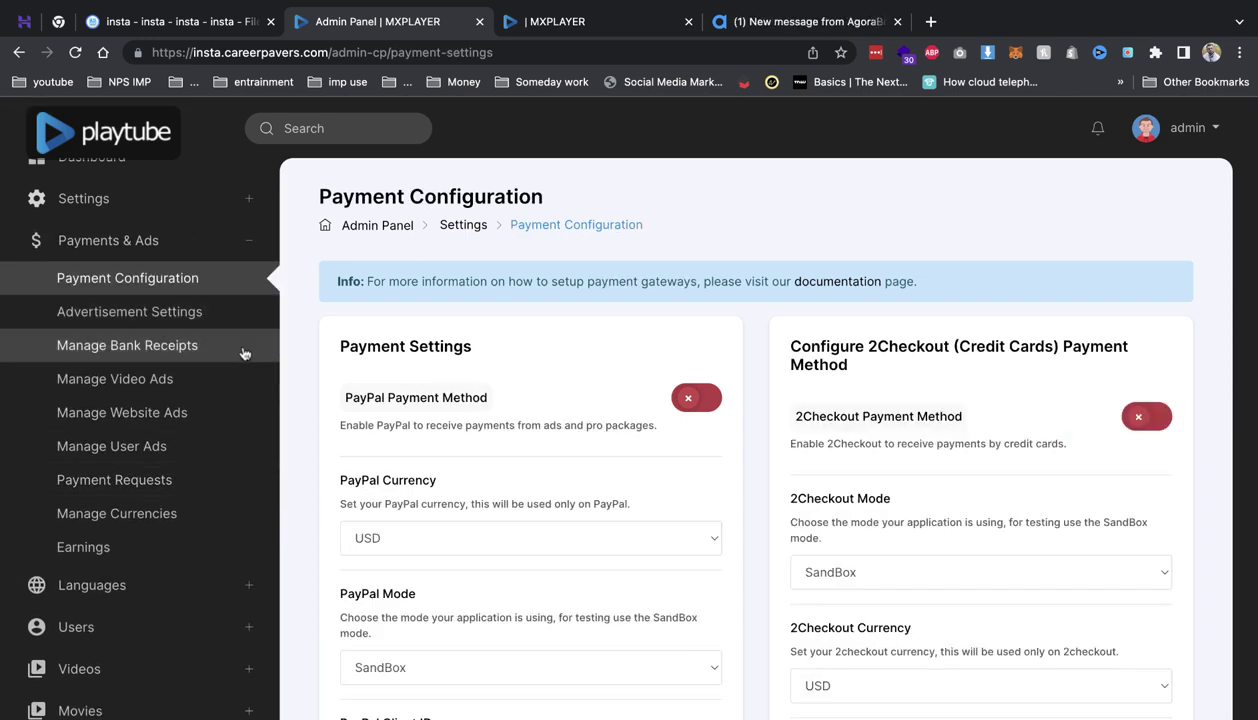
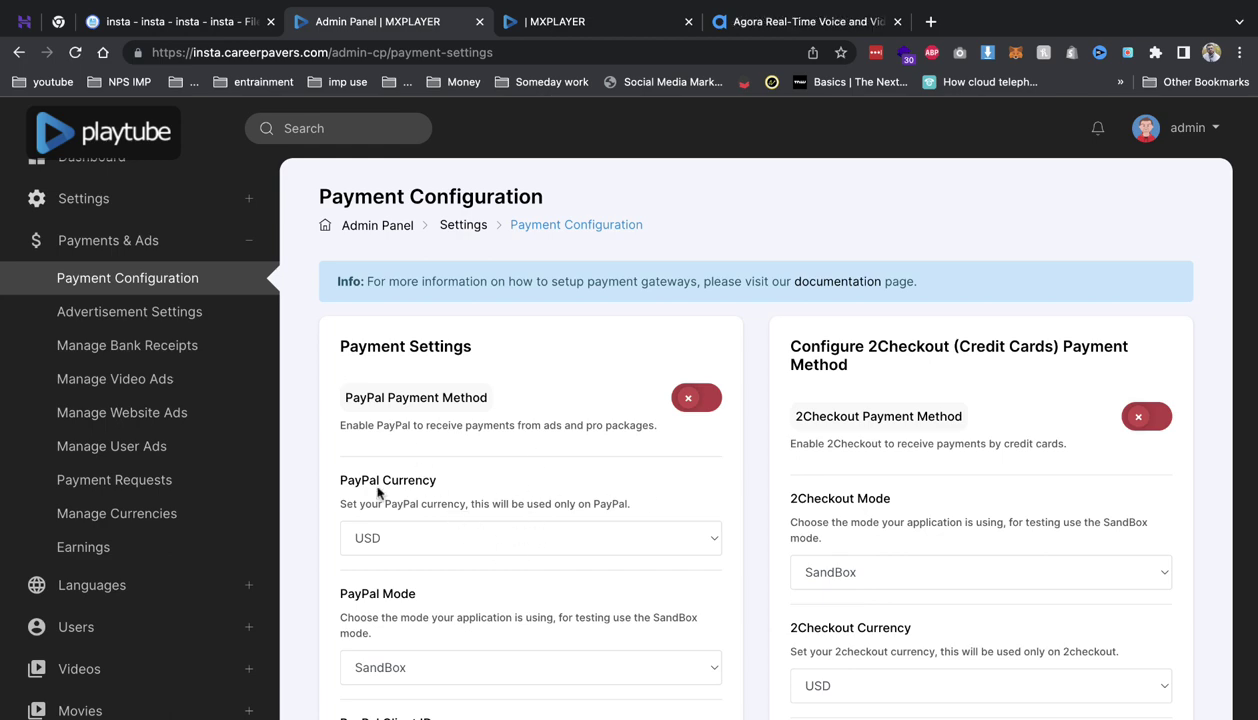
# - Review the disabled payment gateways (PayPal, 2Checkout, Stripe, RazorPay) and highlight the 2Checkout heading
pyautogui.scroll(-10, 700, 480)
pyautogui.scroll(-1, 835, 410)
pyautogui.scroll(-5, 850, 440)
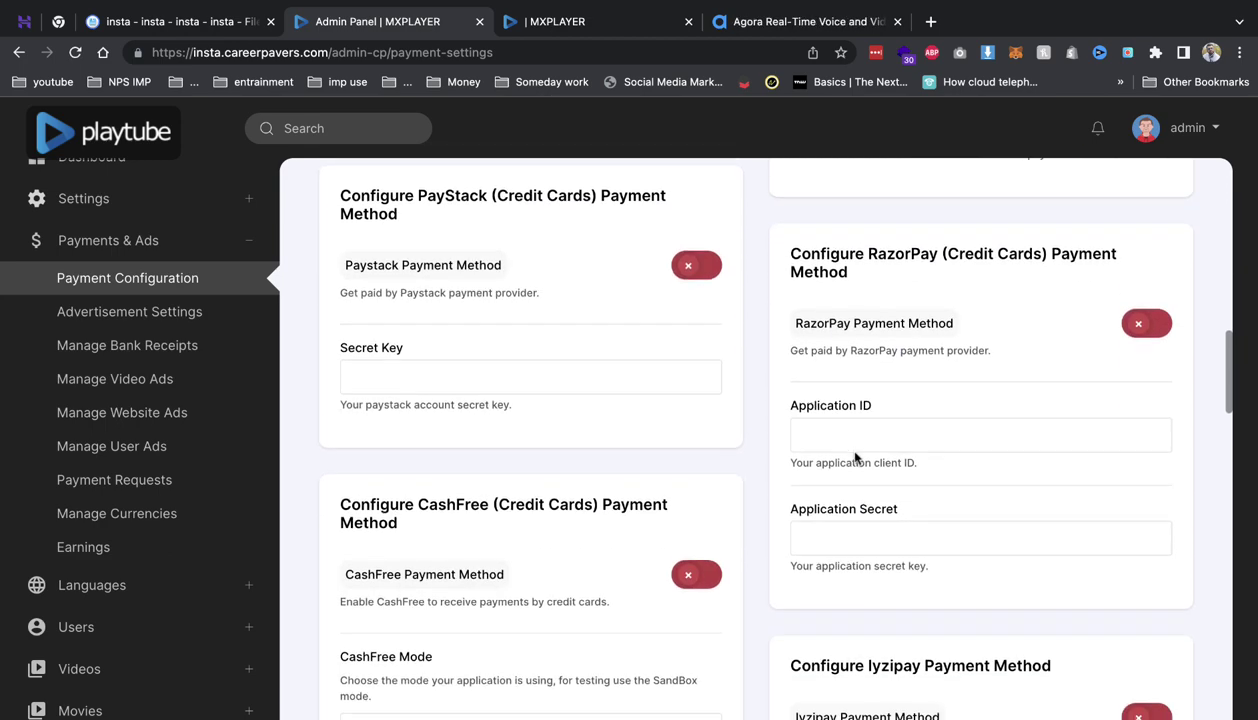
pyautogui.scroll(-1, 820, 480)
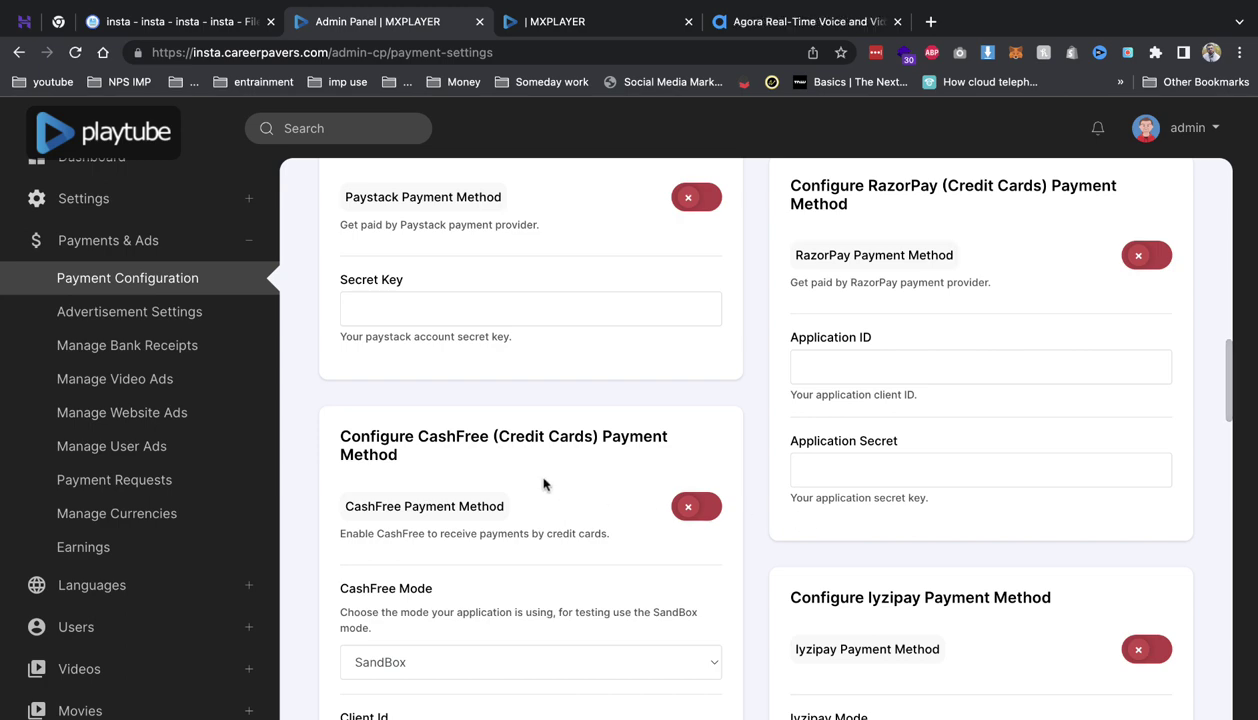
pyautogui.scroll(4, 546, 483)
pyautogui.scroll(5, 546, 483)
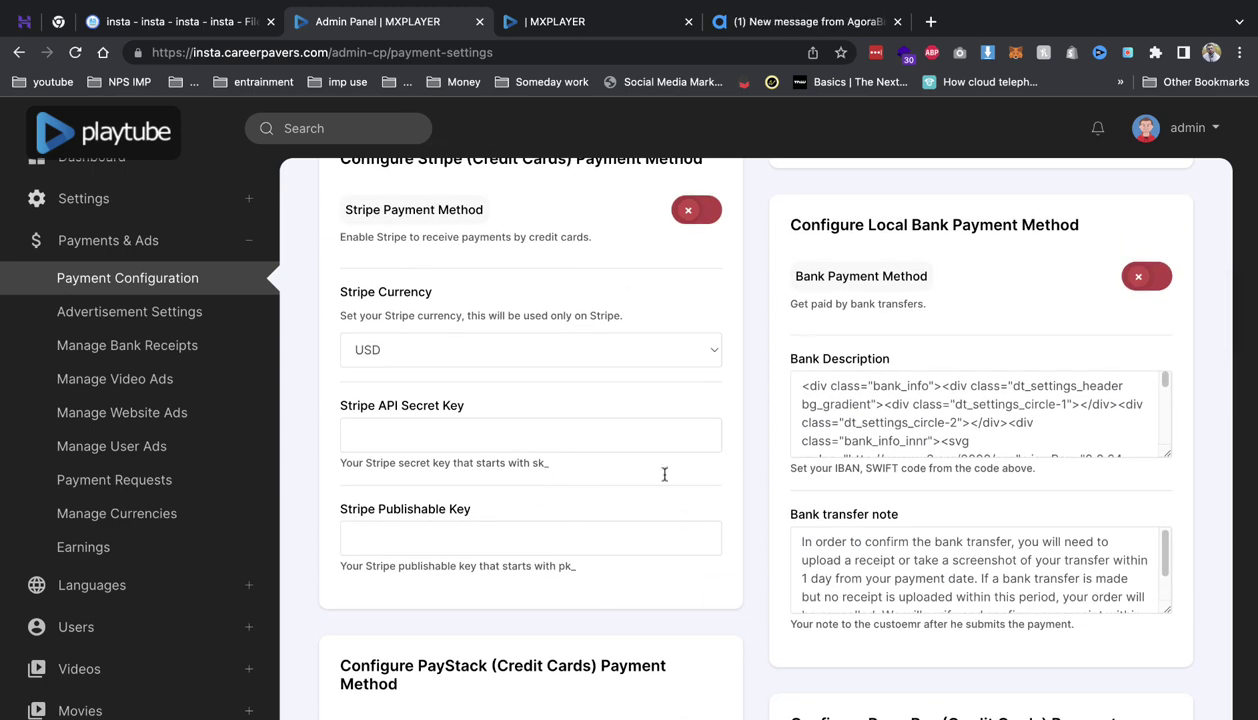
pyautogui.scroll(1, 600, 430)
pyautogui.scroll(10, 650, 370)
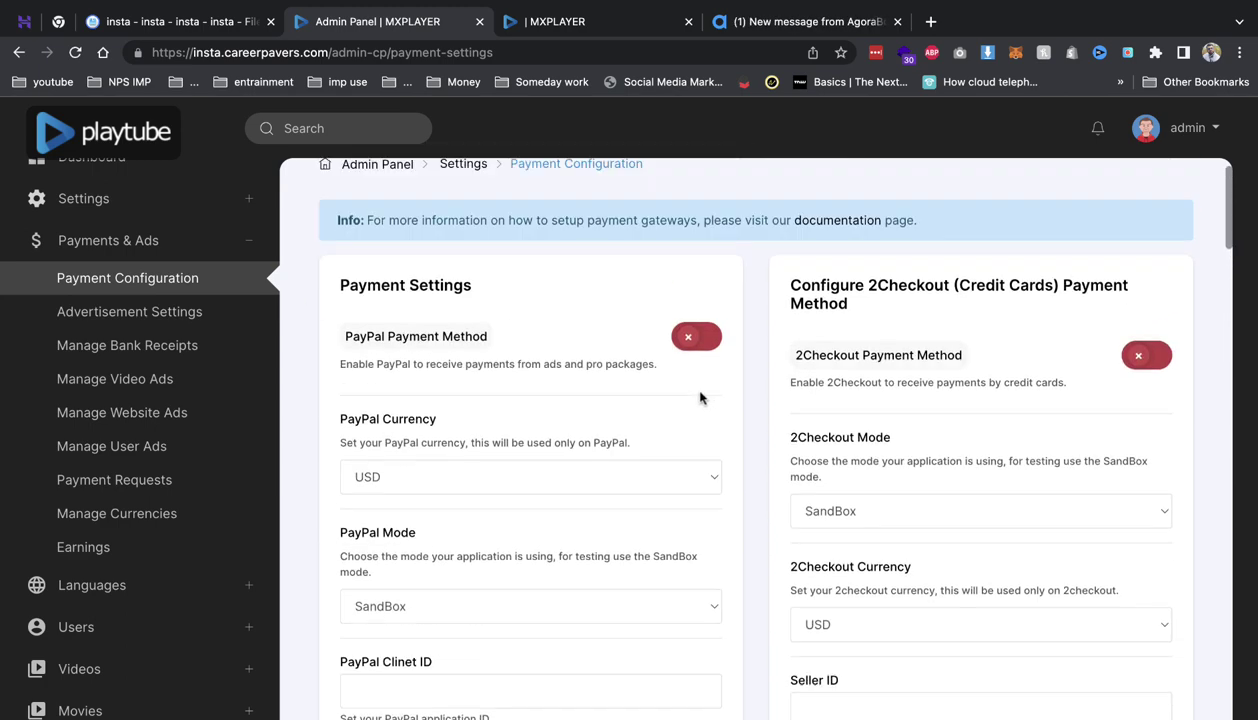
pyautogui.scroll(1, 700, 398)
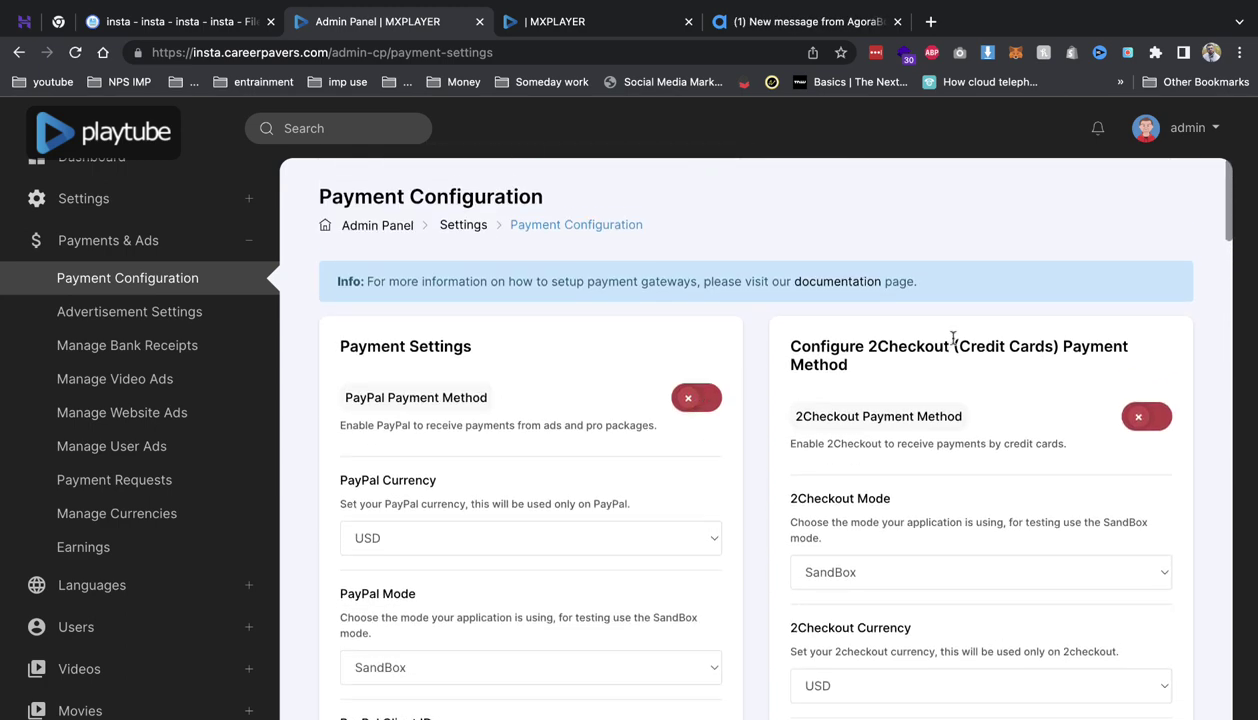
pyautogui.doubleClick(898, 349)
# - Review Advertisement Settings, highlighting the monetization description and the Publisher Earning value 0.02
pyautogui.click(170, 313)
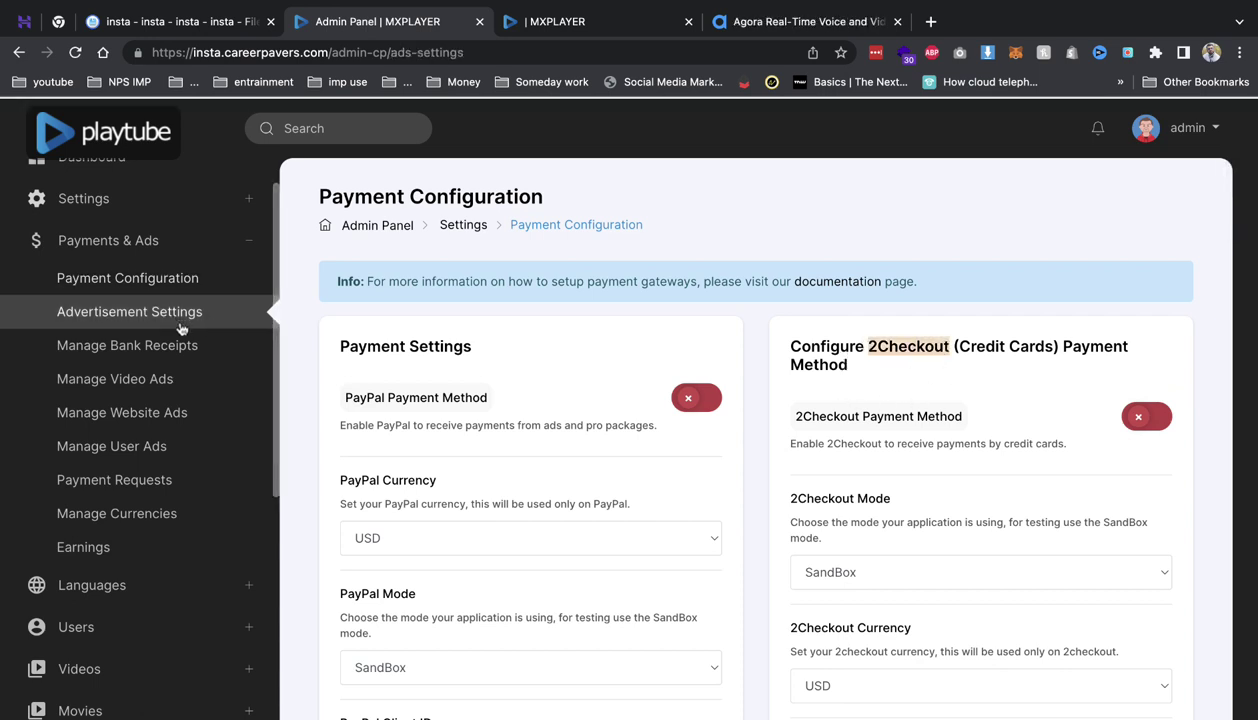
pyautogui.scroll(-3, 468, 452)
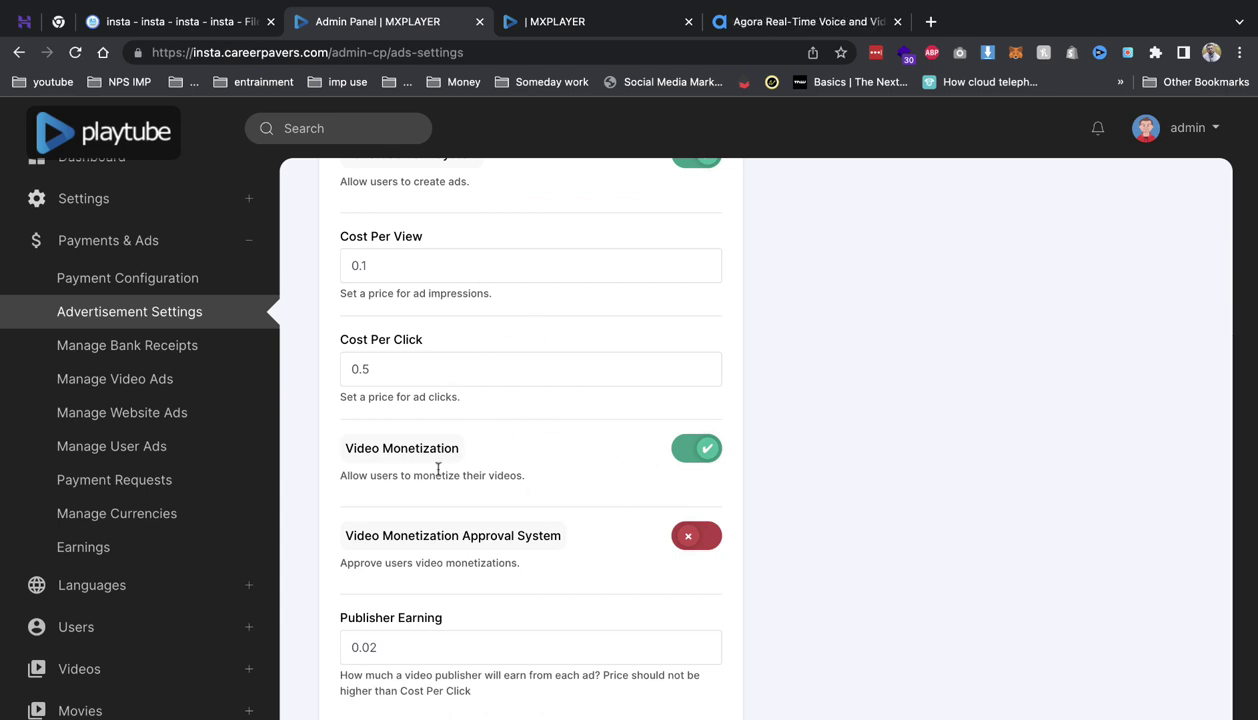
pyautogui.moveTo(400, 478); pyautogui.dragTo(590, 483)
pyautogui.click(584, 481)
pyautogui.doubleClick(399, 644)
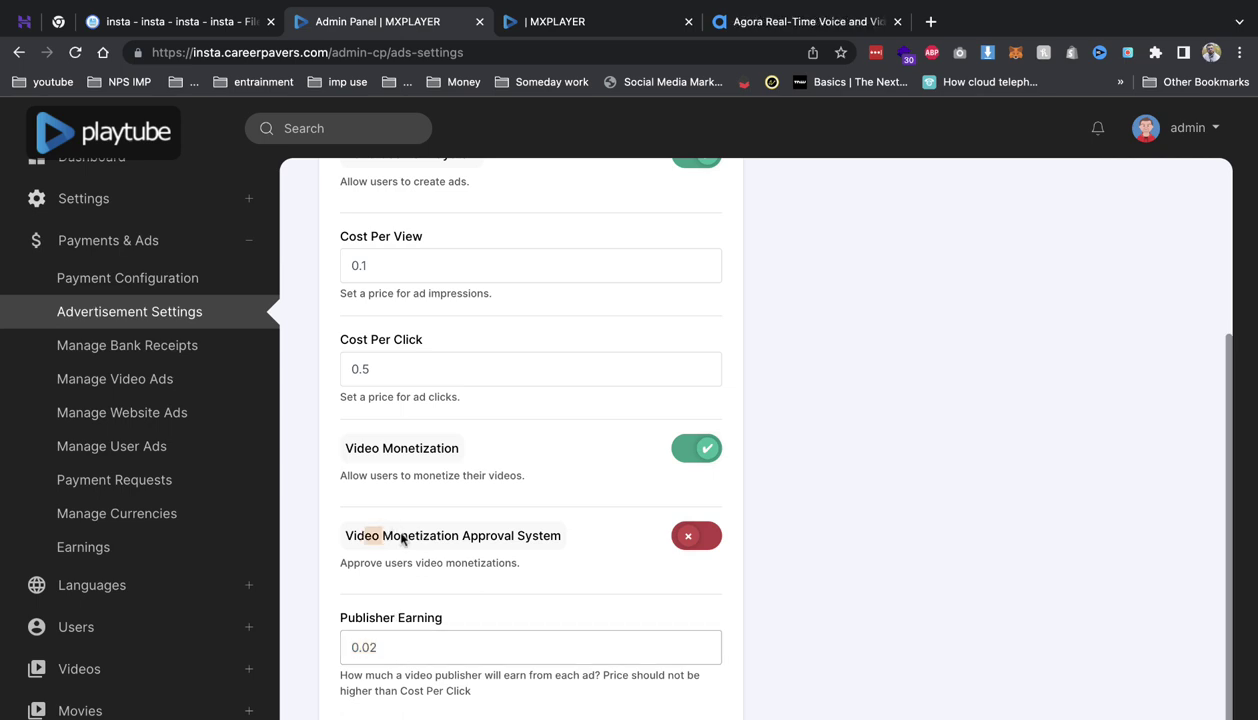
pyautogui.moveTo(366, 535); pyautogui.dragTo(540, 535)
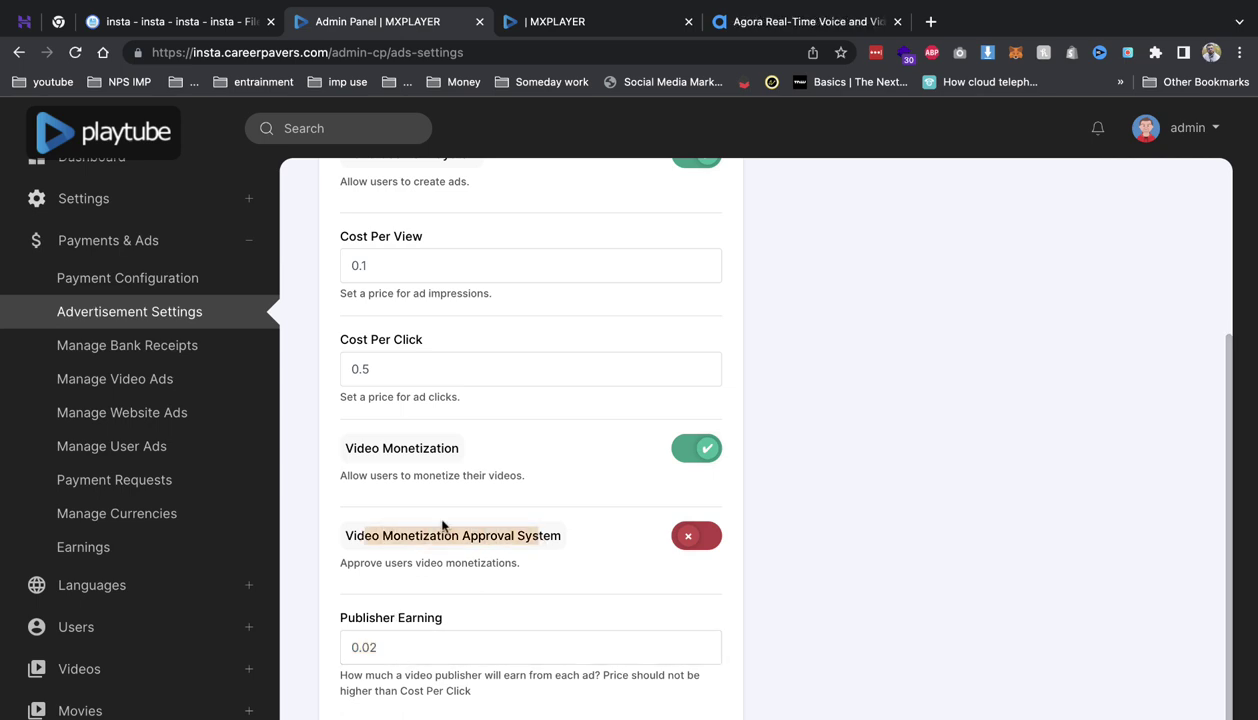
# - Browse the video ads, website ads and bank receipts pages, returning to Manage Video Ads
pyautogui.click(191, 383)
pyautogui.click(197, 413)
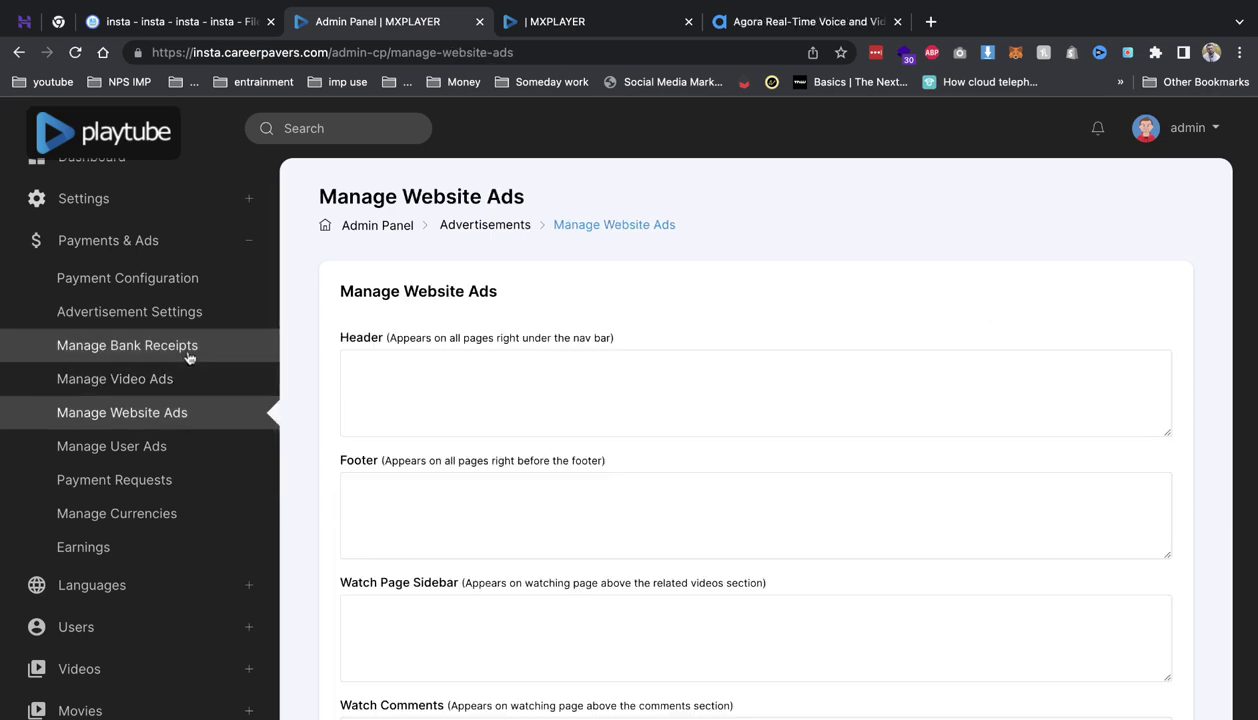
pyautogui.click(186, 346)
pyautogui.click(181, 384)
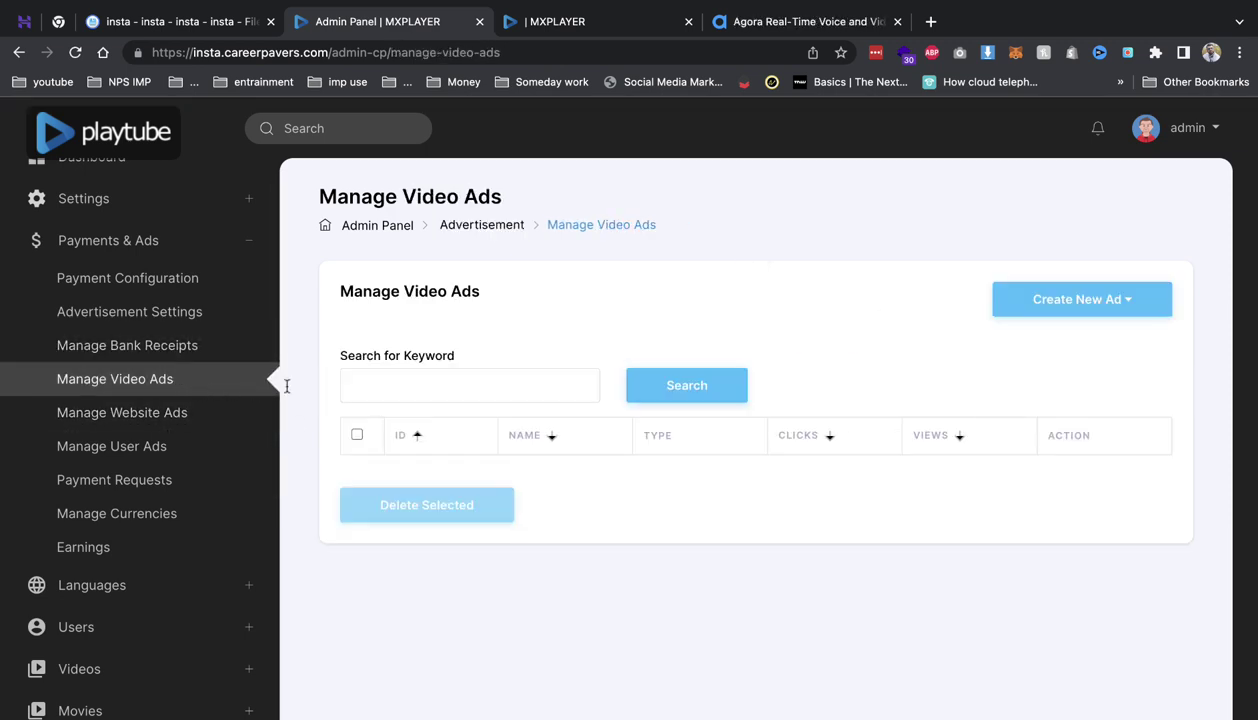
# - Start a new Vast / Vpaid ad, view Manage Website Ads, then bring up the insta file listing
pyautogui.click(1080, 300)
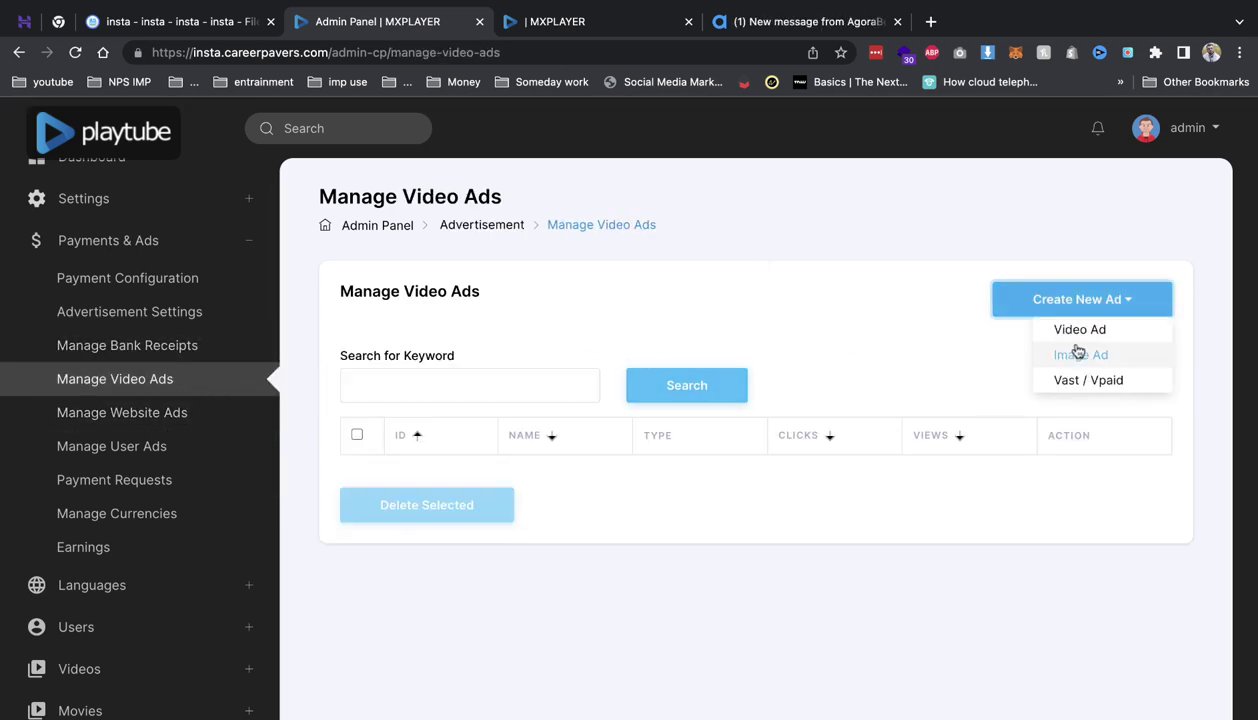
pyautogui.click(1083, 381)
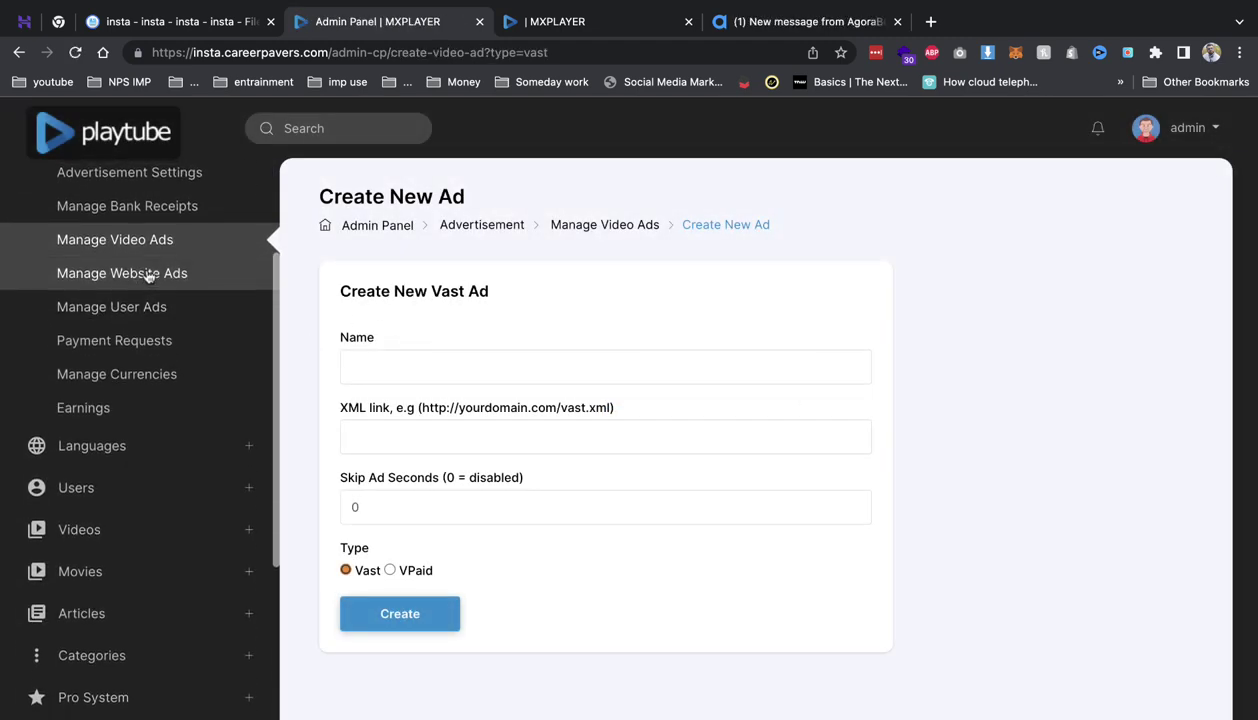
pyautogui.click(162, 271)
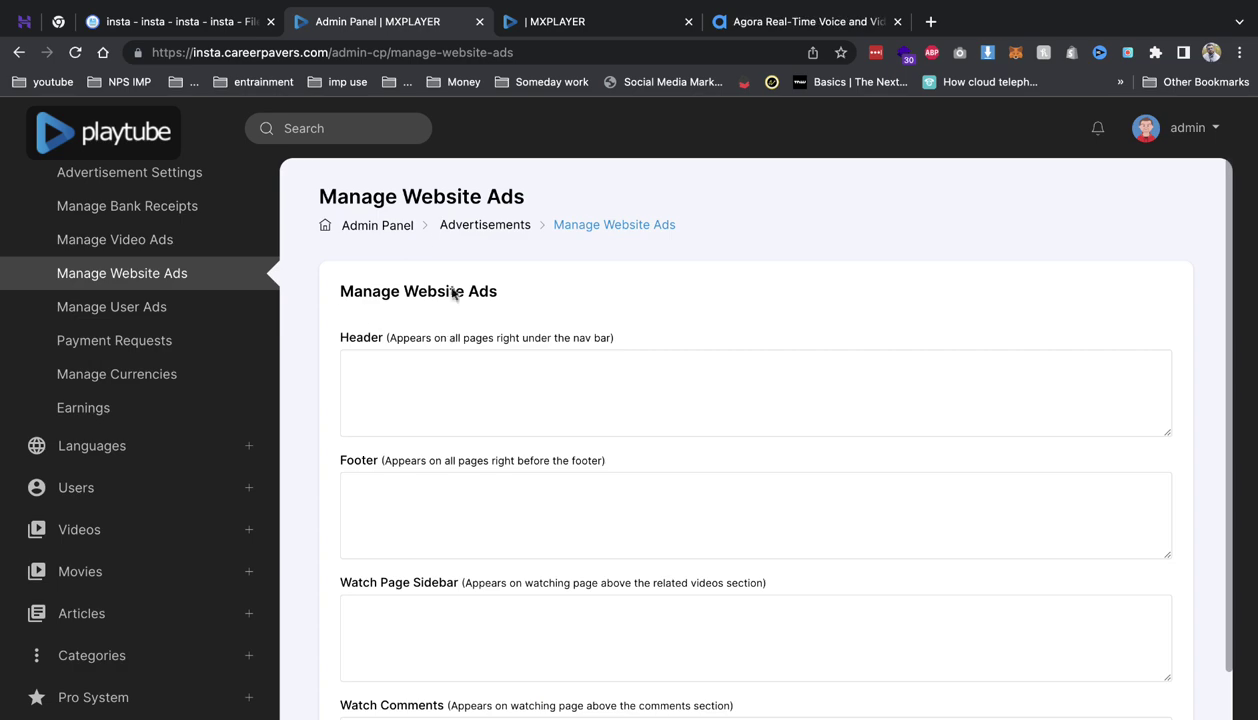
pyautogui.click(223, 30)
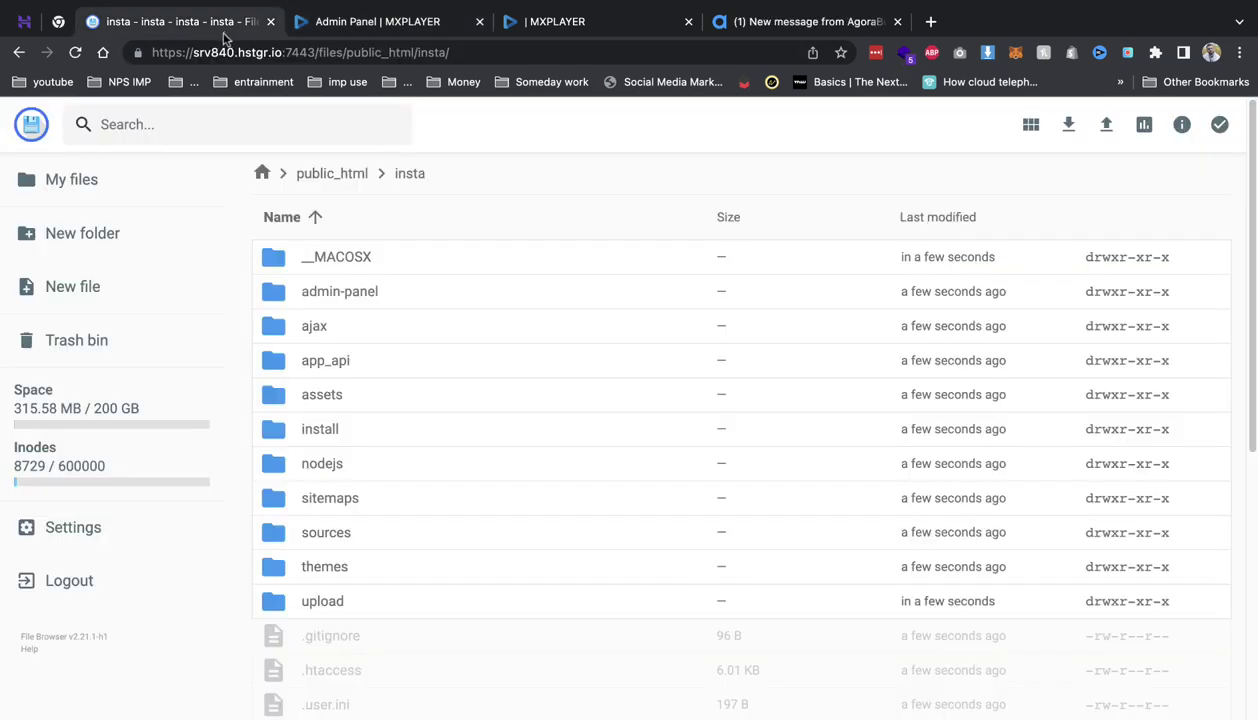
# - Load mxplayer.in in place of the file listing, scroll through it, and return to Manage Website Ads
pyautogui.click(501, 52)
pyautogui.press('BackSpace')
pyautogui.write('mx')
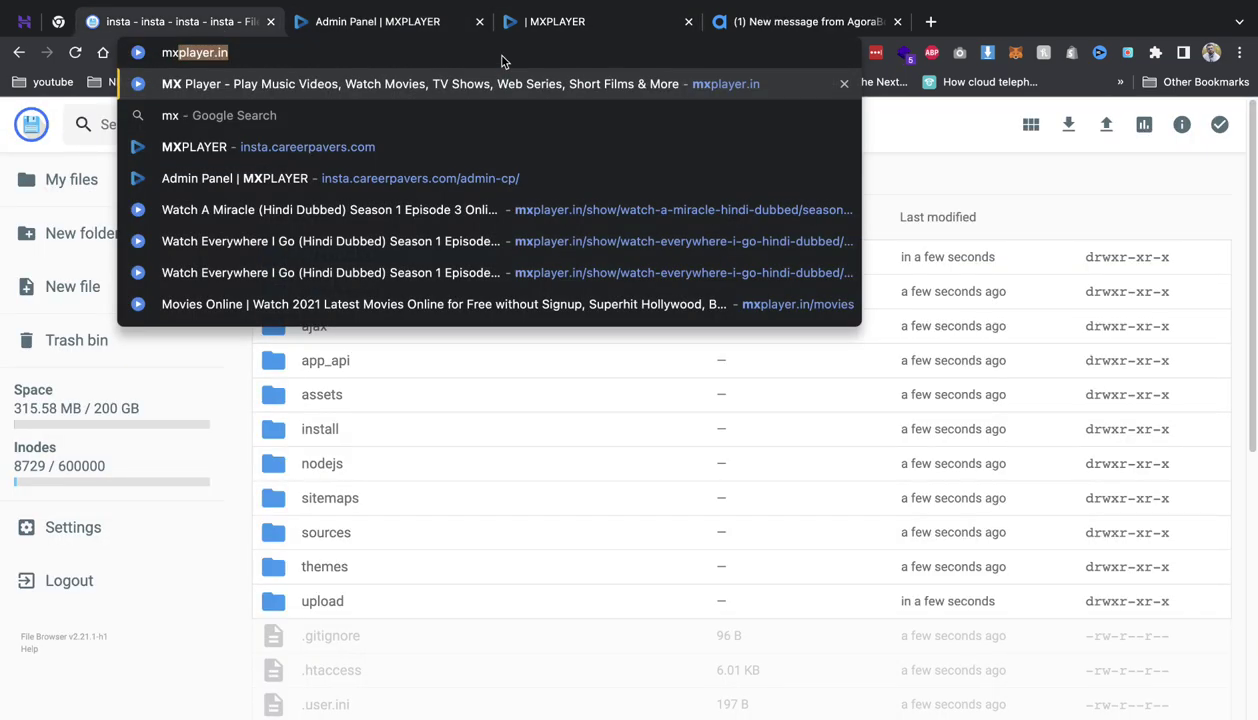
pyautogui.press('Return')
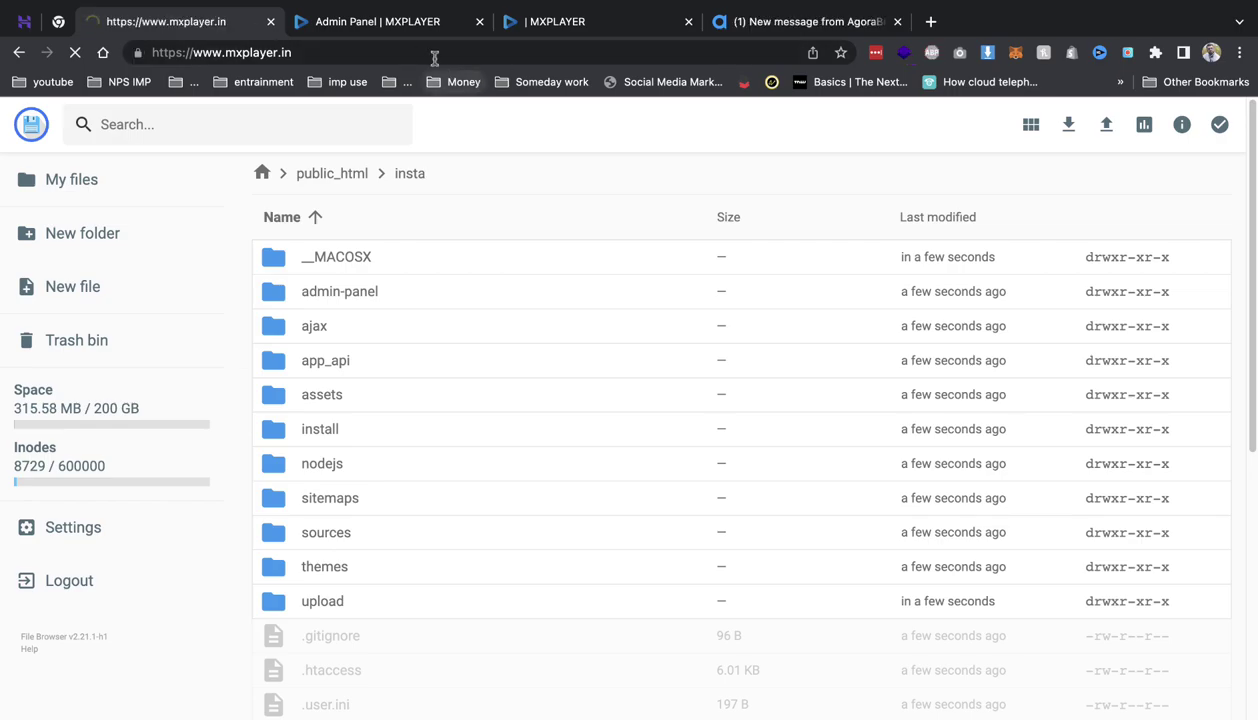
pyautogui.scroll(-3, 614, 420)
pyautogui.scroll(-20, 505, 432)
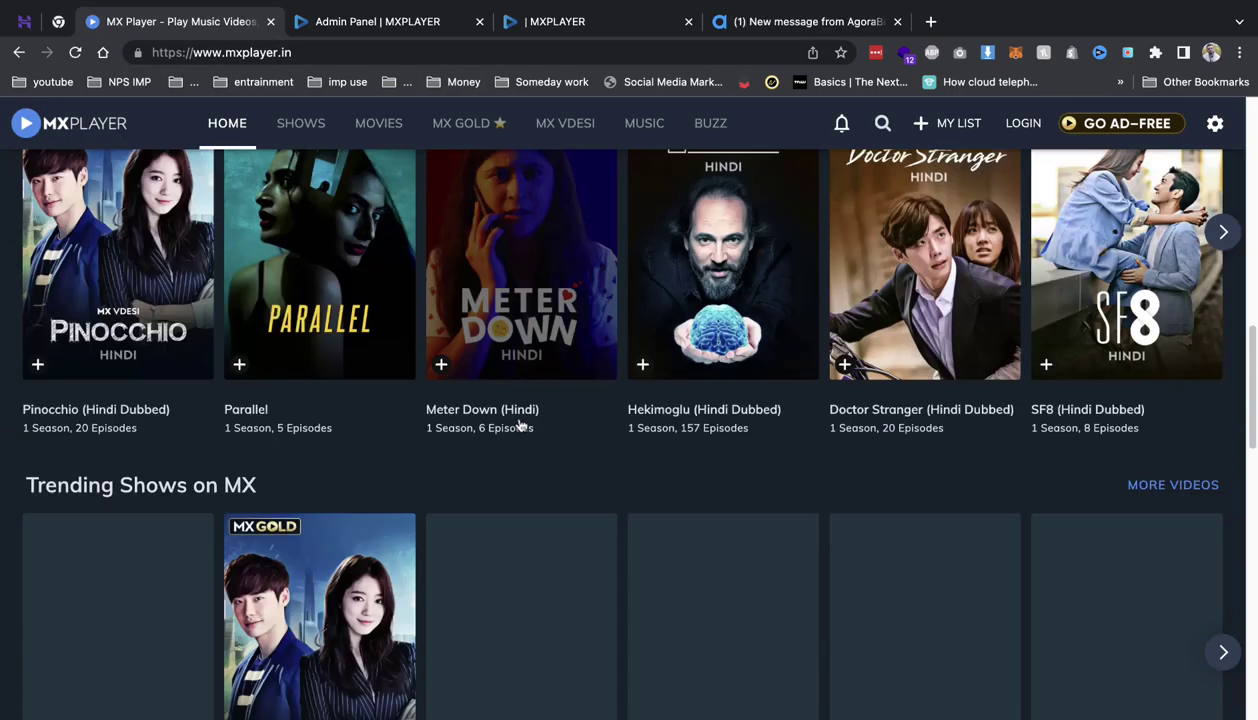
pyautogui.scroll(20, 535, 427)
pyautogui.scroll(5, 535, 427)
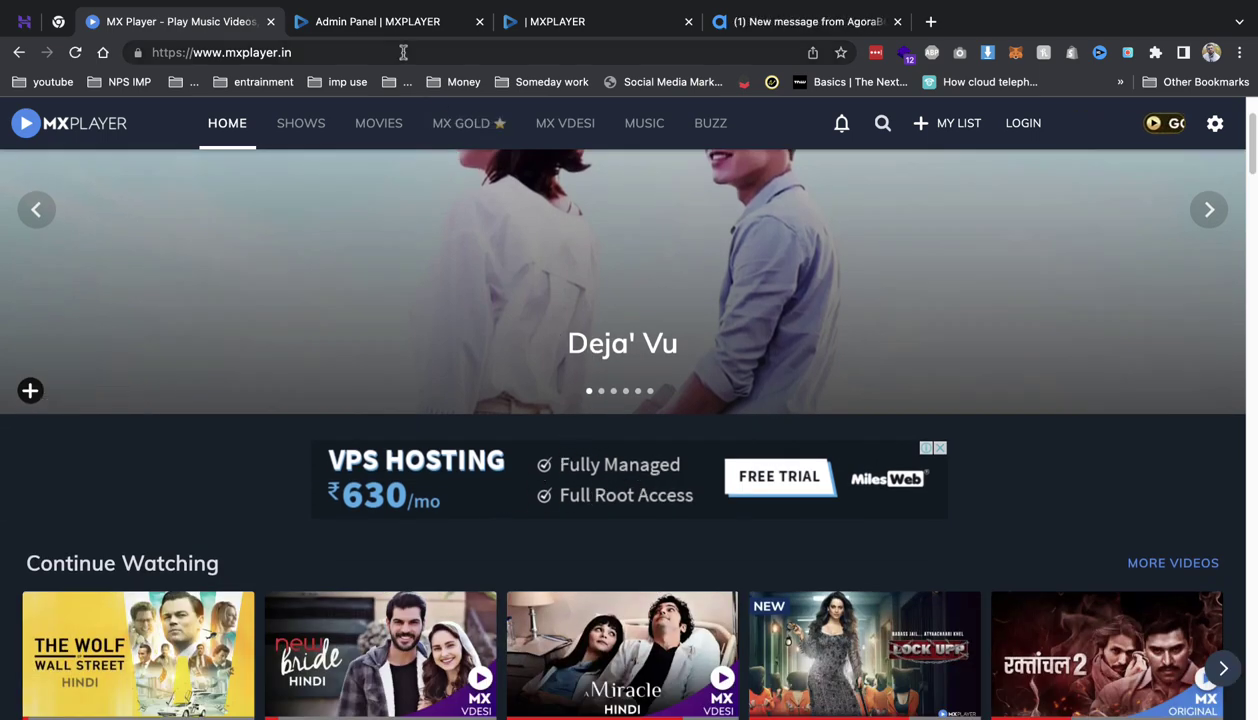
pyautogui.click(400, 24)
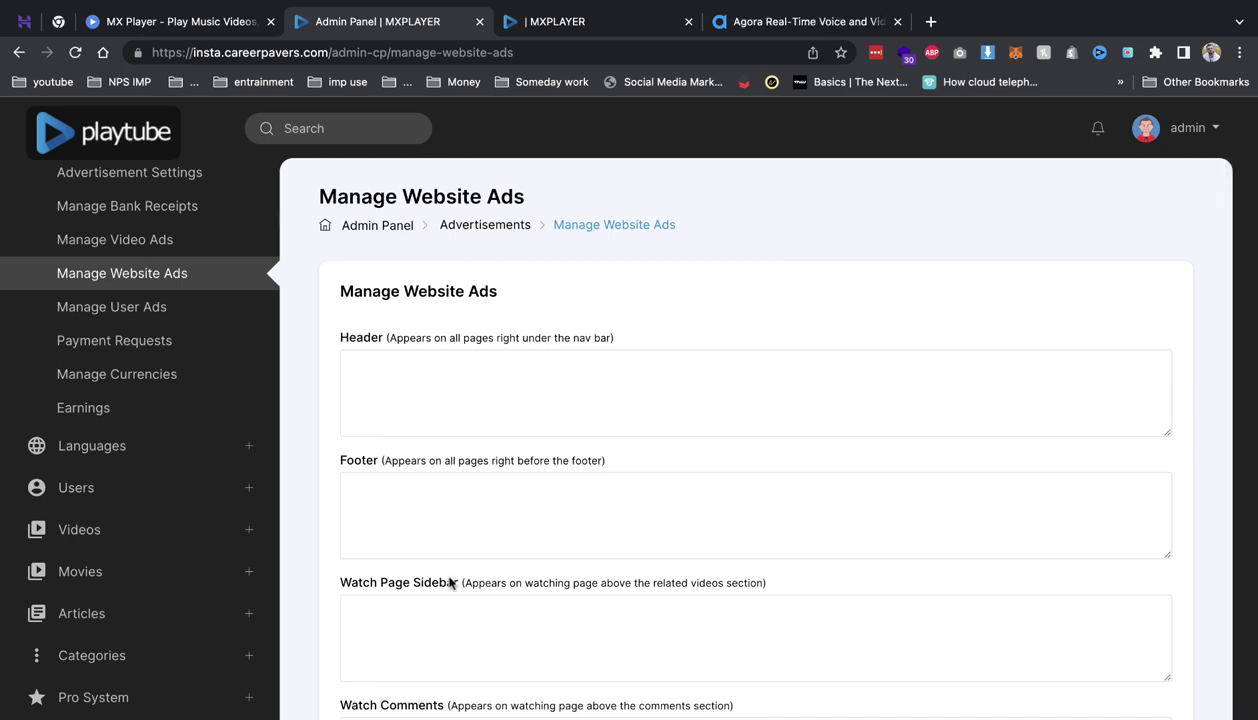
# - Highlight the Watch Comments placement text, compare the user and video ad lists, then view Earnings totals
pyautogui.scroll(-3, 377, 580)
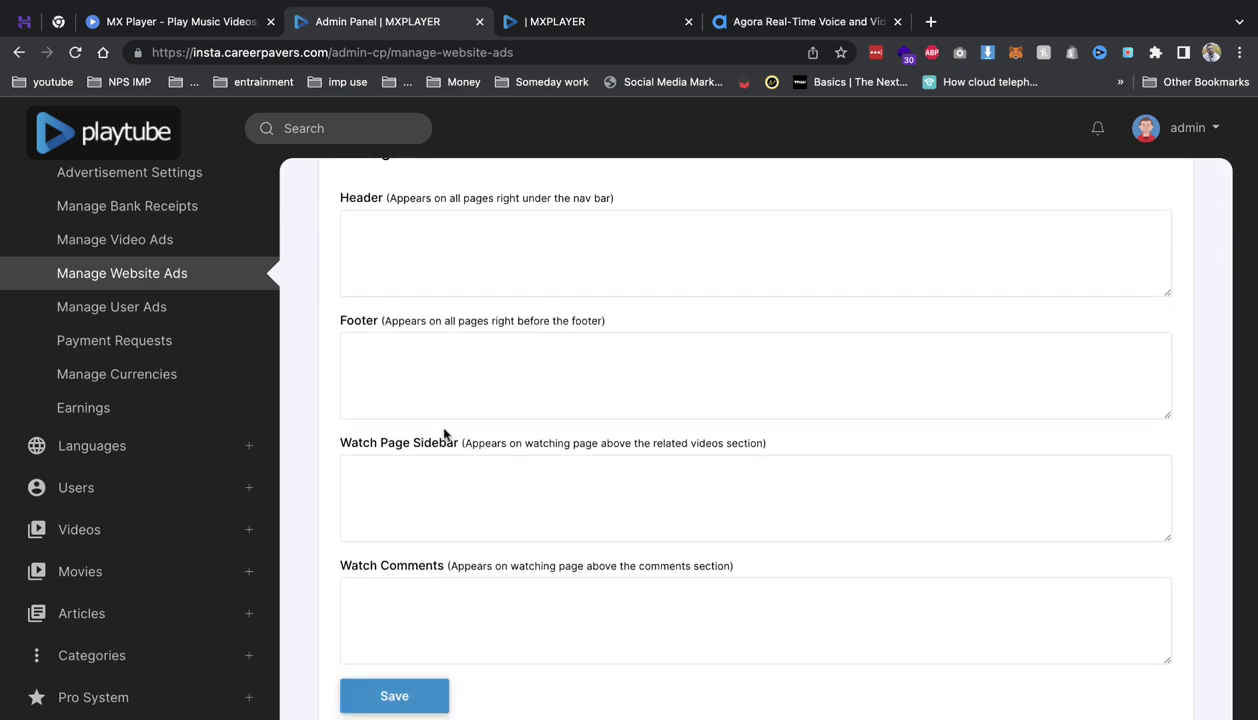
pyautogui.moveTo(418, 566); pyautogui.dragTo(772, 566)
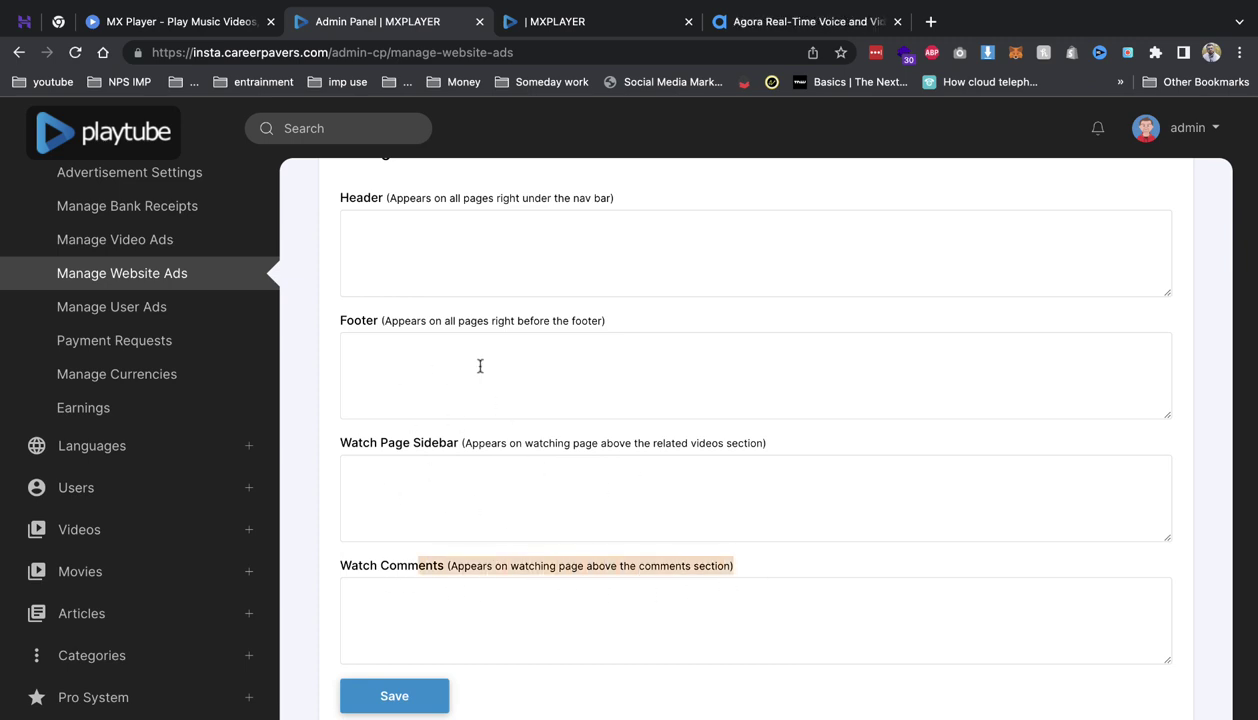
pyautogui.click(215, 316)
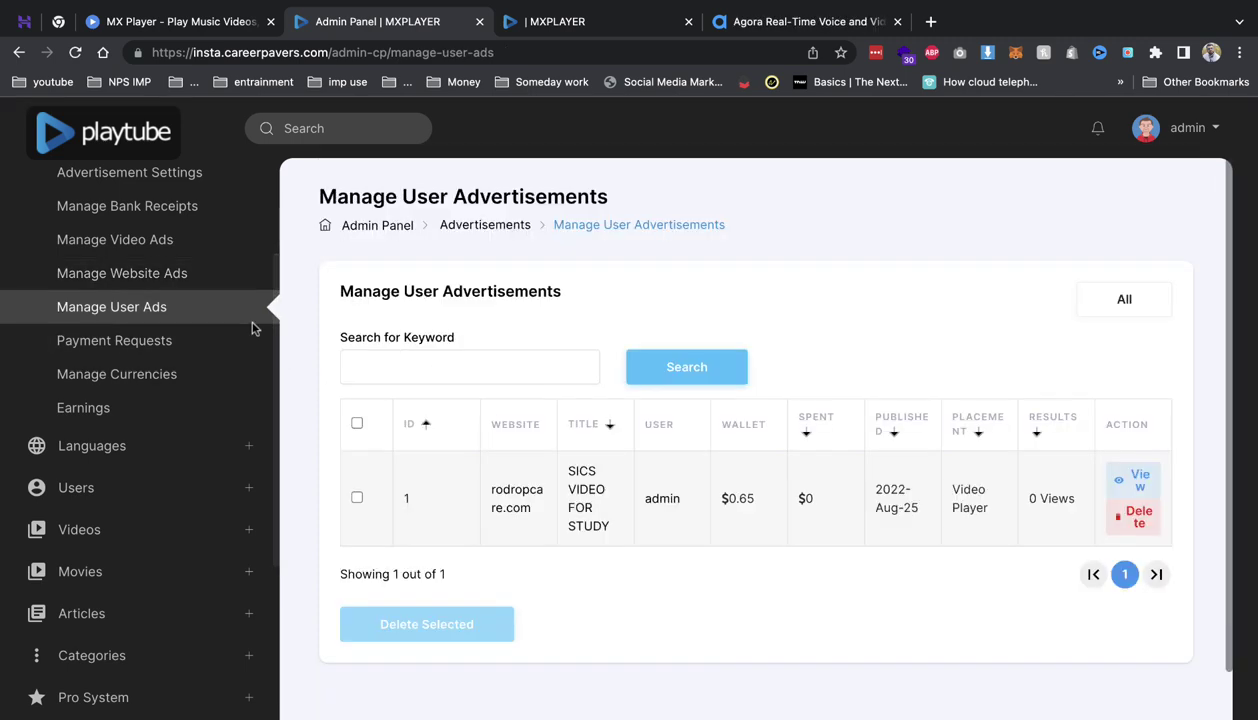
pyautogui.click(128, 243)
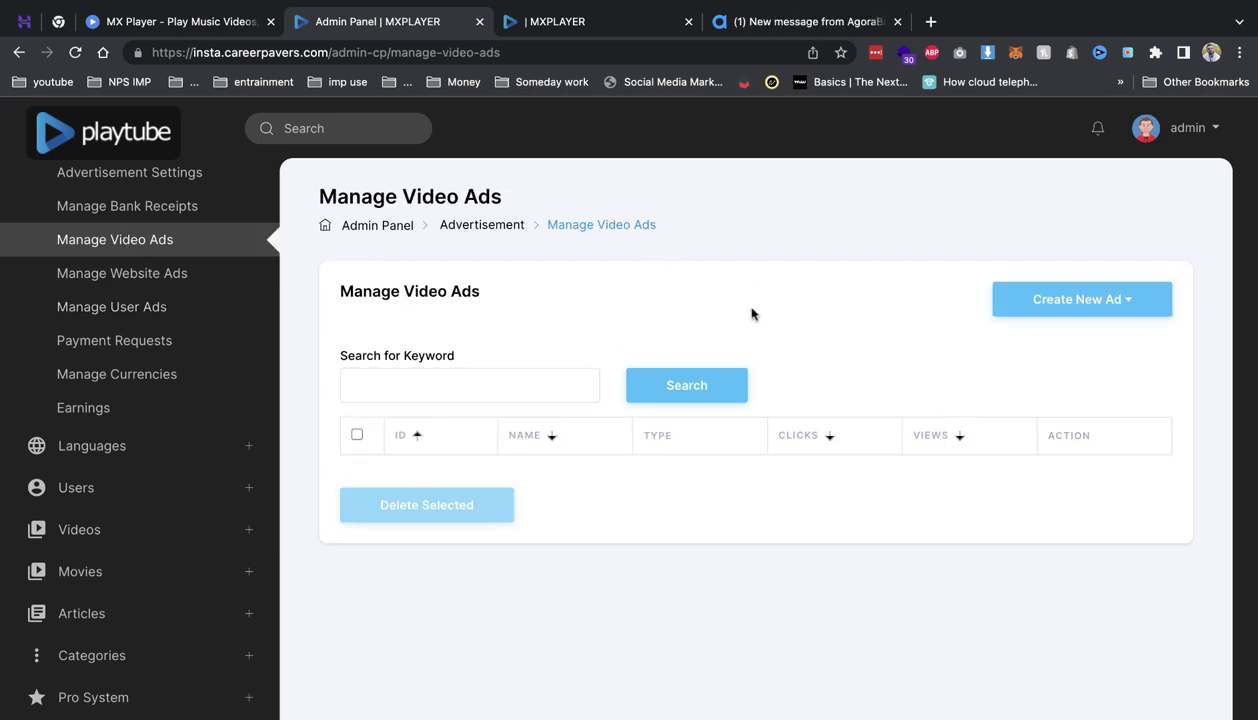
pyautogui.click(154, 310)
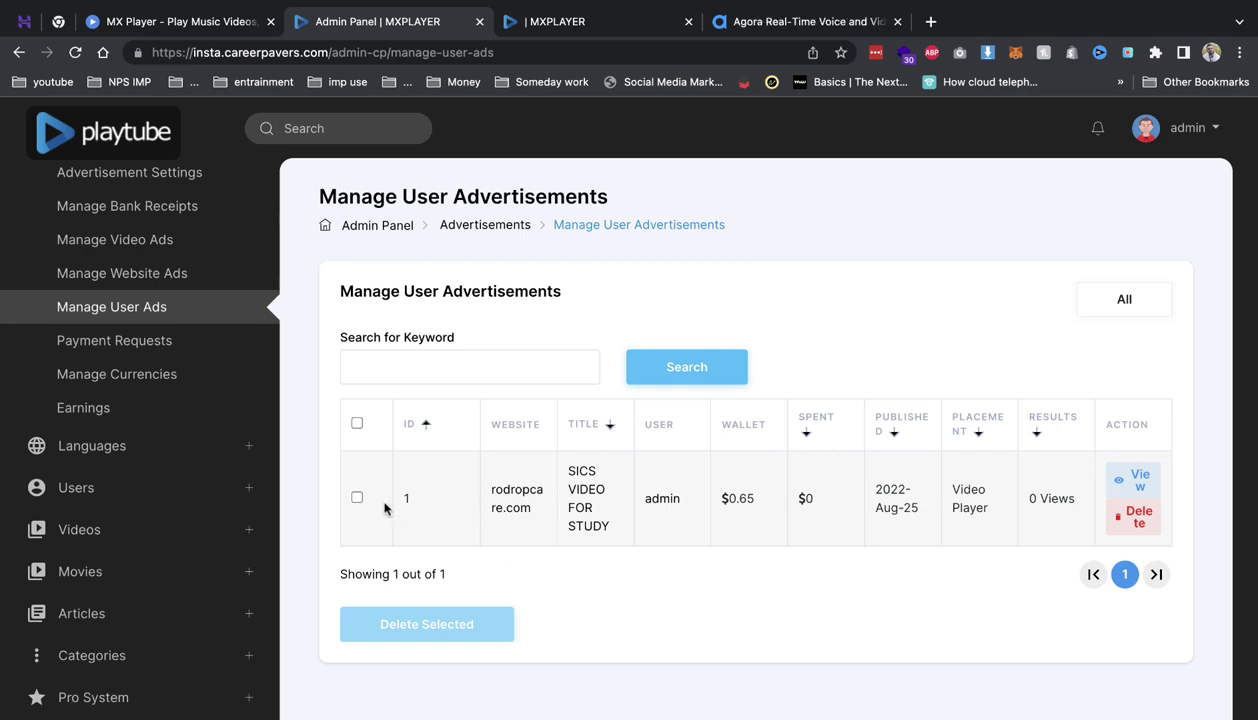
pyautogui.click(140, 410)
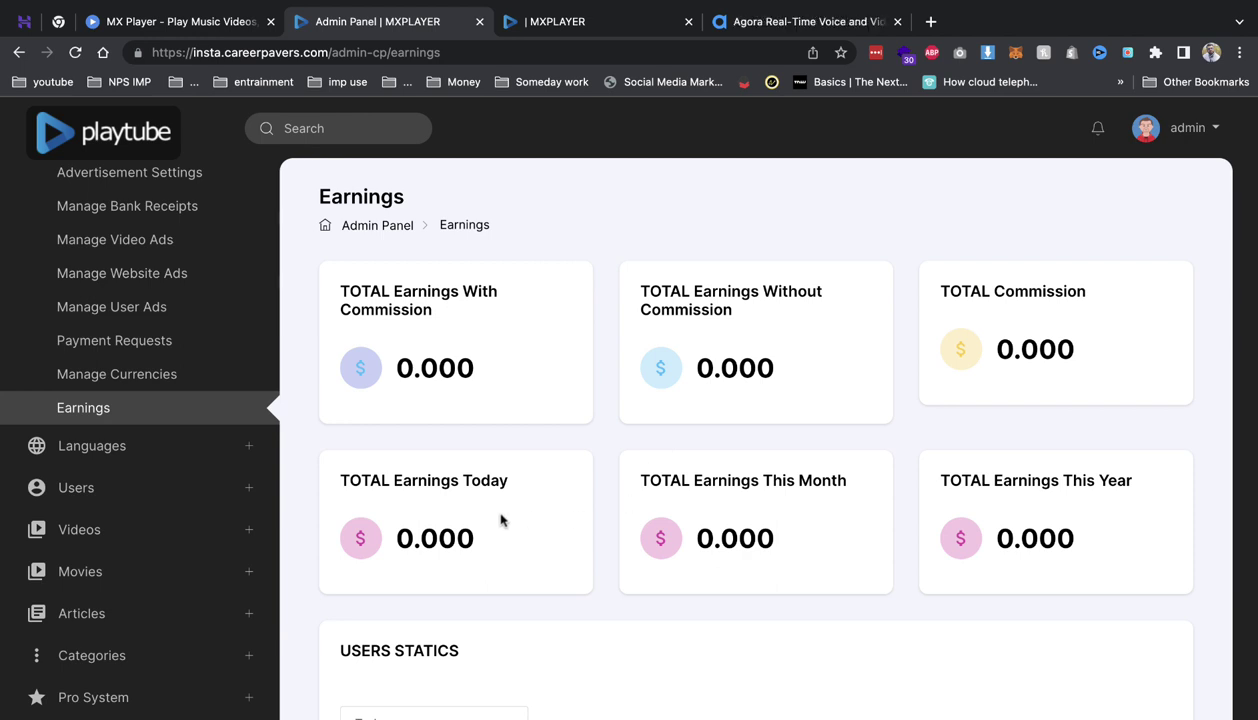
# - Highlight the 0.000 earnings totals, then open Manage Users showing the single active admin
pyautogui.moveTo(433, 365); pyautogui.dragTo(804, 546)
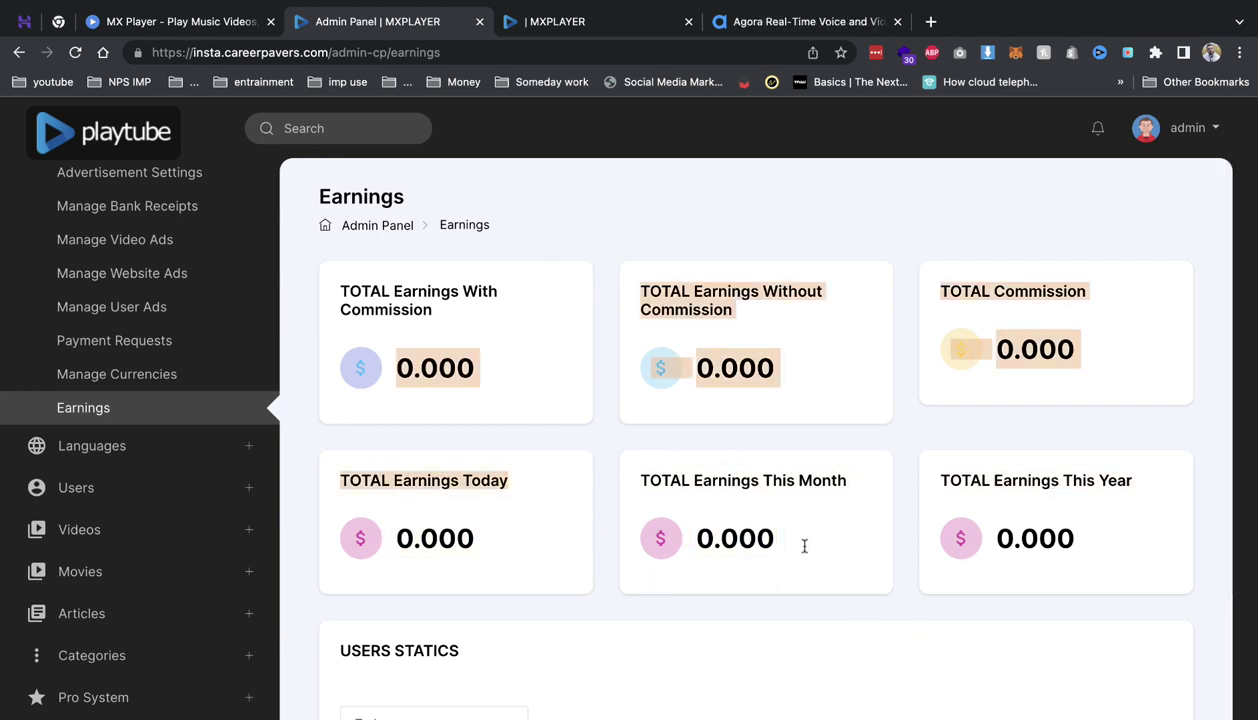
pyautogui.click(592, 420)
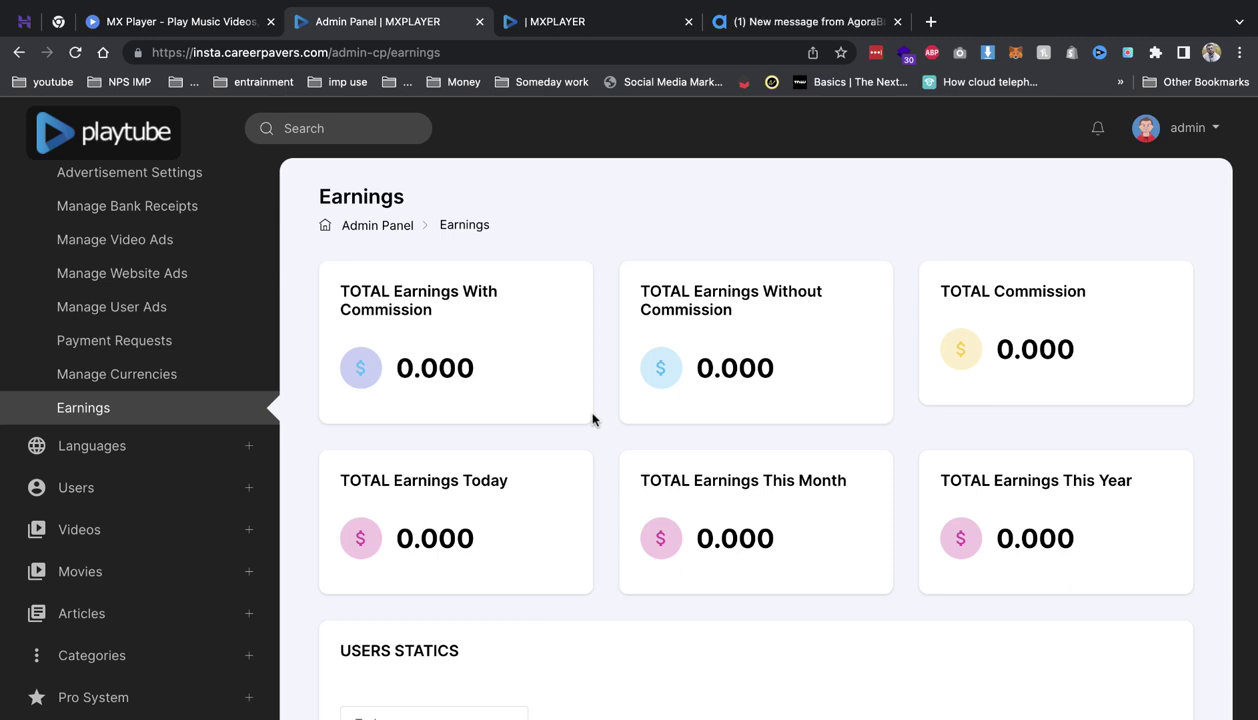
pyautogui.click(140, 447)
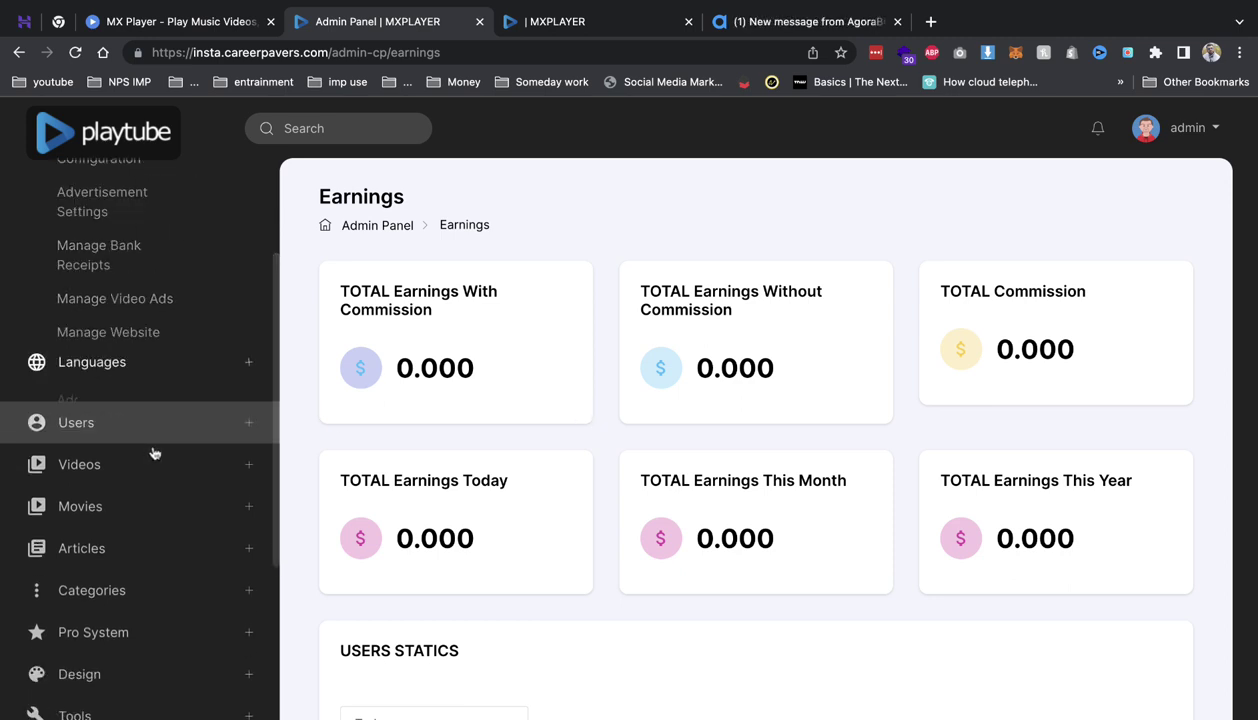
pyautogui.click(138, 256)
pyautogui.click(132, 230)
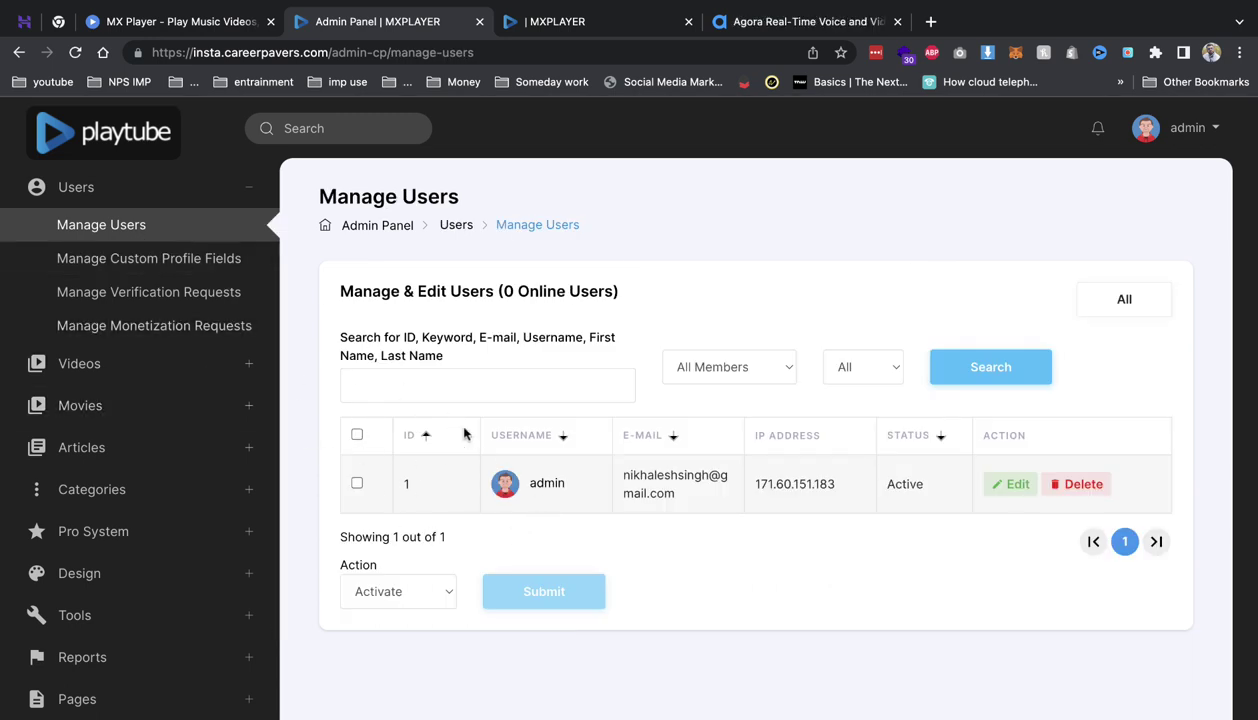
# - Check the empty monetization and verification request pages, then list the three uploaded public videos
pyautogui.click(222, 328)
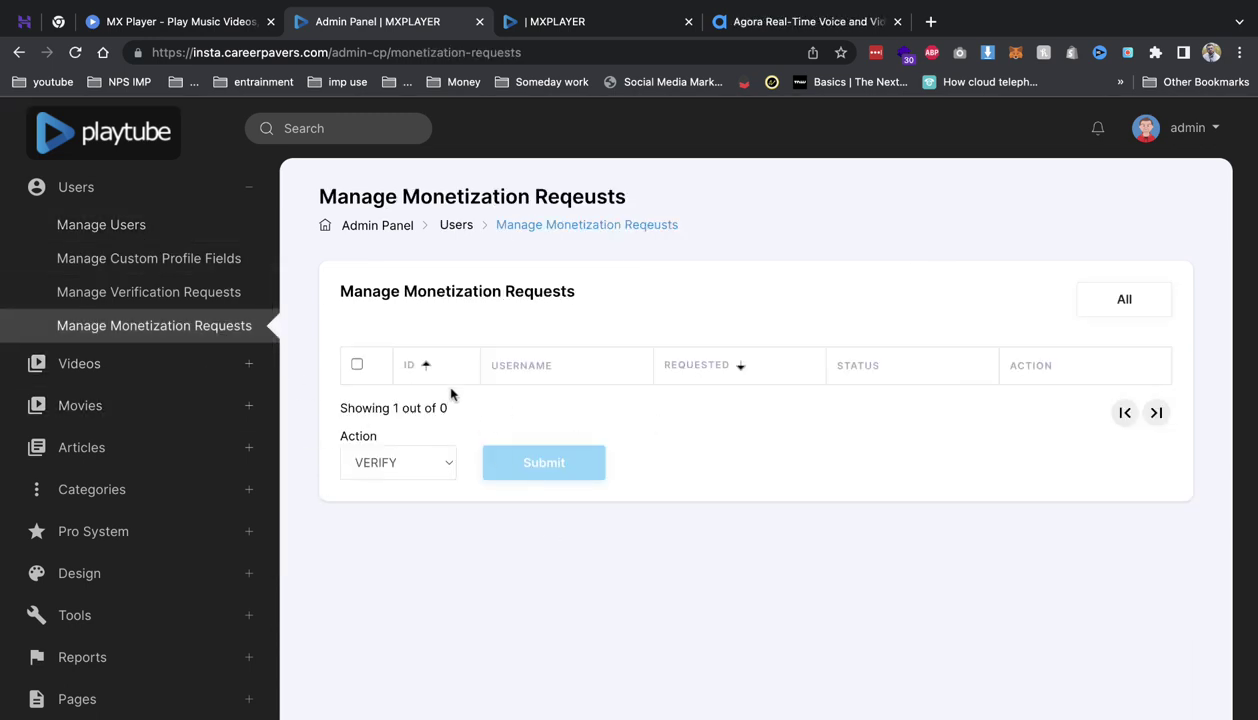
pyautogui.click(168, 292)
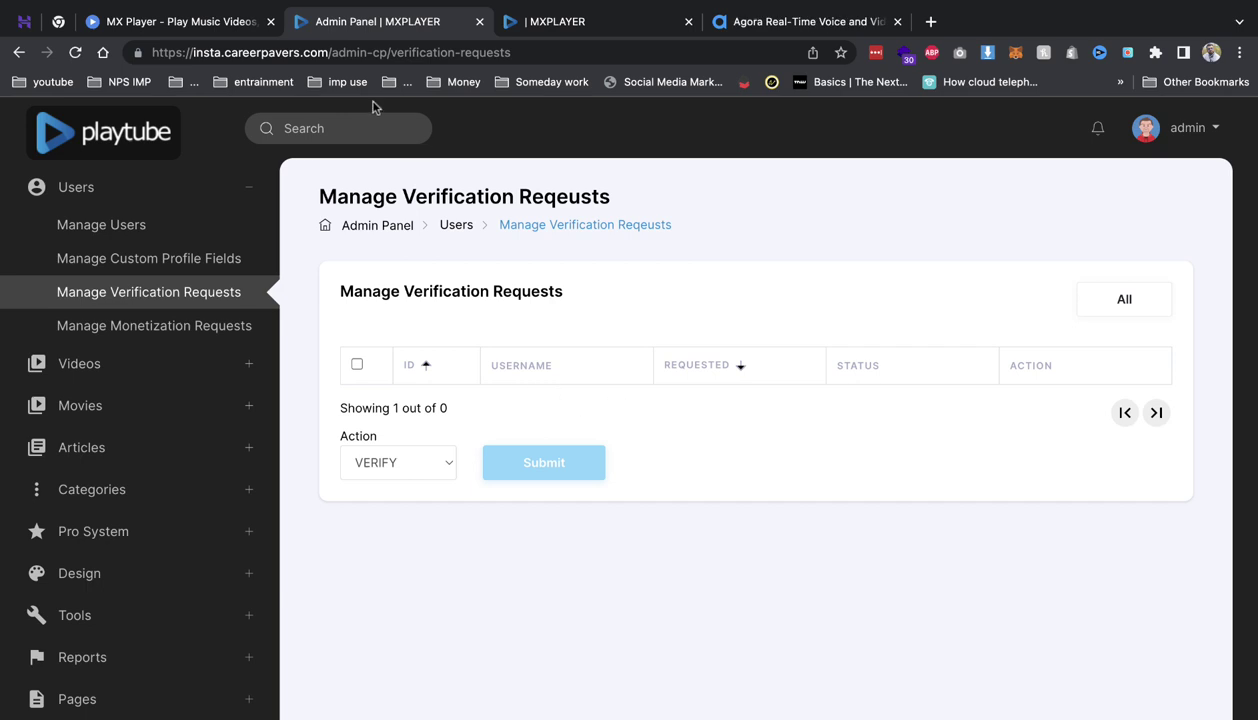
pyautogui.click(188, 363)
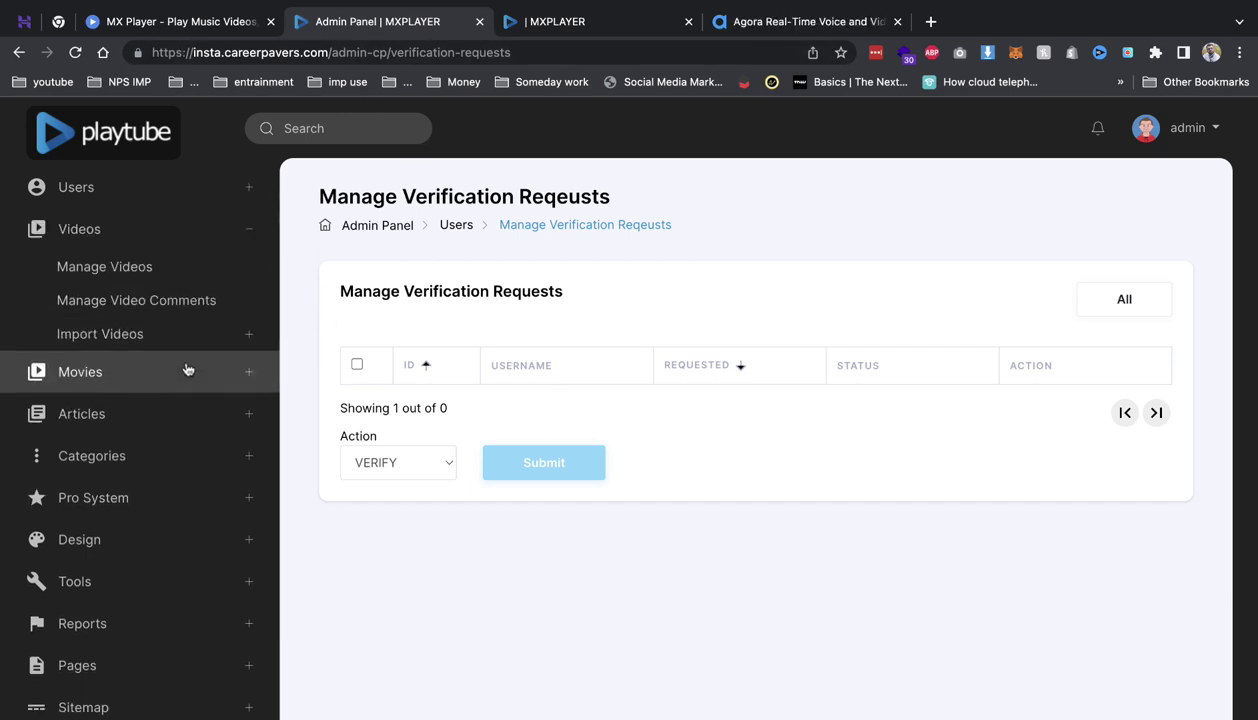
pyautogui.click(190, 266)
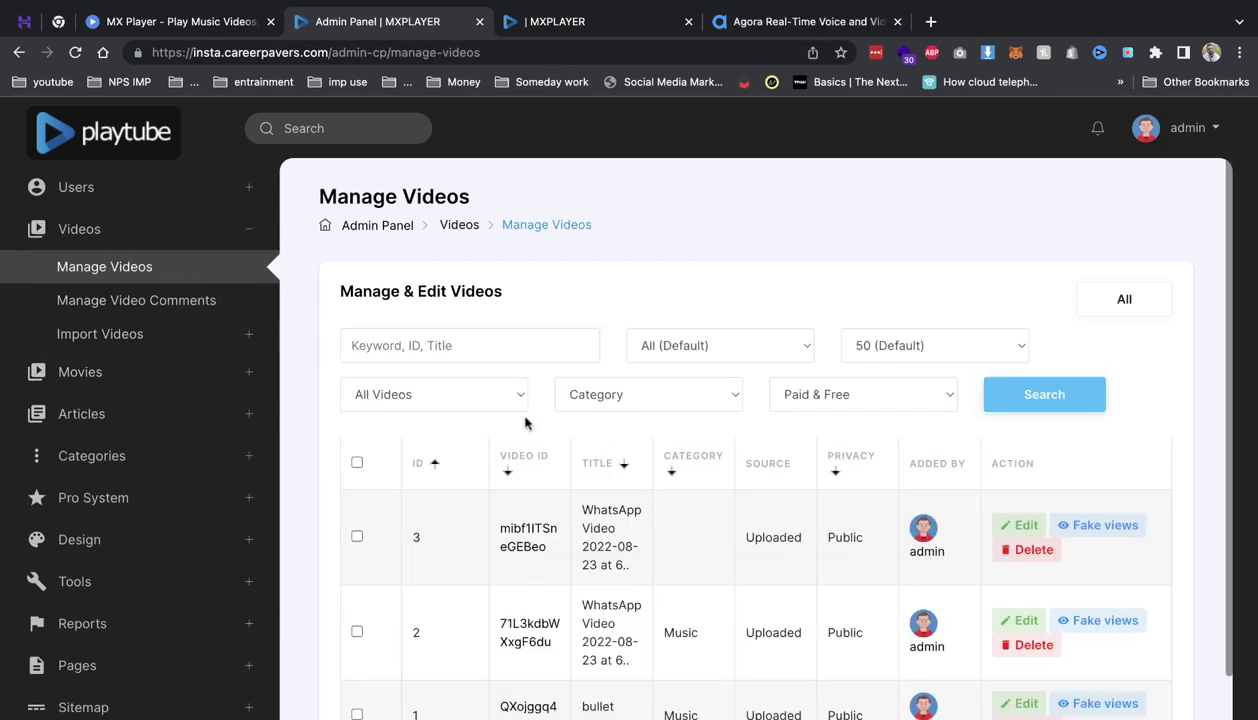
# - Scroll through the Manage Categories table and Add Category form, from Film & Animation to Other
pyautogui.scroll(-3, 617, 430)
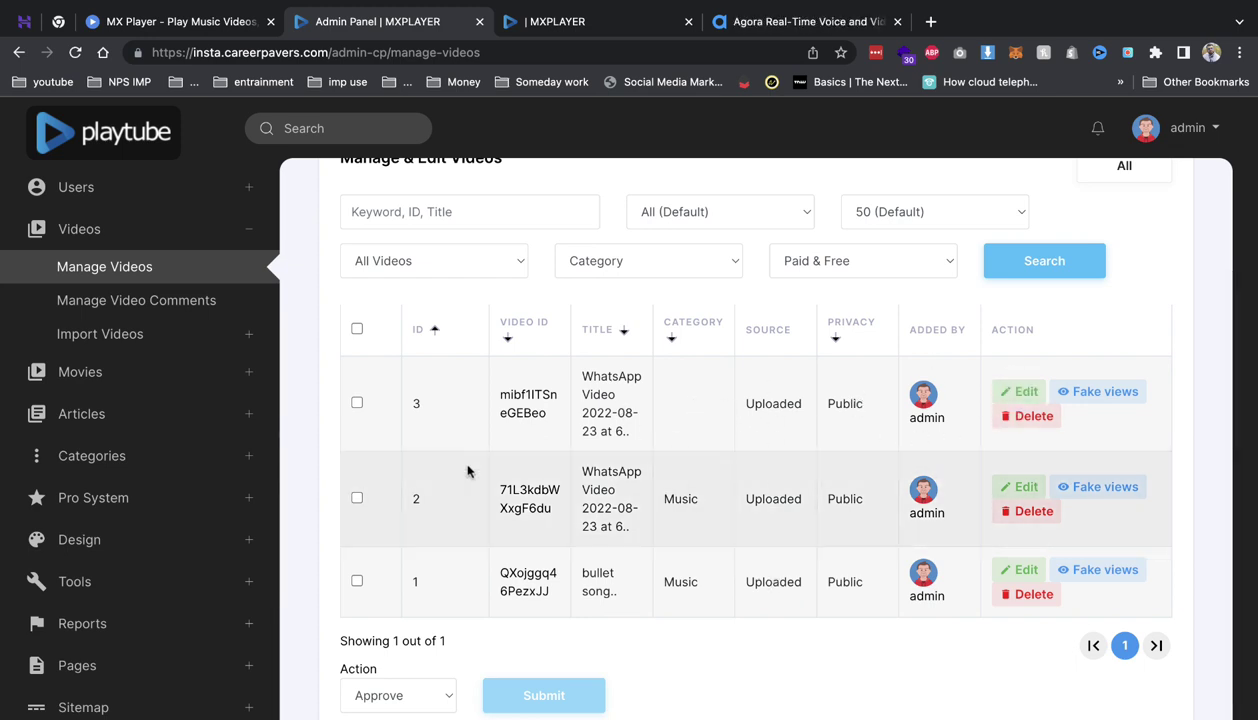
pyautogui.click(197, 378)
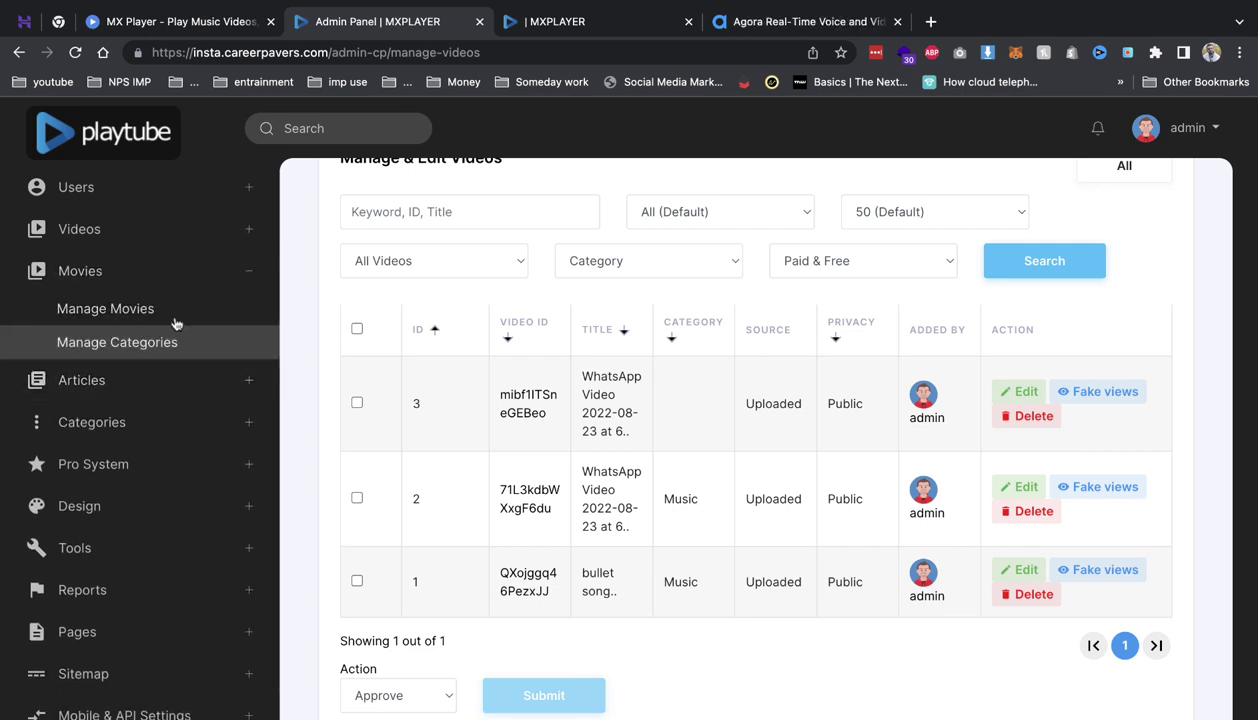
pyautogui.click(150, 424)
pyautogui.click(142, 394)
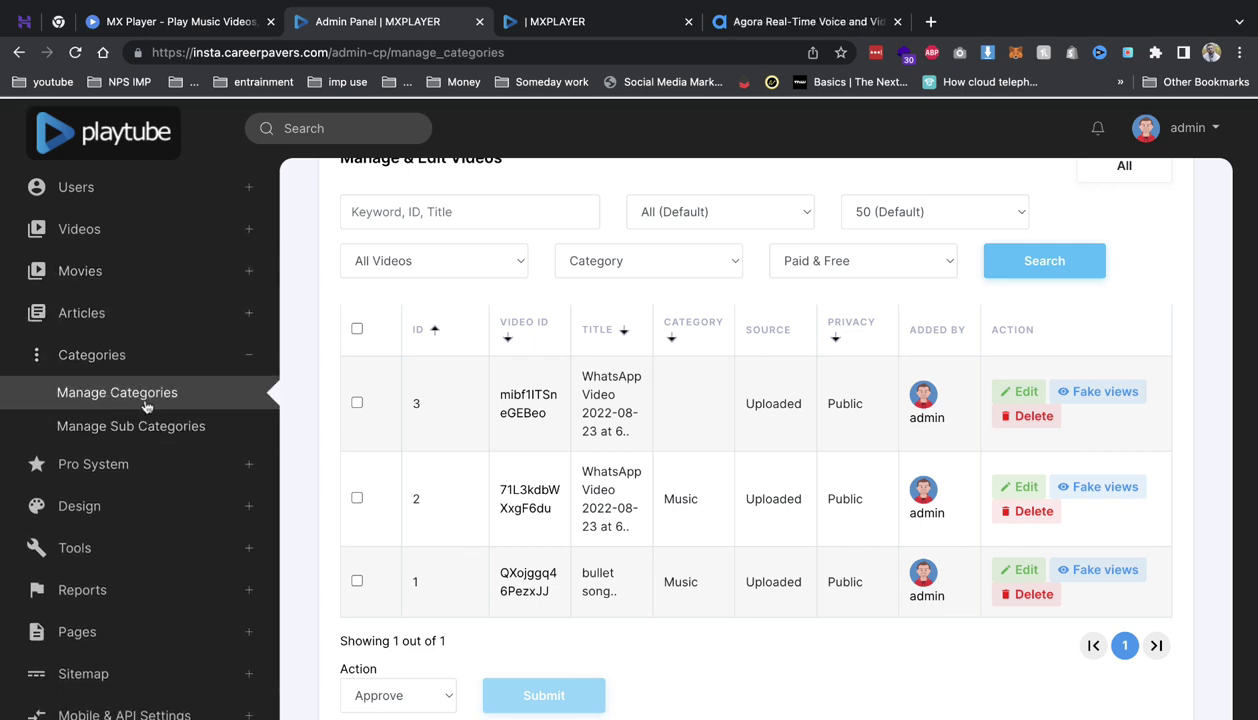
pyautogui.scroll(-3, 575, 397)
pyautogui.scroll(-4, 575, 397)
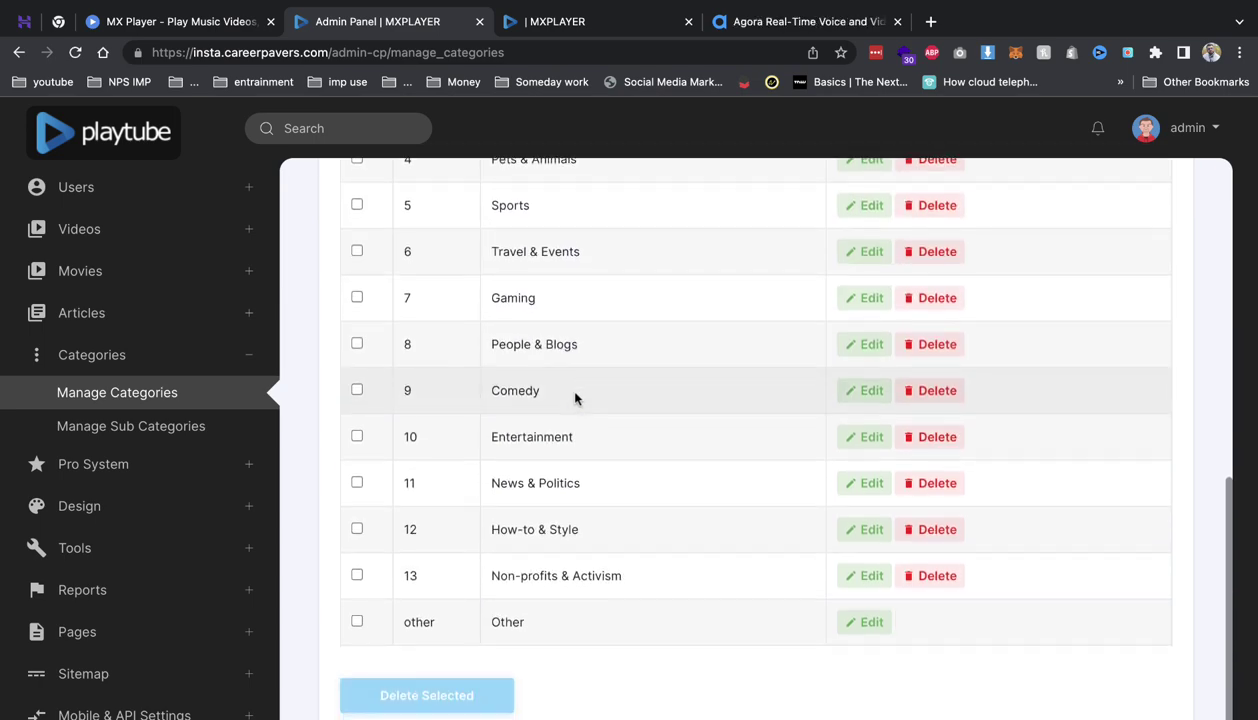
pyautogui.scroll(3, 575, 397)
pyautogui.scroll(3, 575, 397)
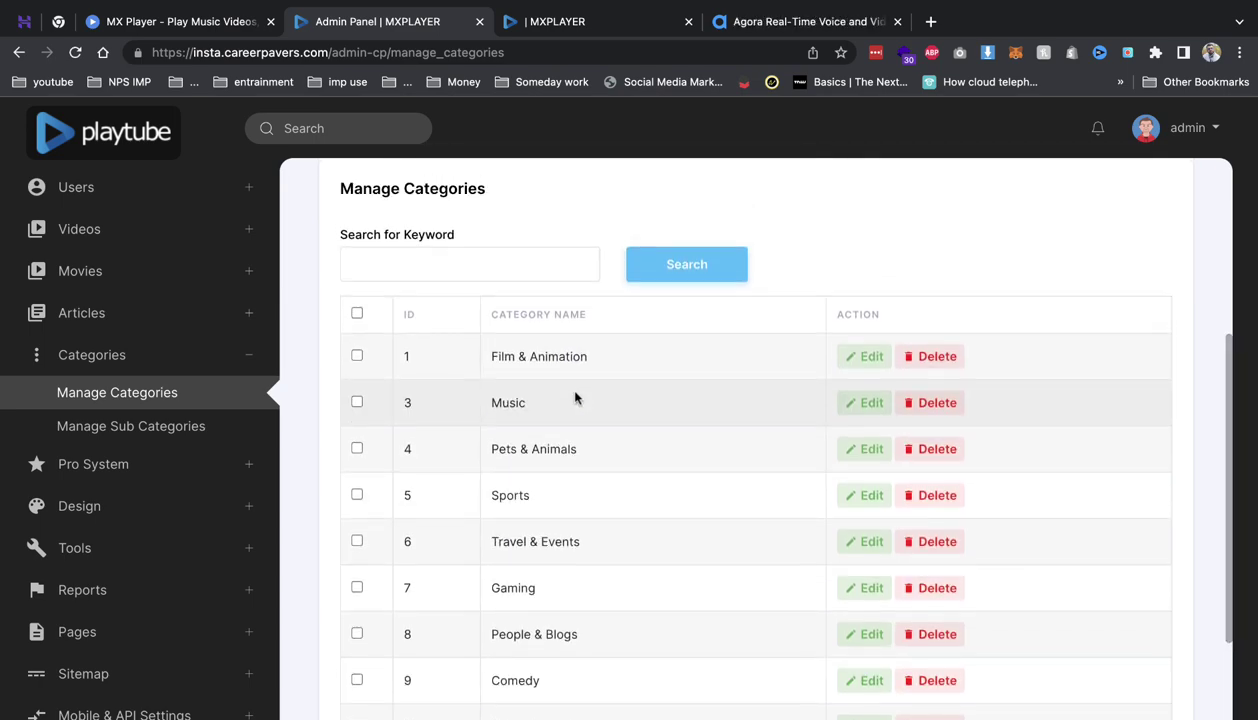
pyautogui.scroll(-4, 575, 397)
pyautogui.scroll(3, 575, 397)
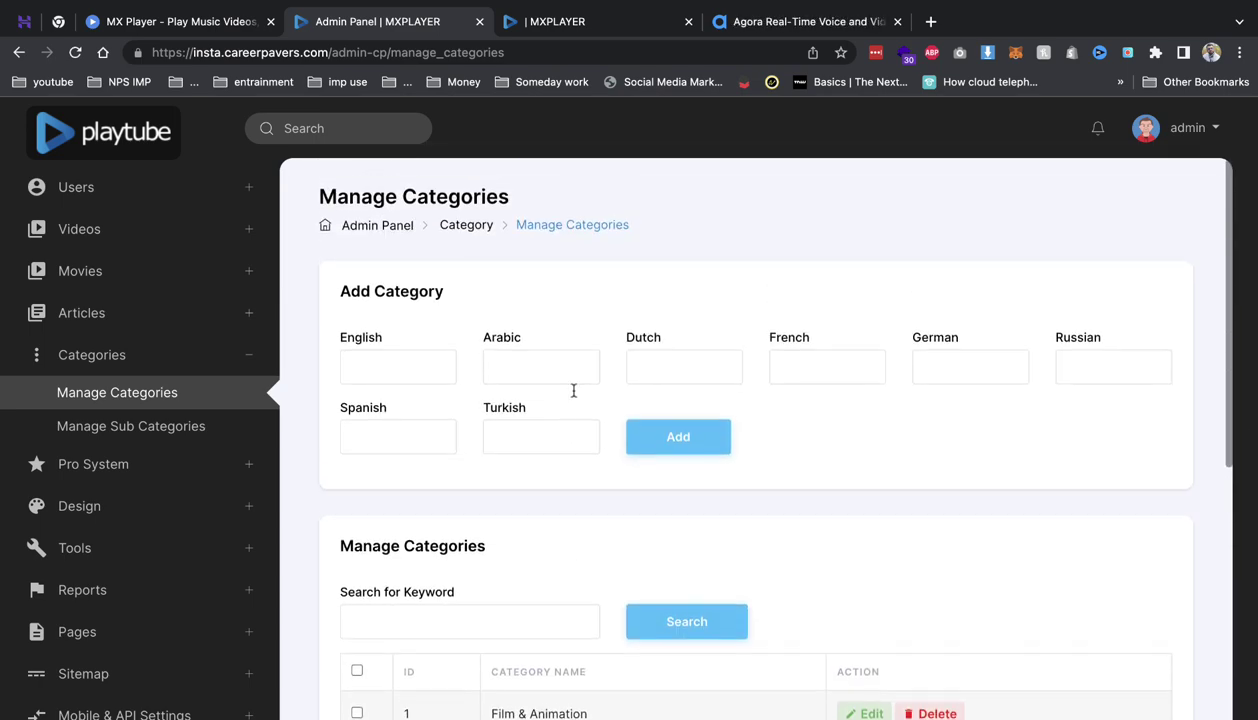
pyautogui.scroll(-4, 573, 395)
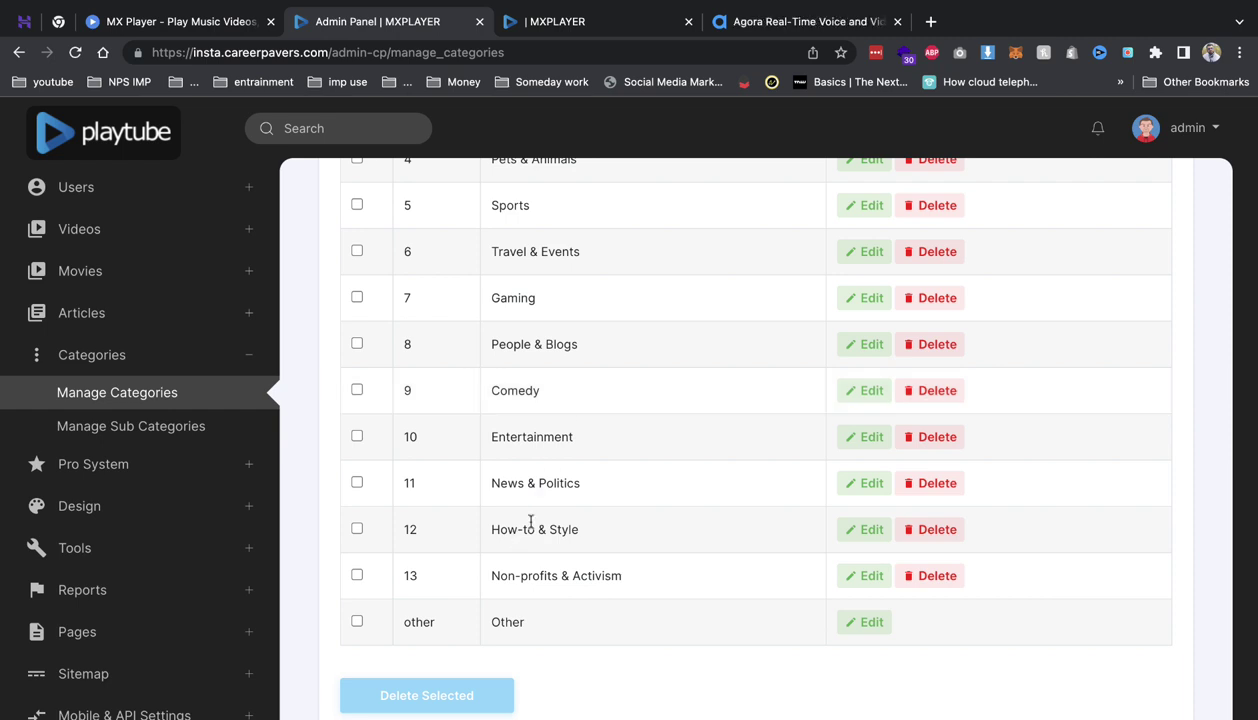
pyautogui.scroll(3, 505, 502)
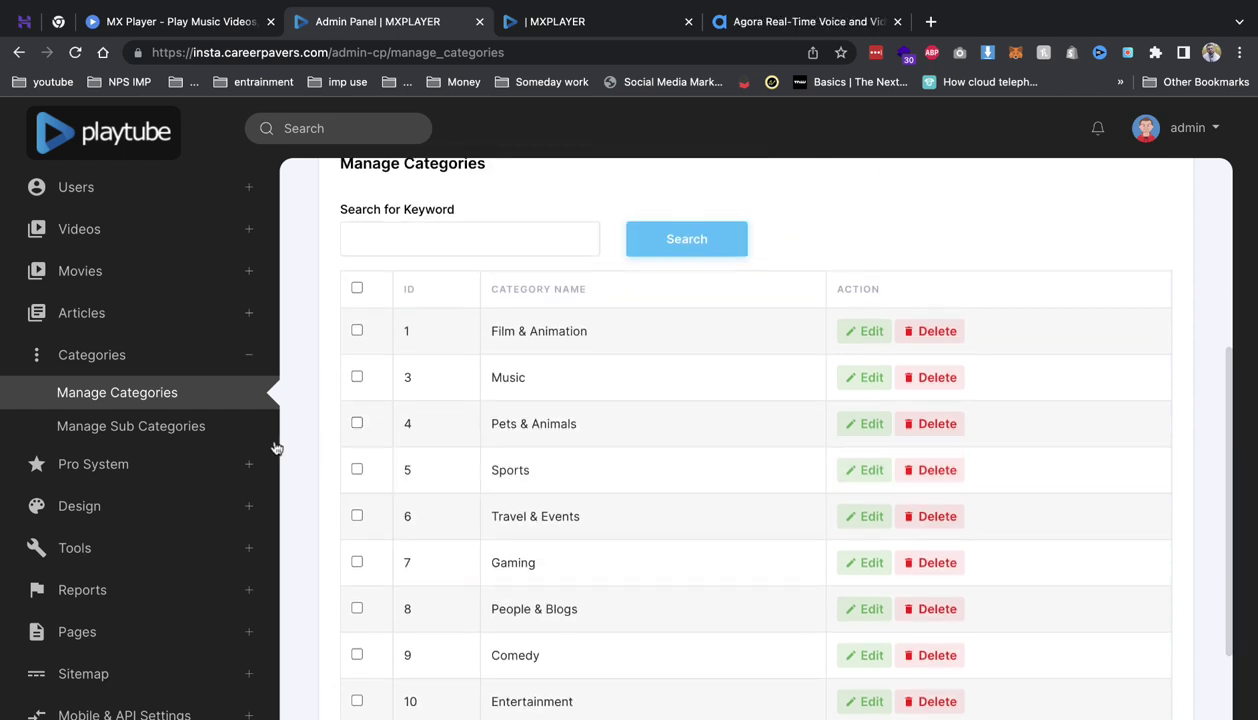
# - Glance at recent payments, then enable Pro System and Recurring Payment in Pro System Settings
pyautogui.click(247, 463)
pyautogui.click(205, 440)
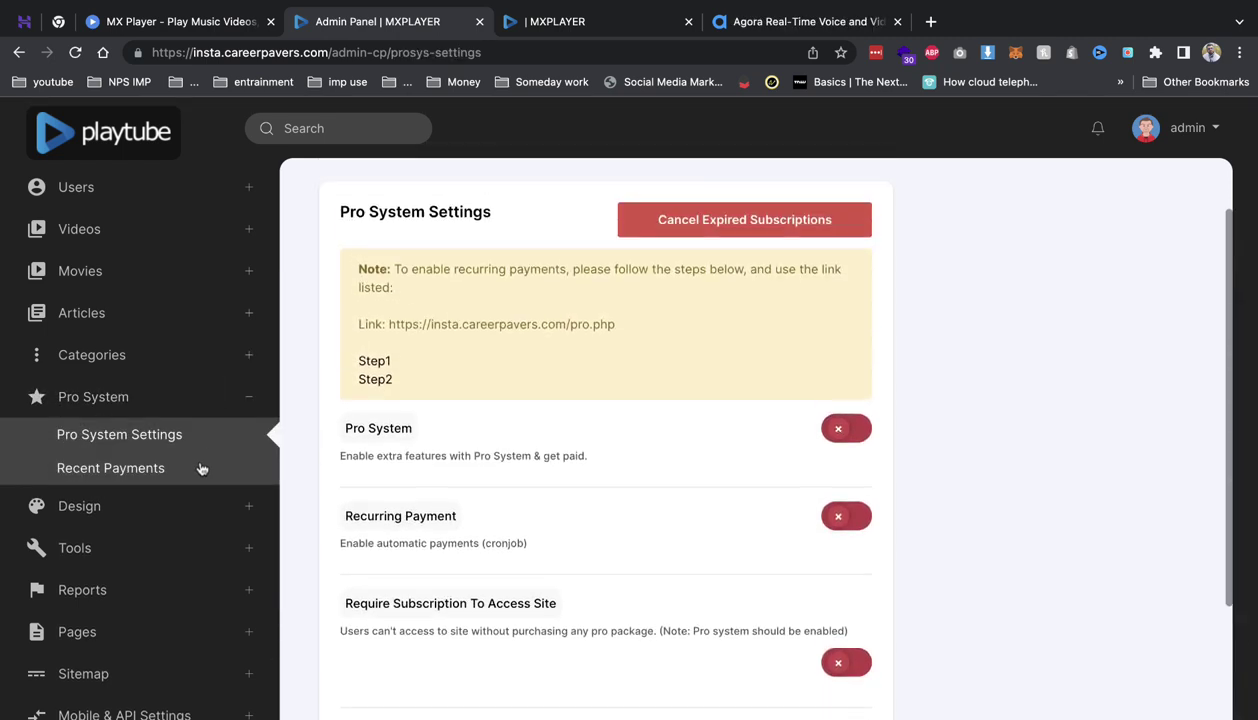
pyautogui.click(202, 469)
pyautogui.click(201, 441)
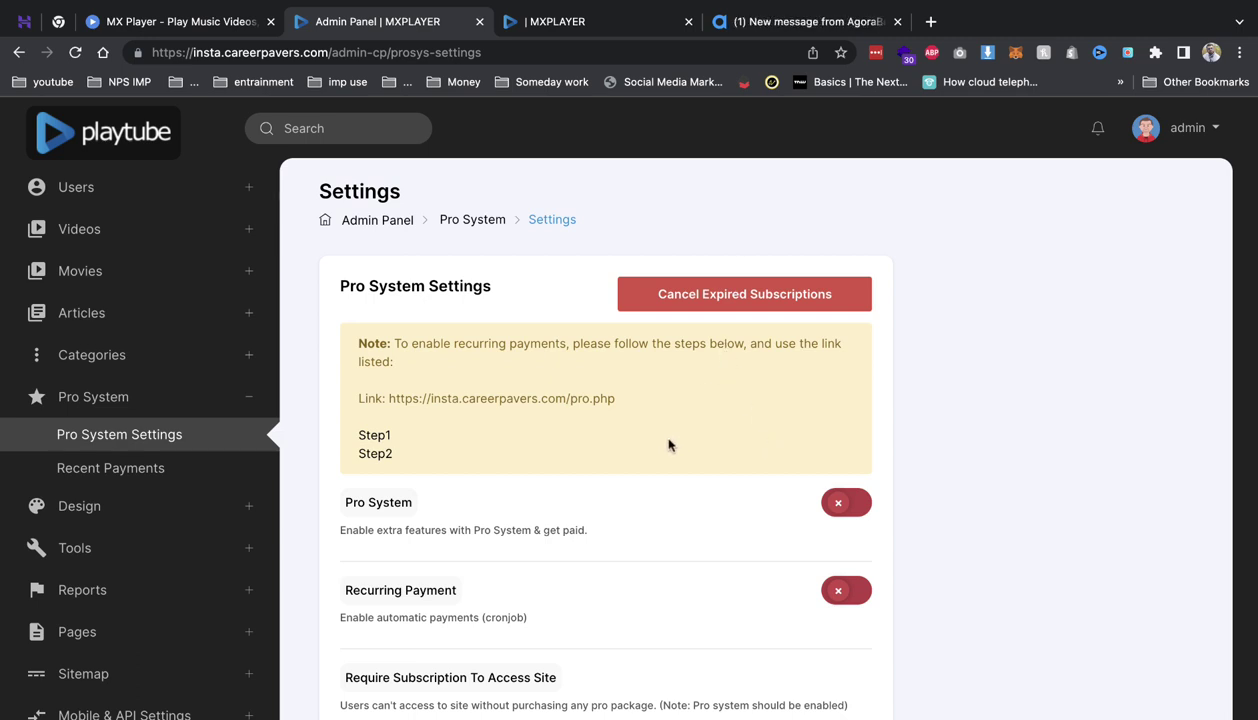
pyautogui.click(832, 502)
pyautogui.click(836, 590)
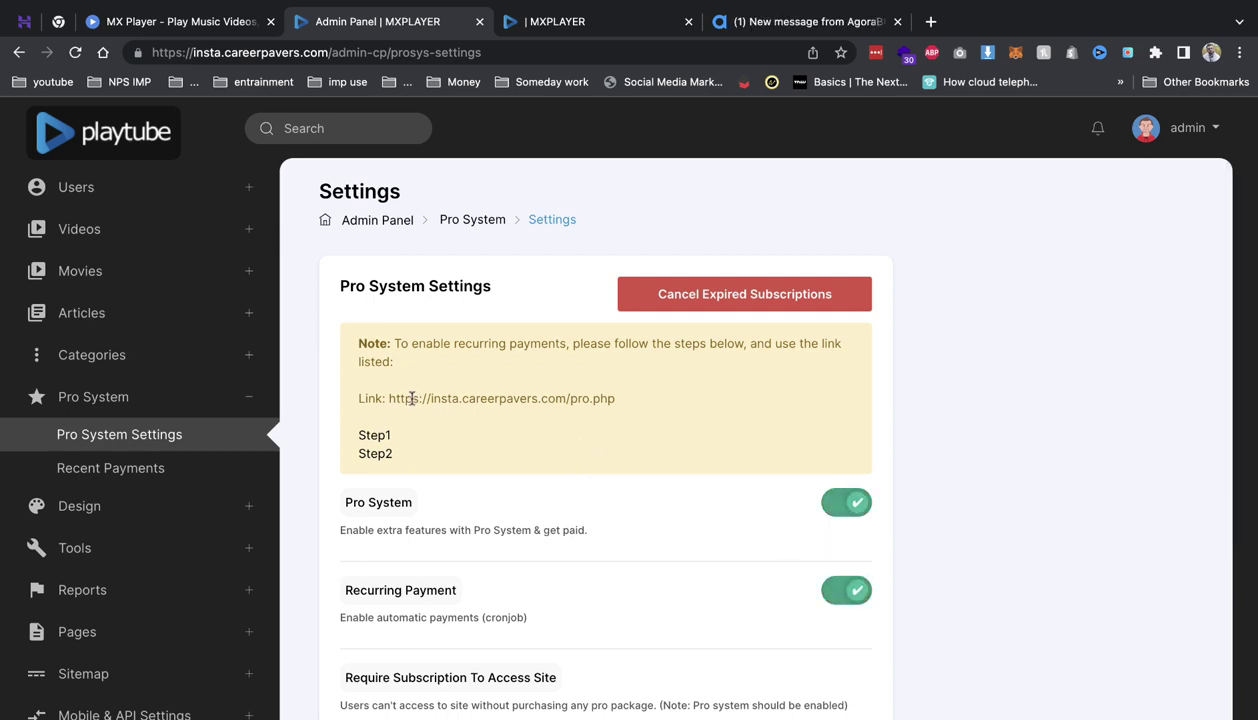
pyautogui.moveTo(410, 398); pyautogui.dragTo(674, 409)
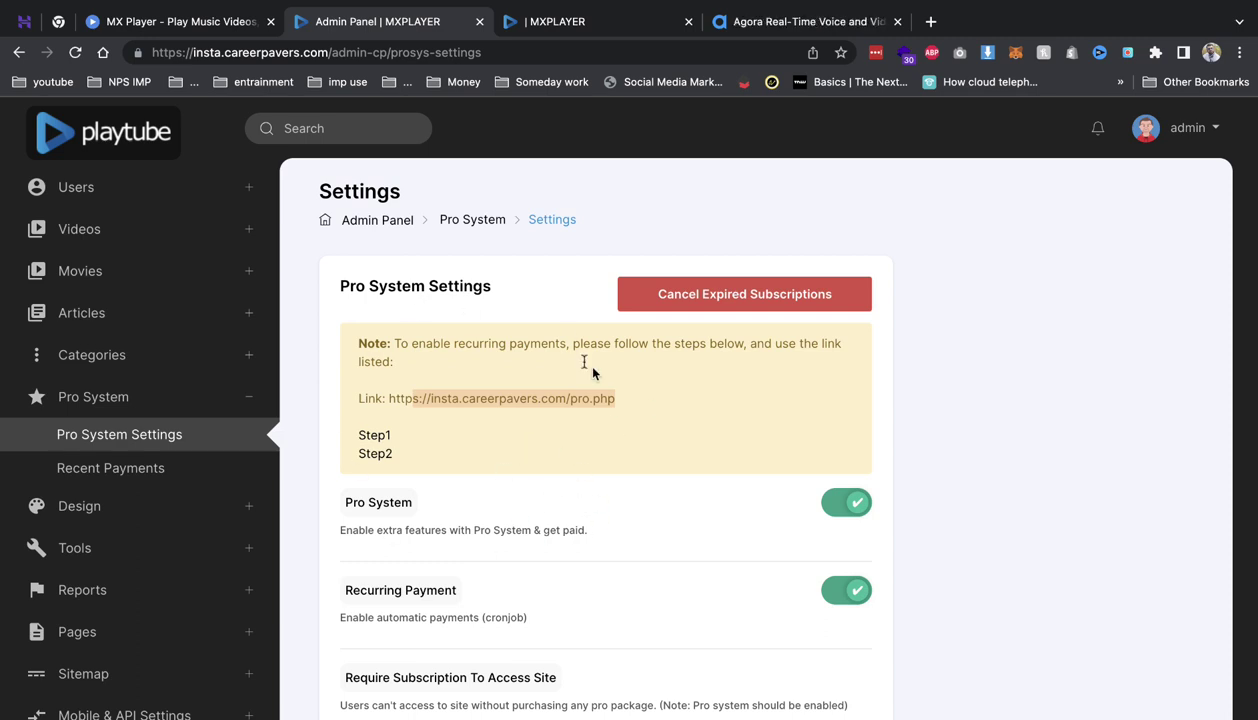
# - Activate the Default theme card on the Themes page, replacing YouPlay
pyautogui.click(138, 506)
pyautogui.click(139, 483)
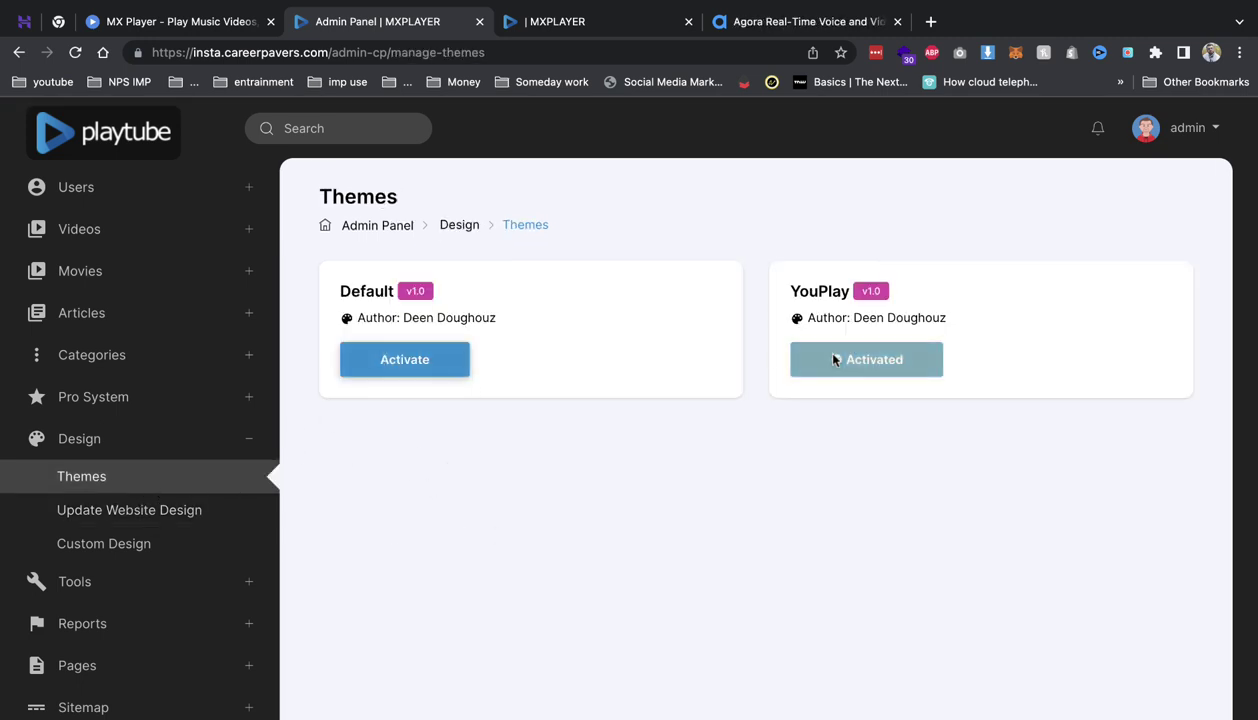
pyautogui.click(450, 363)
pyautogui.scroll(-3, 239, 214)
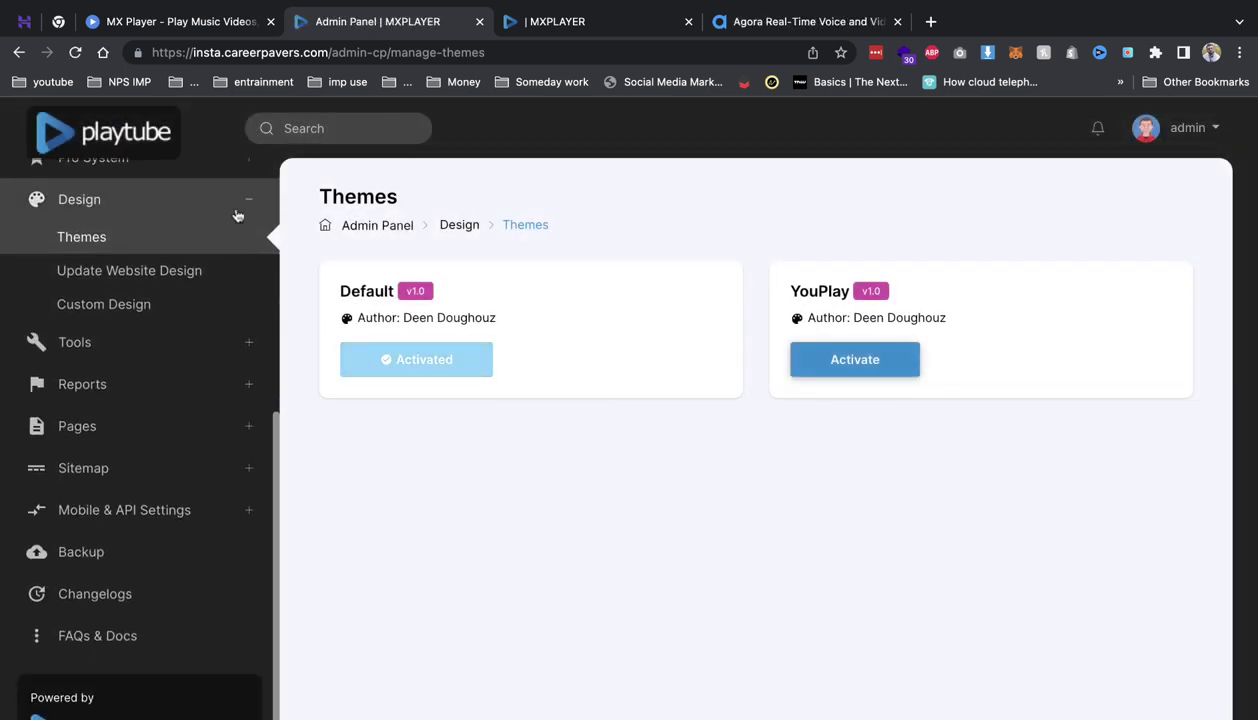
pyautogui.click(168, 344)
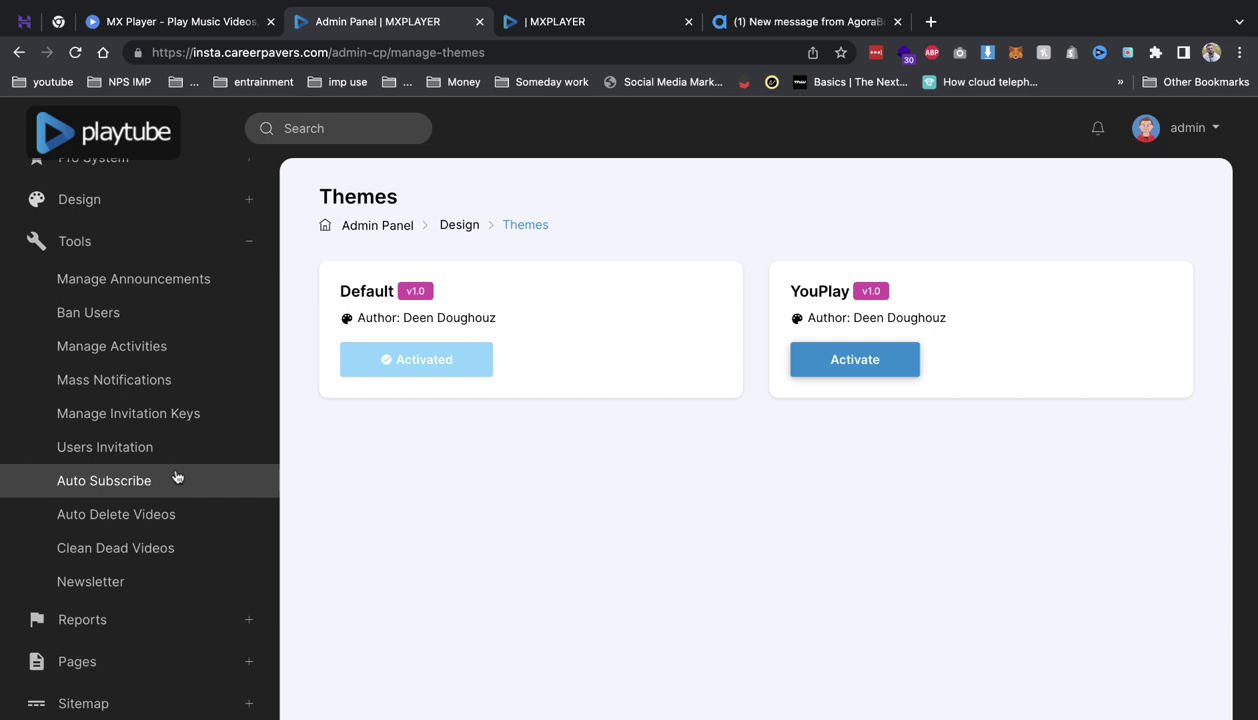
# - Look over Auto Subscribe and Auto Delete Videos, keeping deletion by keyword
pyautogui.click(176, 477)
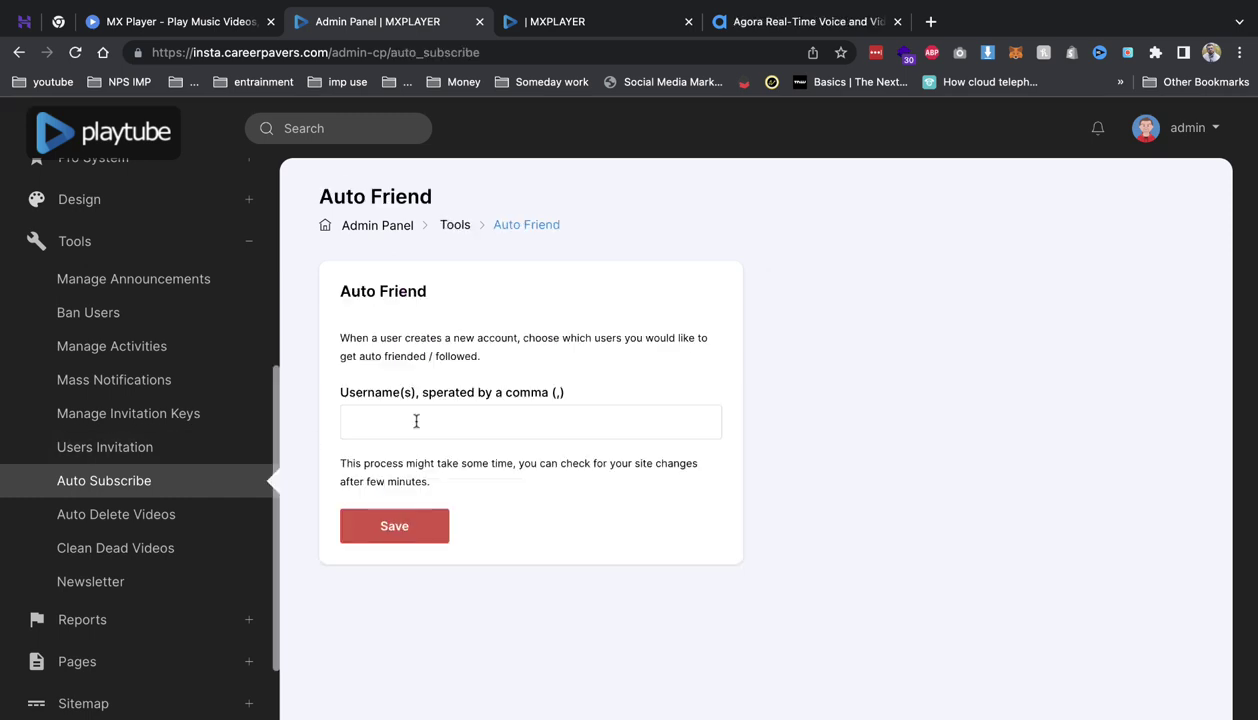
pyautogui.click(123, 546)
pyautogui.click(139, 473)
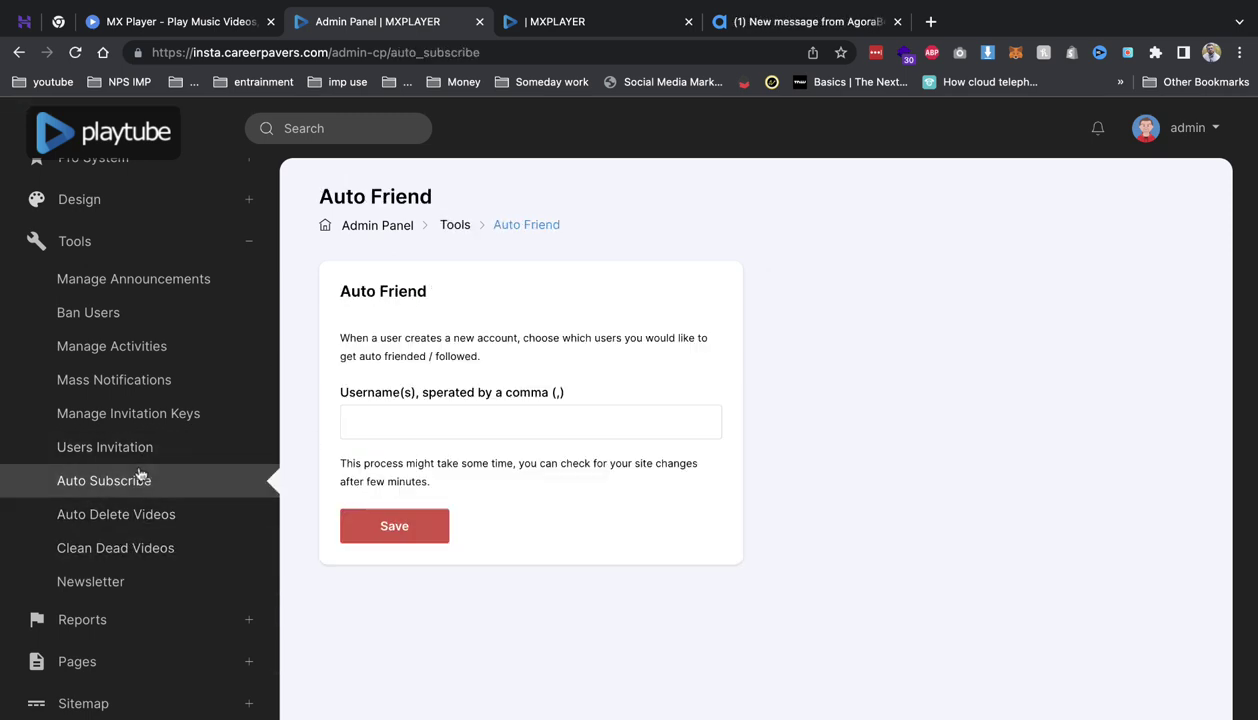
pyautogui.click(155, 512)
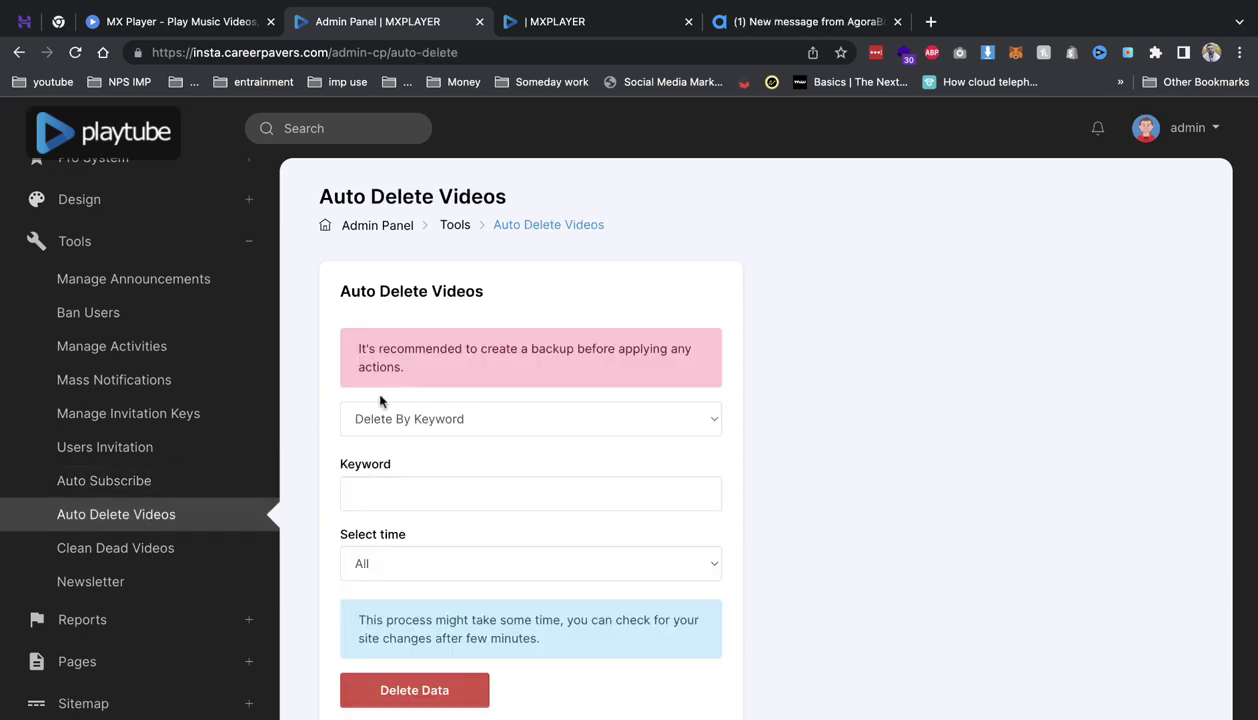
pyautogui.click(395, 421)
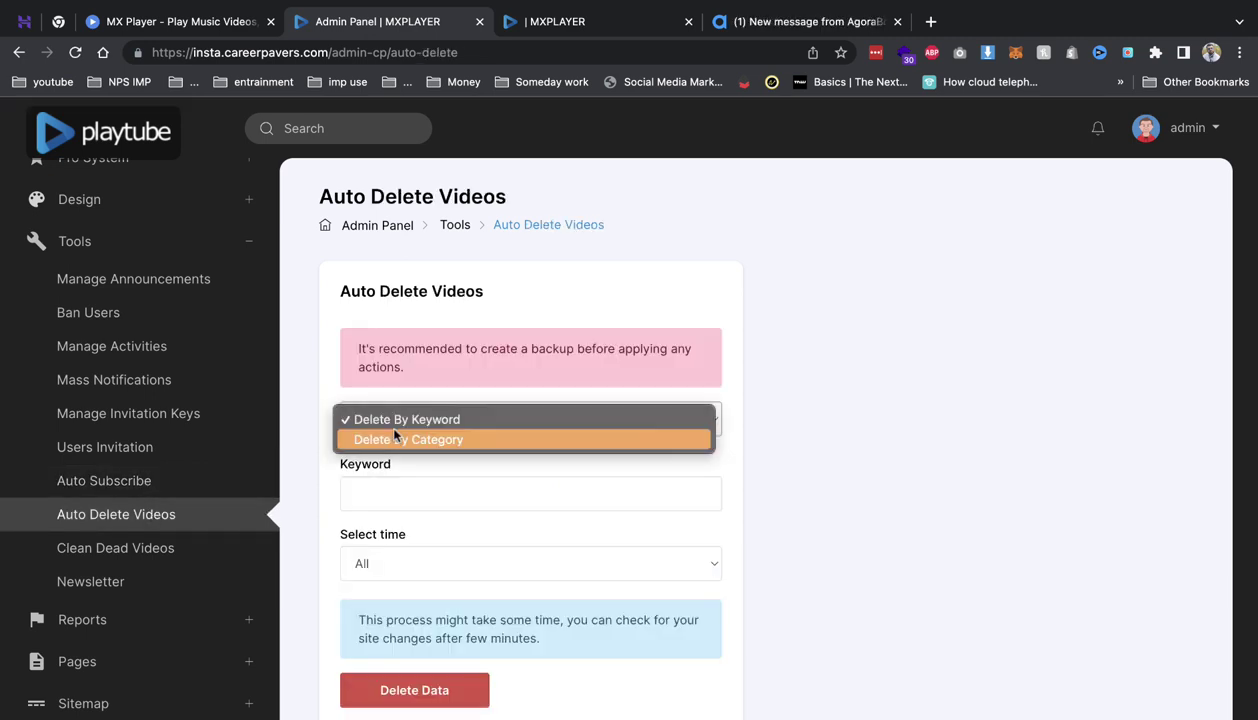
pyautogui.click(183, 546)
# - Set the Clean Dead Videos date filter to This Year
pyautogui.click(183, 546)
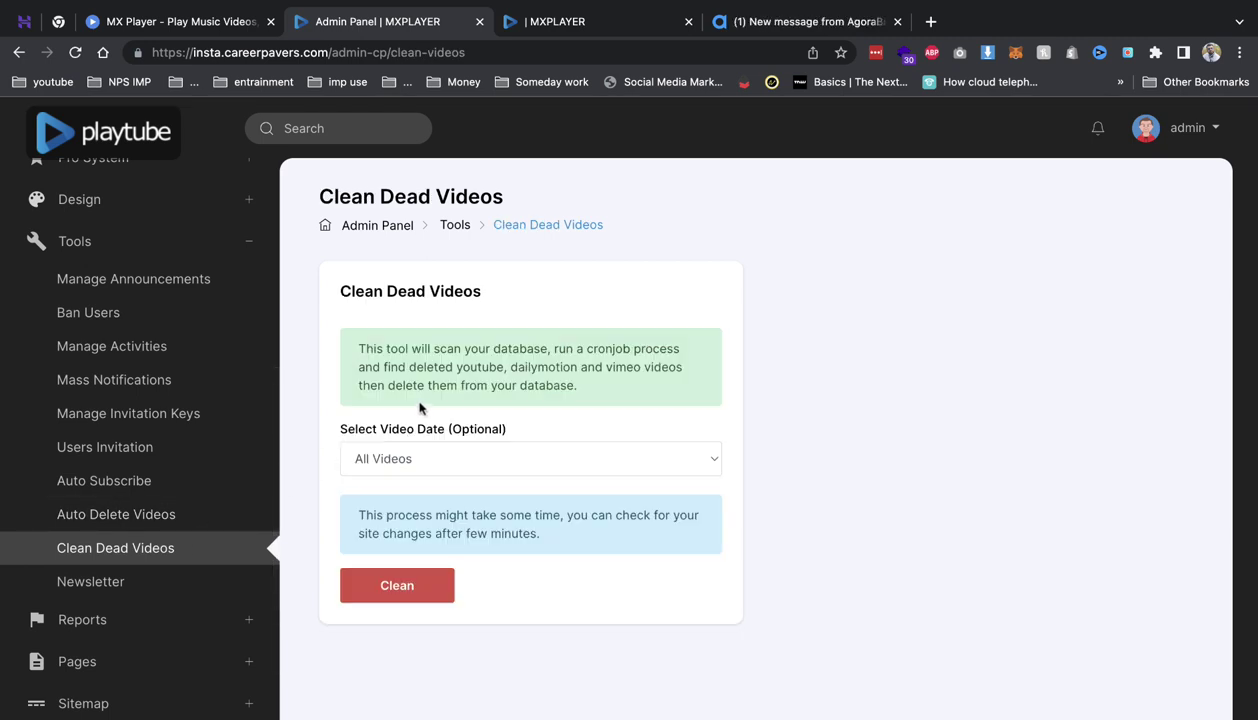
pyautogui.click(410, 466)
pyautogui.click(418, 539)
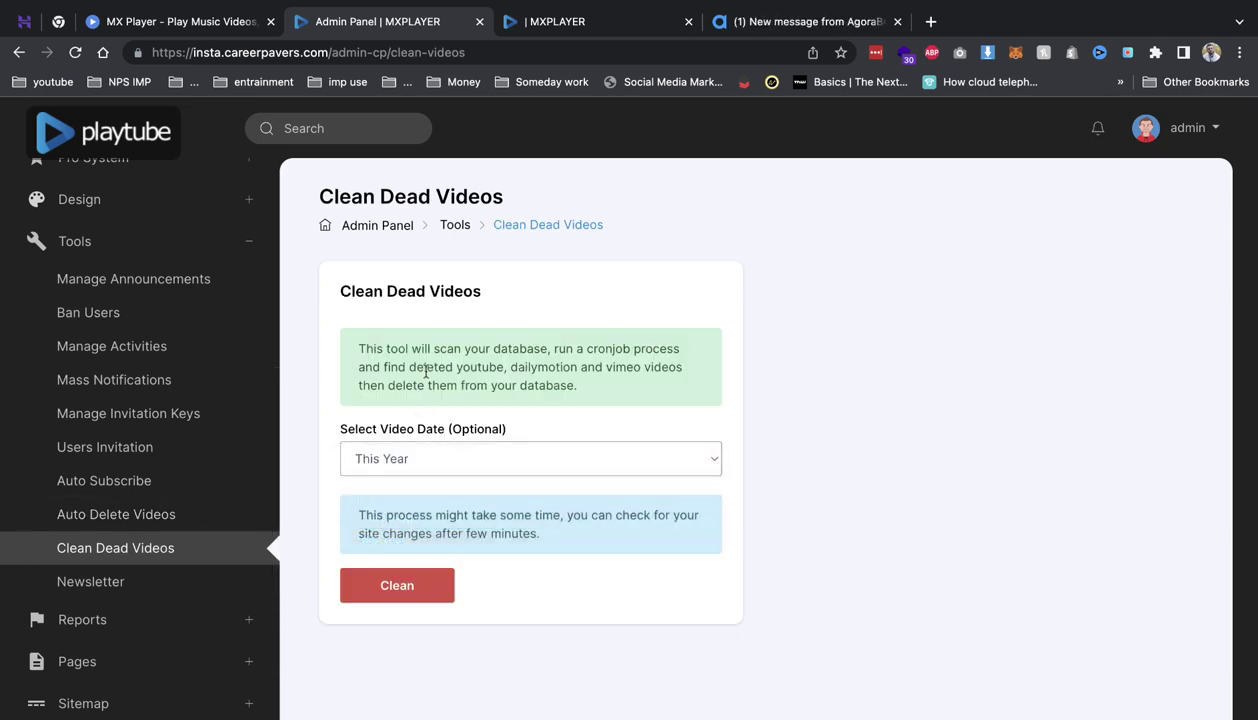
pyautogui.moveTo(406, 346); pyautogui.dragTo(481, 382)
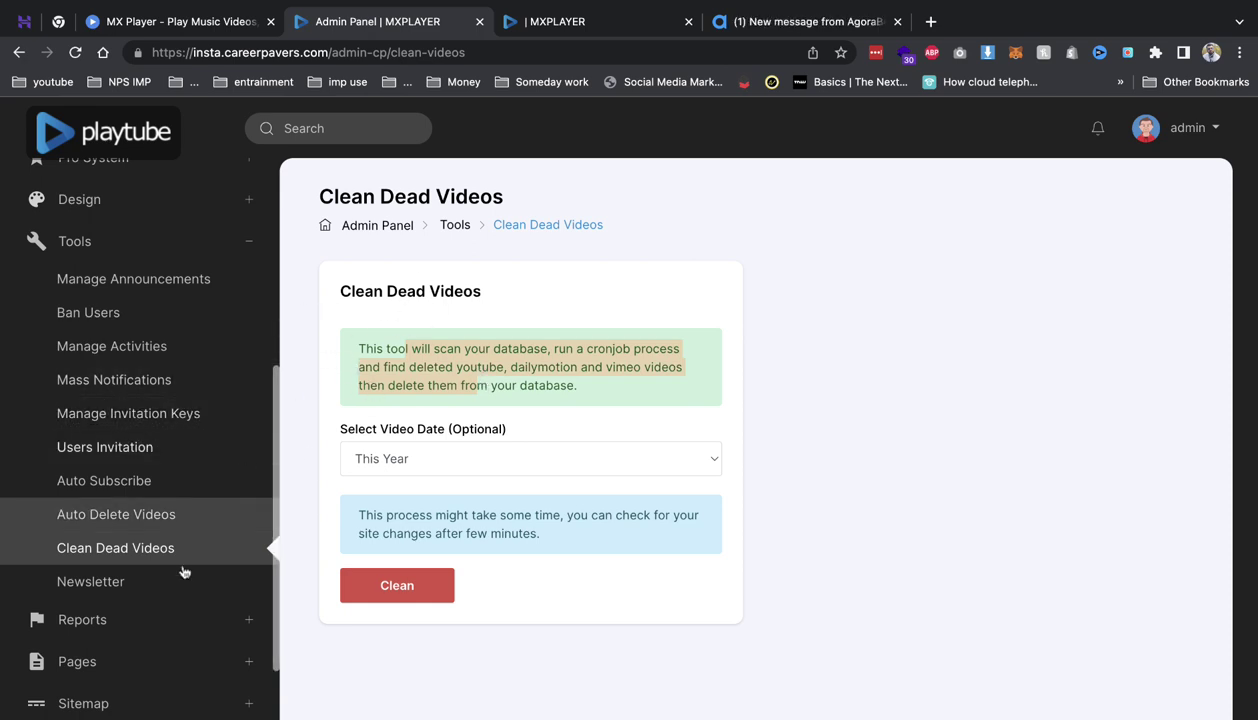
# - Expand Pages and browse the custom pages and terms pages lists
pyautogui.click(163, 661)
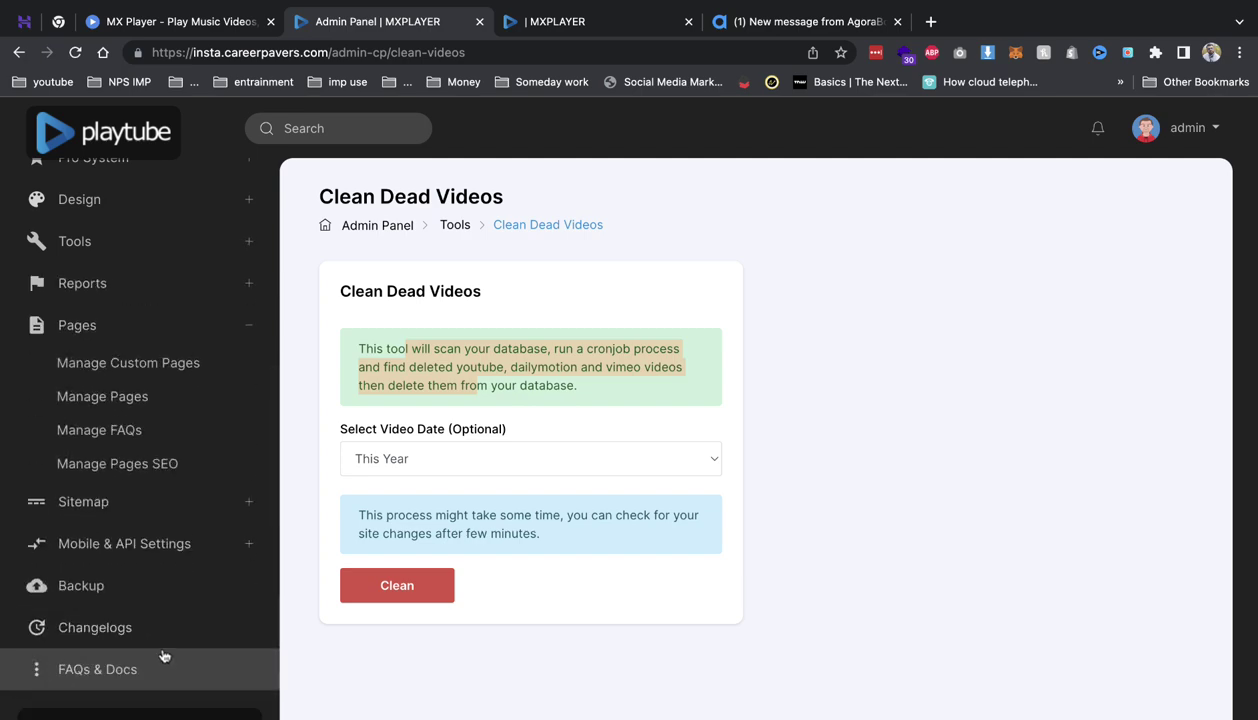
pyautogui.click(135, 366)
pyautogui.click(140, 397)
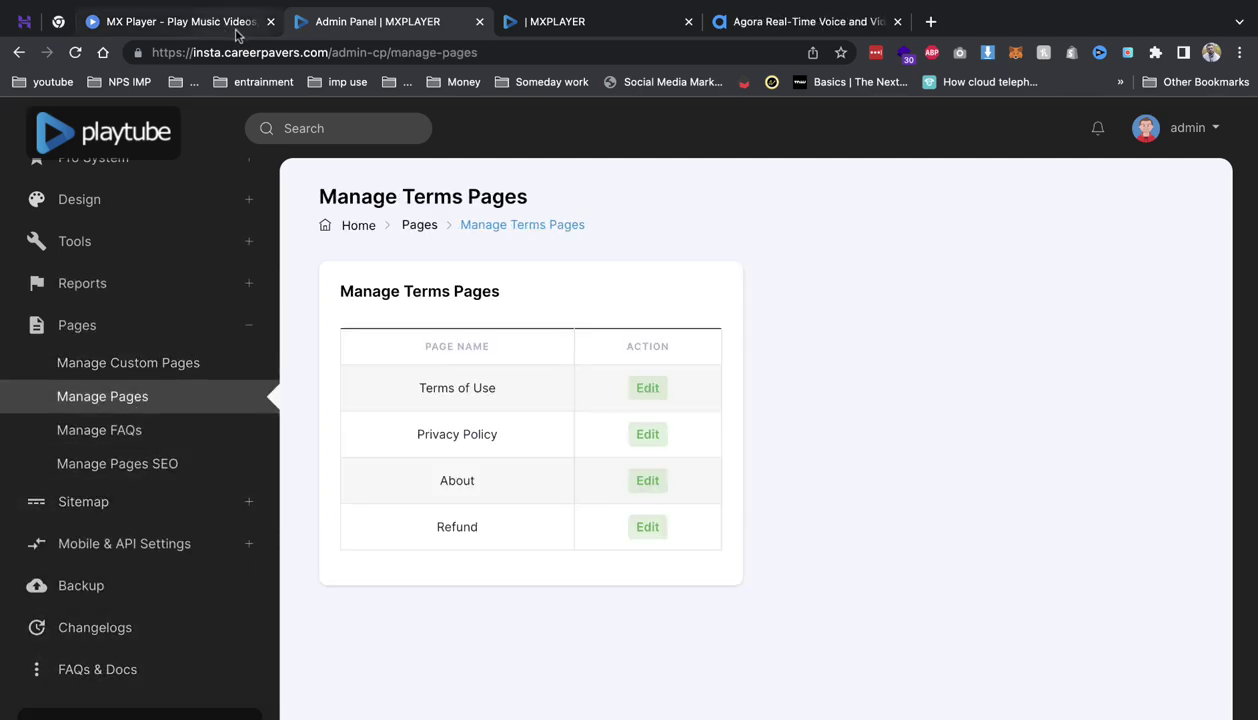
# - Close the MX Player browser tab, then show the site server key under Manage API Access Keys
pyautogui.click(226, 30)
pyautogui.click(340, 35)
pyautogui.hotkey('ctrl', 'Tab')
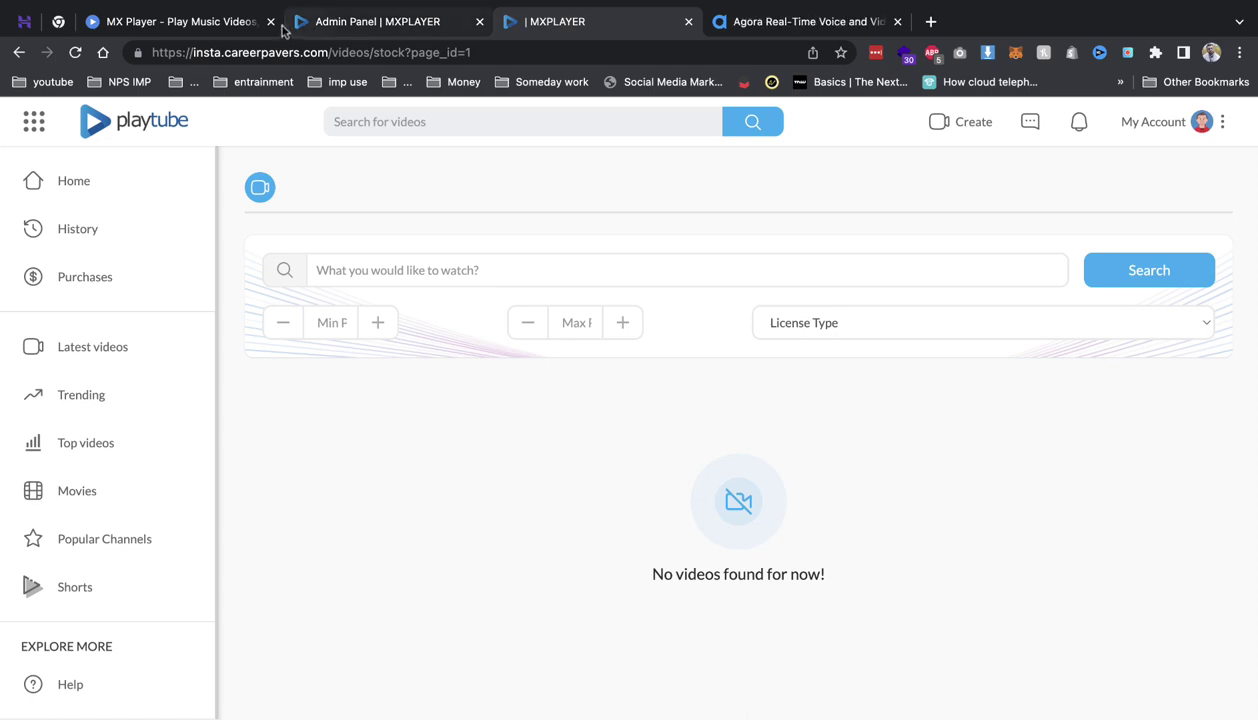
pyautogui.click(240, 24)
pyautogui.click(270, 21)
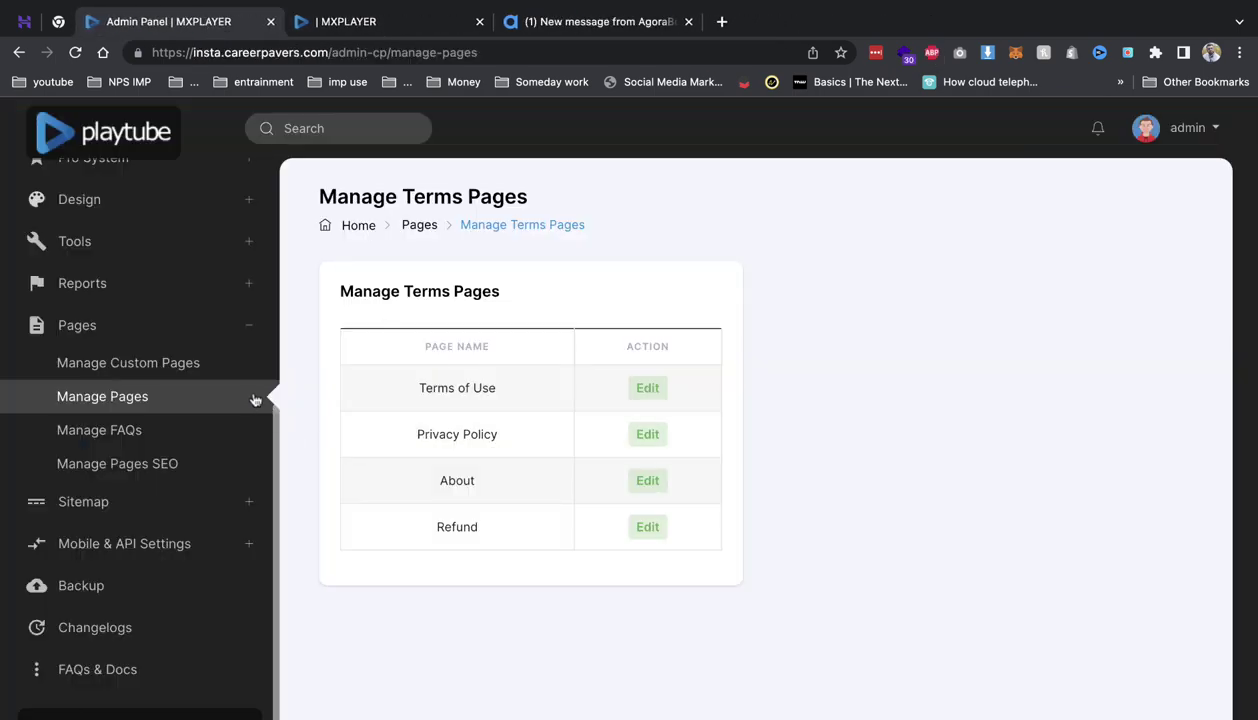
pyautogui.click(160, 543)
pyautogui.click(148, 481)
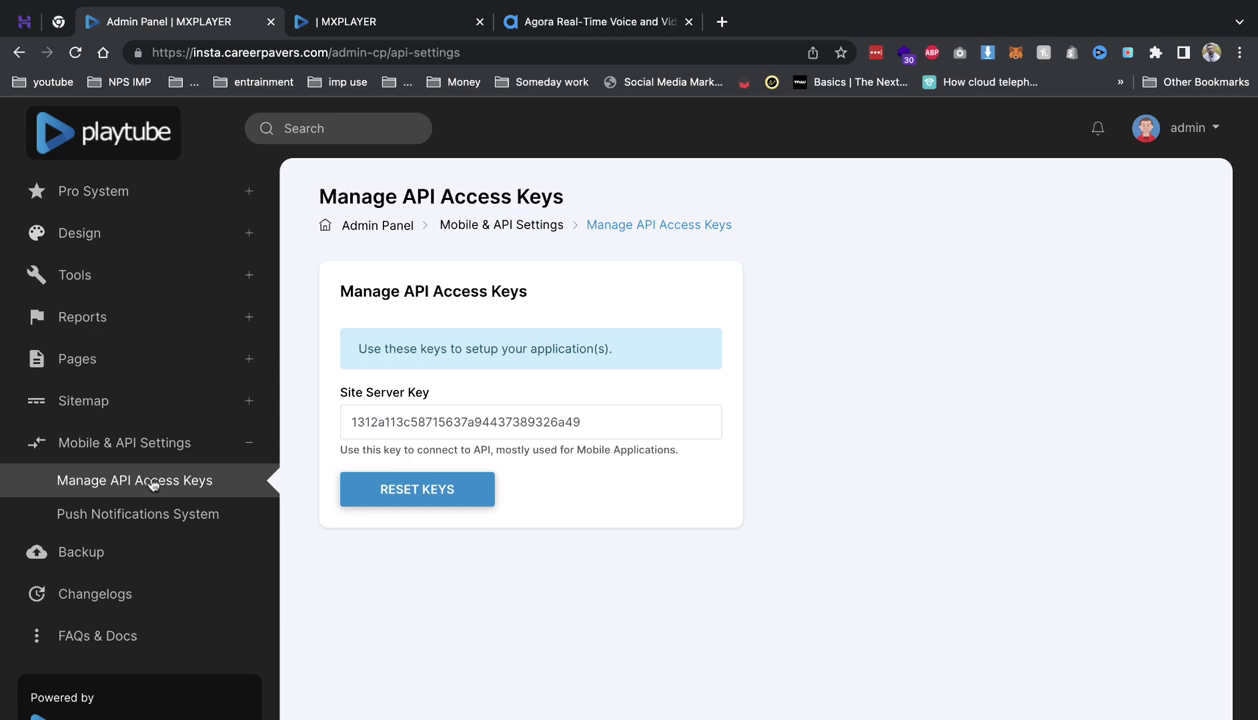
# - Check the Backup page, scroll the v2.2.3 and v2.2.2 changelogs, then return to the site's home page via the playtube logo
pyautogui.click(170, 555)
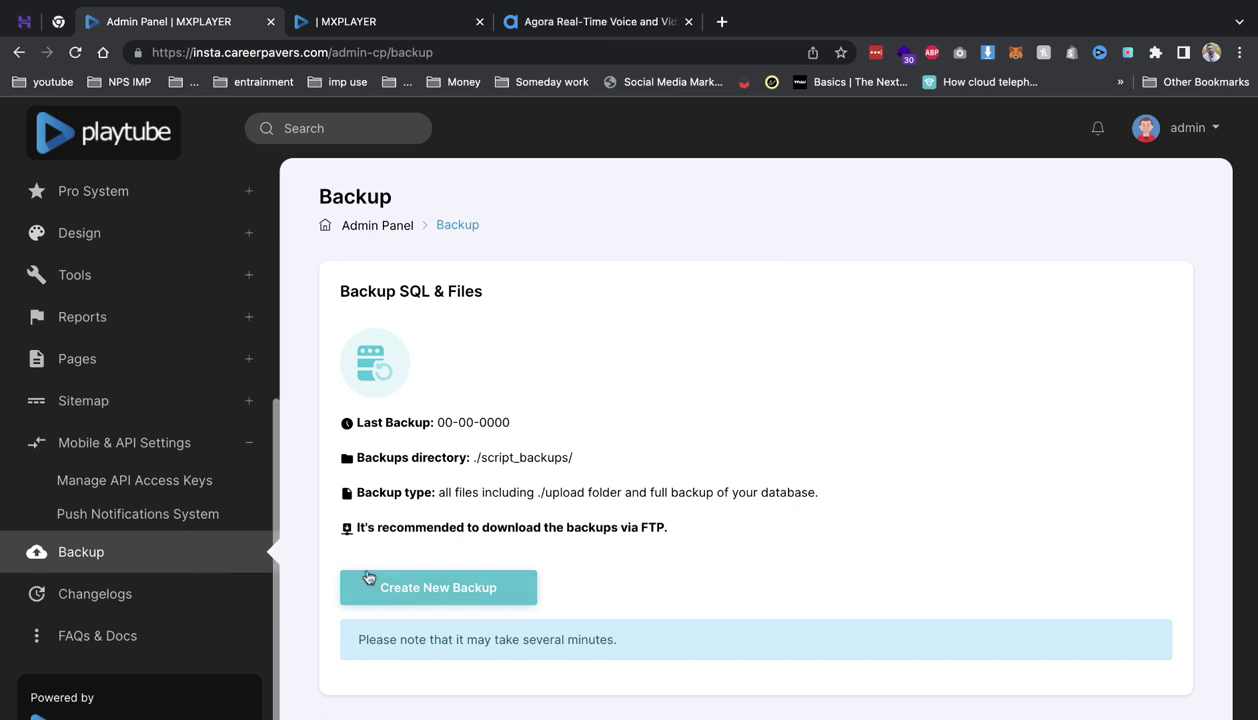
pyautogui.click(188, 592)
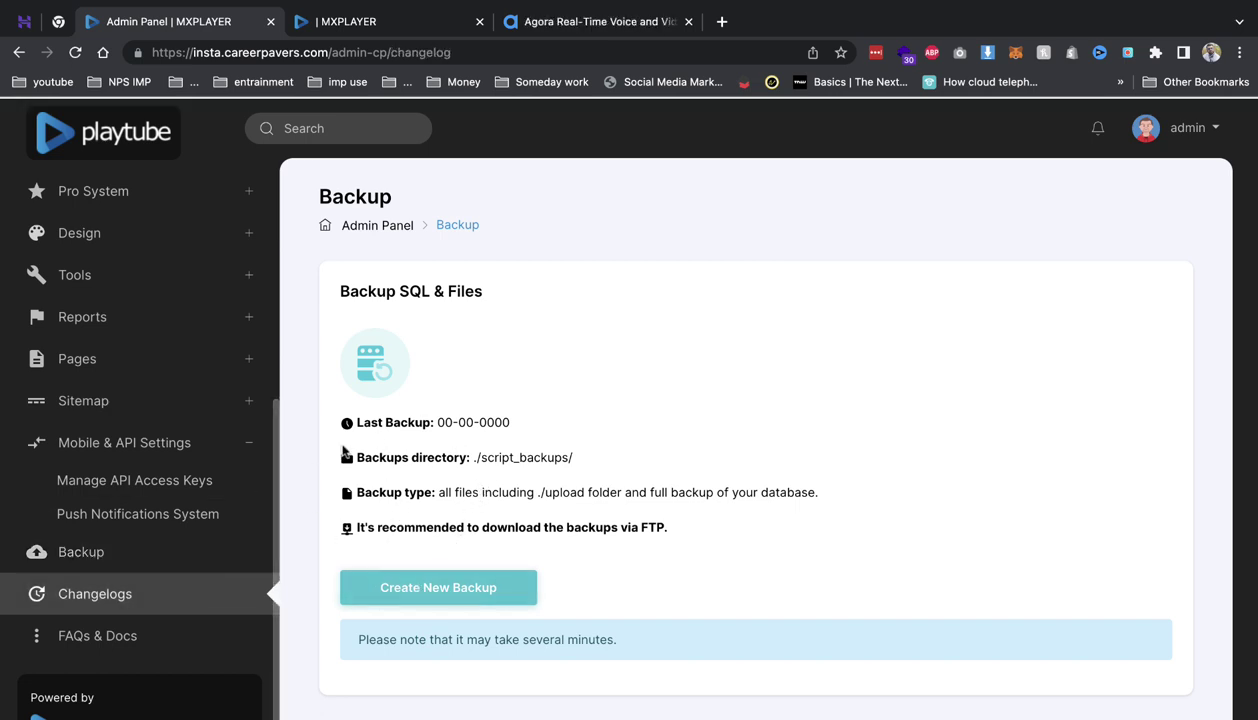
pyautogui.scroll(-2, 452, 400)
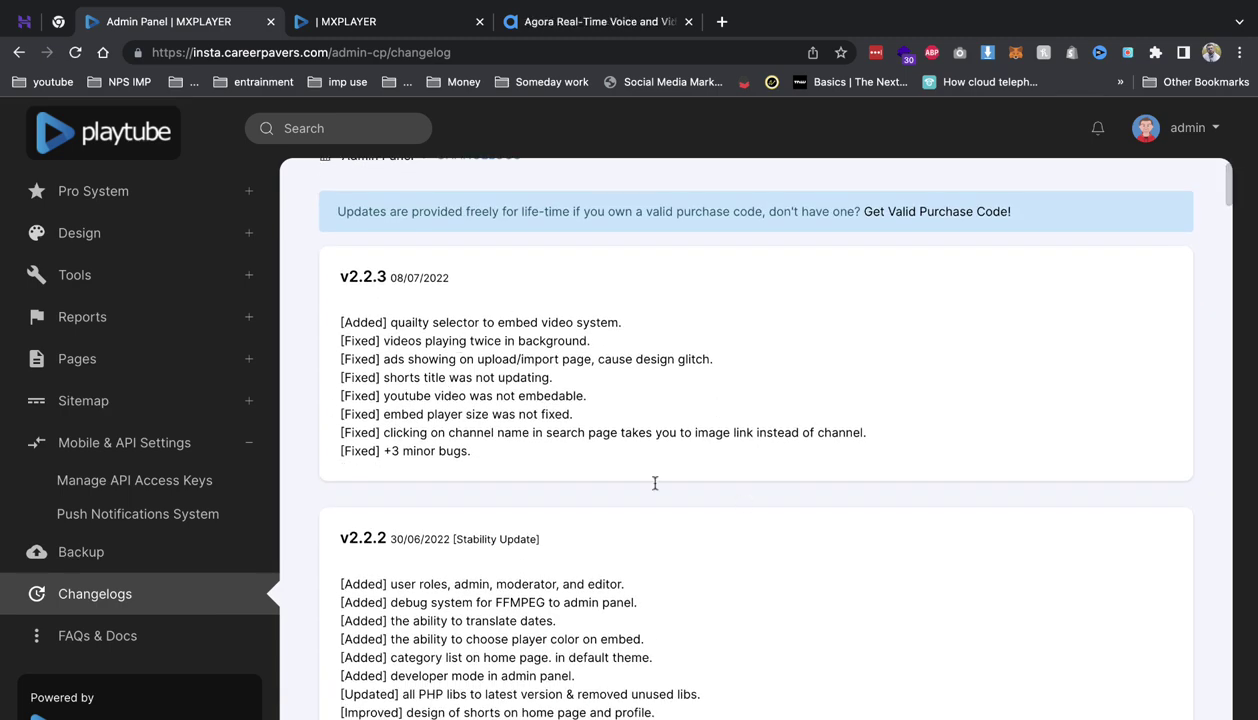
pyautogui.scroll(2, 600, 385)
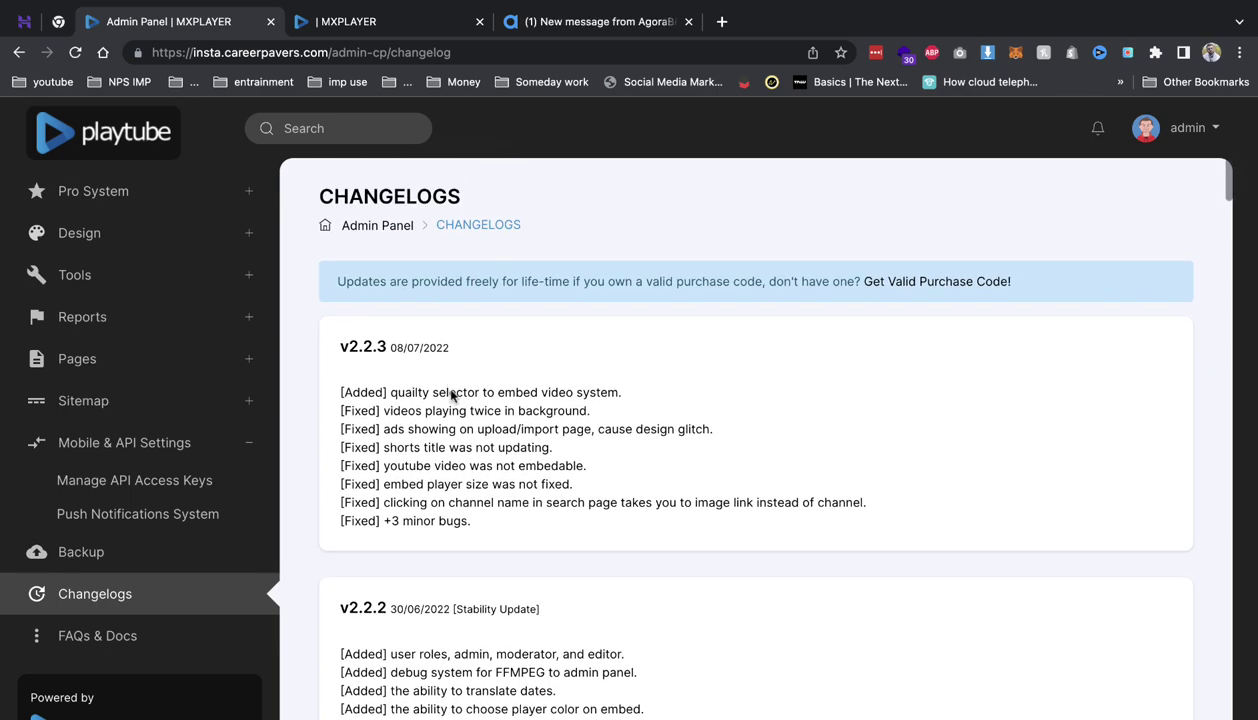
pyautogui.click(131, 153)
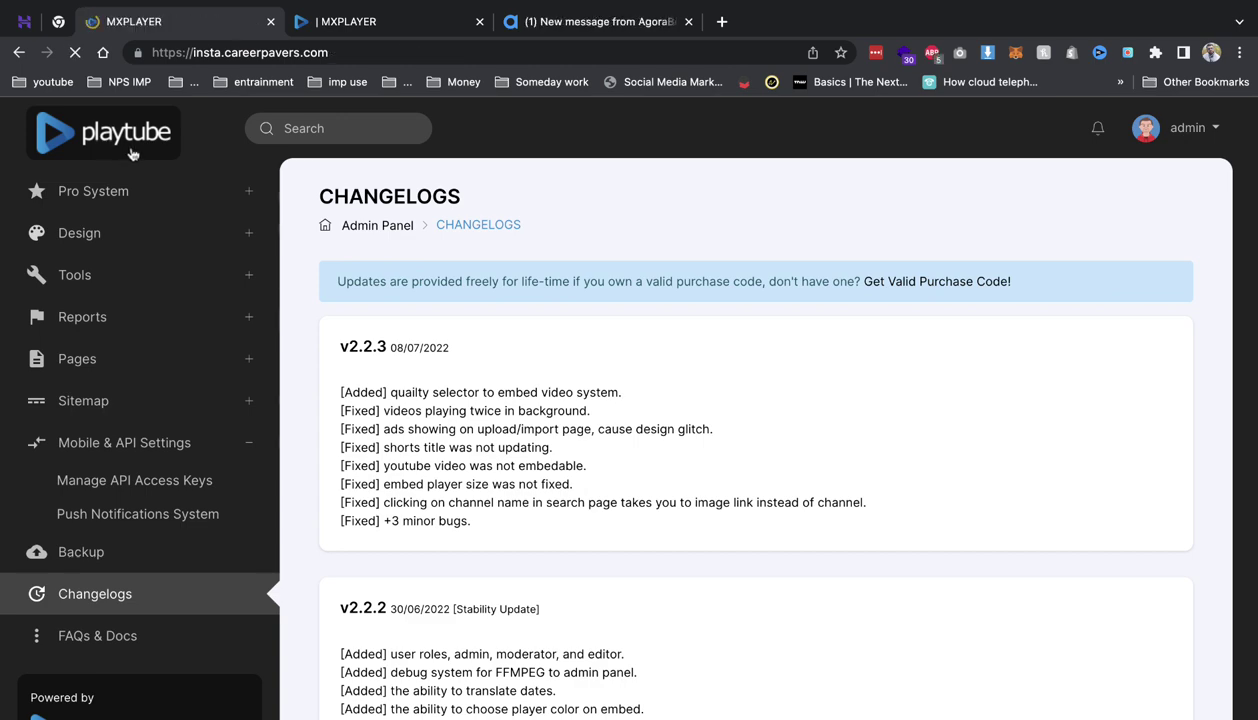